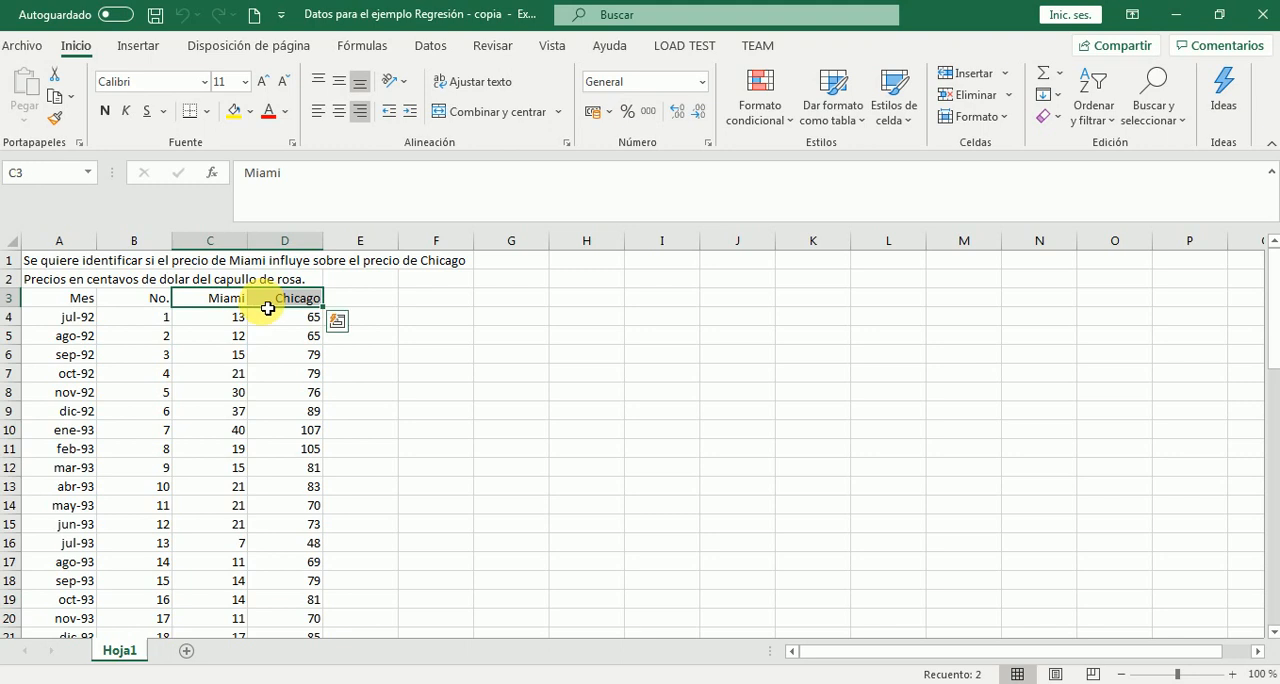
Fill the Miami and Chicago header cells C3:D3 with yellow
left_click(234, 110)
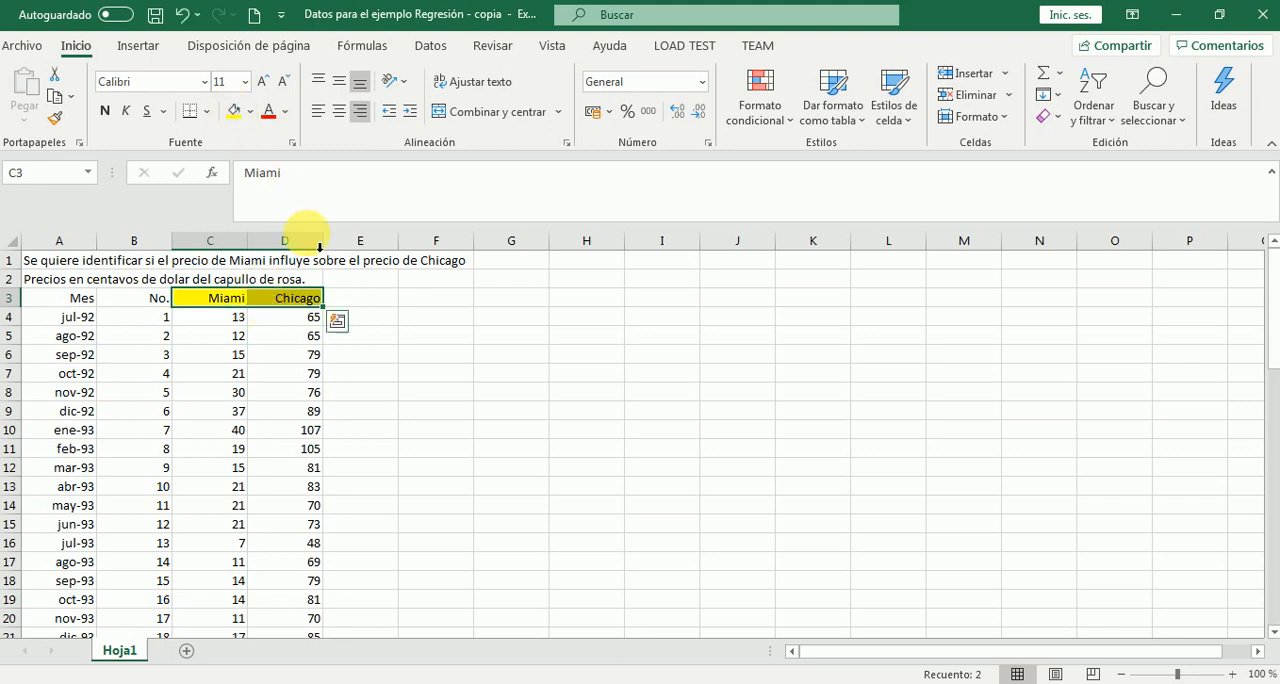
Enter in cell H1 "Se determinará si el precio del capullo de rosa de Miami influye sobre el precio de capullo de rosa de Chicago."
left_click(582, 265)
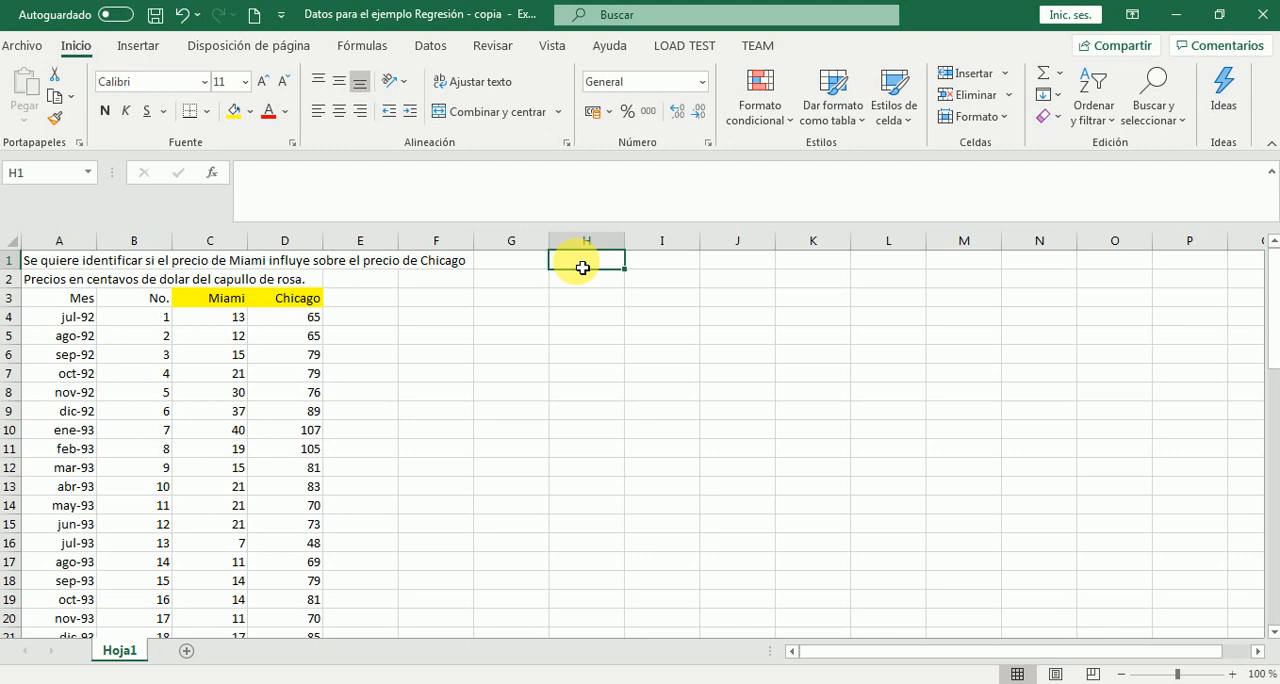
type("Se det")
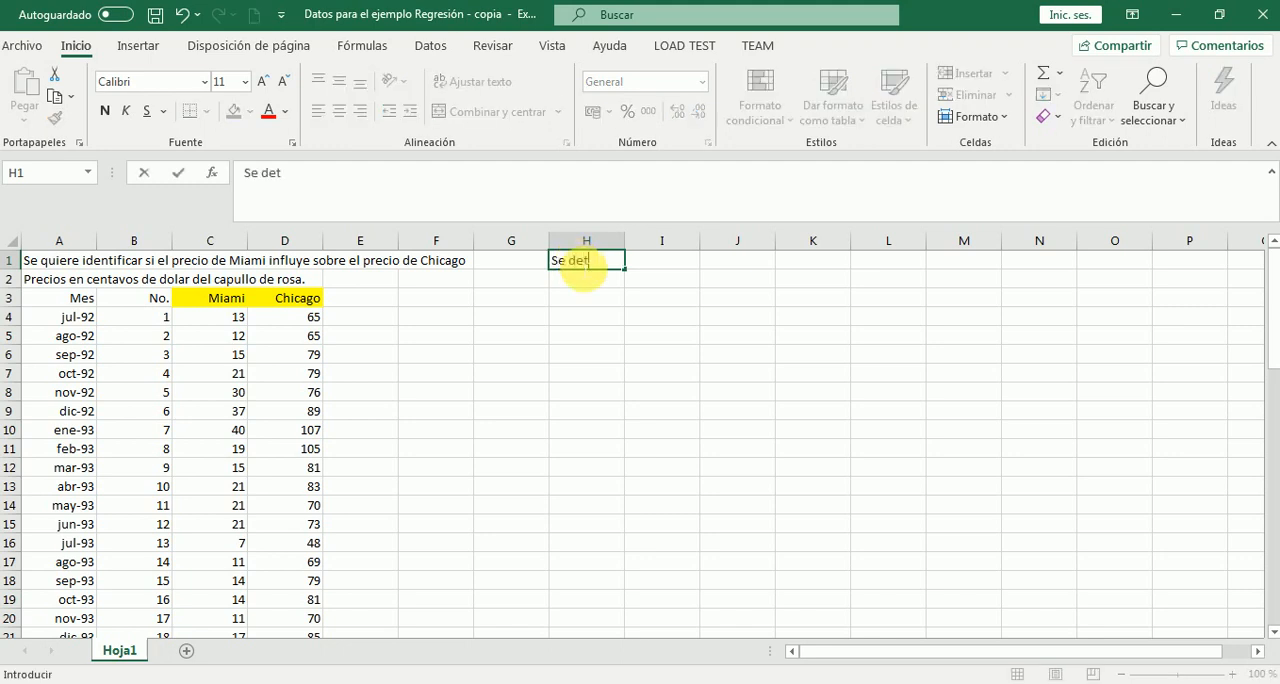
type("erminara")
key("BackSpace")
key("BackSpace")
type("a")
key("BackSpace")
type("rá ")
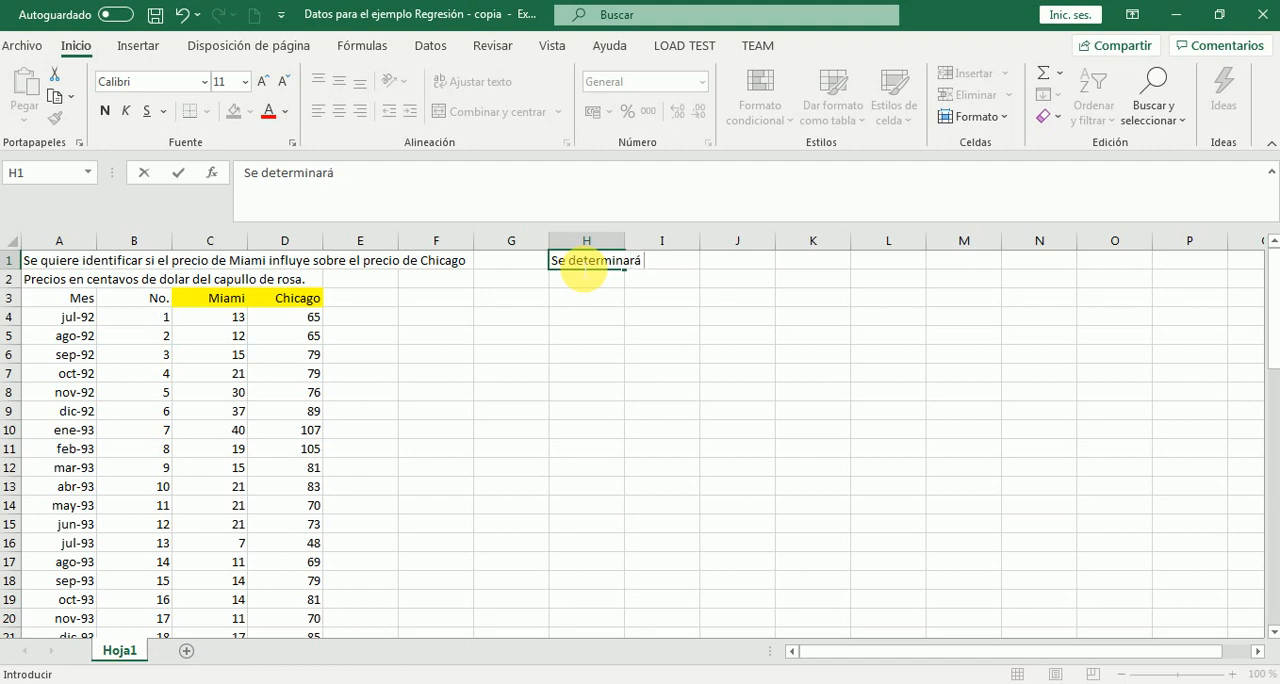
type("si el precio de")
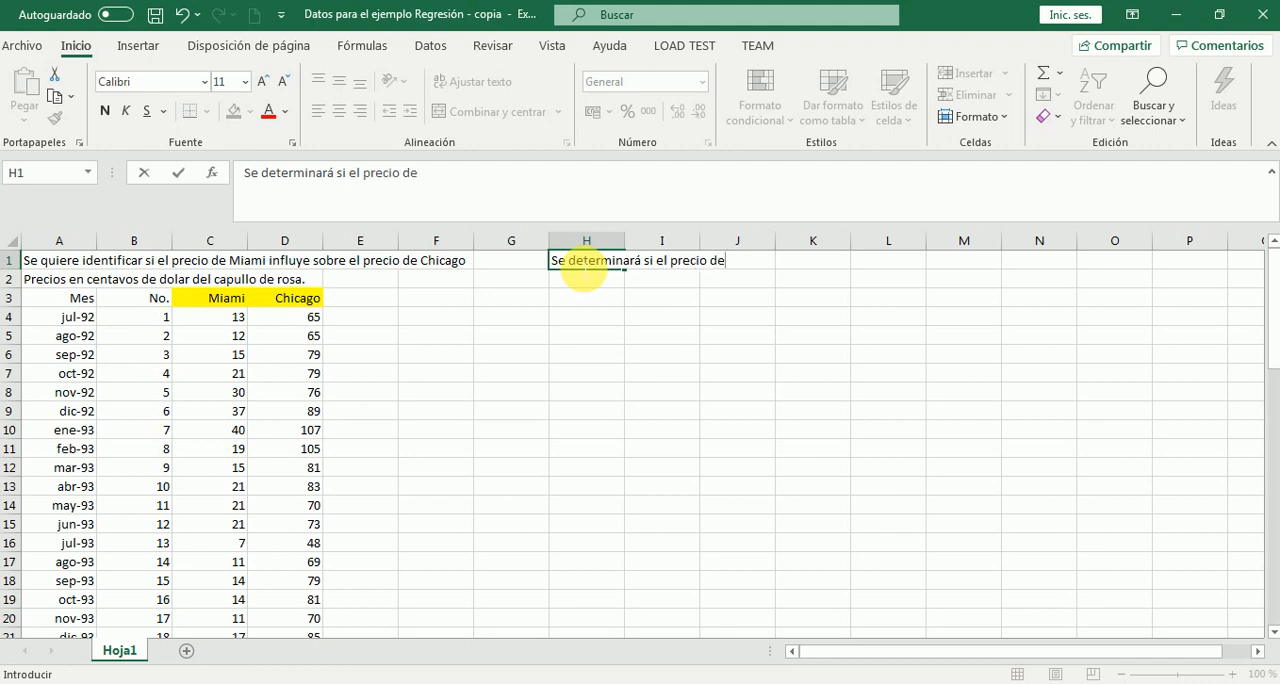
type("l capullo de rosa")
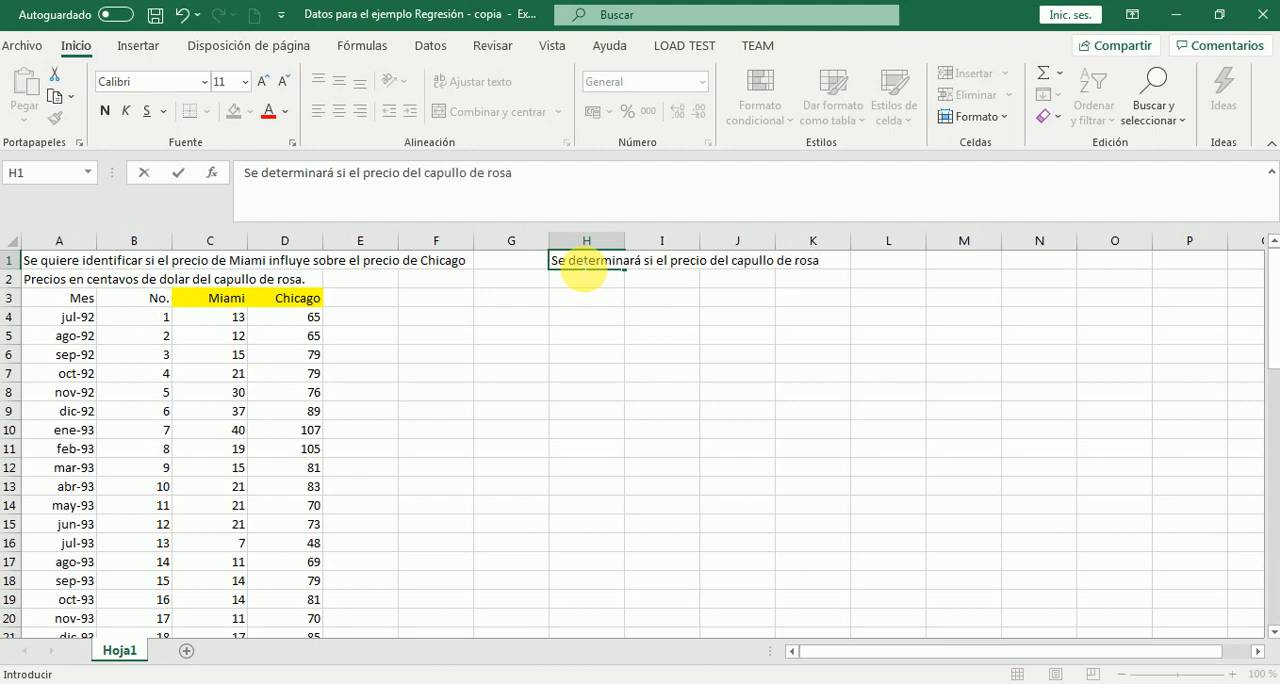
type(" de Miami influ")
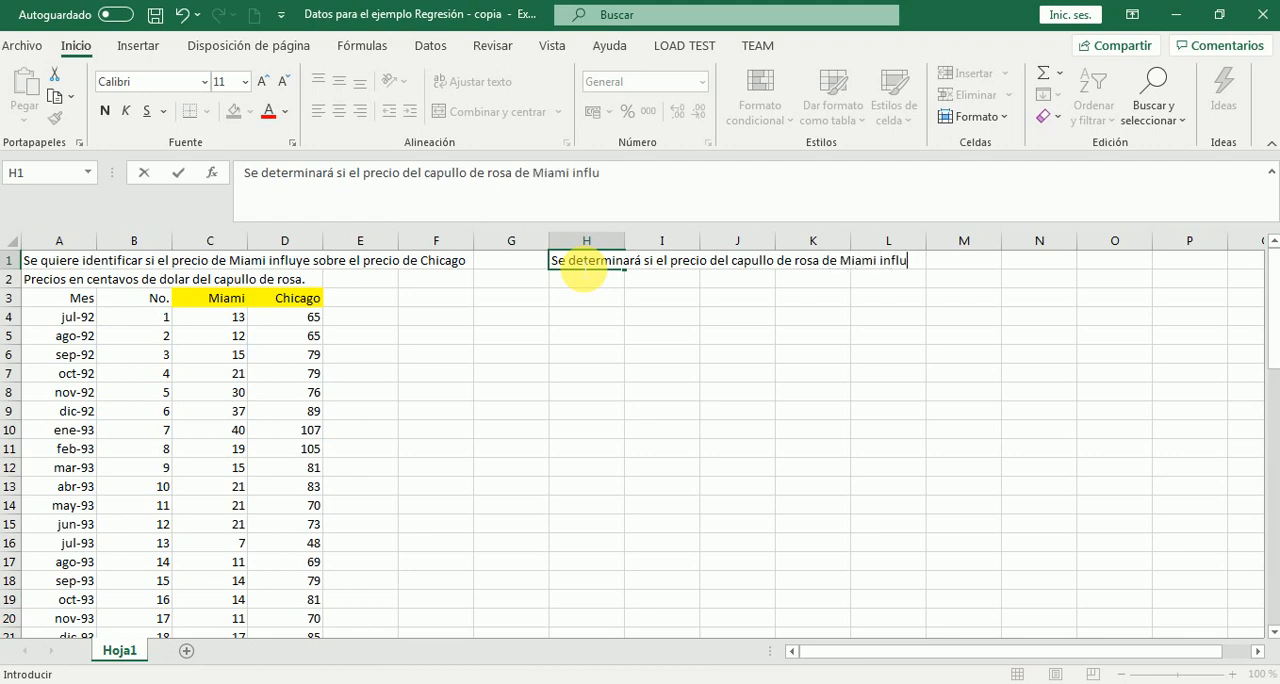
type("ye sobre el")
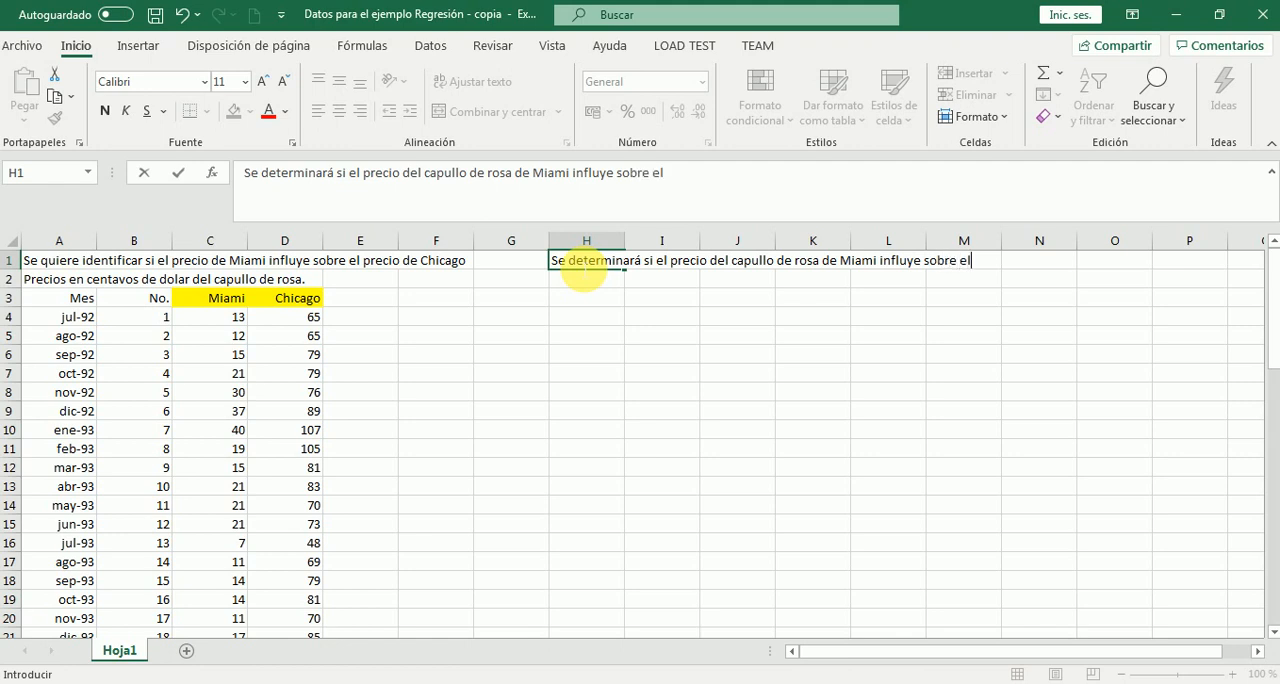
type(" precio de capu")
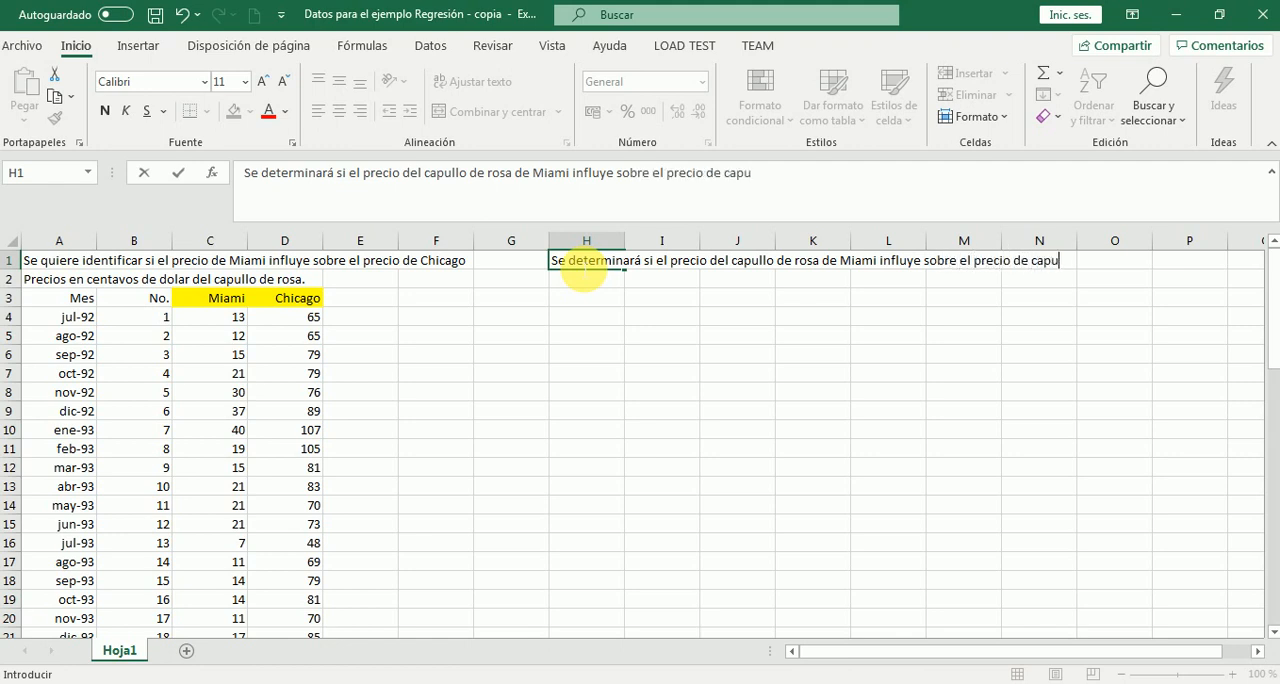
type("llo de rosa de")
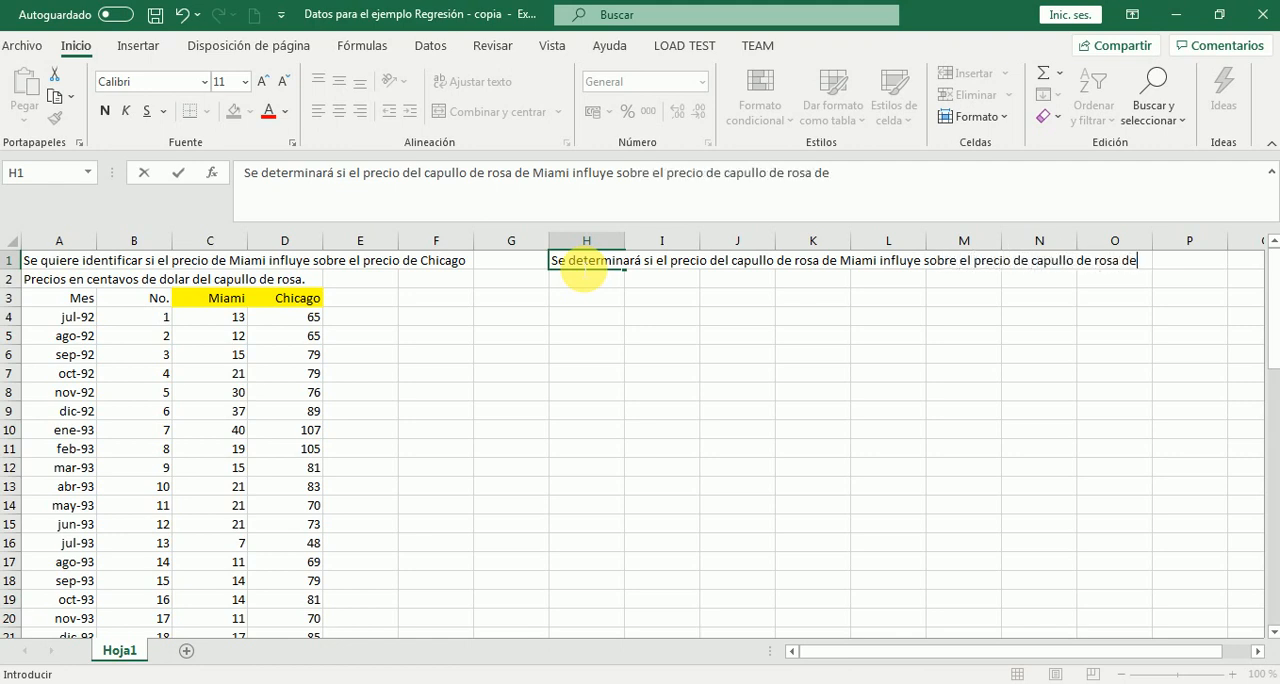
type(" Chicago.")
key("Return")
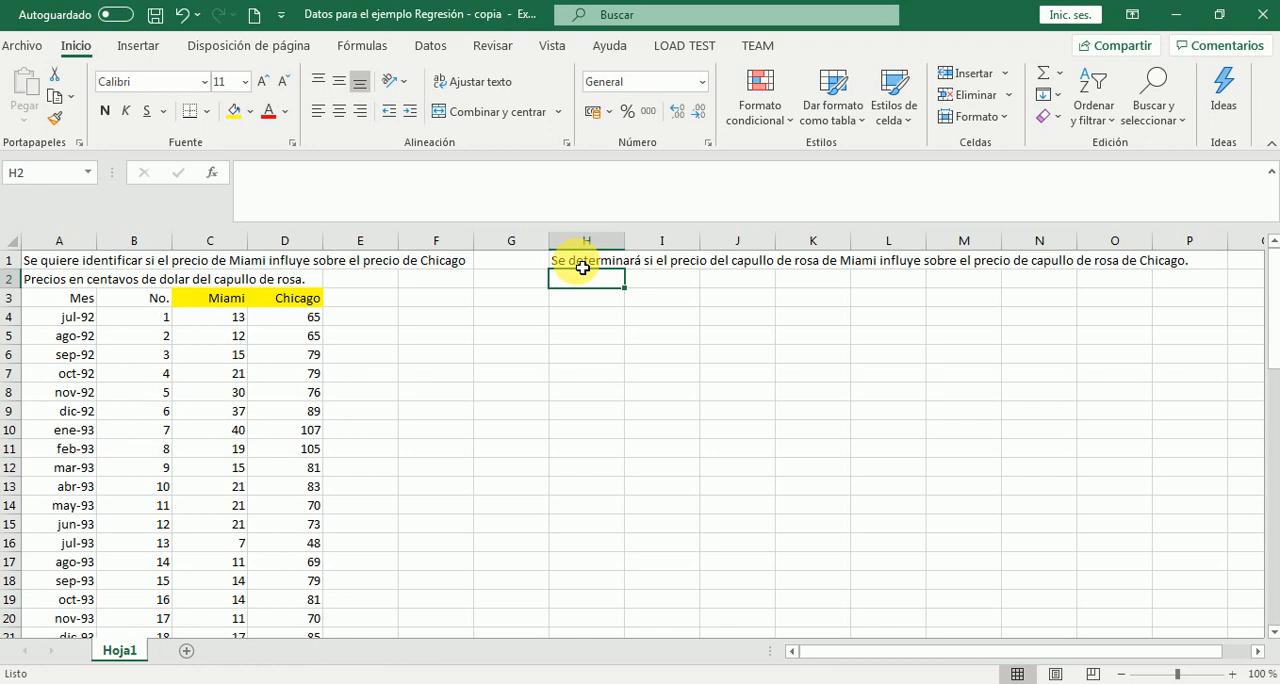
Enter the variable labels X in cell H3 and Y in cell H4
key("Return")
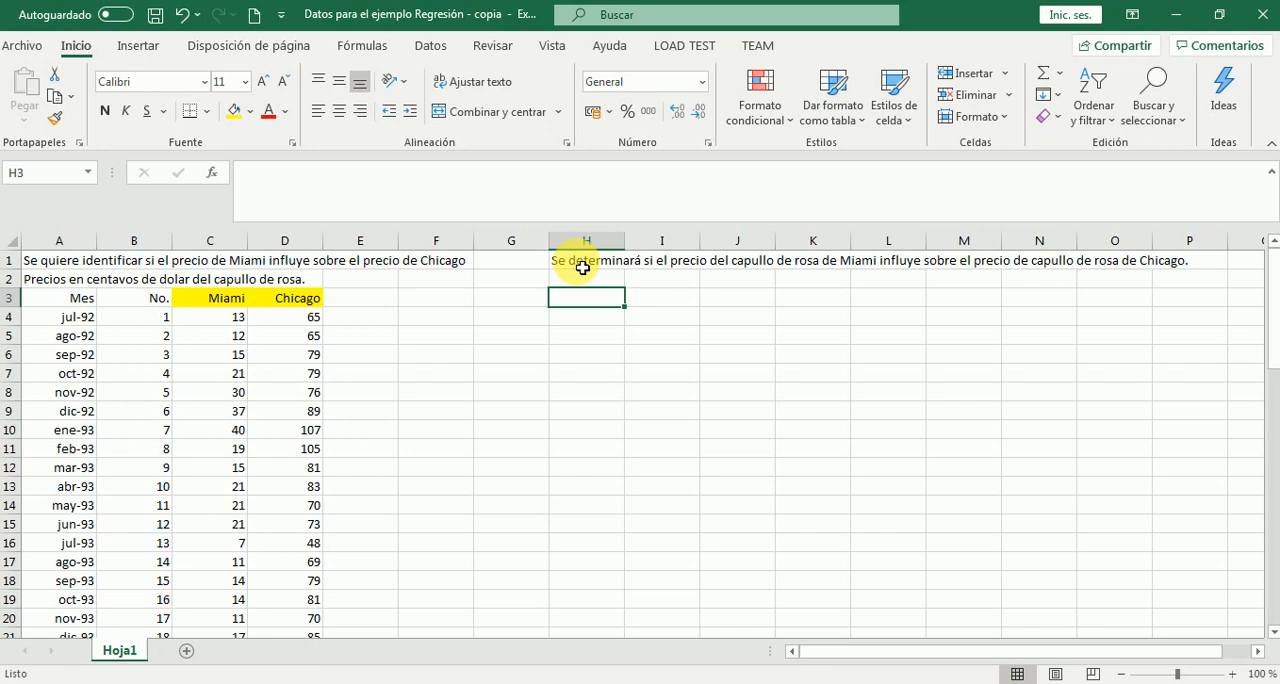
type("X")
key("Return")
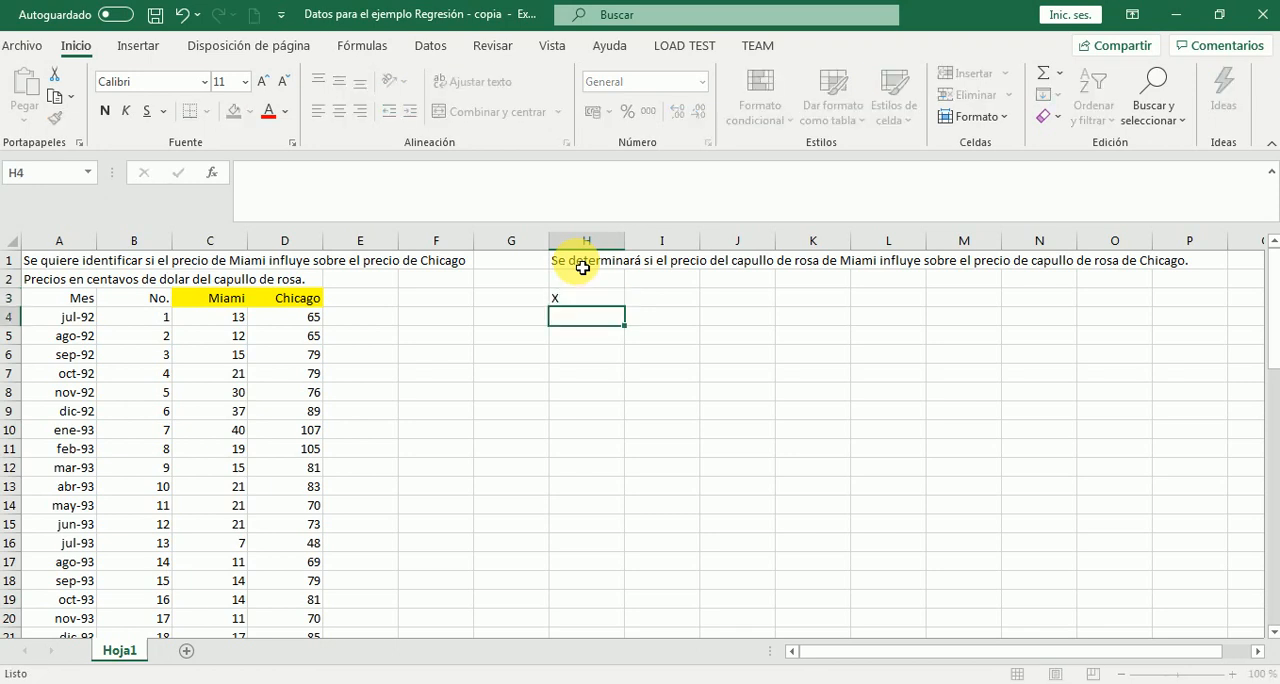
type("Y")
key("Tab")
Assign the variables their cities by entering Miami in I3 beside X and Chicago in I4 beside Y
key("Up")
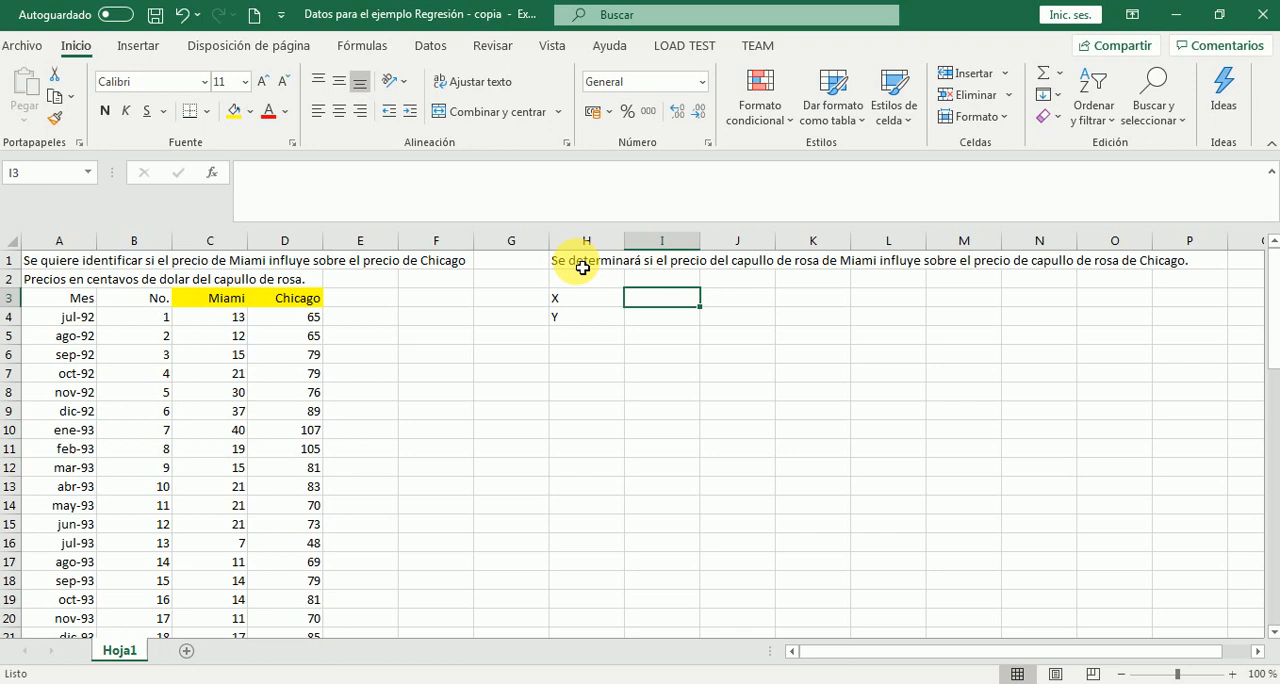
type("Miami")
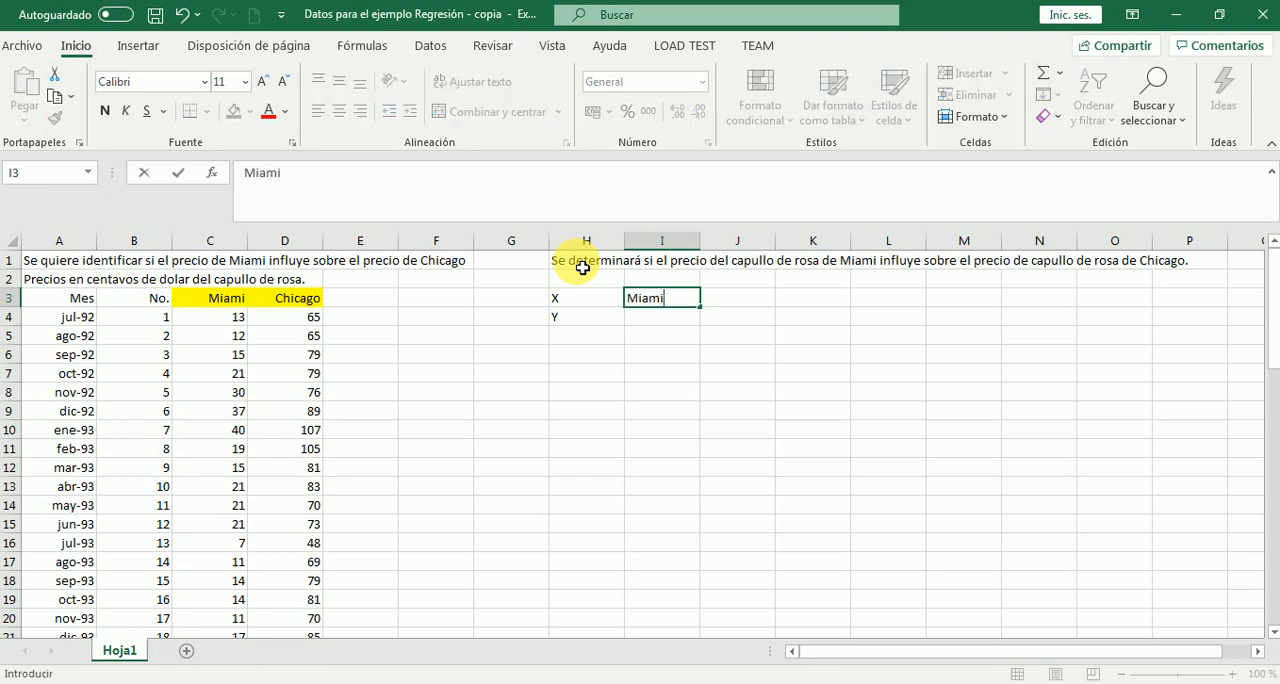
key("Return")
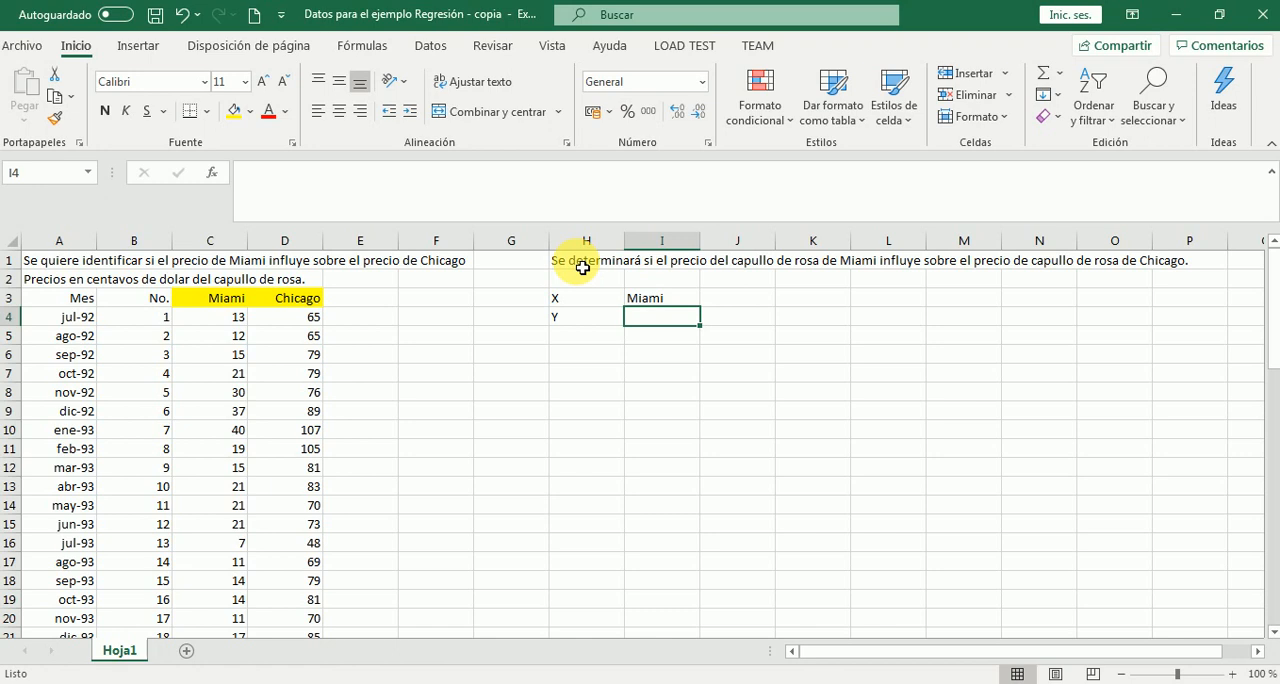
type("Chica")
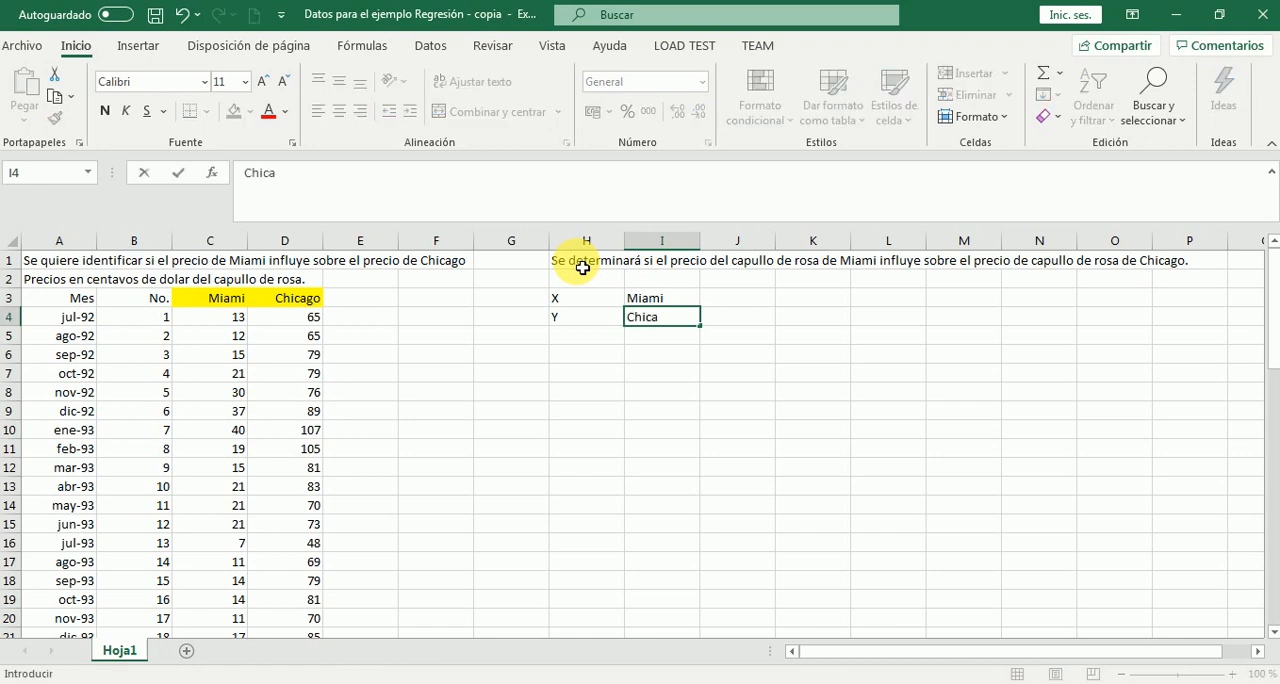
type("go")
key("Return")
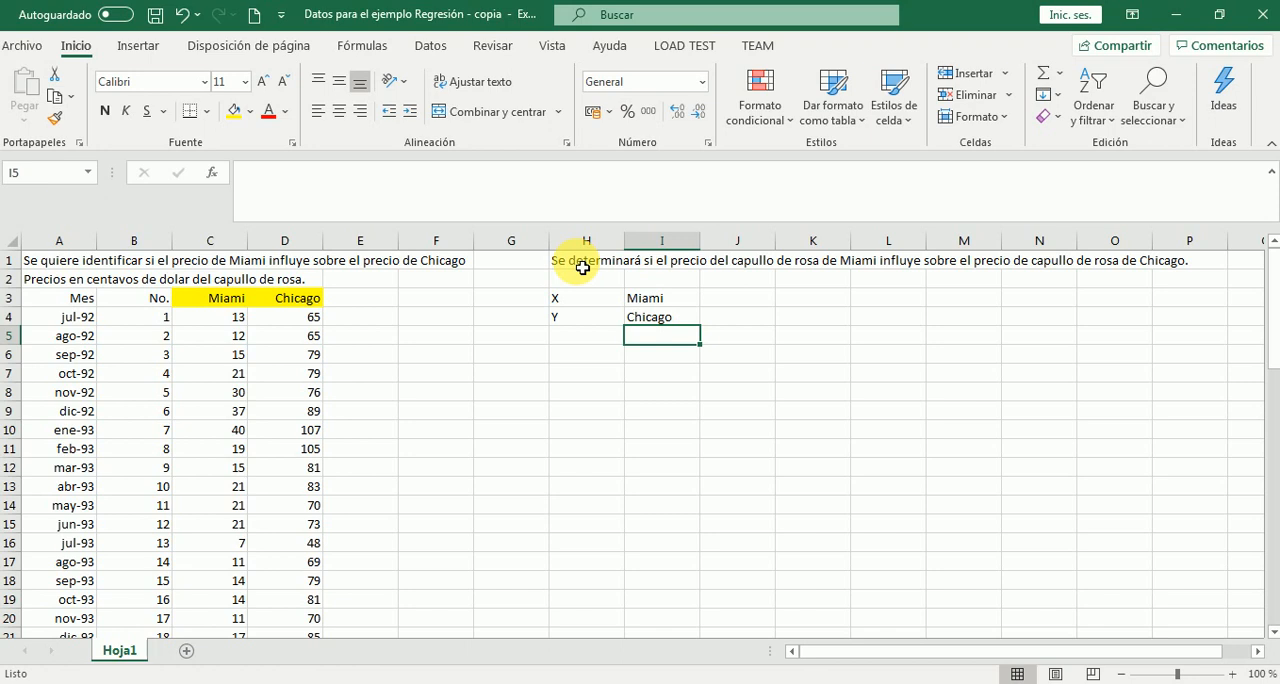
Select cell I8 and start the Regresión function from the data analysis tools
key("Down")
key("Down")
key("Down")
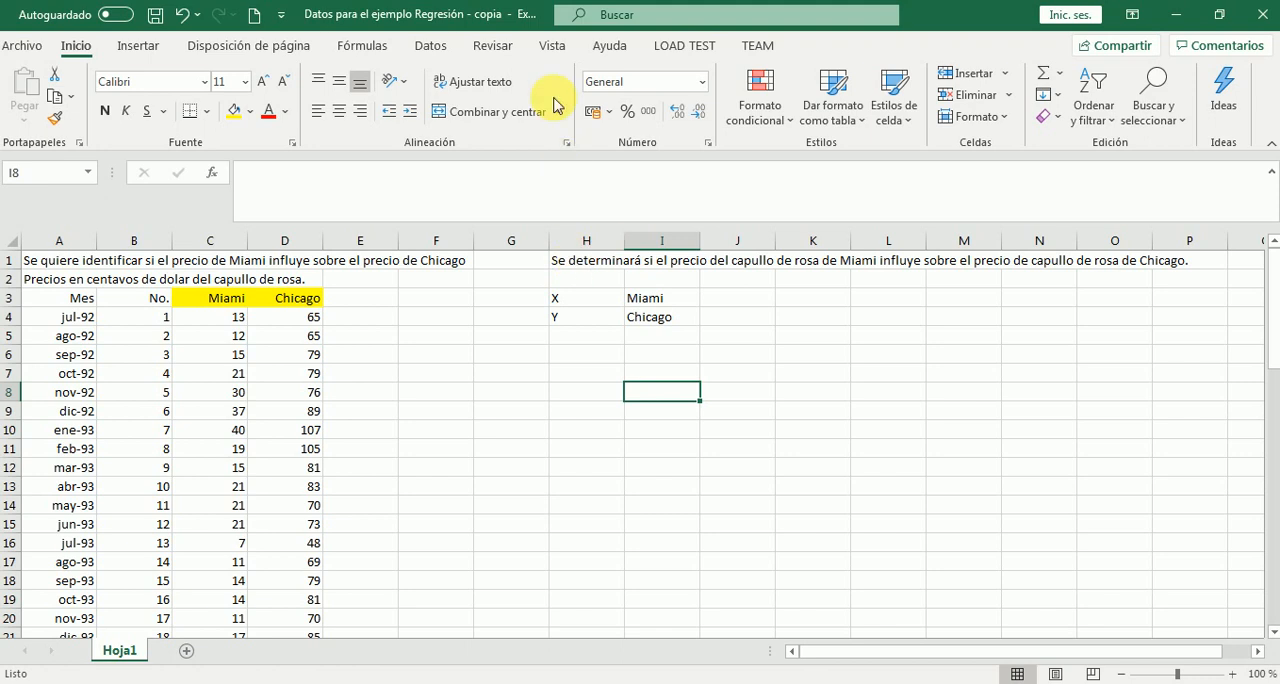
left_click(432, 48)
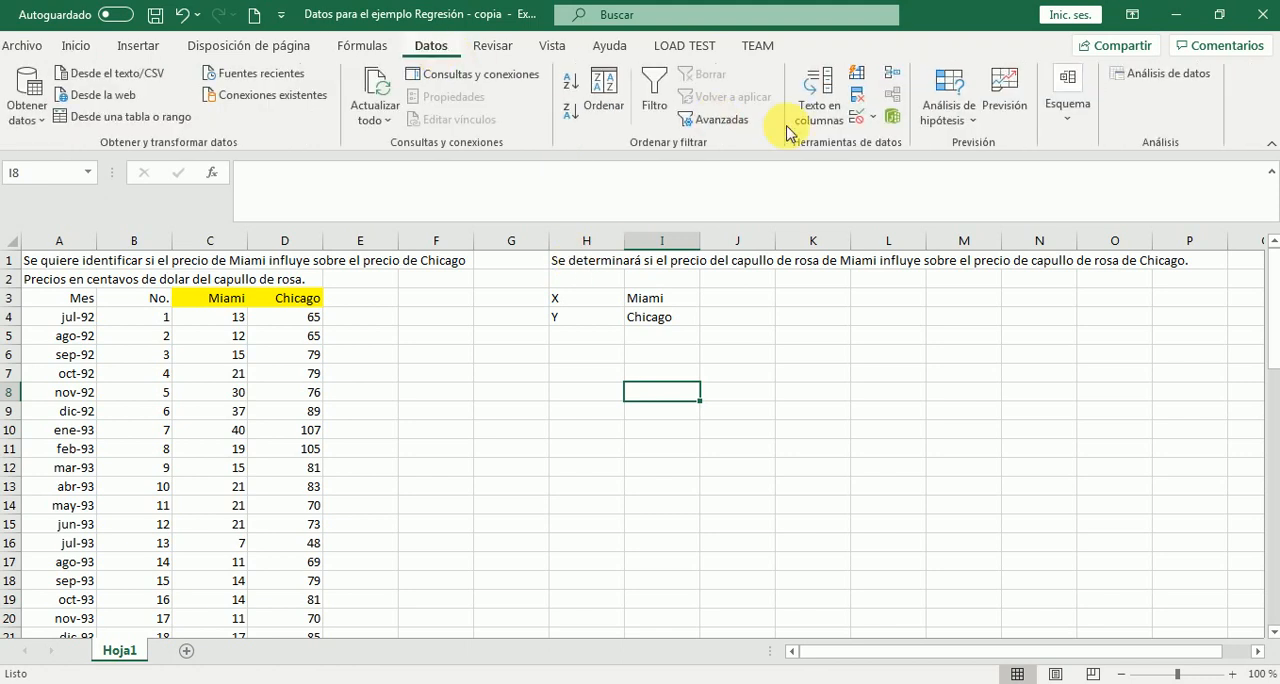
left_click(1120, 74)
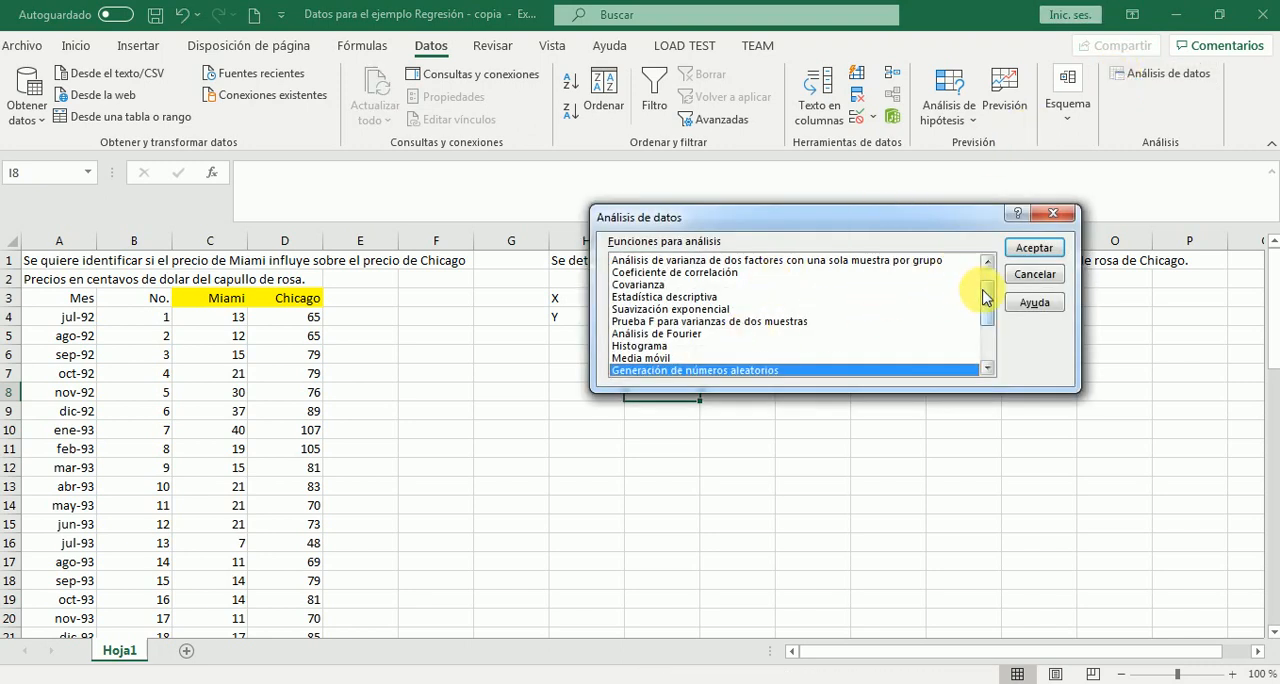
scroll(983, 287, "up", 1)
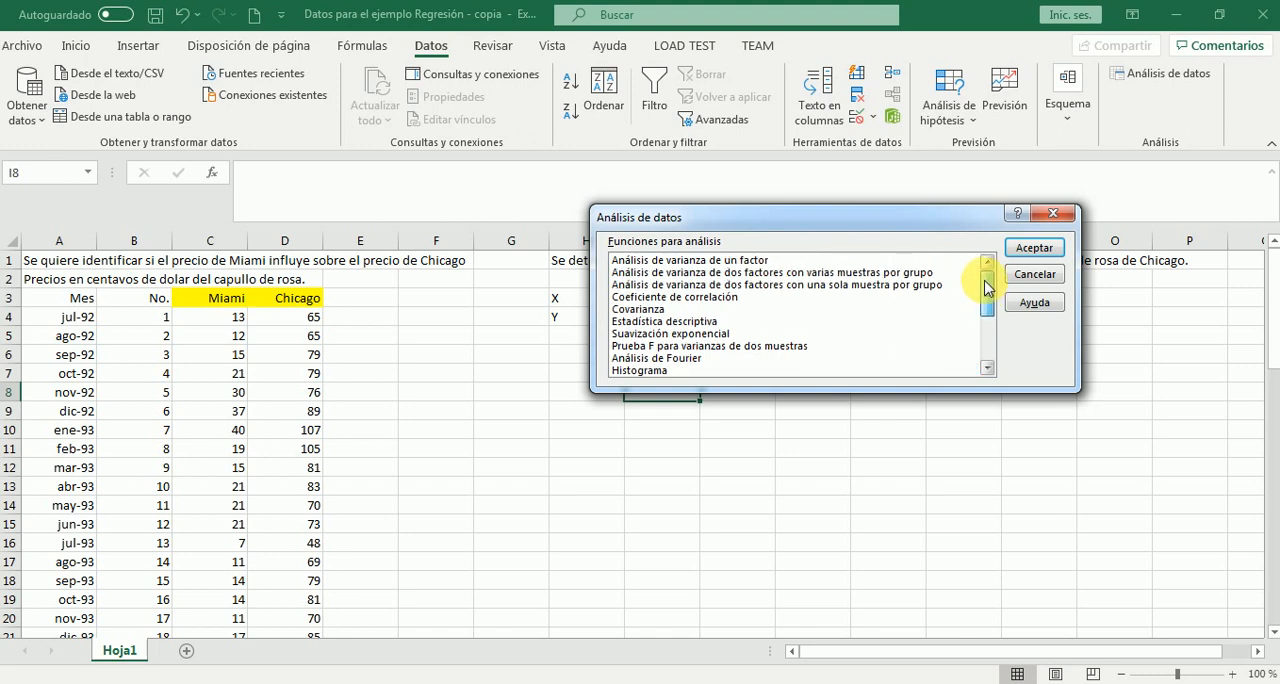
left_click_drag(985, 287, 986, 300)
left_click(652, 371)
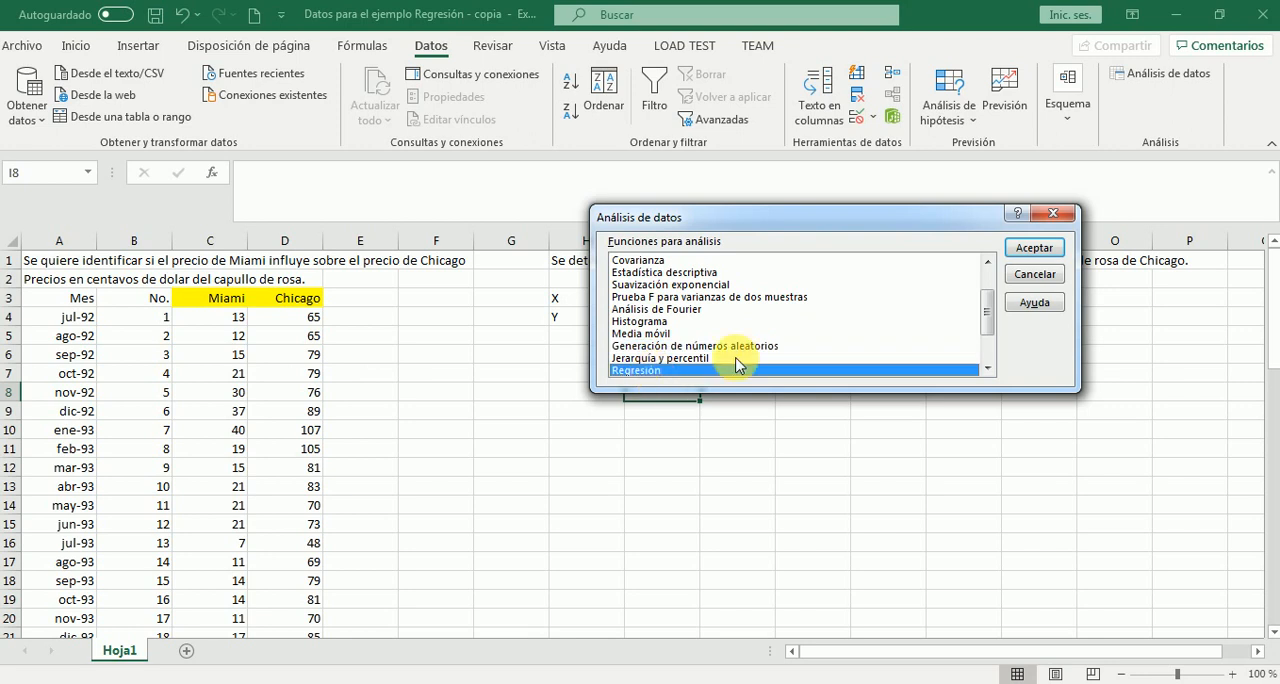
left_click(1033, 250)
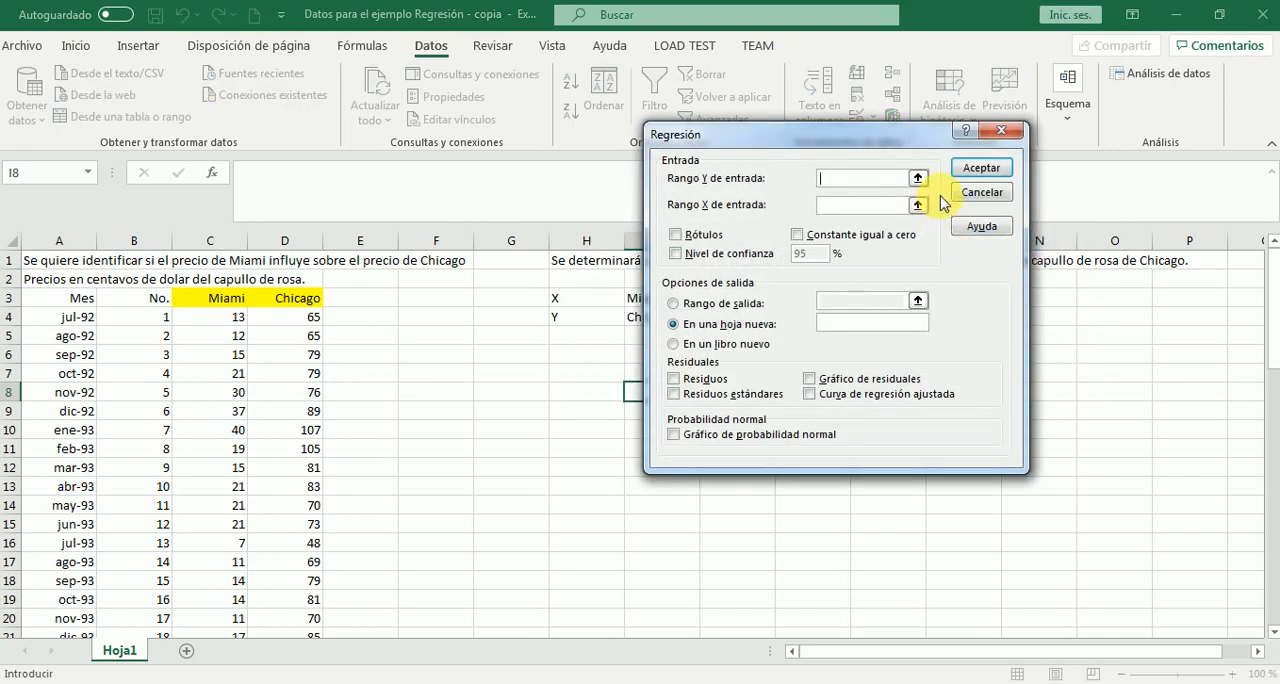
Set the regression's Y input range to the Chicago prices with their header, $D$3:$D$62
left_click(919, 180)
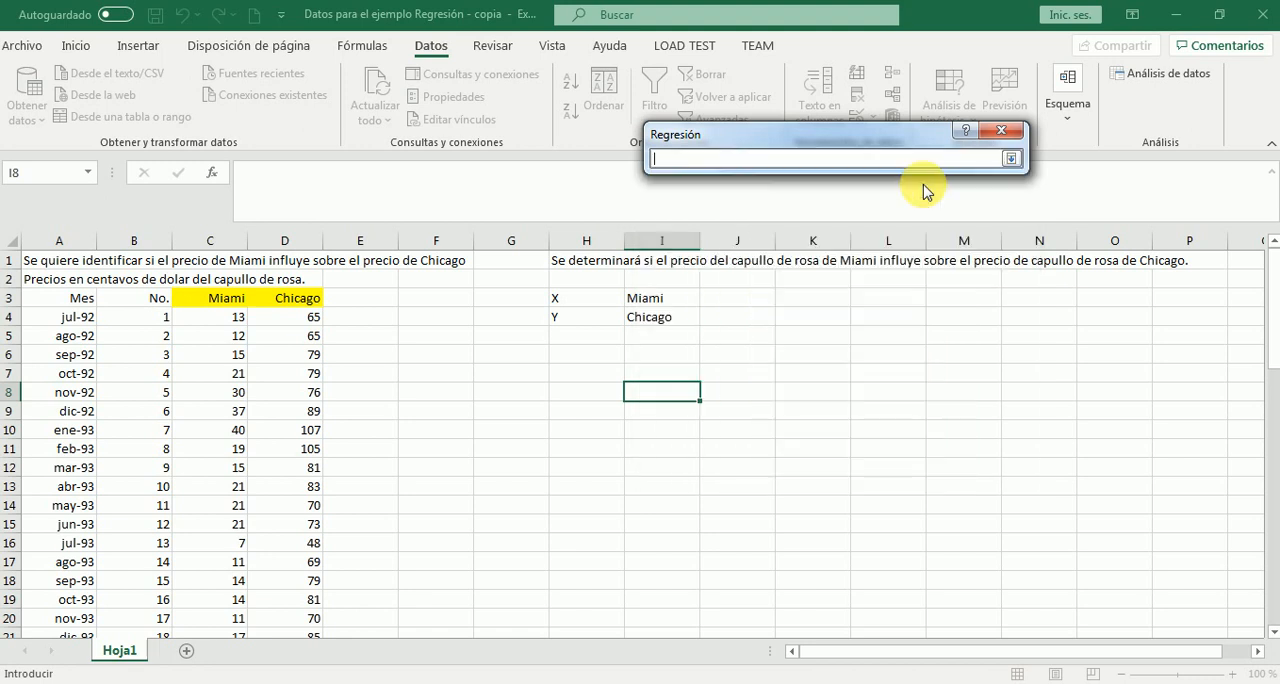
left_click(276, 303)
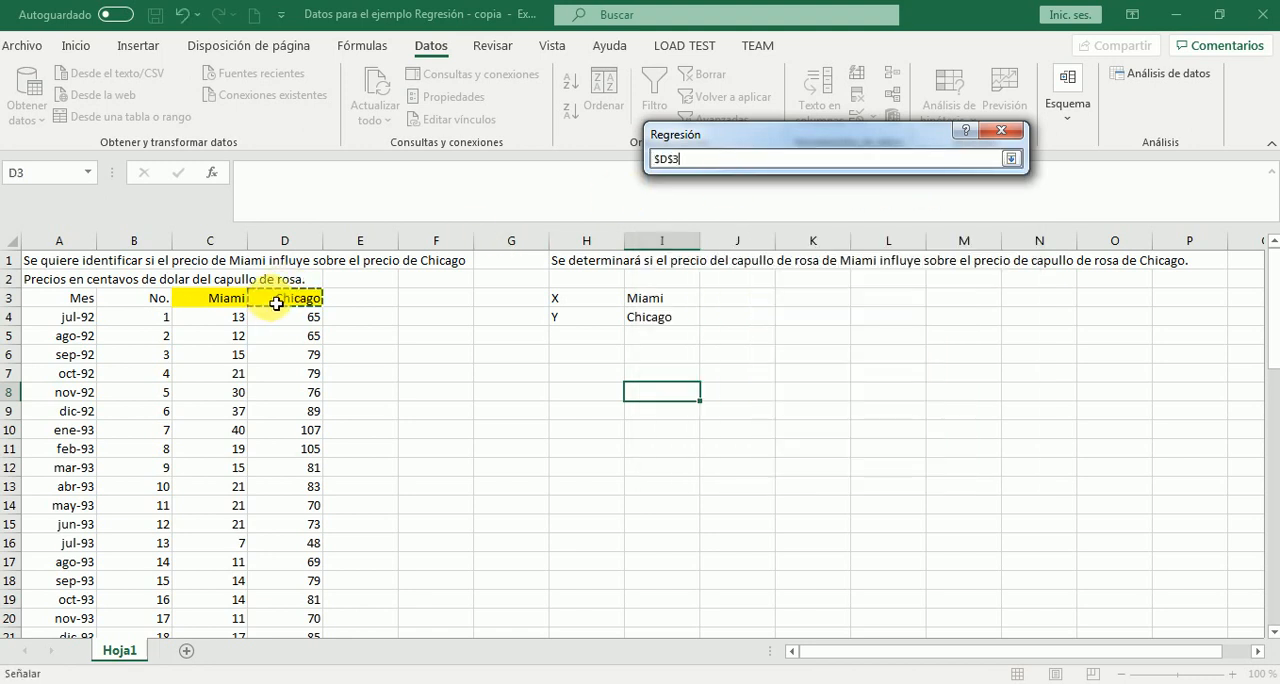
key("ctrl+shift+Down")
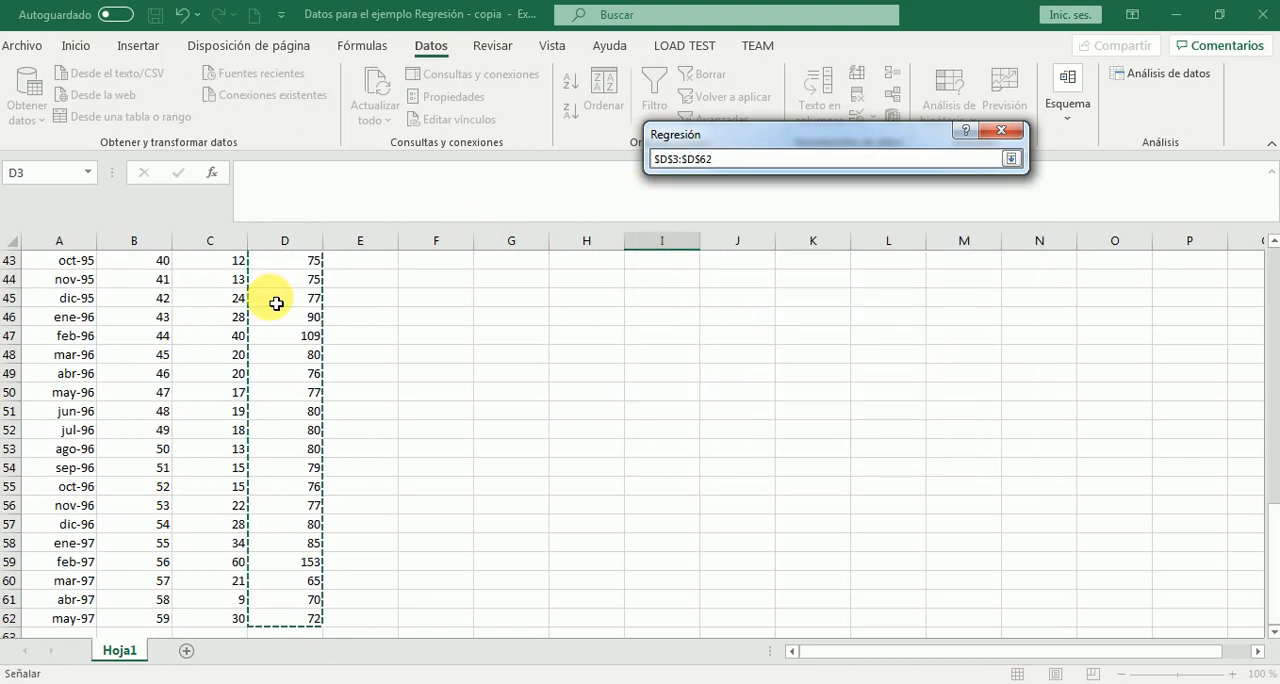
left_click(1011, 159)
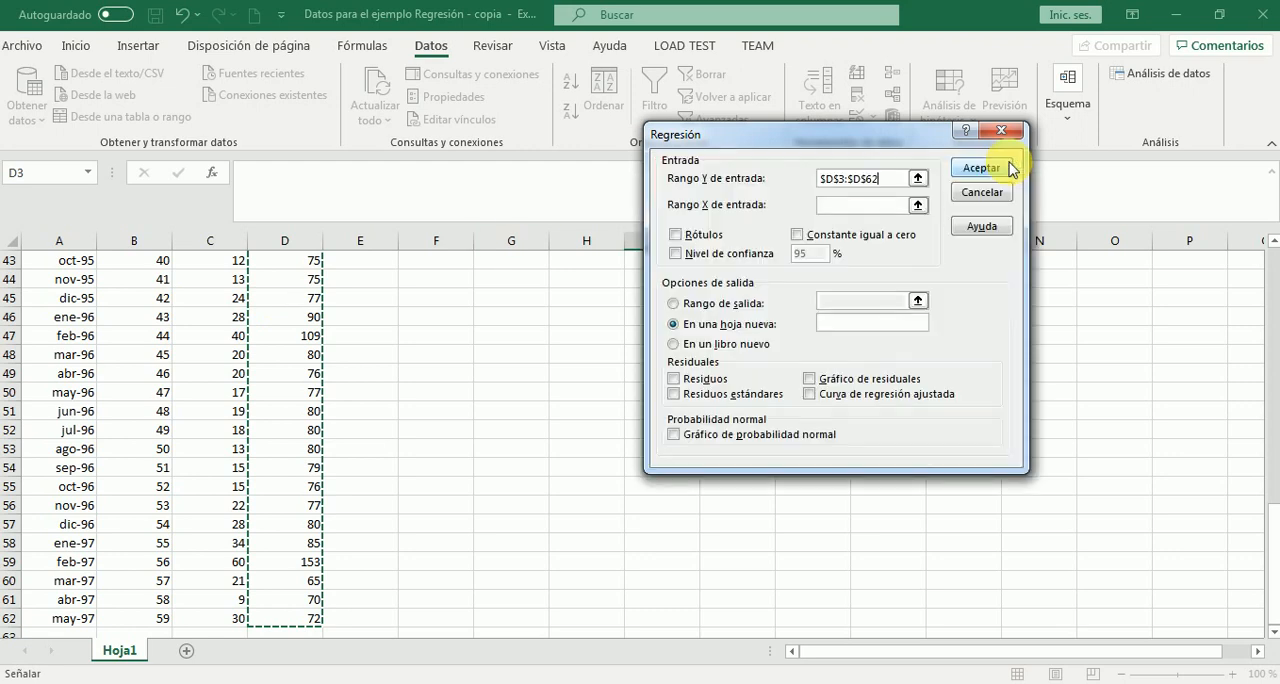
Set the regression's X input range to the Miami prices with their header, $C$3:$C$62
left_click(916, 206)
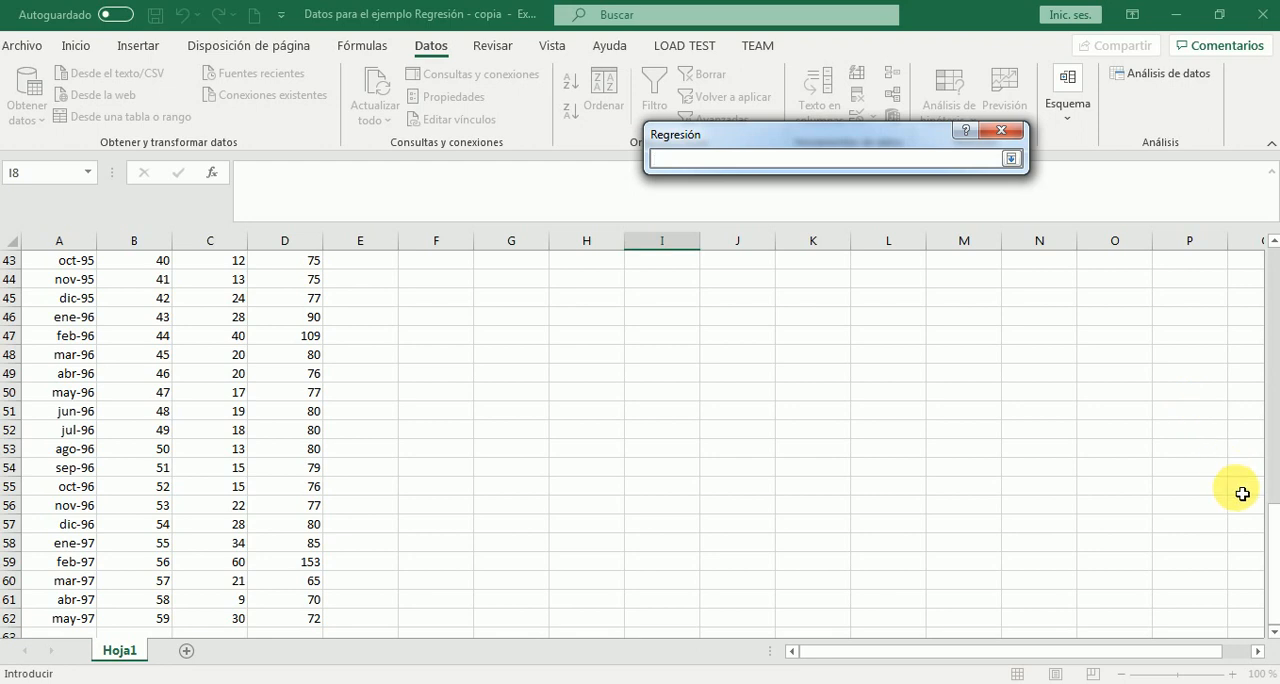
left_click_drag(1270, 520, 1268, 268)
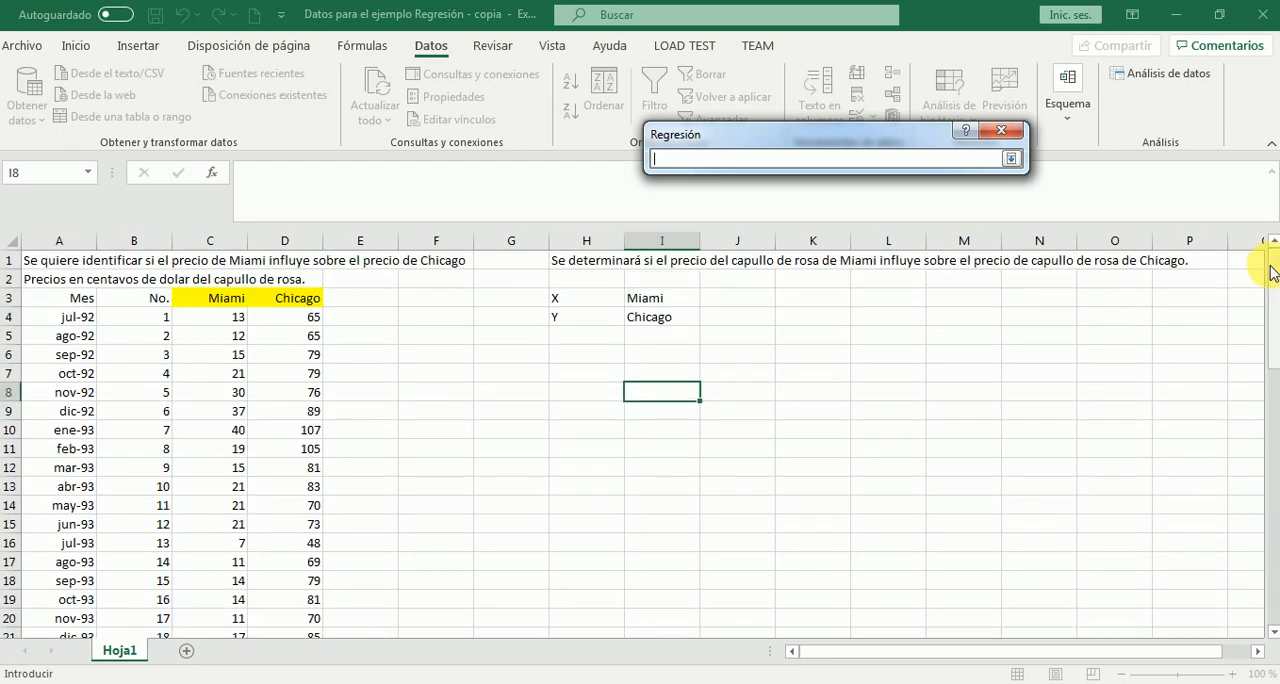
left_click(228, 303)
key("ctrl+shift+Down")
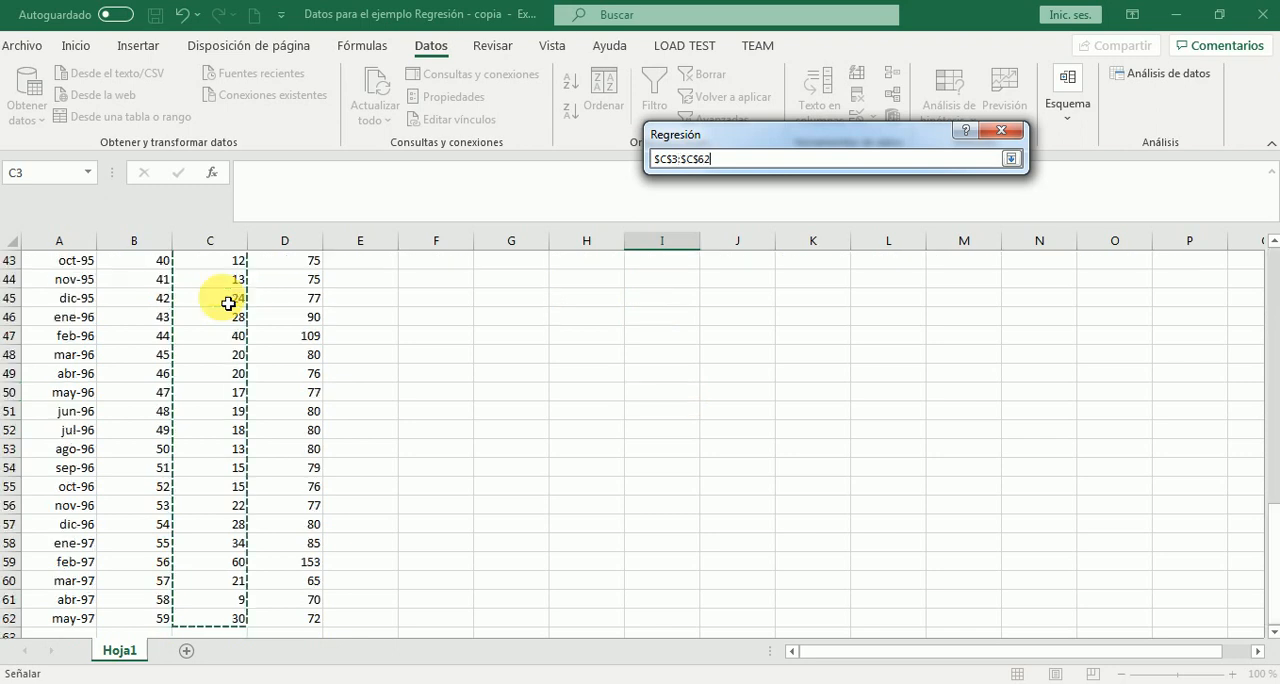
left_click(1011, 158)
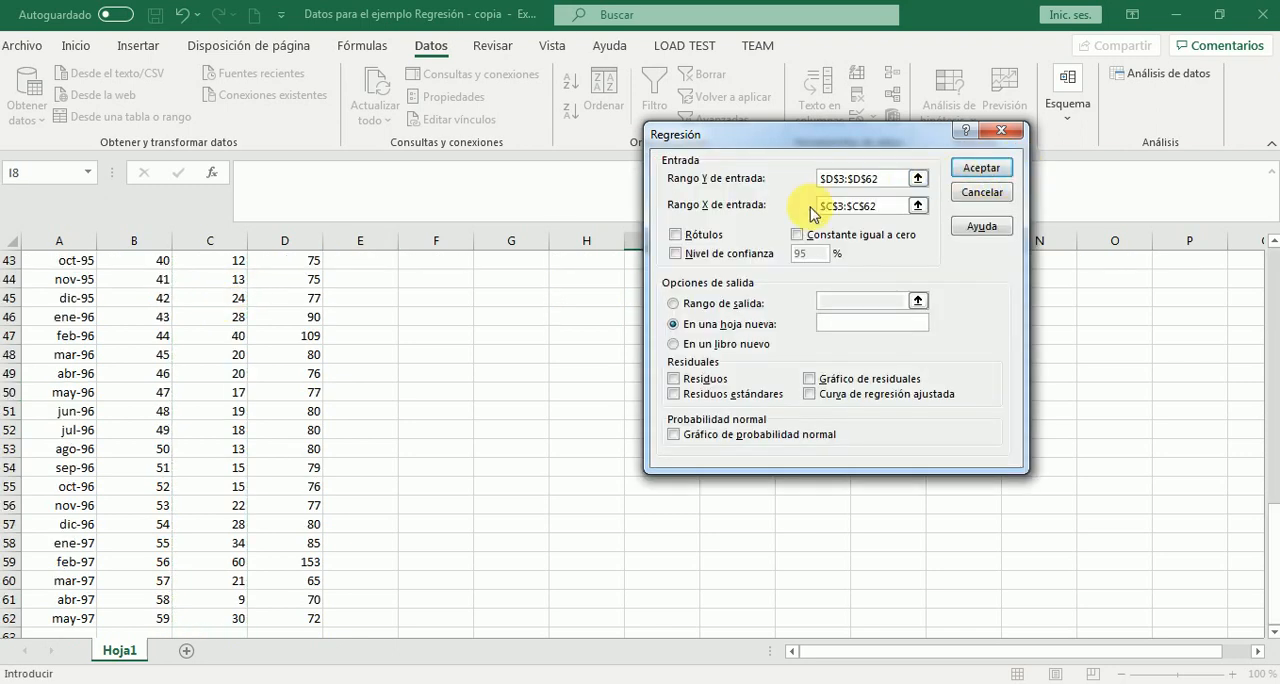
Enable the labels option (Rótulos) and the 95% confidence level for the regression
left_click(680, 234)
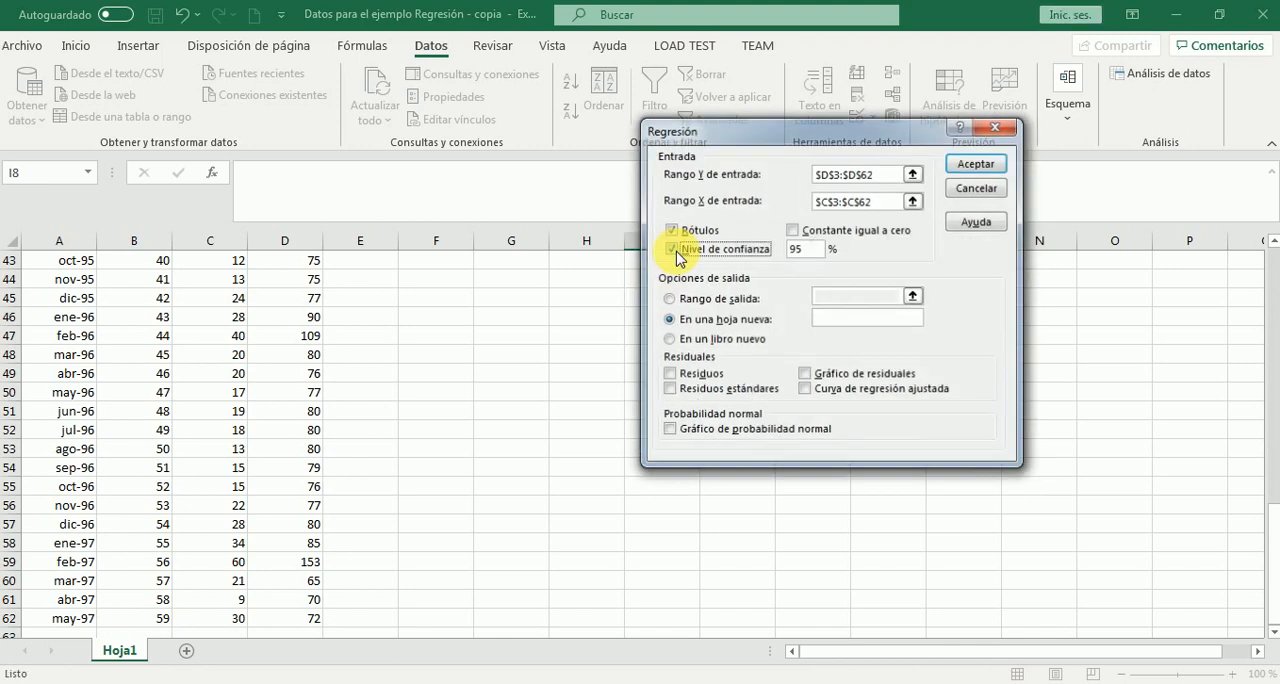
left_click(676, 253)
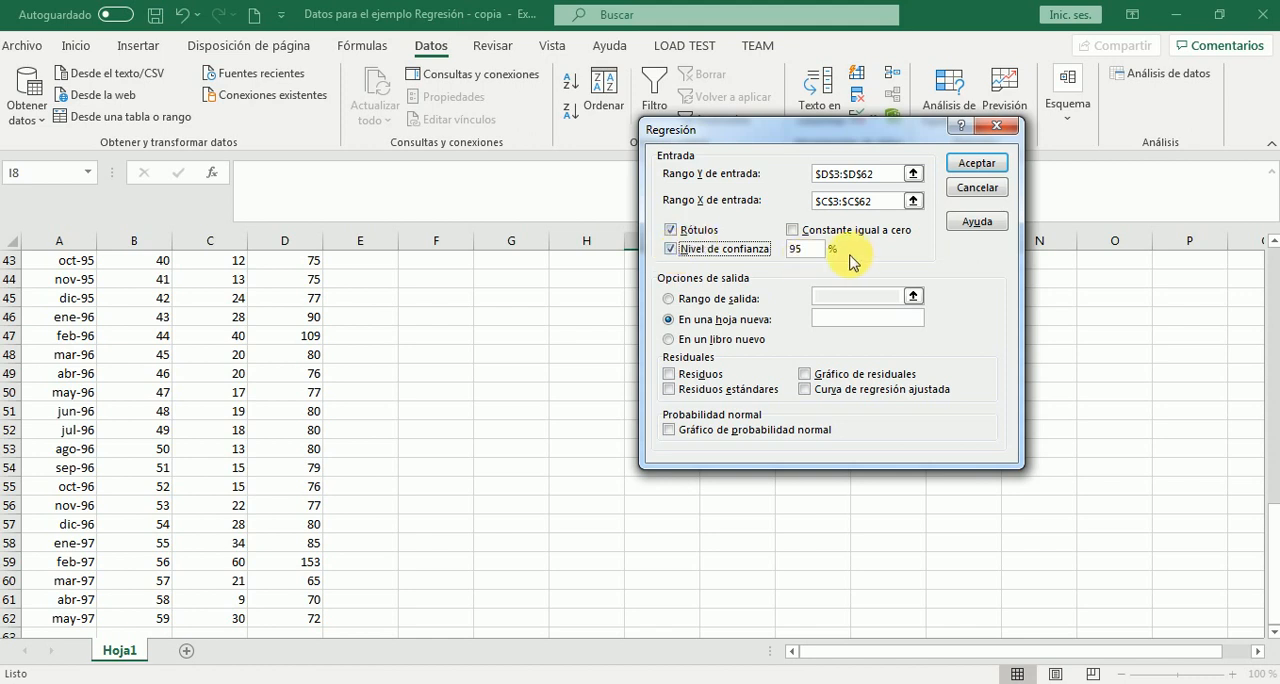
Send the regression output to a new sheet named Regresión, enable all four residual options, including both plots, and run the analysis
left_click(826, 319)
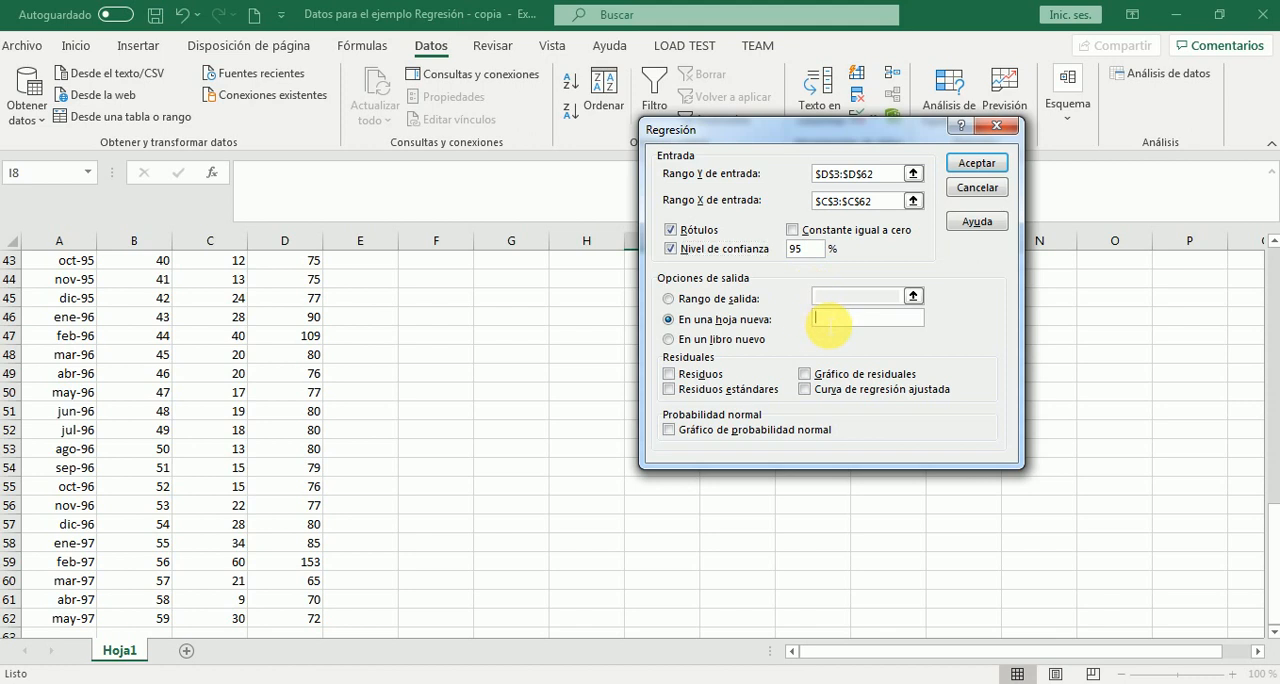
type("Regresión")
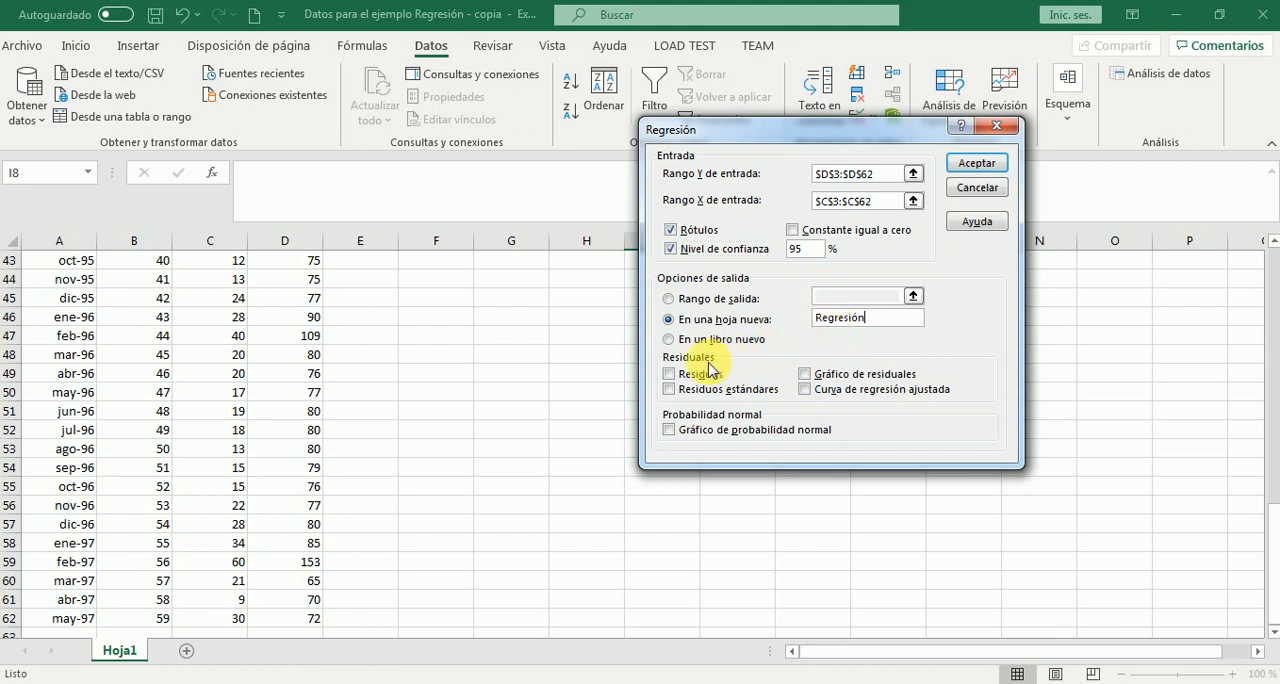
left_click(671, 374)
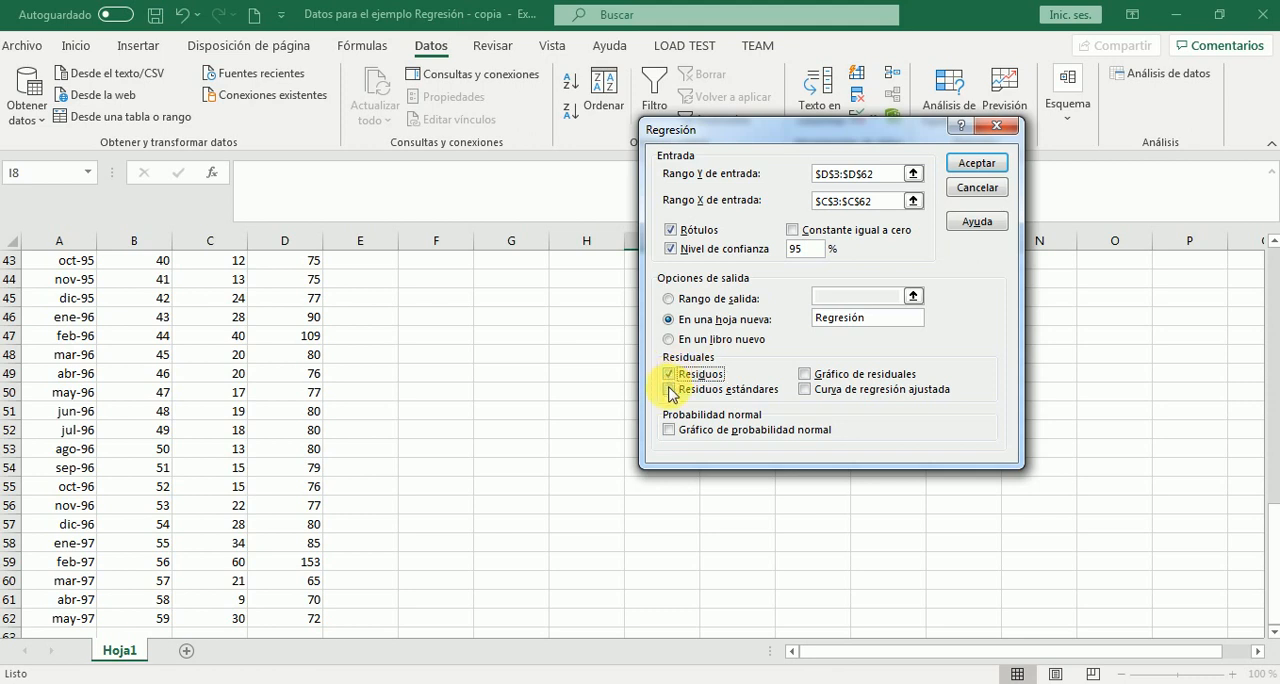
left_click(669, 389)
left_click(806, 374)
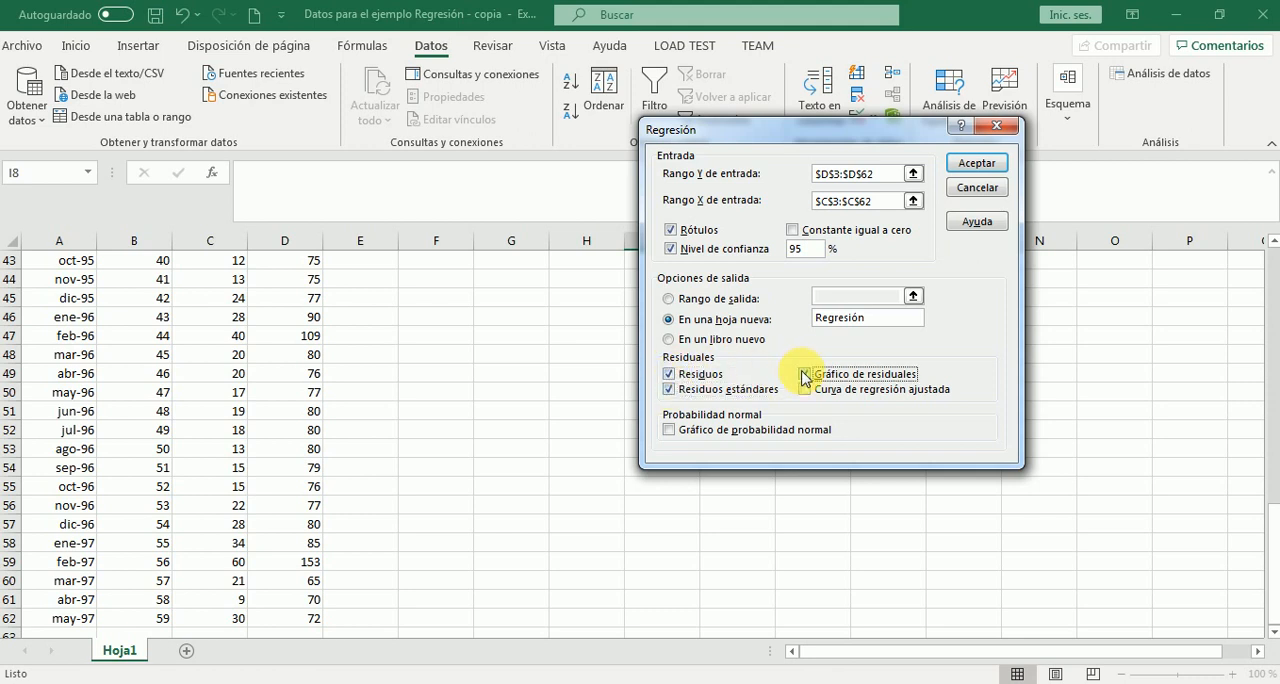
left_click(806, 390)
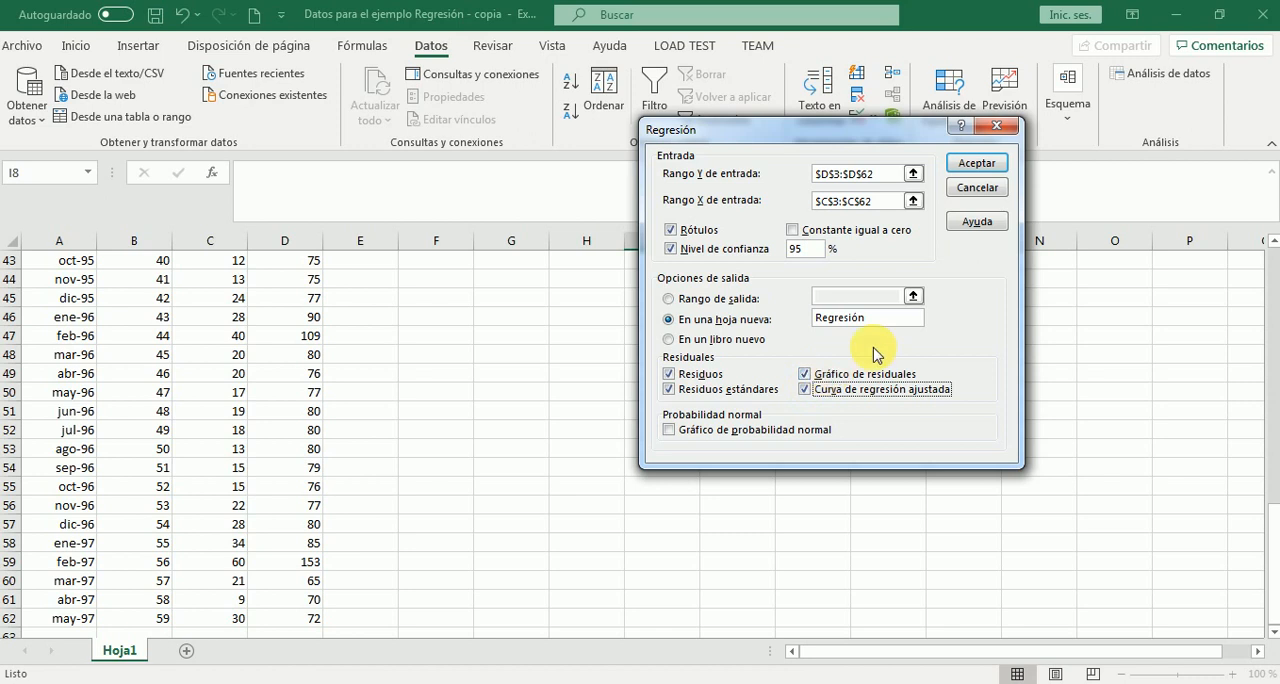
left_click(975, 160)
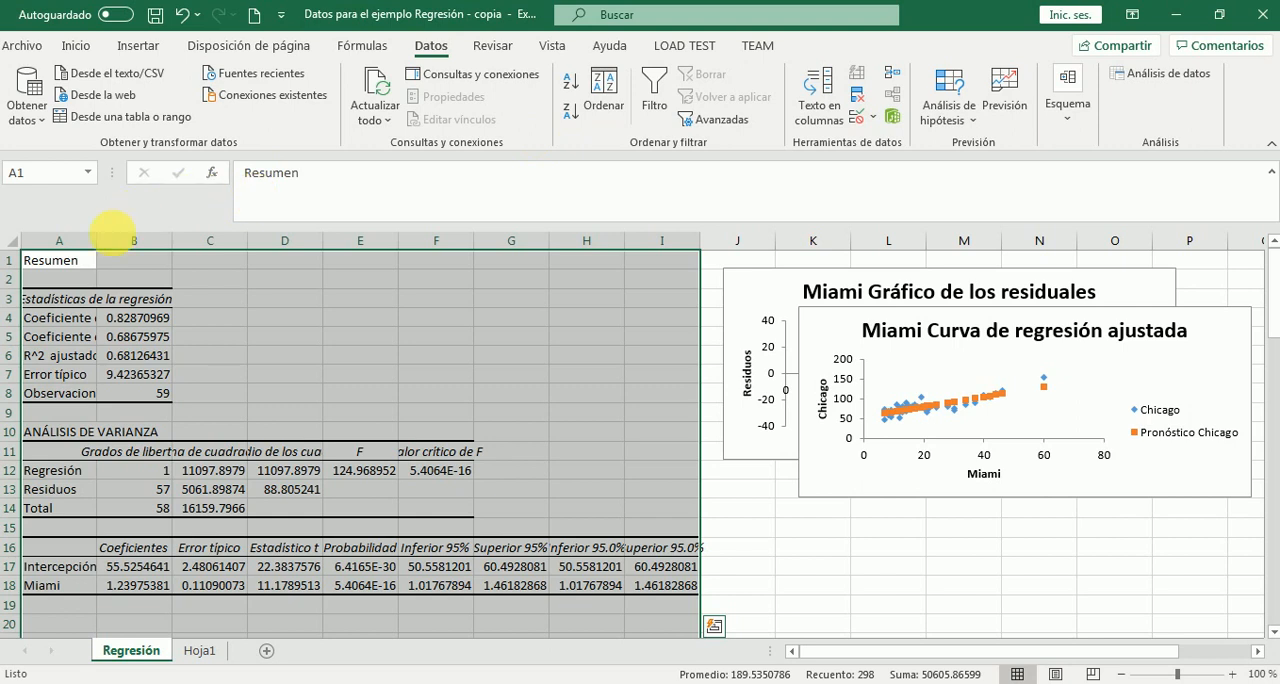
Fit column A of the Regresión sheet to its contents and fill the multiple correlation coefficient in B4 with yellow
double_click(104, 248)
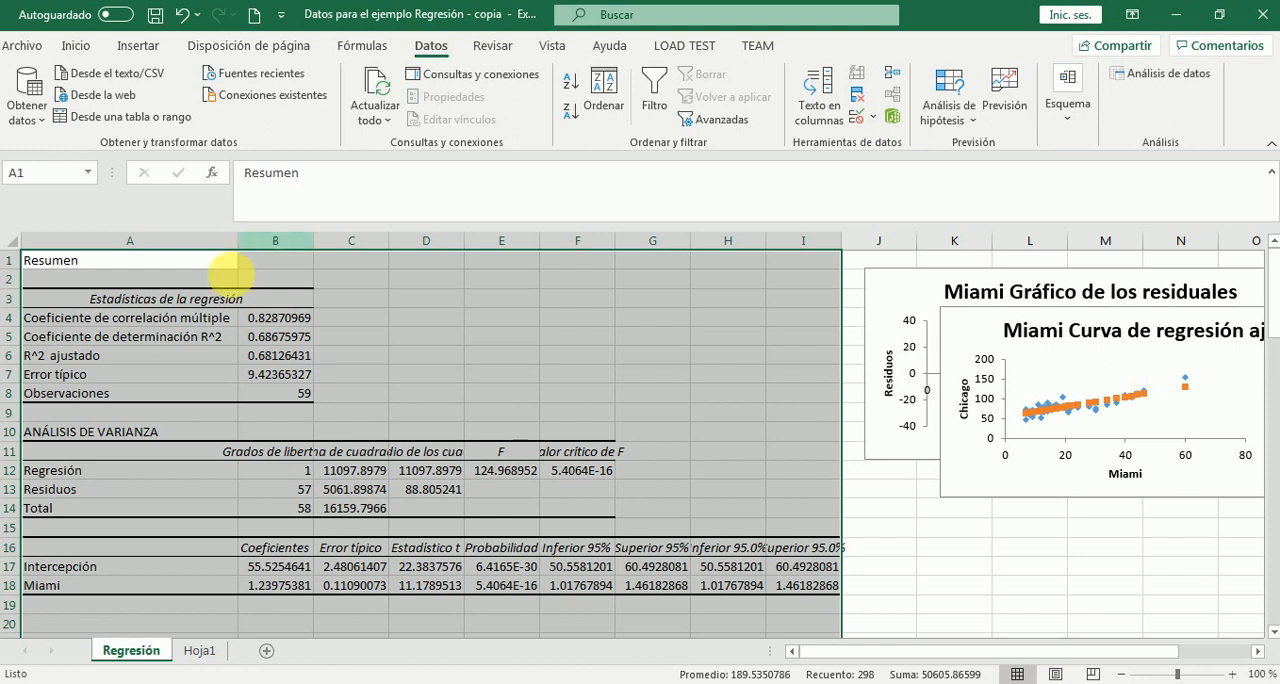
left_click(265, 322)
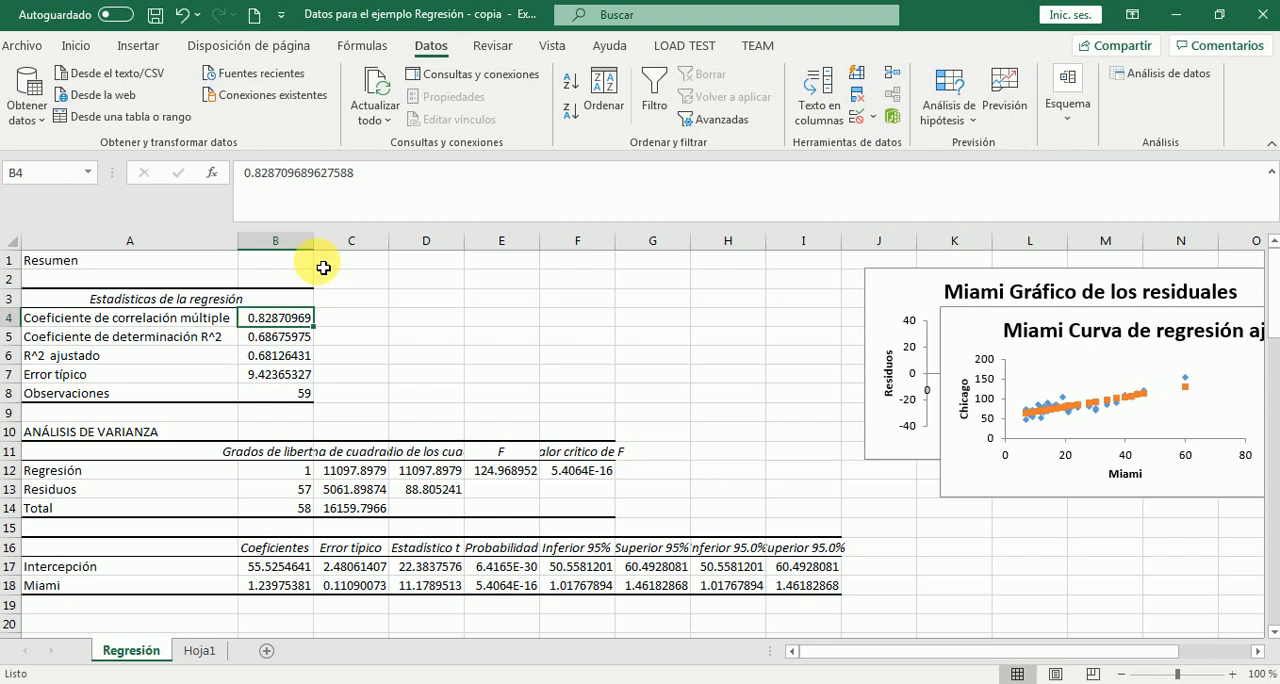
left_click(76, 46)
left_click(234, 114)
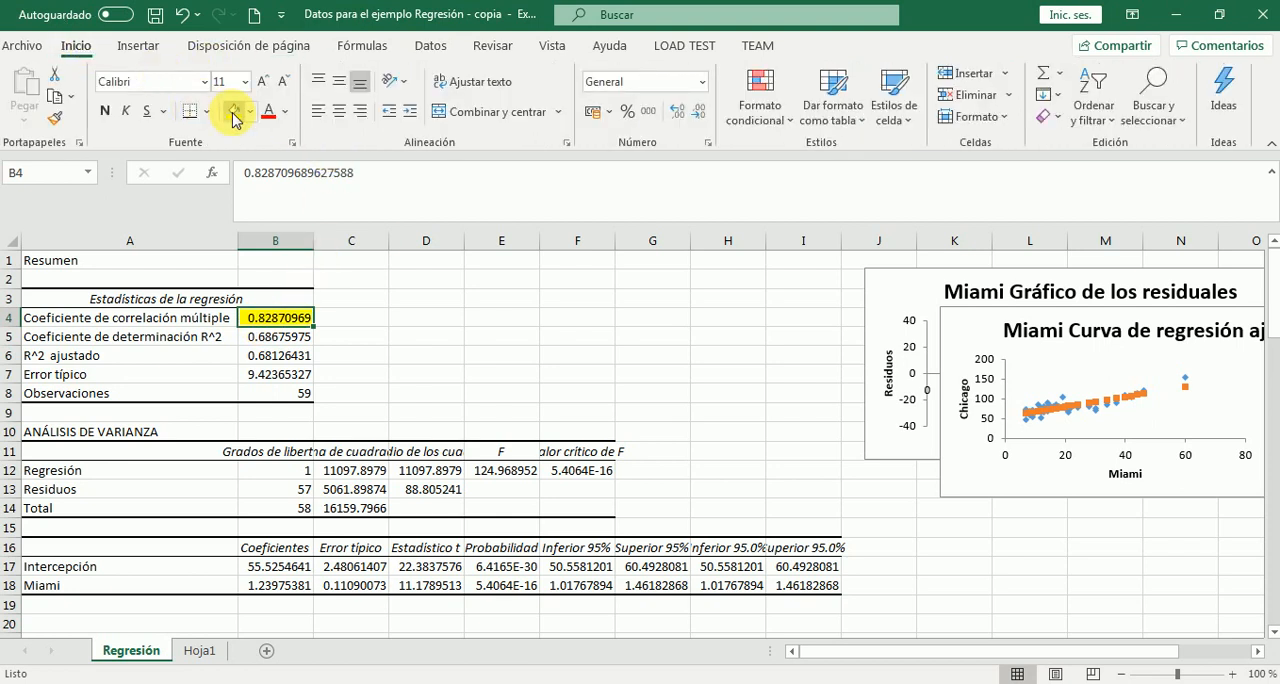
Enter the note "Fuerte correlación." in cell C4, beside the multiple correlation coefficient
left_click(363, 324)
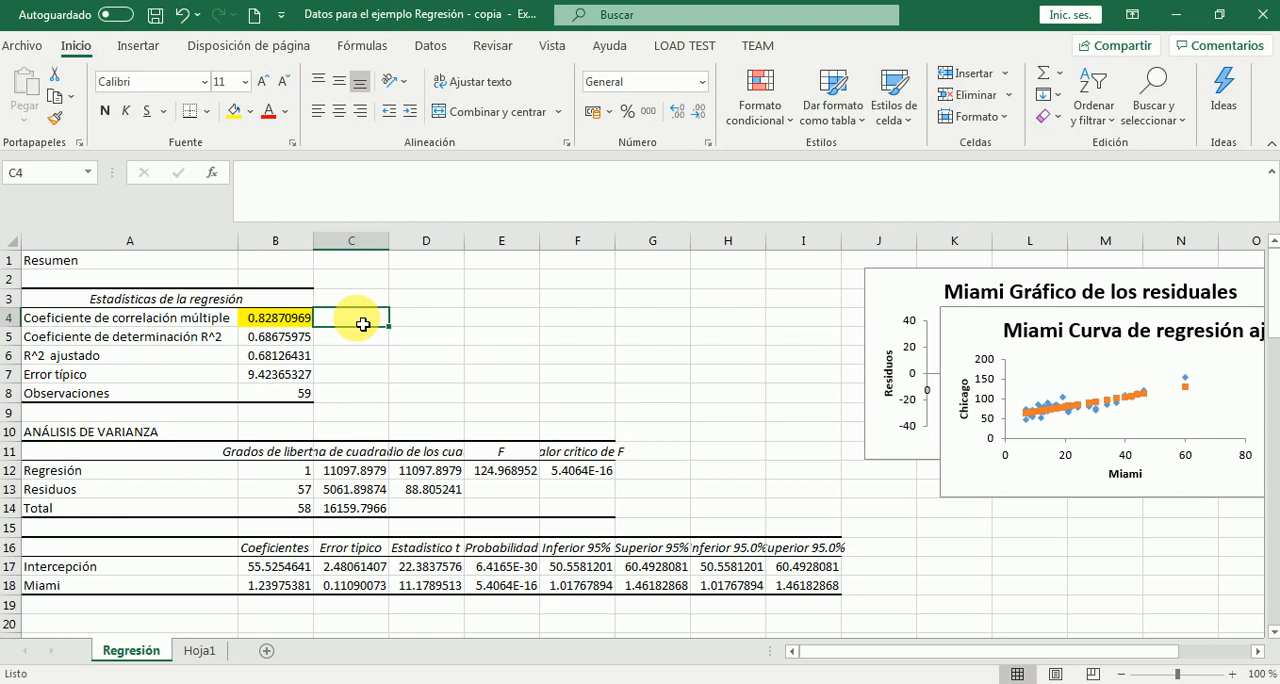
type("Fuer")
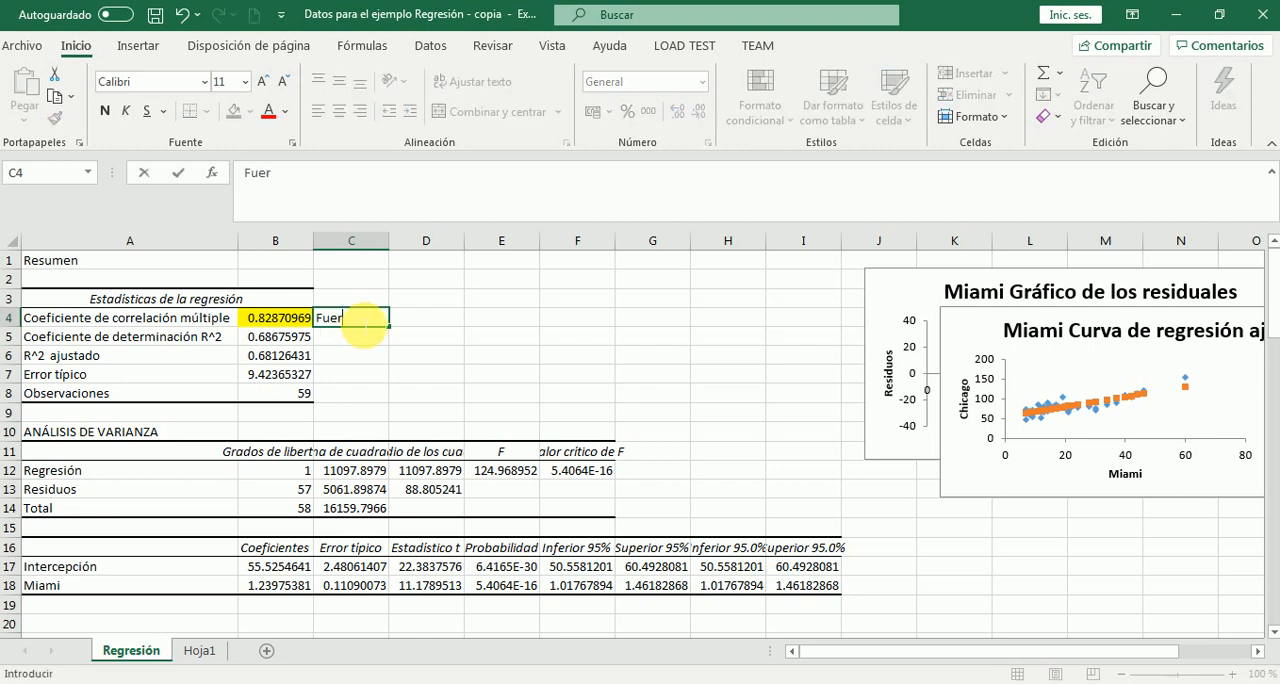
type("te correlación.")
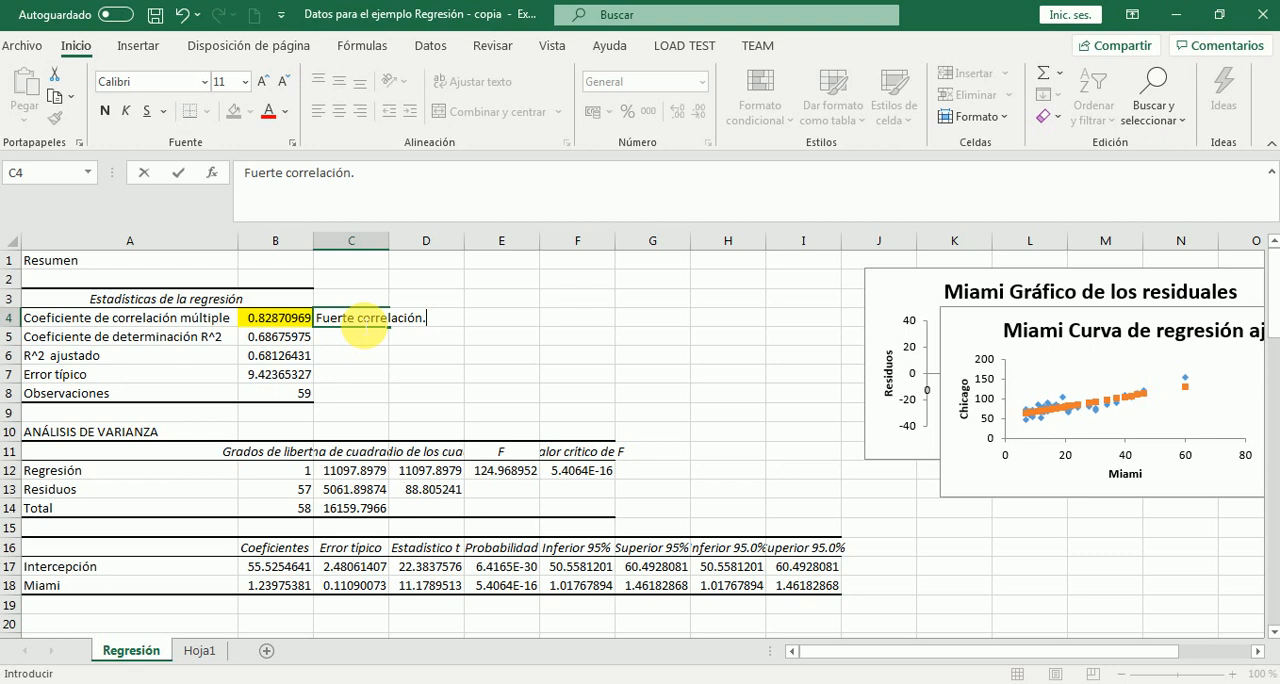
key("Return")
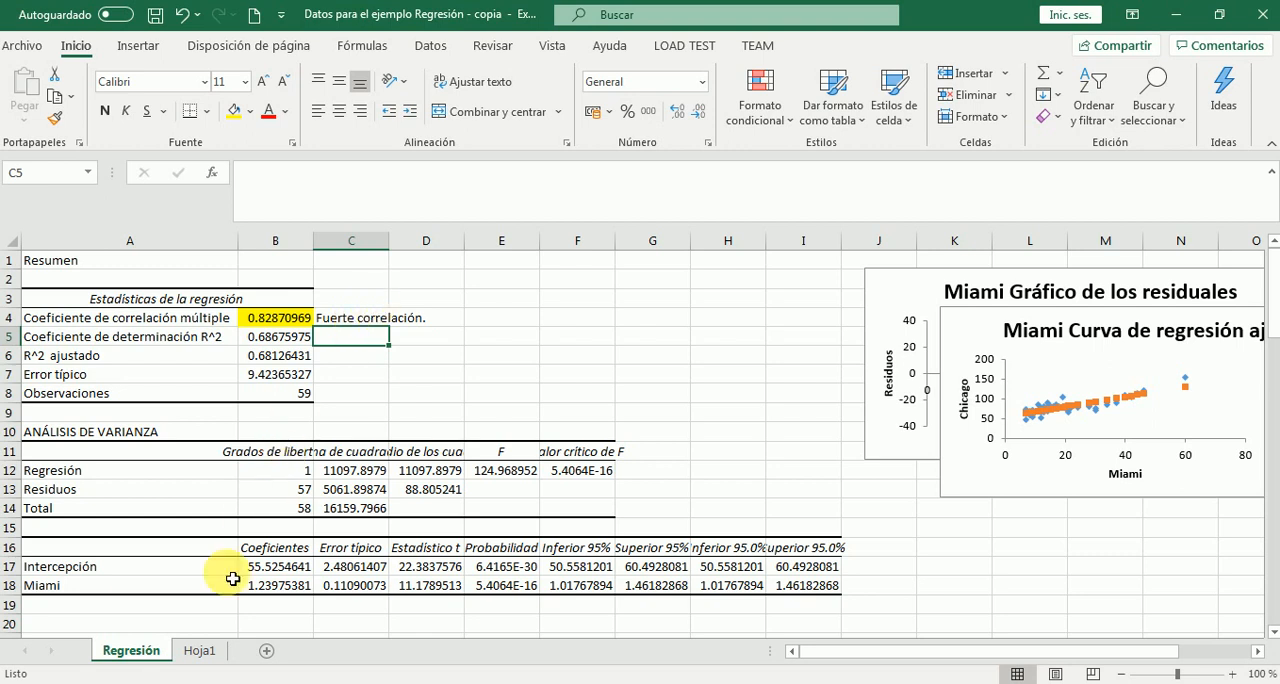
Insert a markers-only scatter chart of the Miami and Chicago prices in C3:D62 on Hoja1 and add a trendline to it
left_click(196, 655)
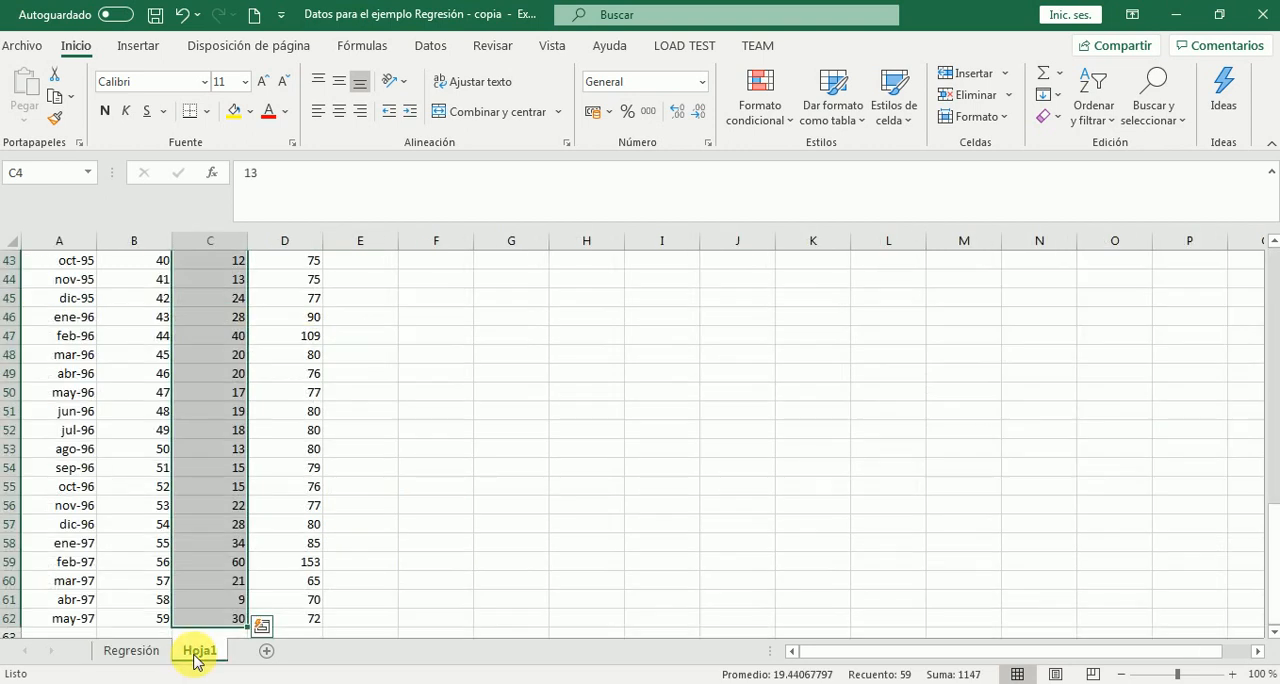
left_click(614, 482)
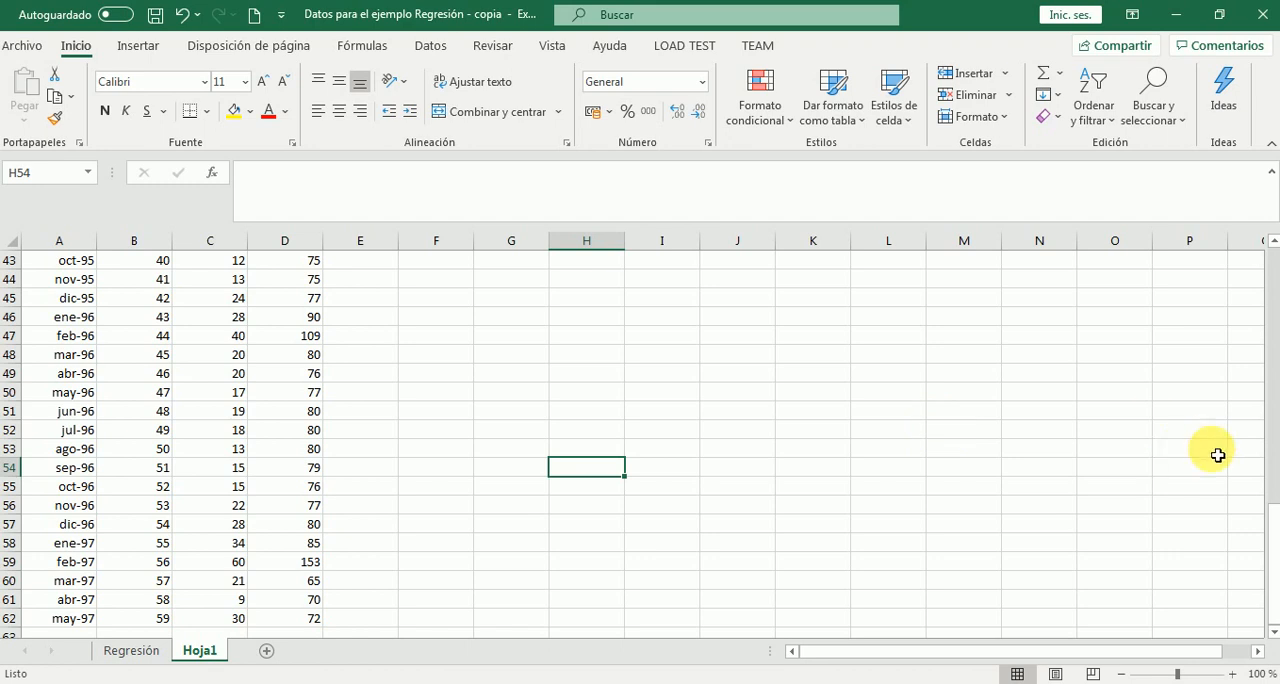
left_click_drag(1275, 530, 1275, 262)
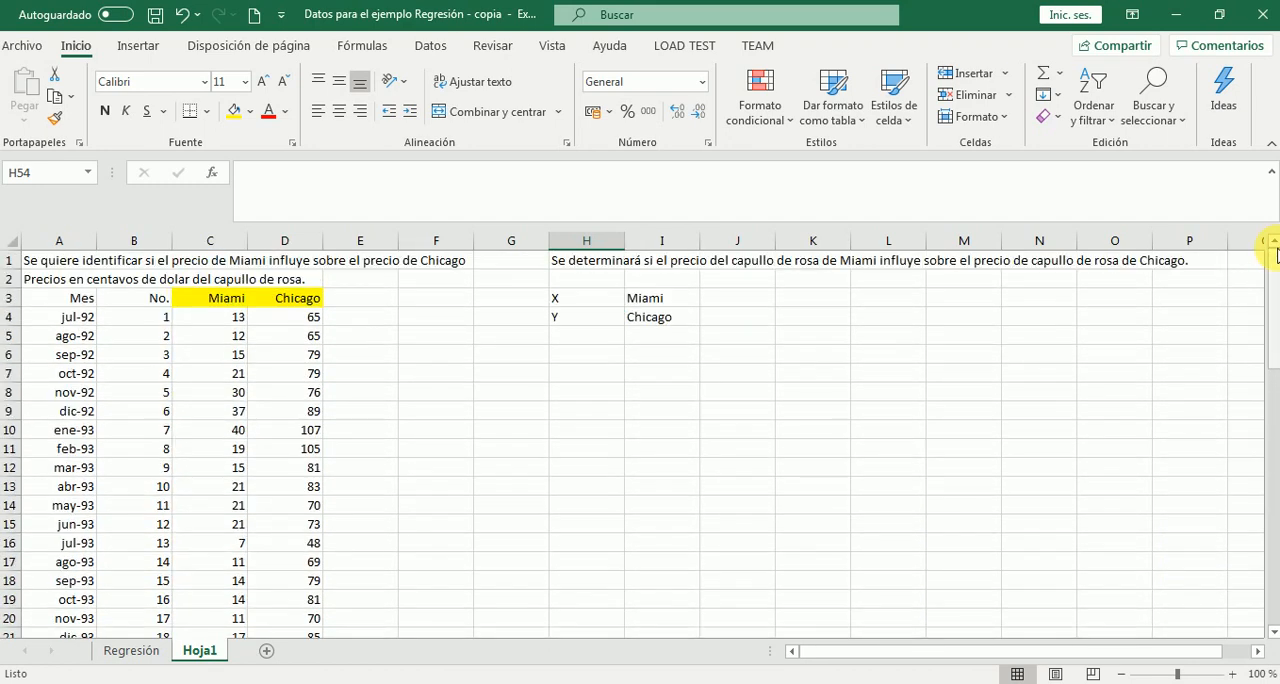
left_click(231, 304)
key("shift+Right")
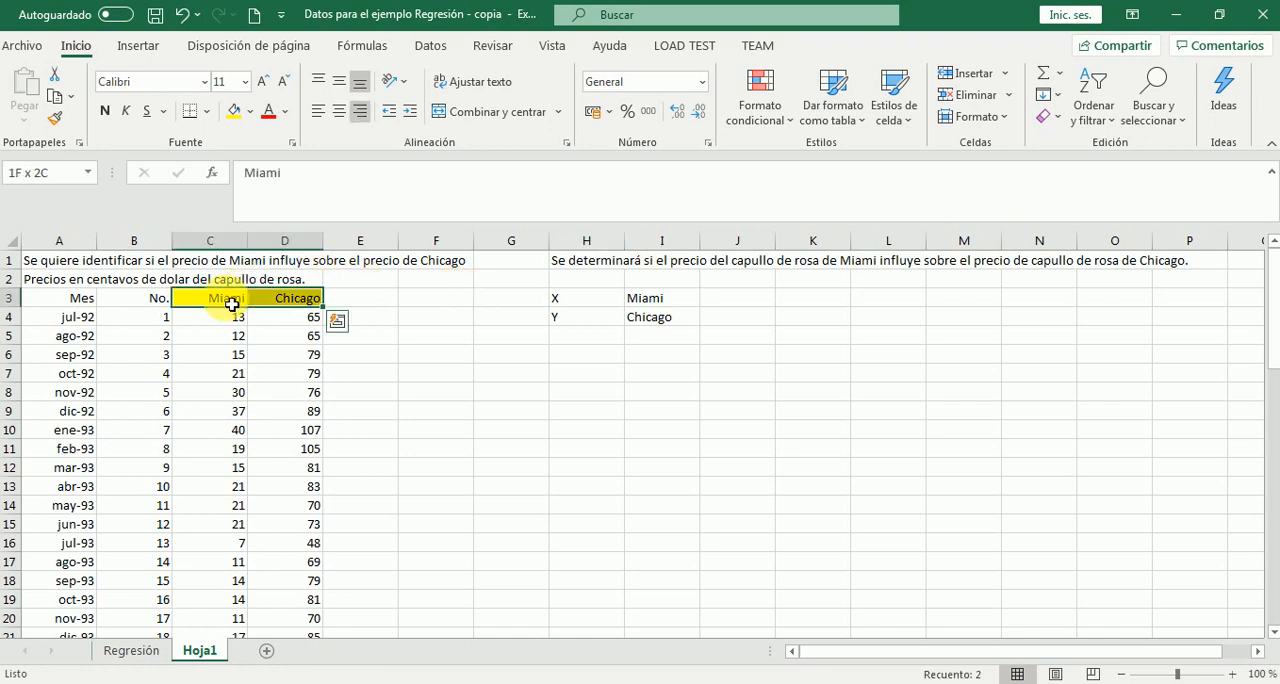
key("ctrl+shift+Down")
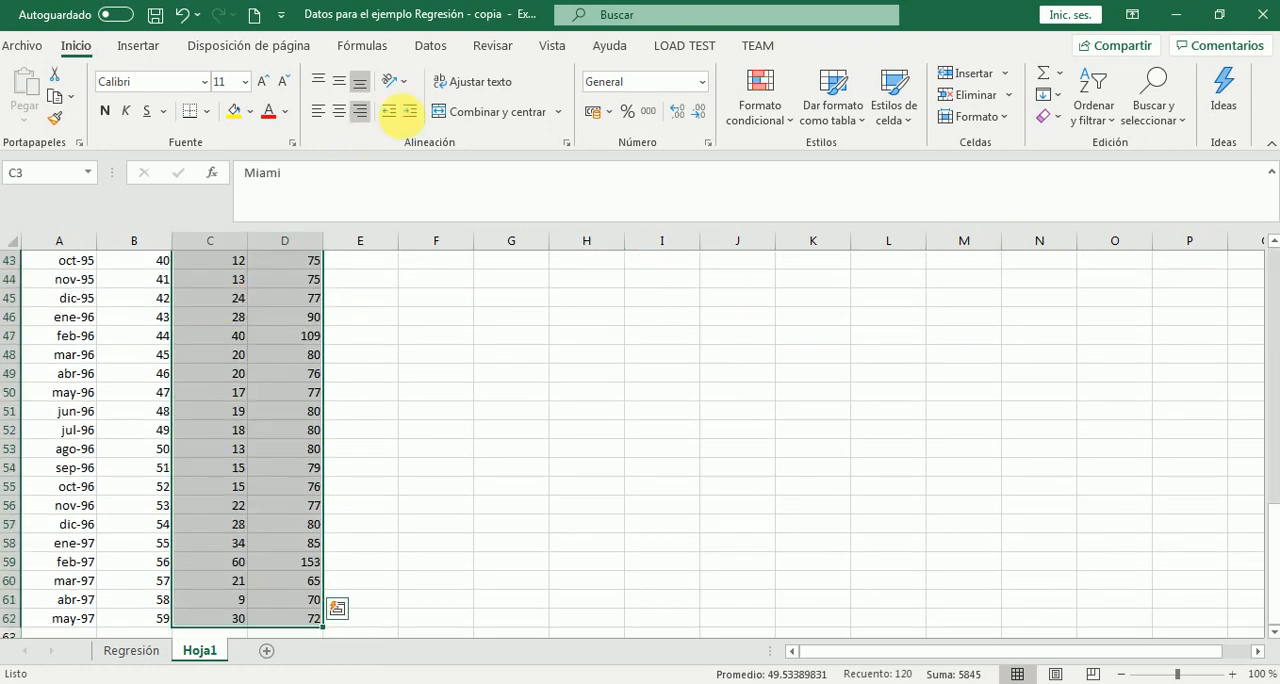
left_click(141, 45)
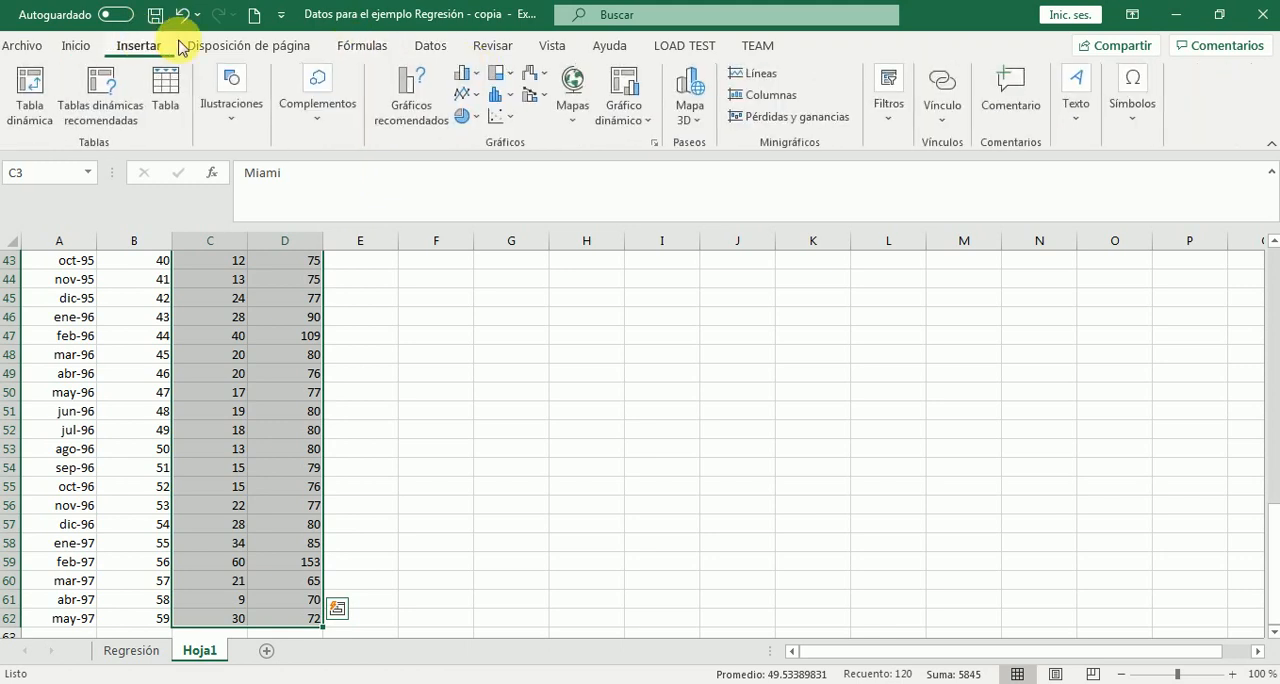
left_click(499, 117)
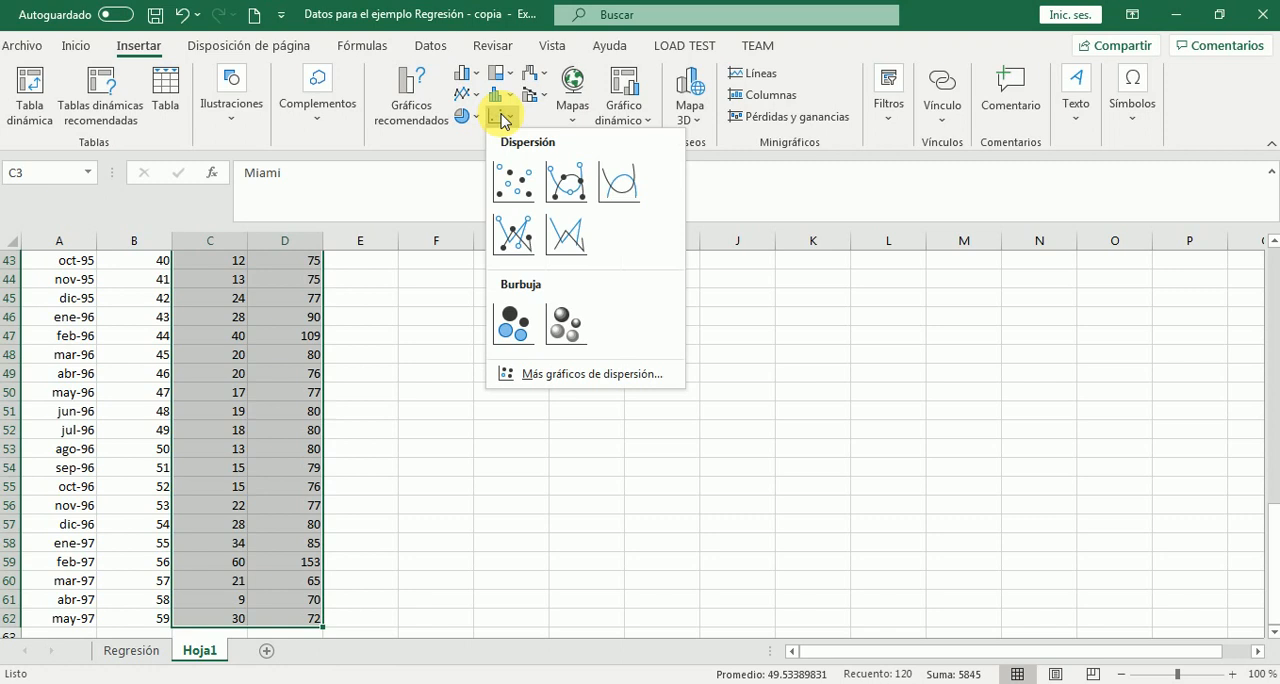
left_click(507, 176)
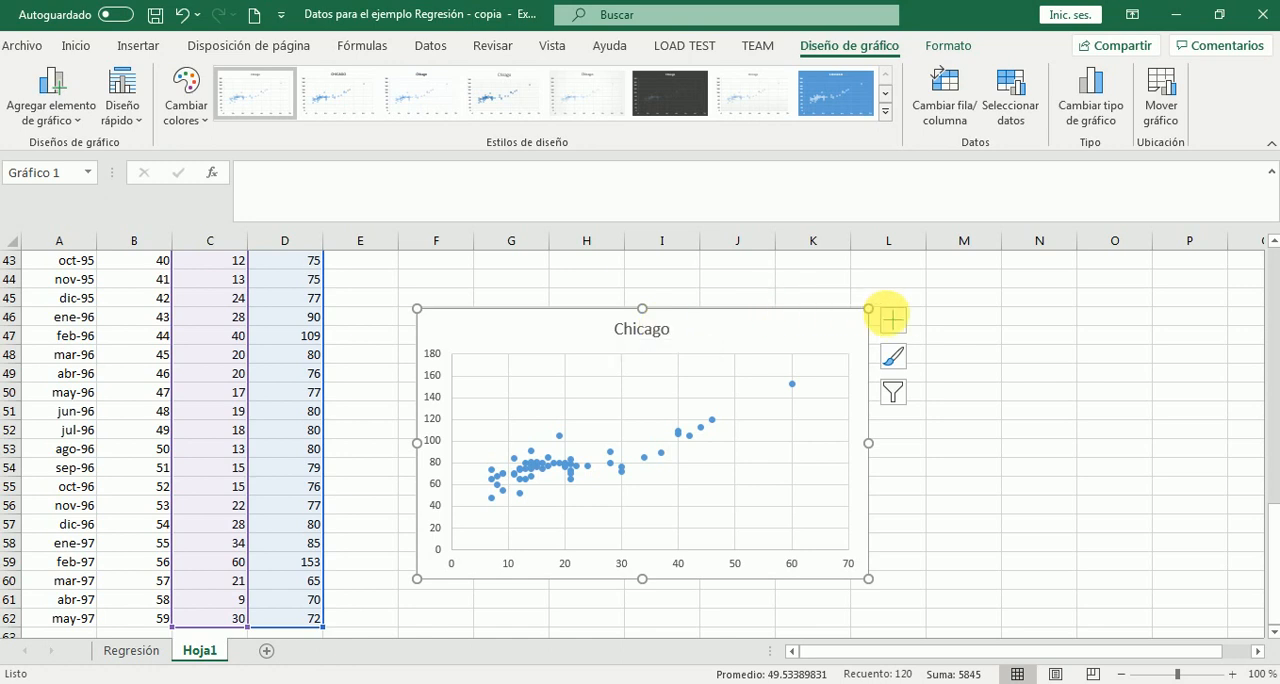
left_click(896, 321)
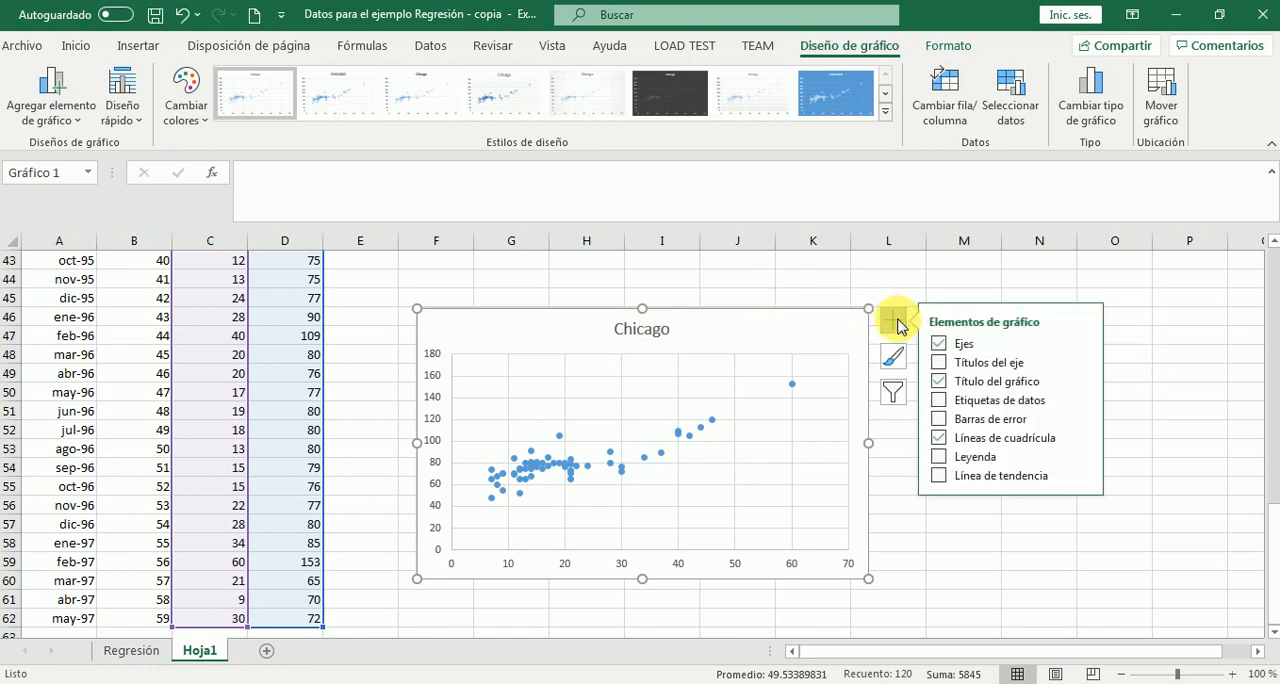
left_click(940, 477)
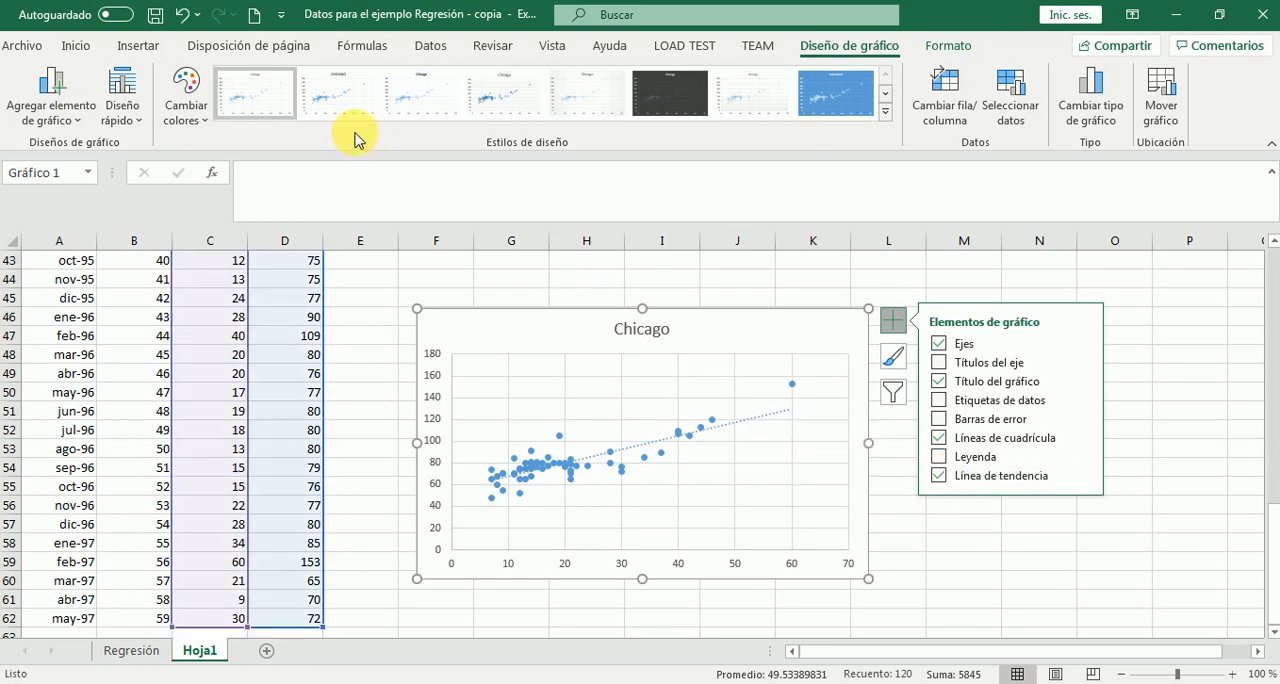
Apply the quick layout Diseño 9 to the scatter chart and remove its legend
left_click(123, 114)
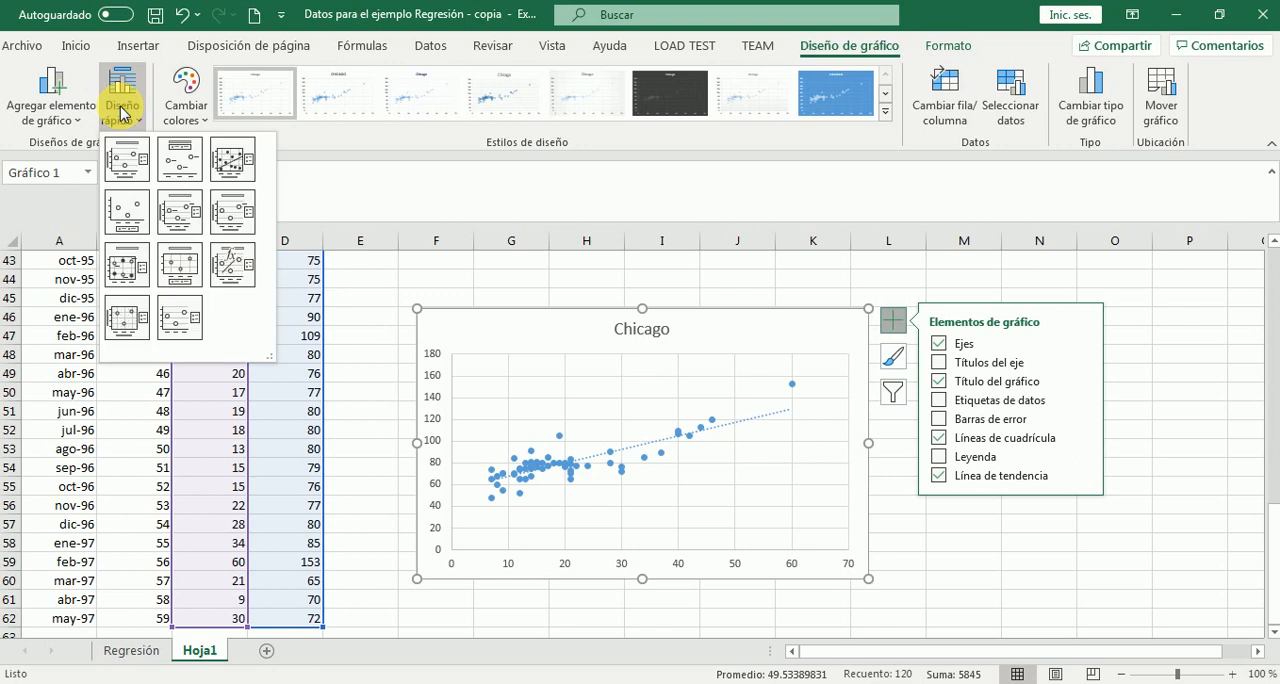
left_click(226, 263)
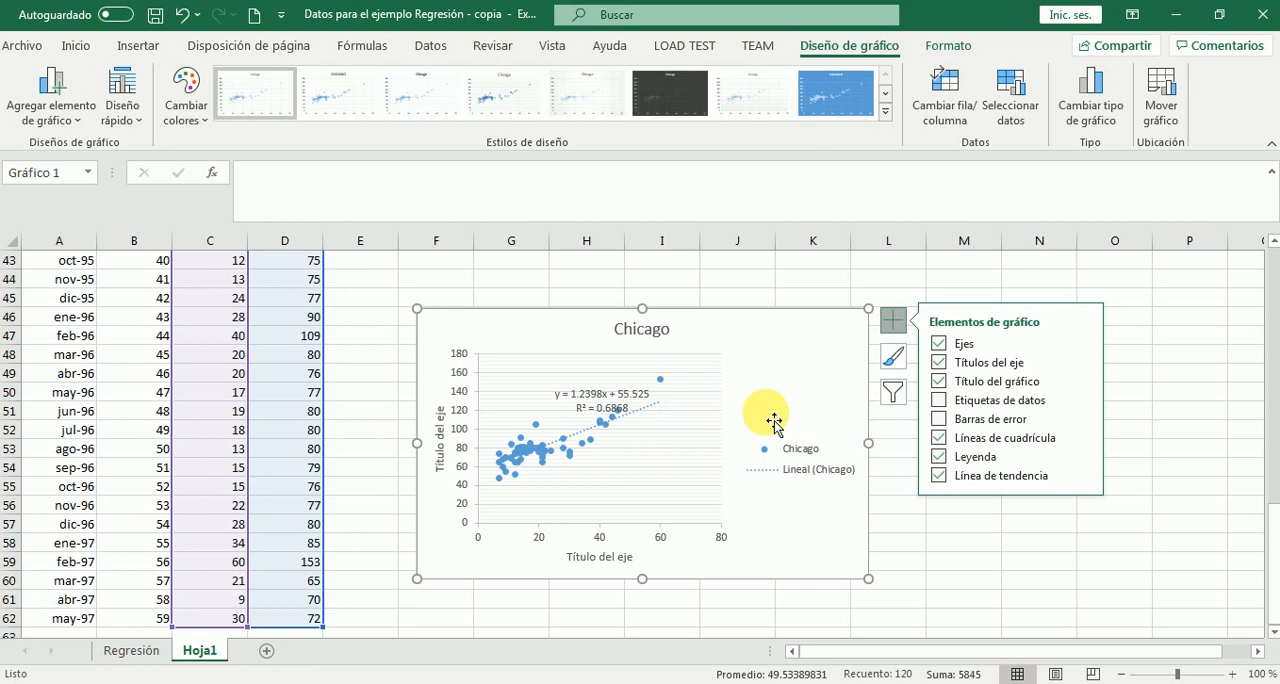
left_click(939, 457)
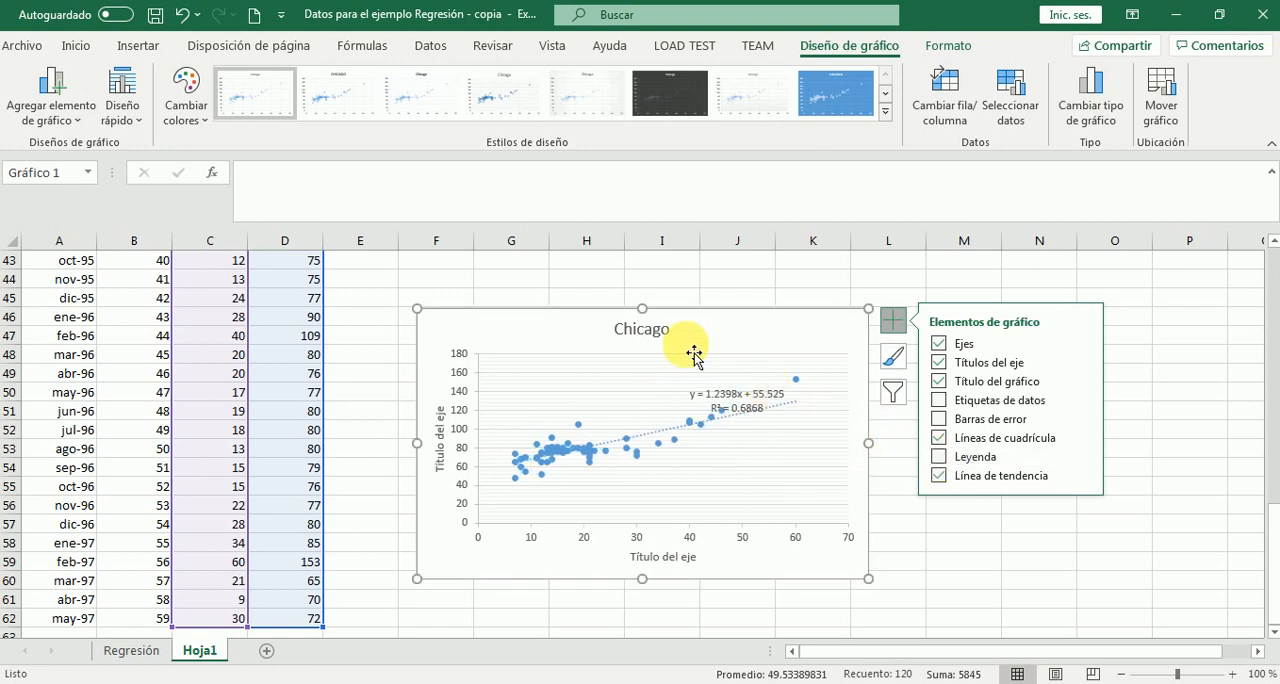
Change the scatter chart's title to "Gráfica de Dispersión"
double_click(652, 338)
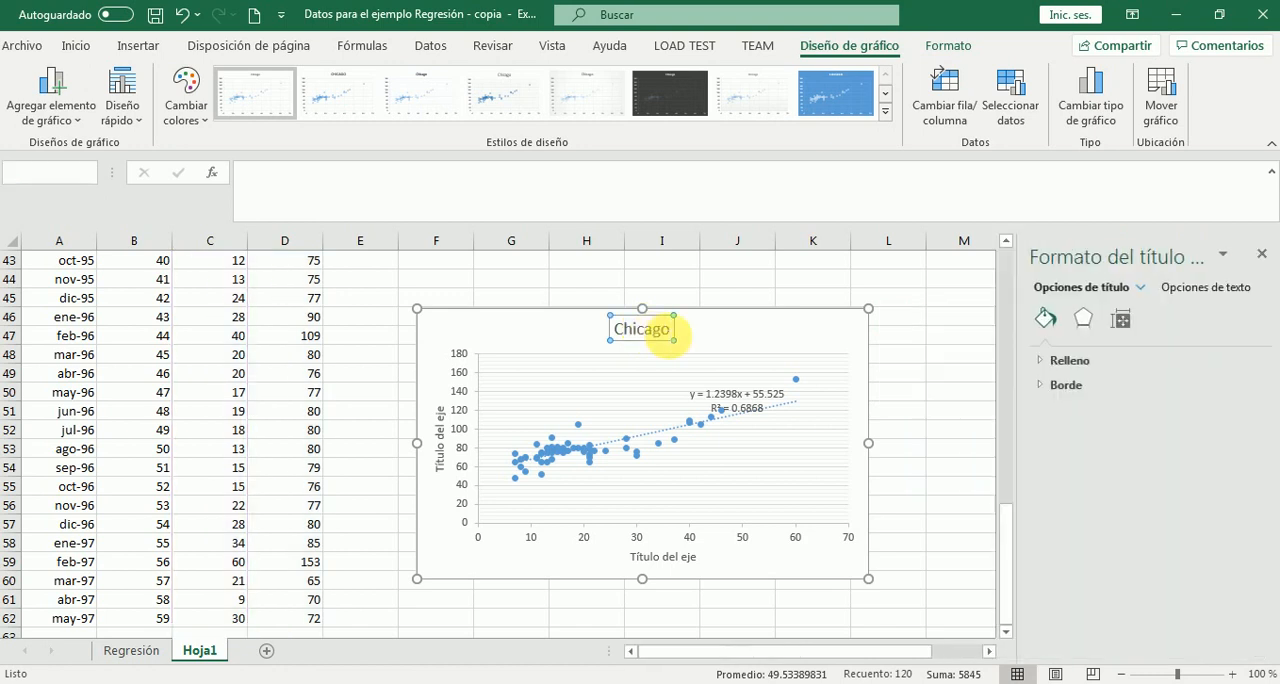
left_click_drag(673, 340, 606, 334)
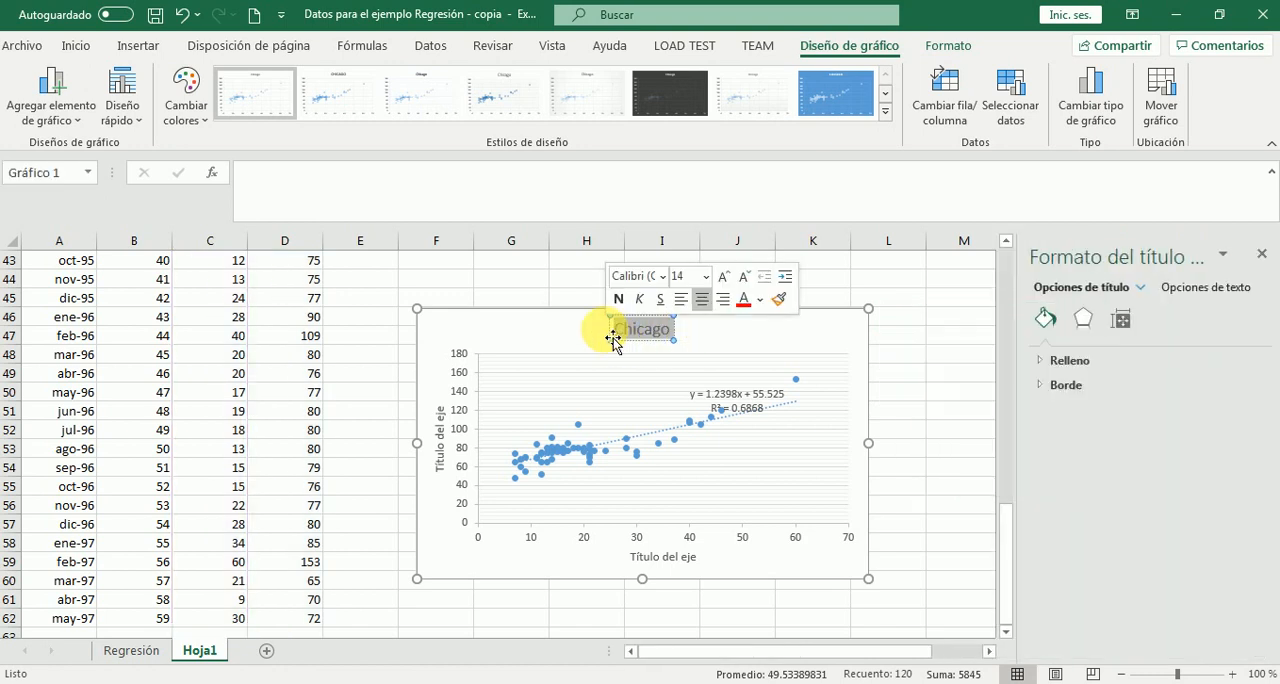
type("Grafica de")
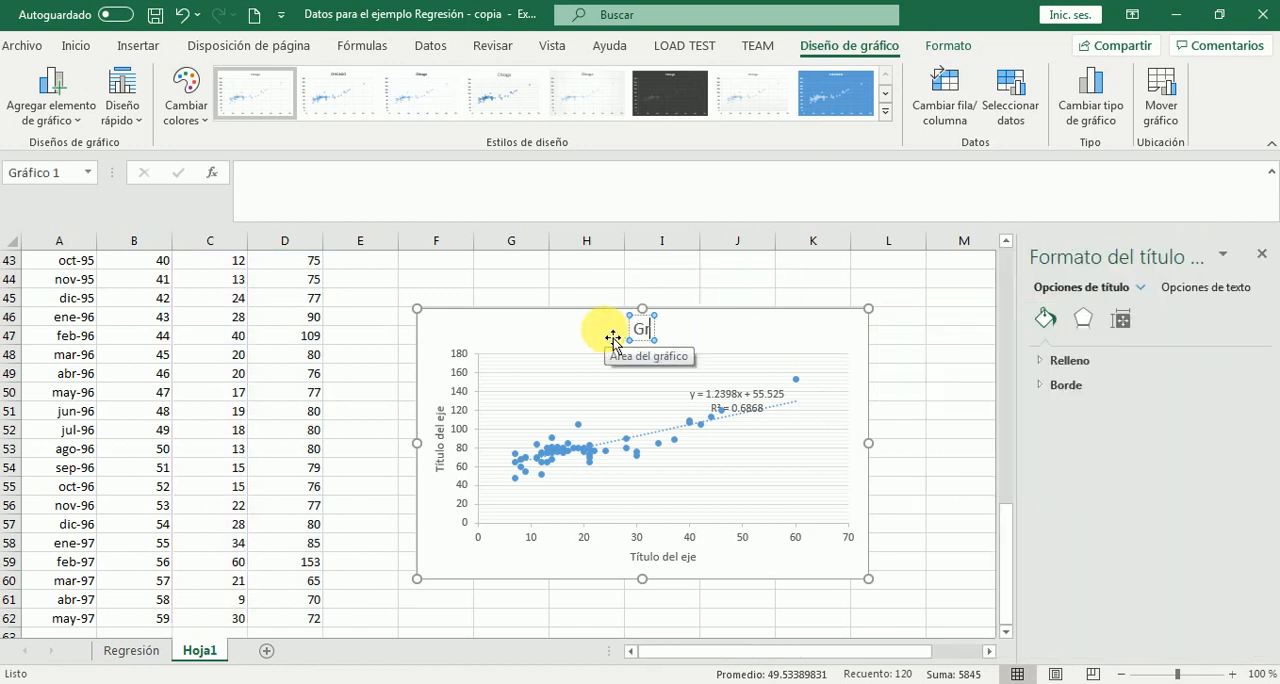
type(" Dispersió")
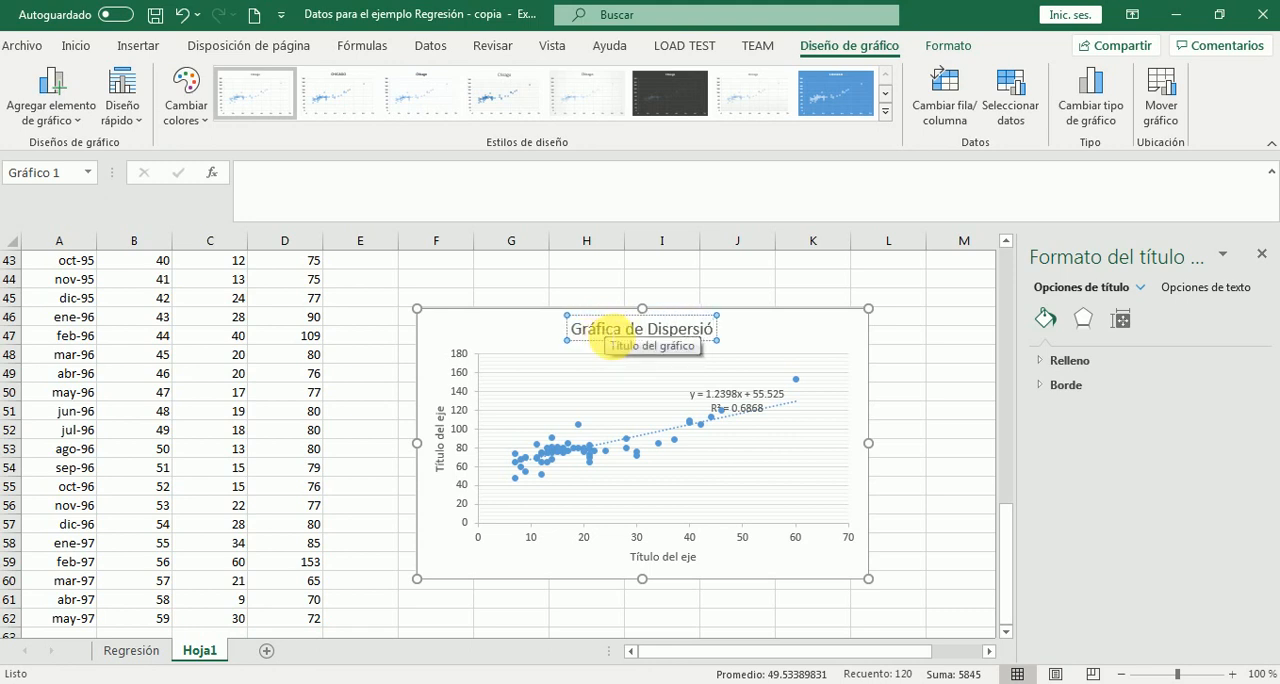
type("n")
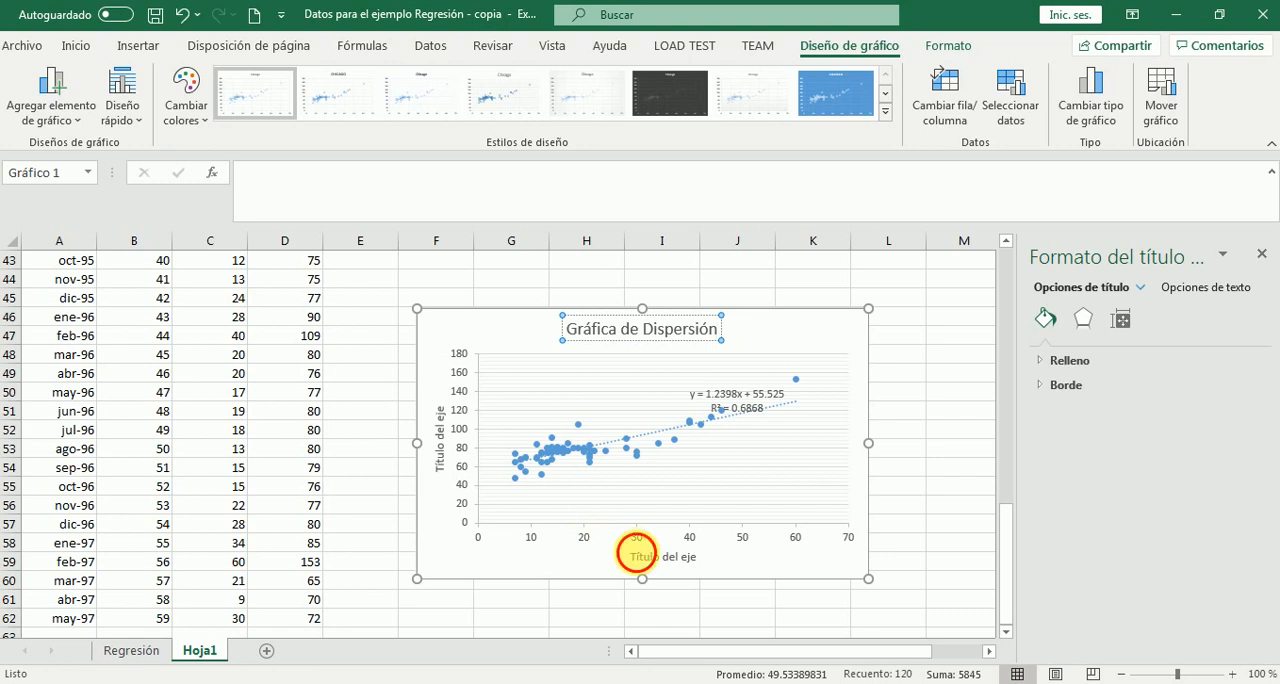
Set the scatter chart's horizontal axis title to "Miami"
left_click(636, 552)
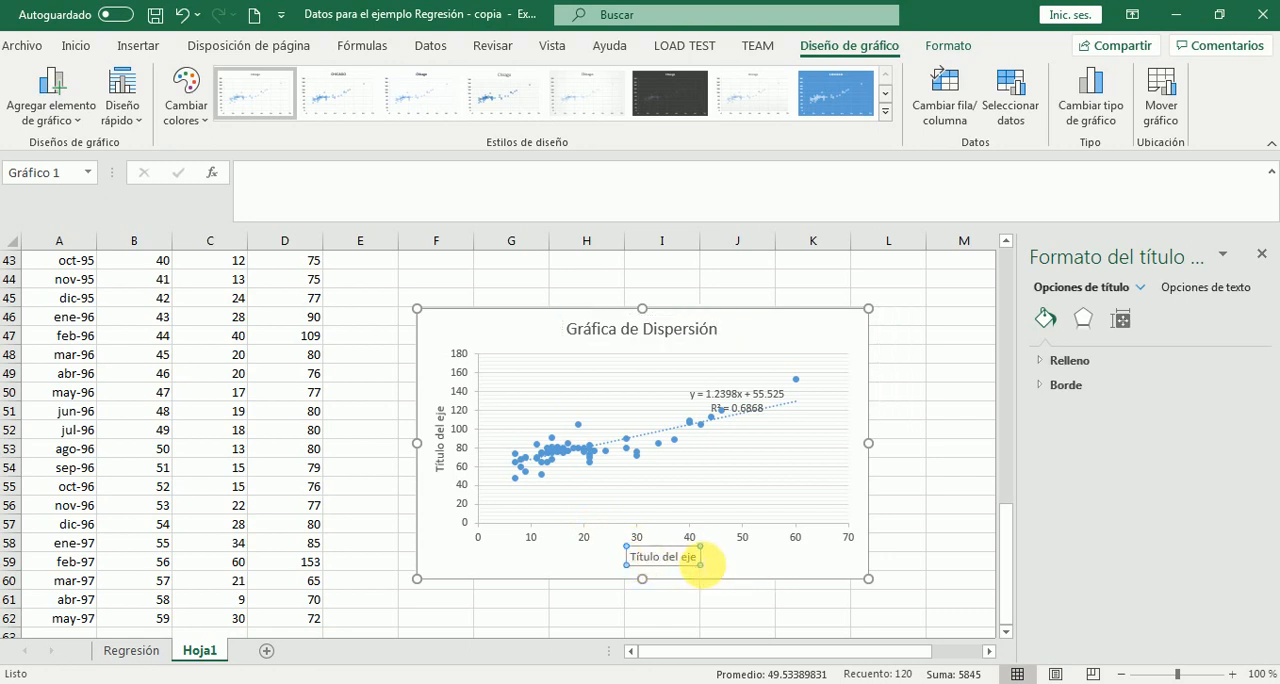
left_click_drag(698, 557, 645, 560)
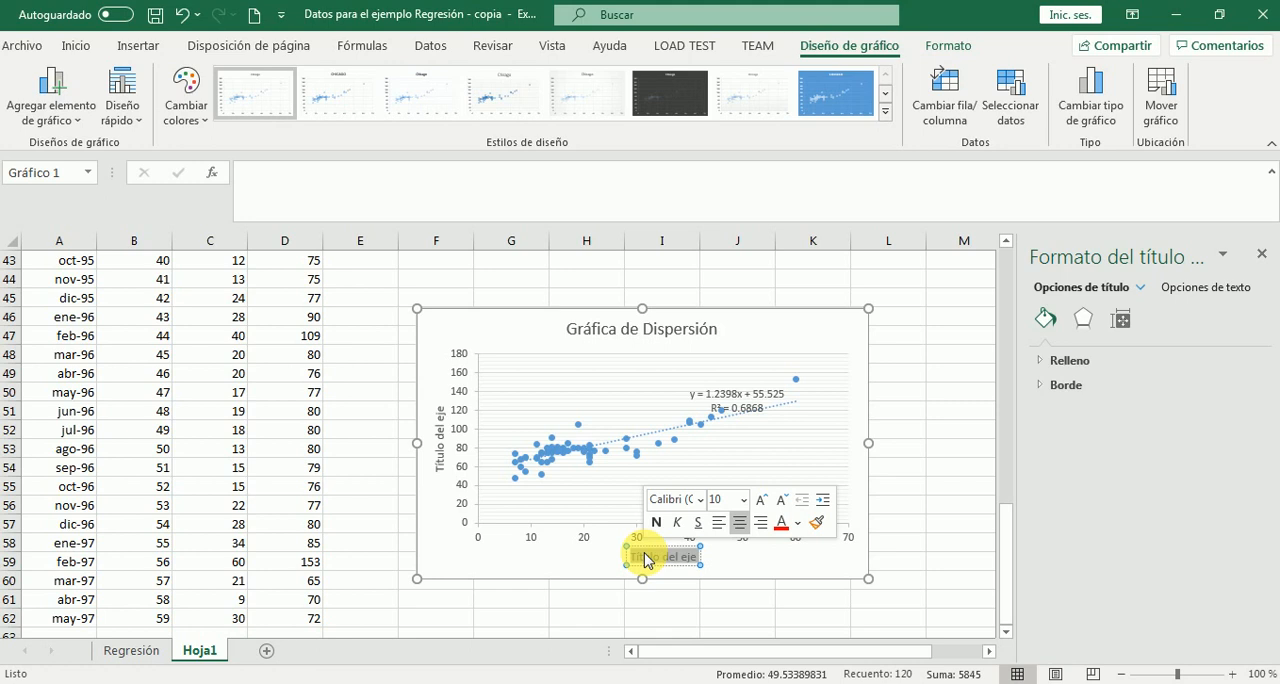
type("Miami")
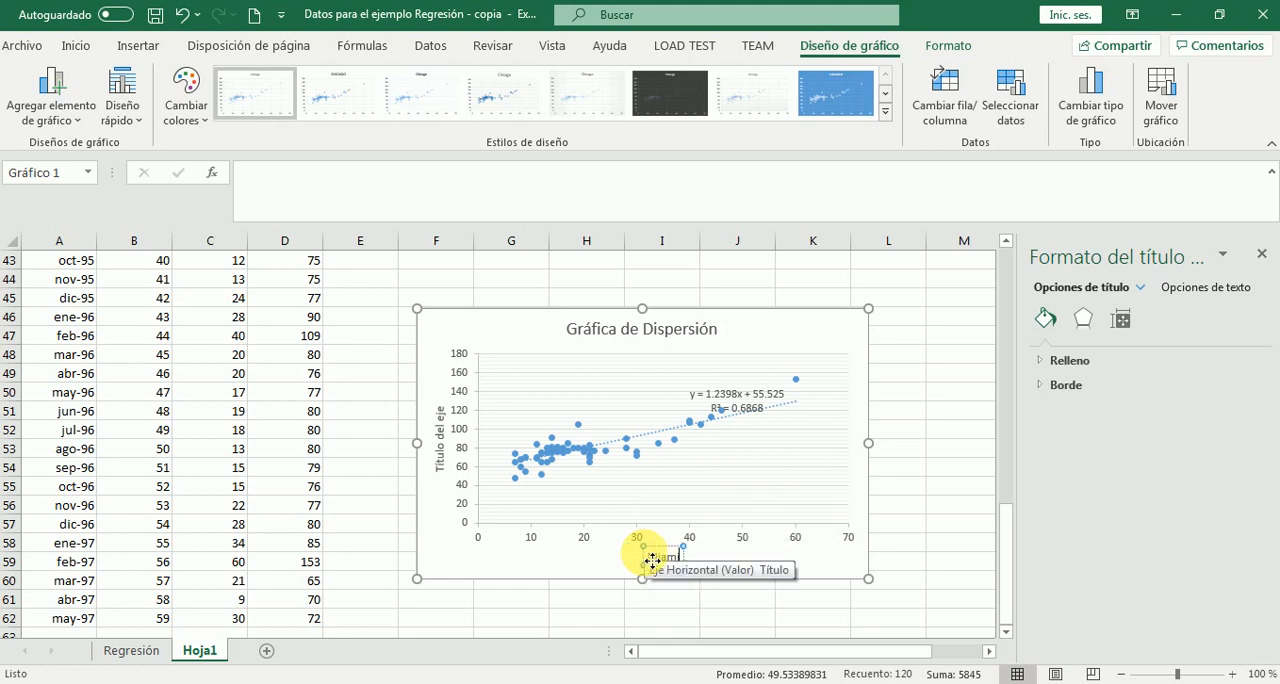
Set the scatter chart's vertical axis title to "Chicago"
left_click(440, 447)
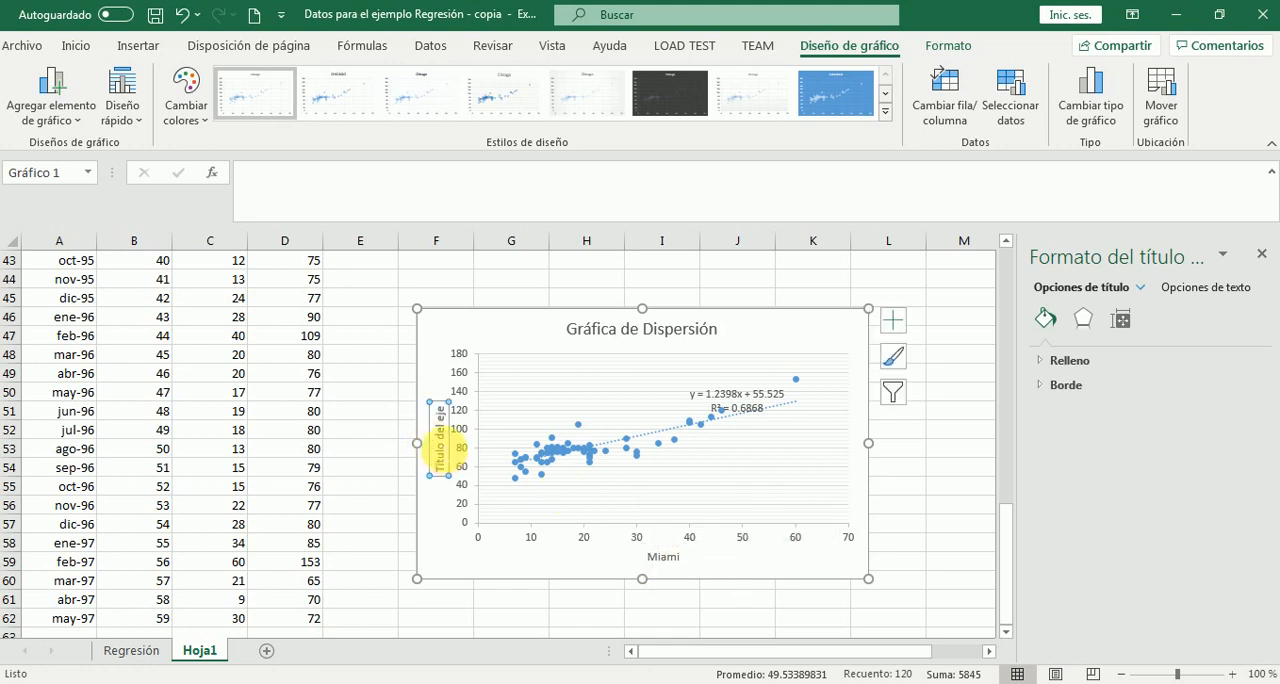
left_click_drag(443, 420, 440, 458)
type("Chica")
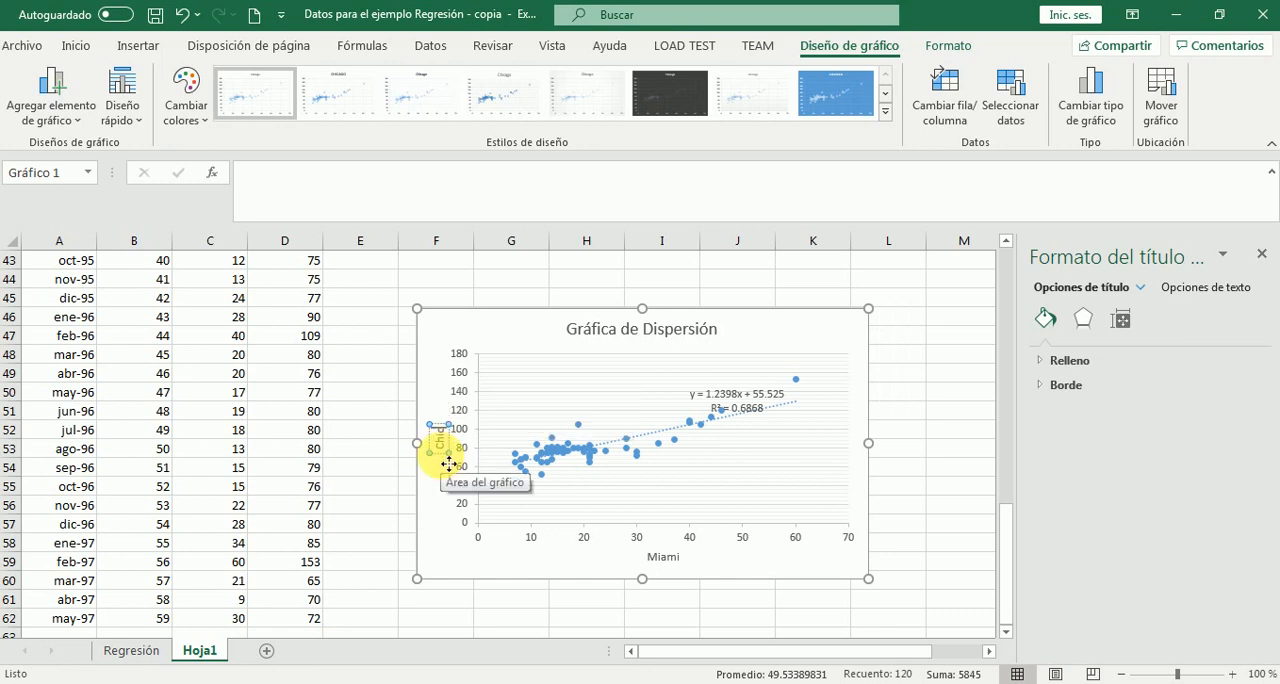
type("go")
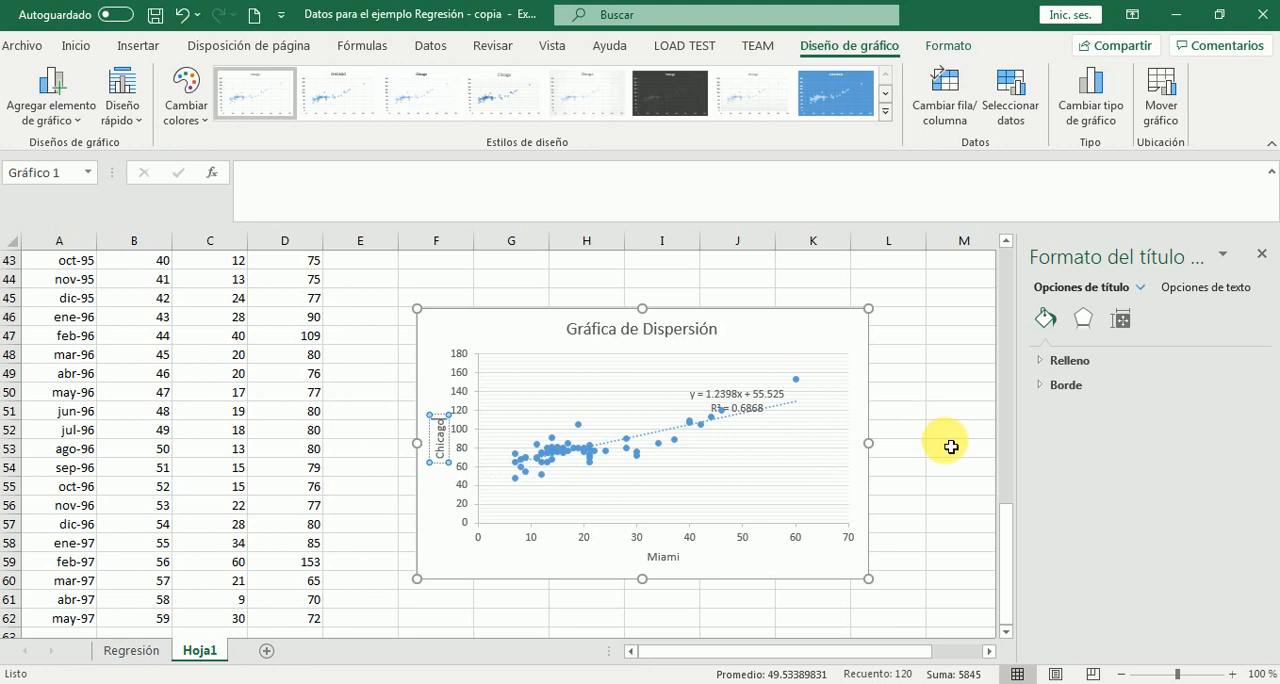
left_click(952, 450)
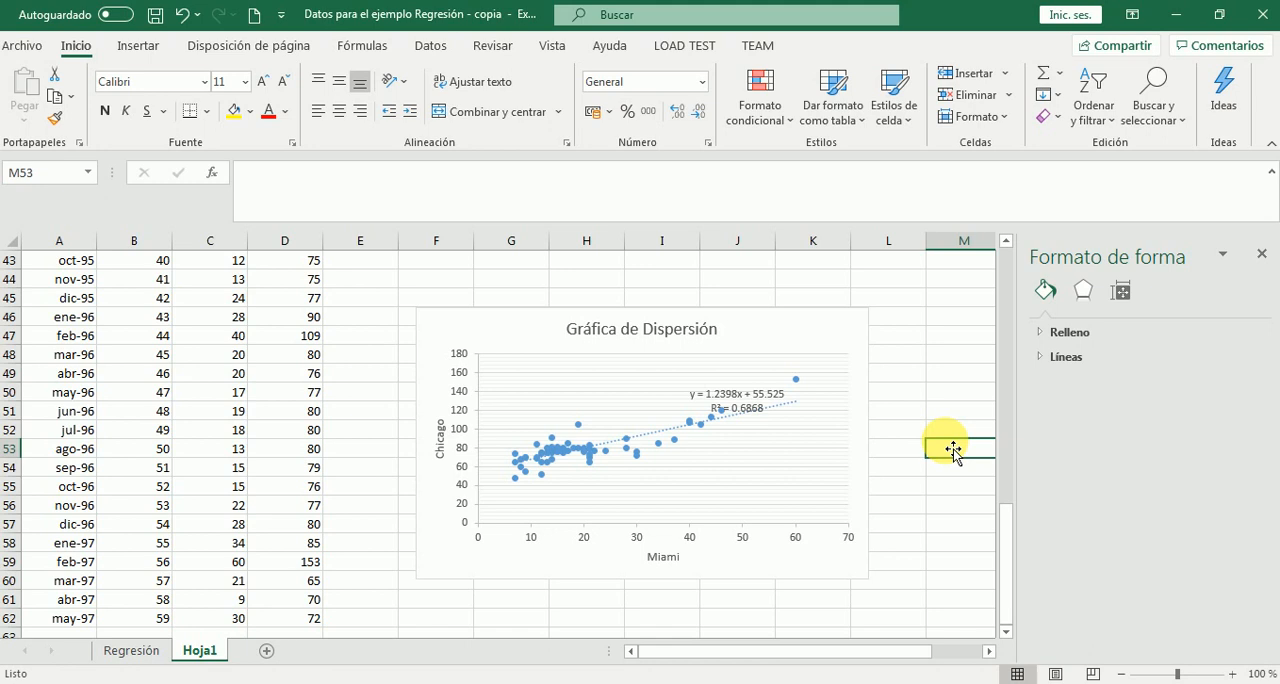
Enter the heading "Ecuación" in cell M46 beside the scatter chart
scroll(953, 451, "right", 1)
key("Up")
key("Up")
key("Up")
key("Up")
key("Up")
key("Up")
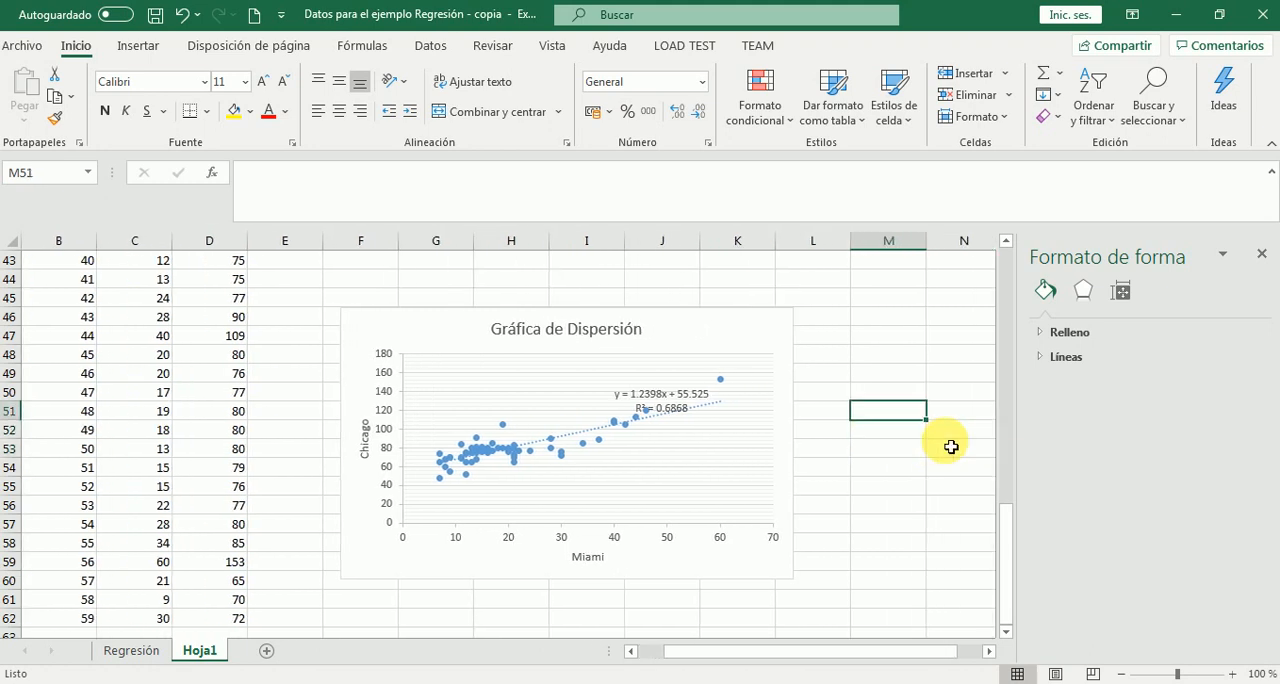
key("Up")
type("E")
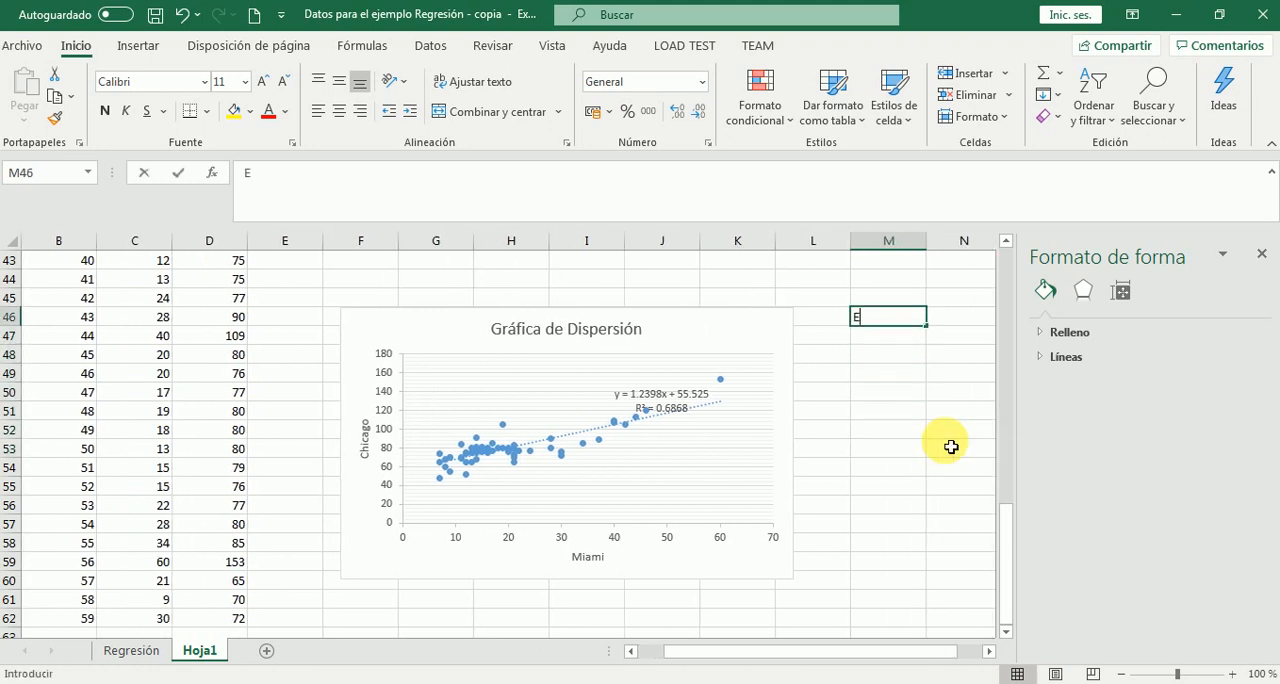
type("cuación")
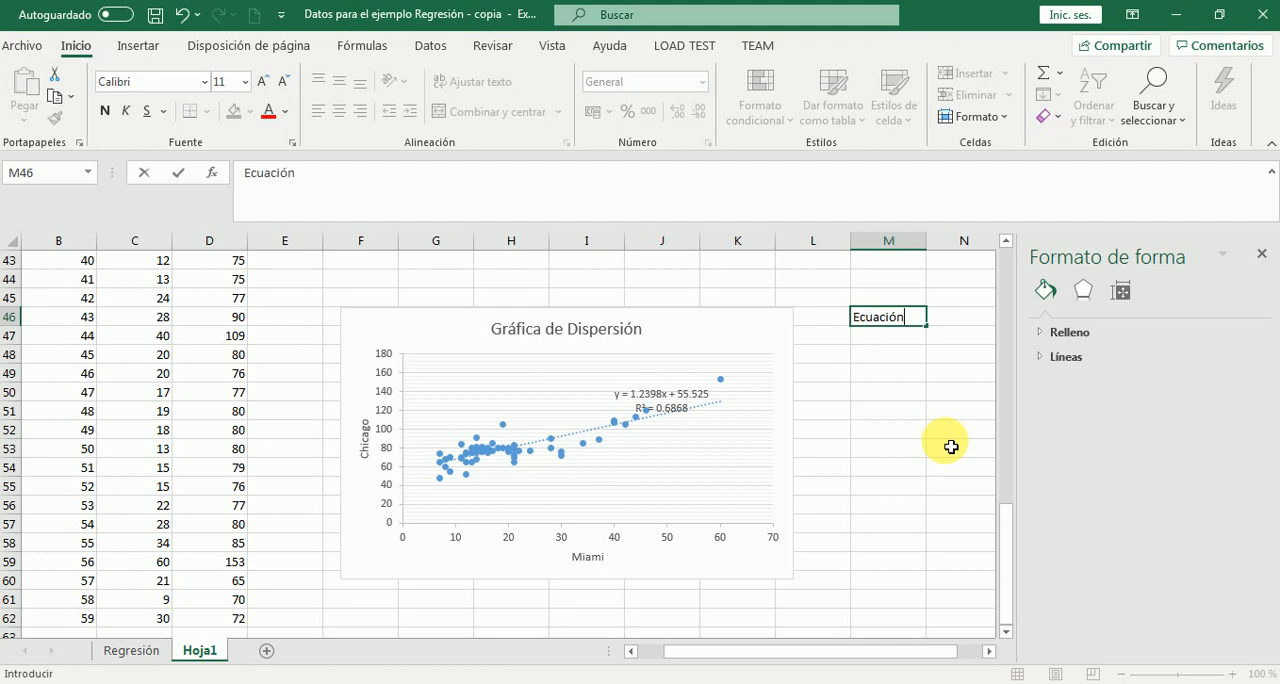
key("Return")
Enter the general regression equation "Y = a + bx" as text in cell M47
type("Y")
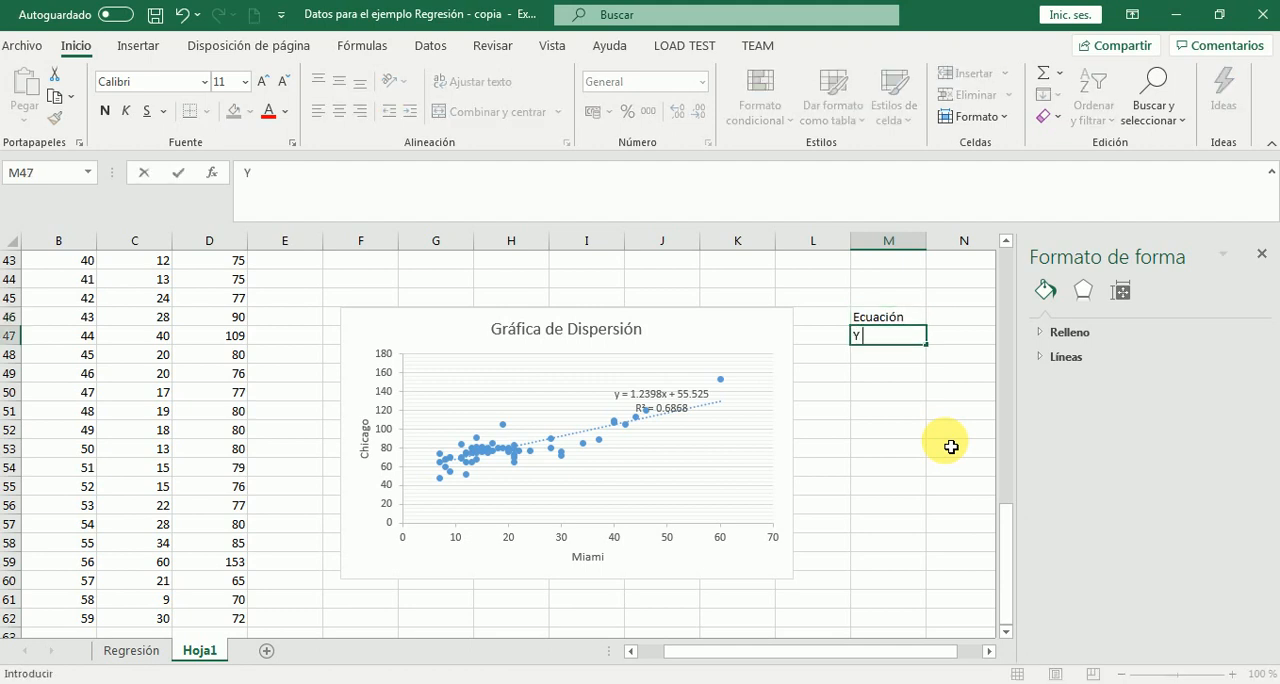
type(" = a + bc")
key("BackSpace")
type("x")
key("Return")
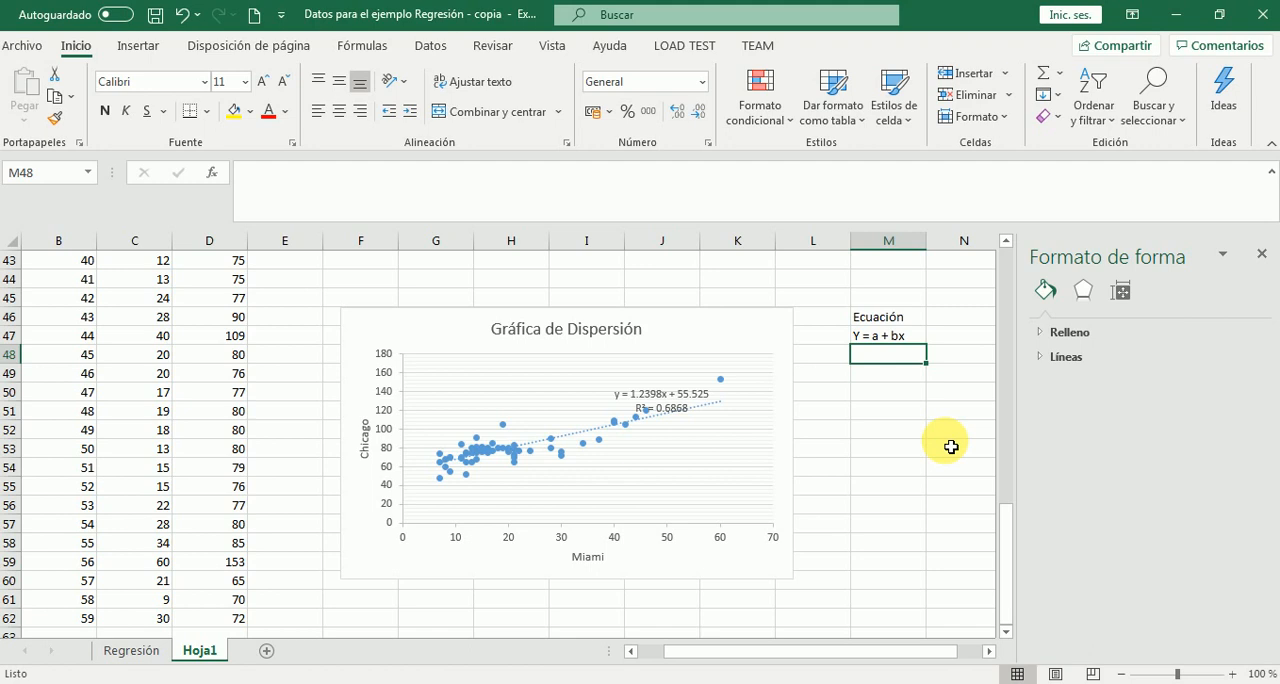
Write the fitted equation "Chicago = 55.525 +1.2398(Miami)" as text in cell M48, using the trendline's coefficients
type("Chicago")
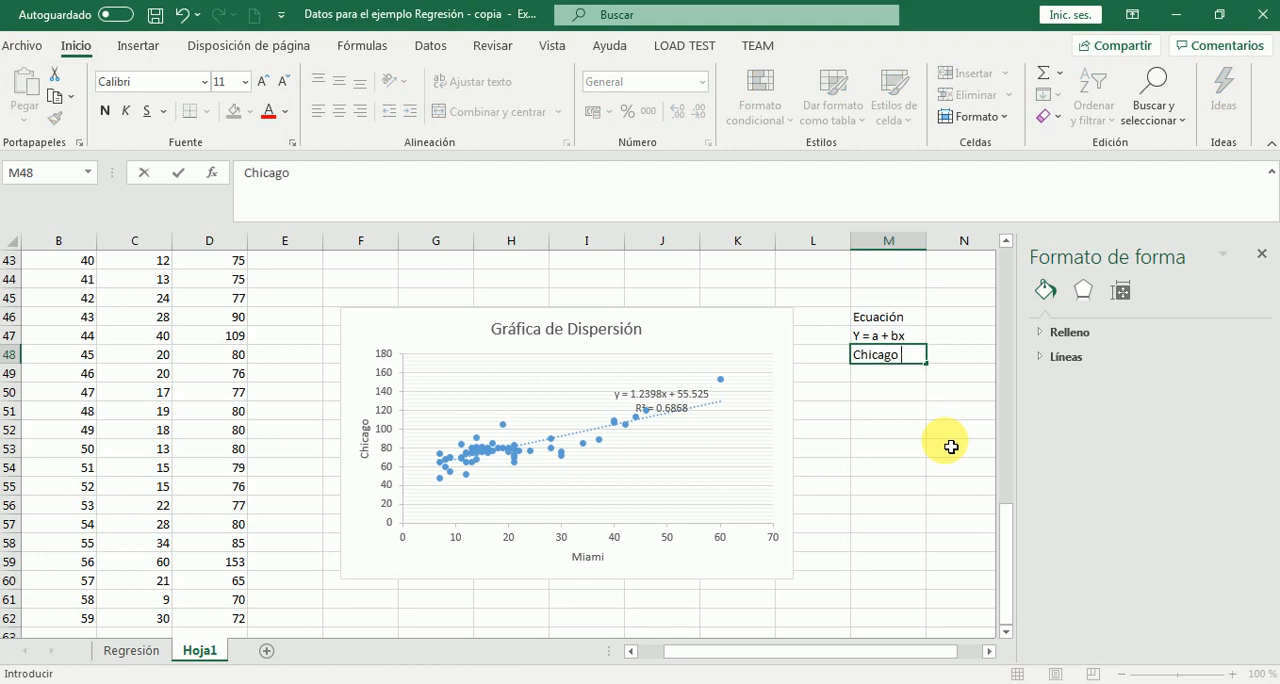
type(" =")
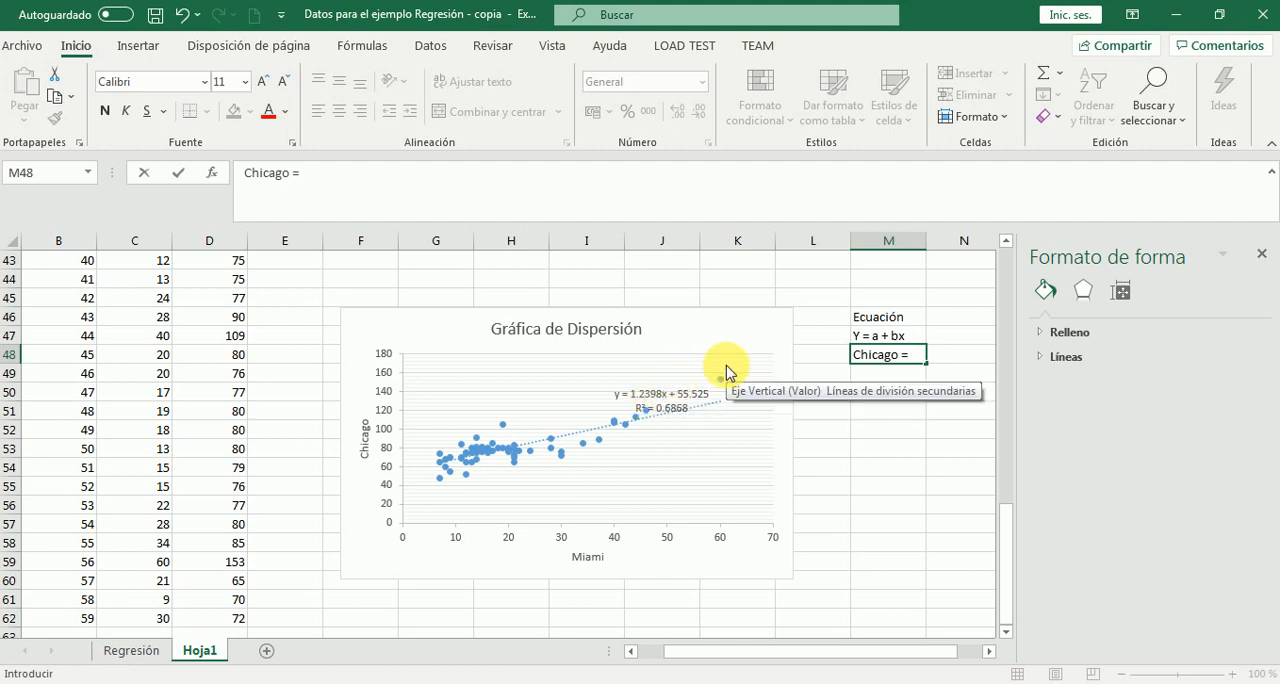
type("55.525 +1.23")
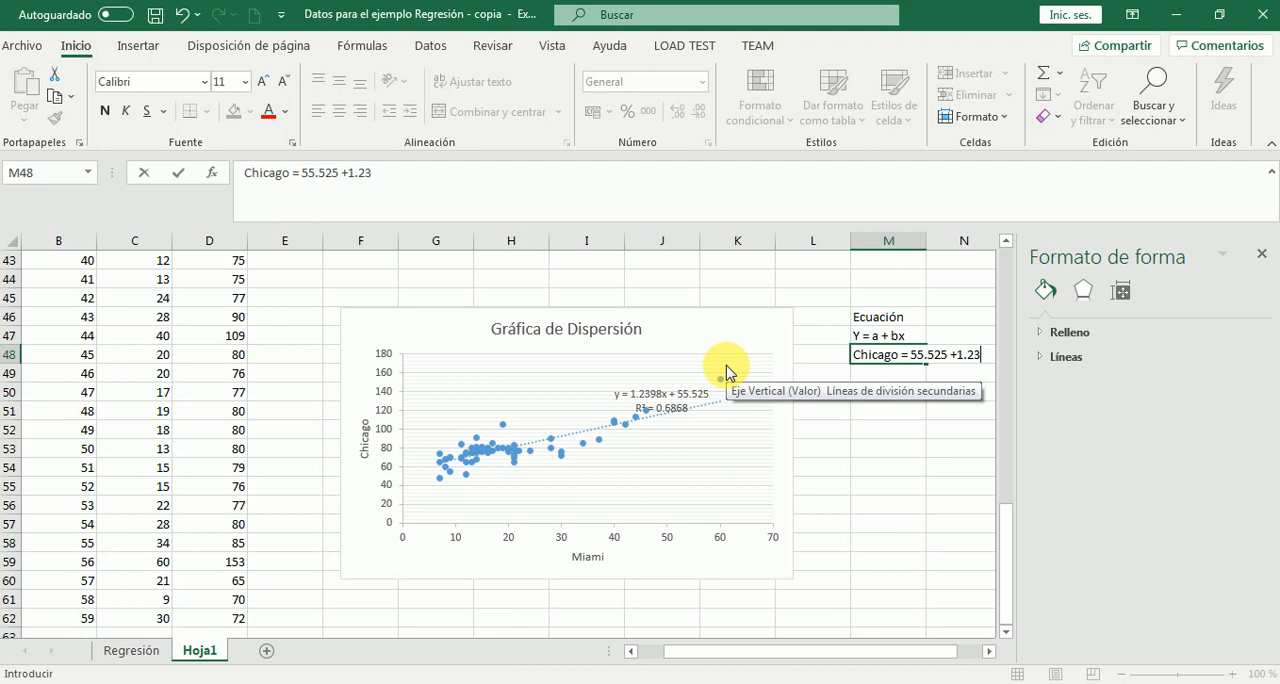
type("98(M")
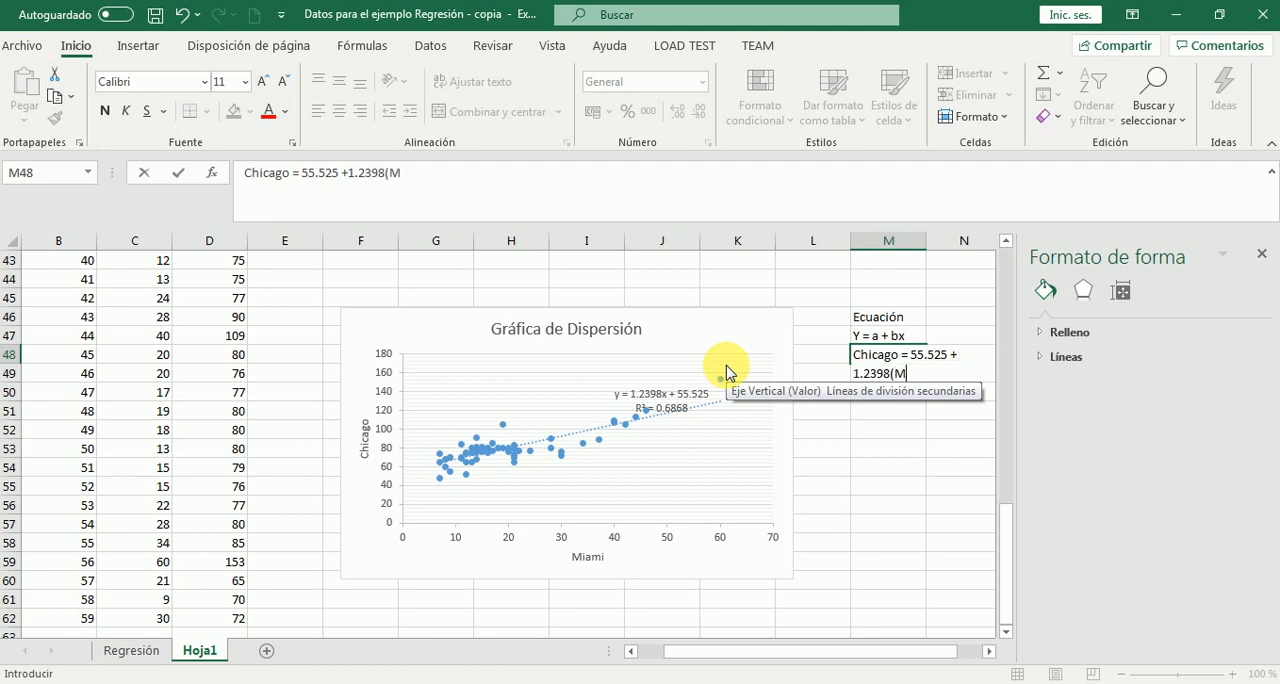
type("iami)")
key("Return")
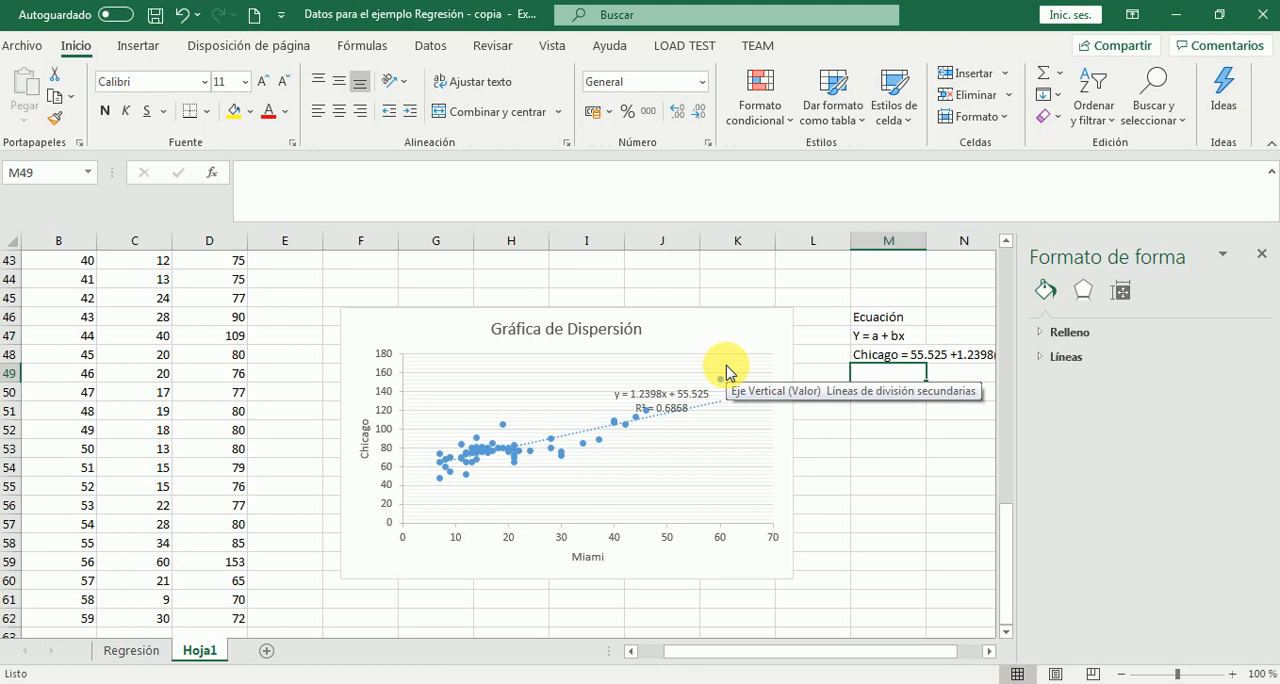
Highlight the Probabilidad values in E17:E18 of the Regresión sheet with a yellow fill
left_click(332, 530)
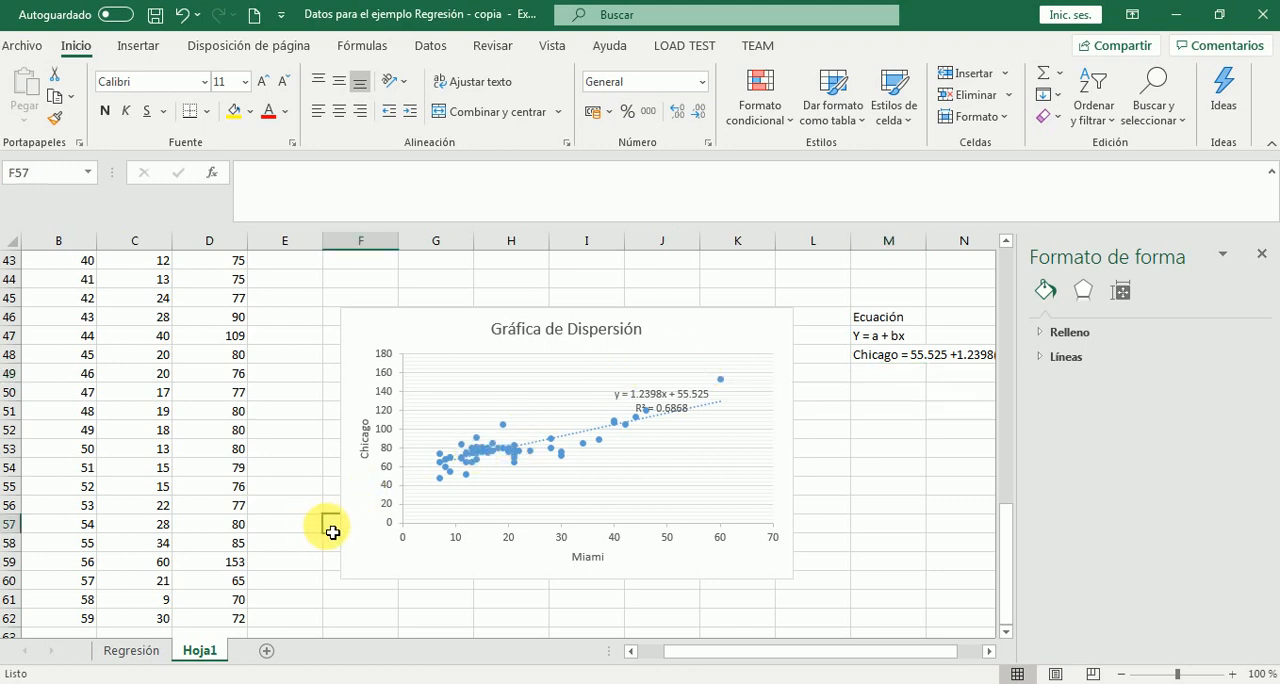
left_click(133, 651)
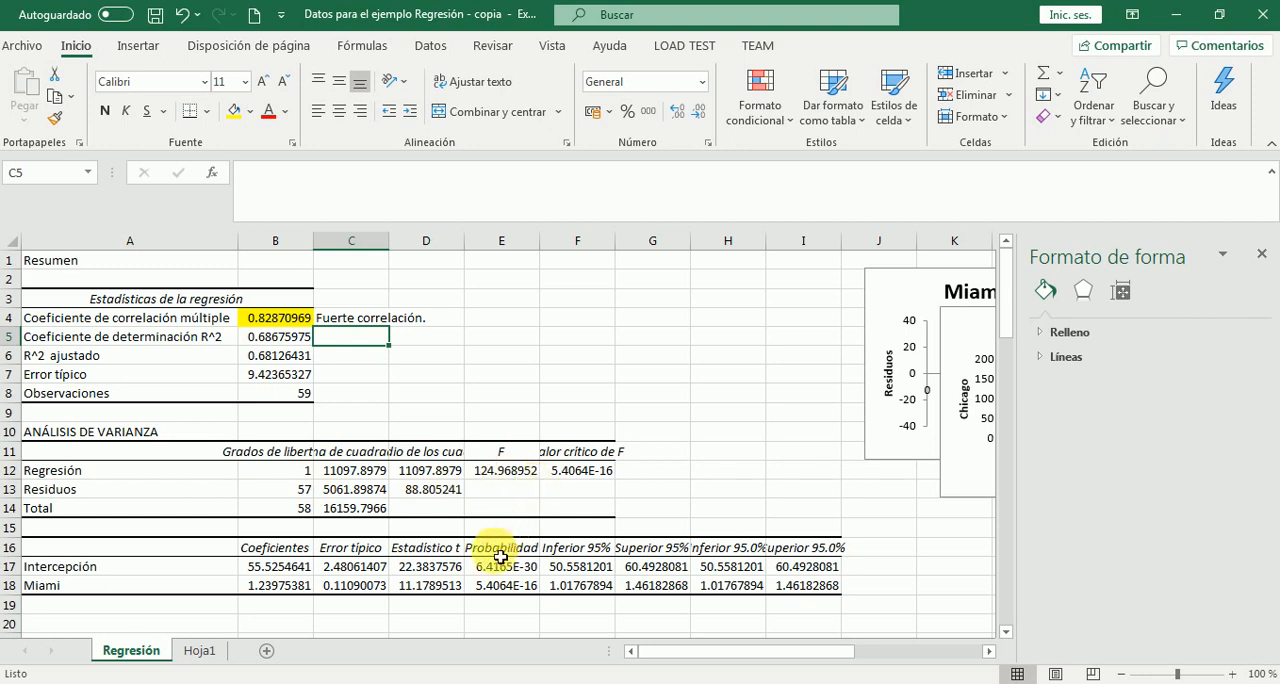
left_click_drag(492, 566, 496, 591)
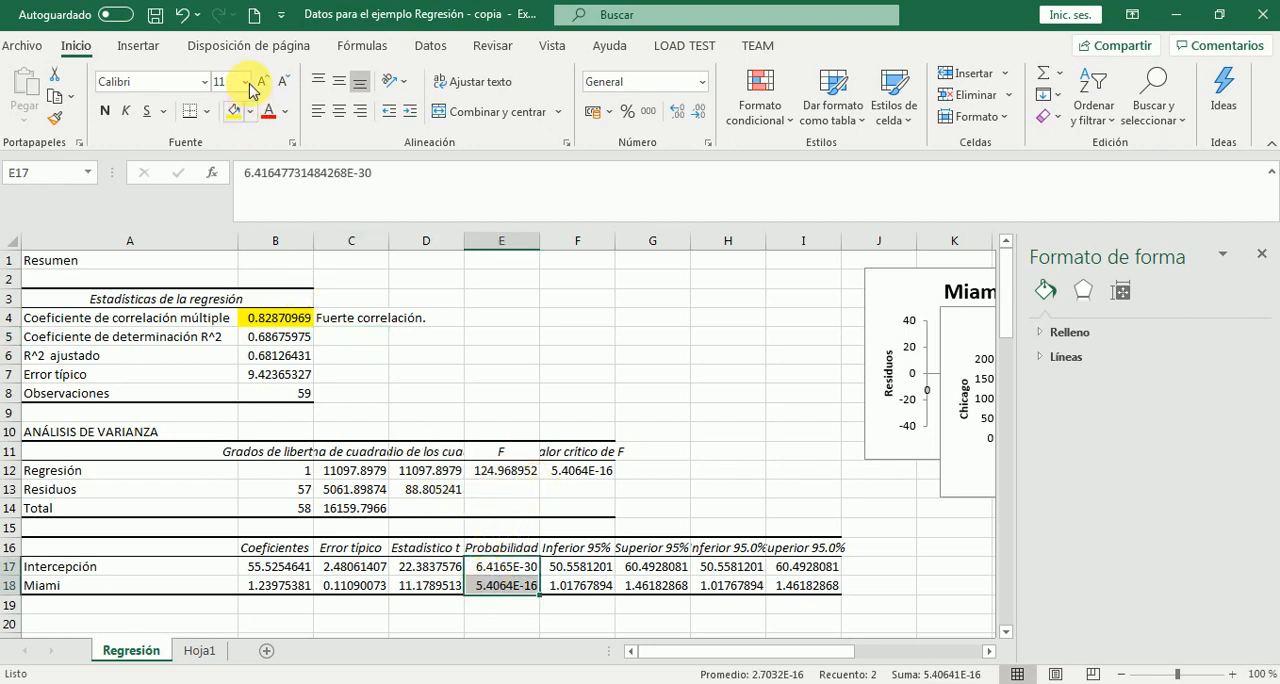
left_click(233, 111)
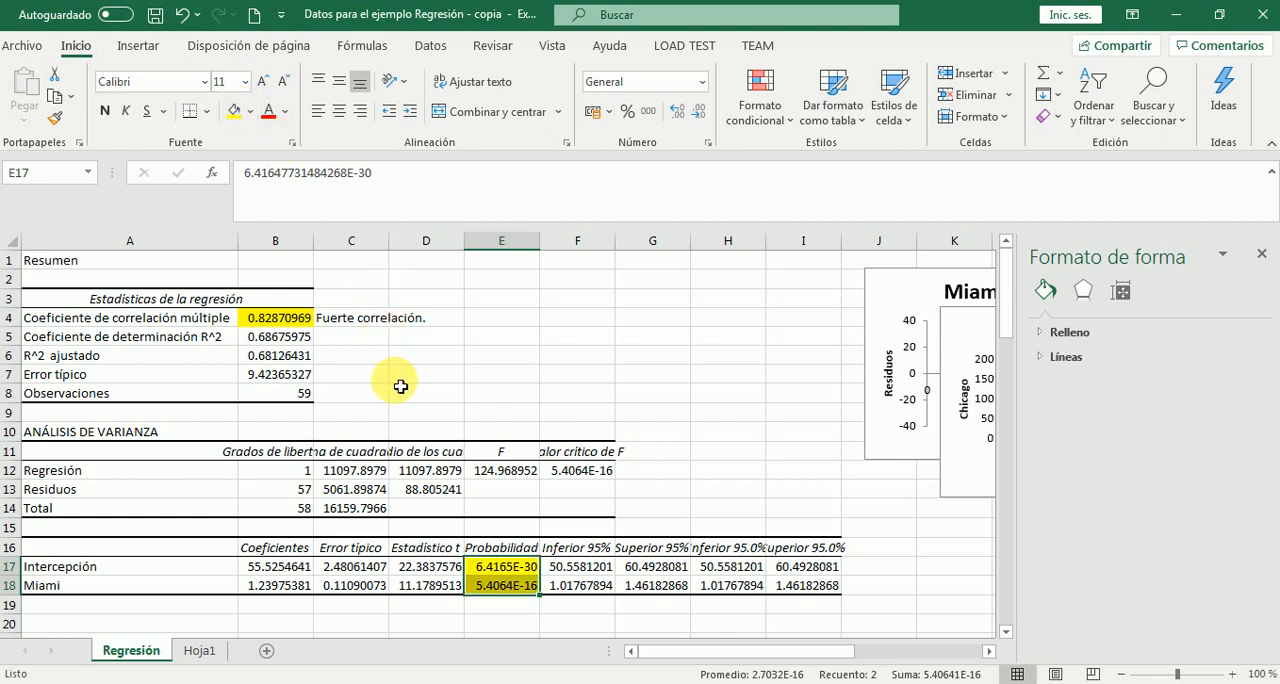
Format the probability values in E17:E18 as Número with 30 decimal places
right_click(502, 571)
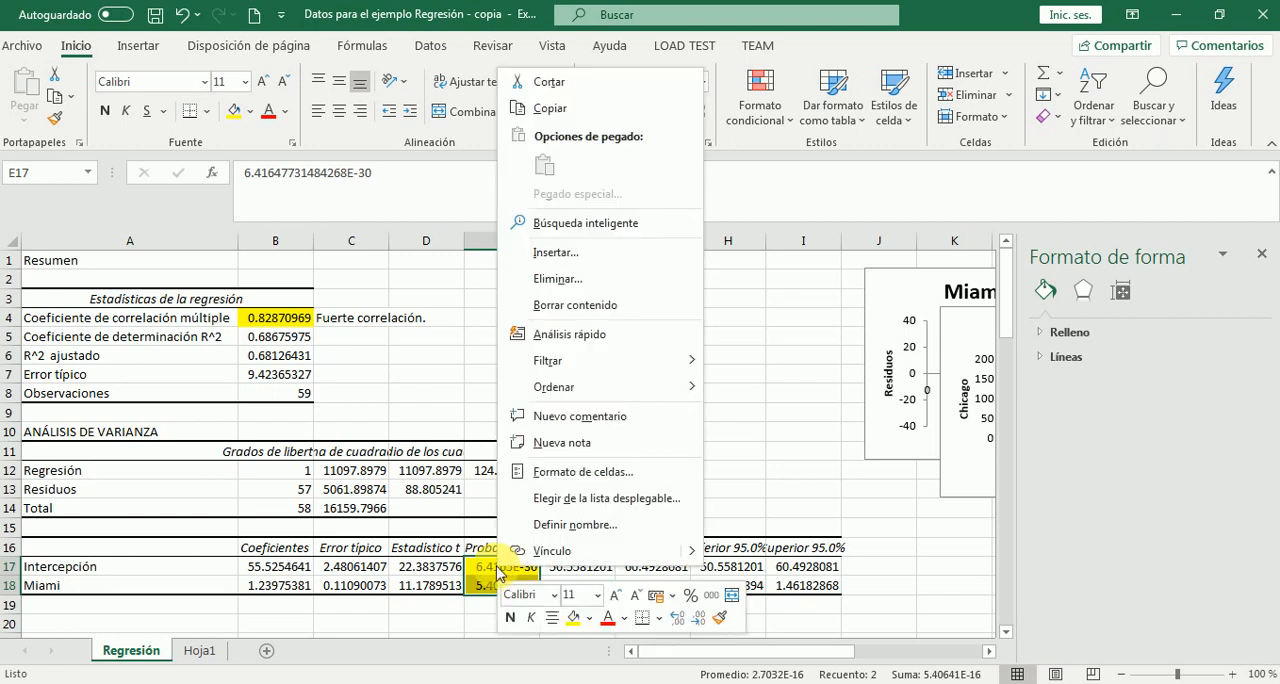
left_click(559, 480)
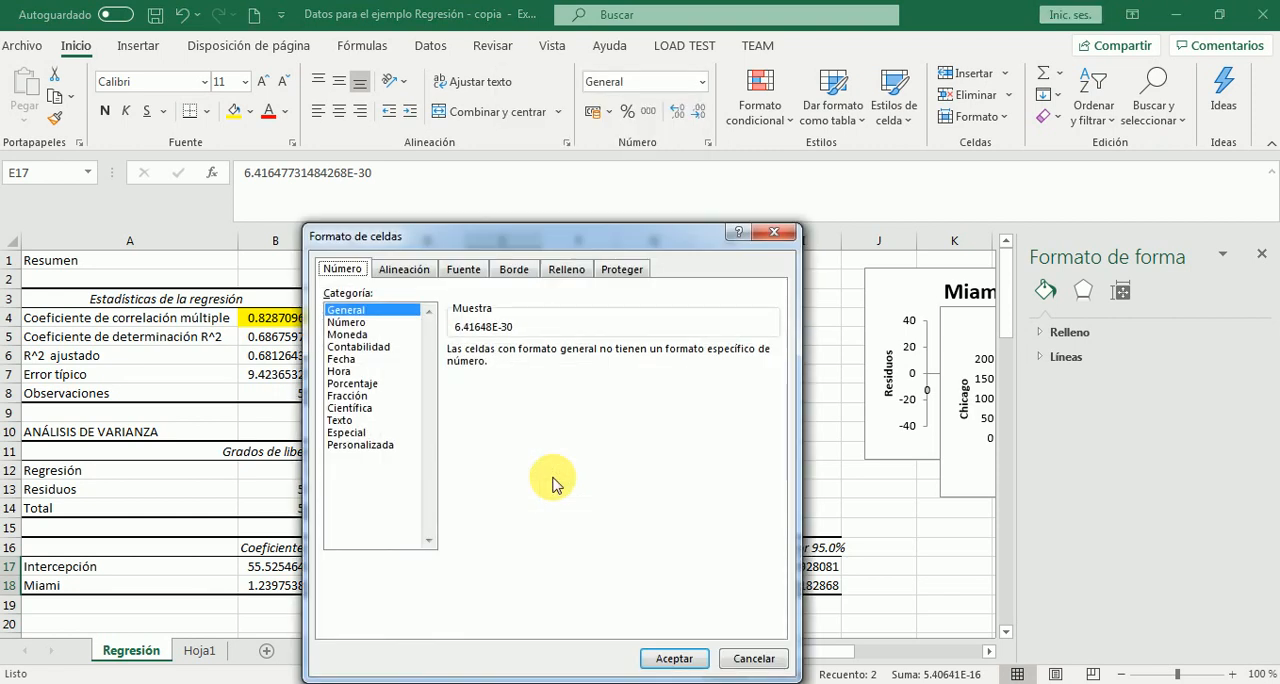
left_click(350, 323)
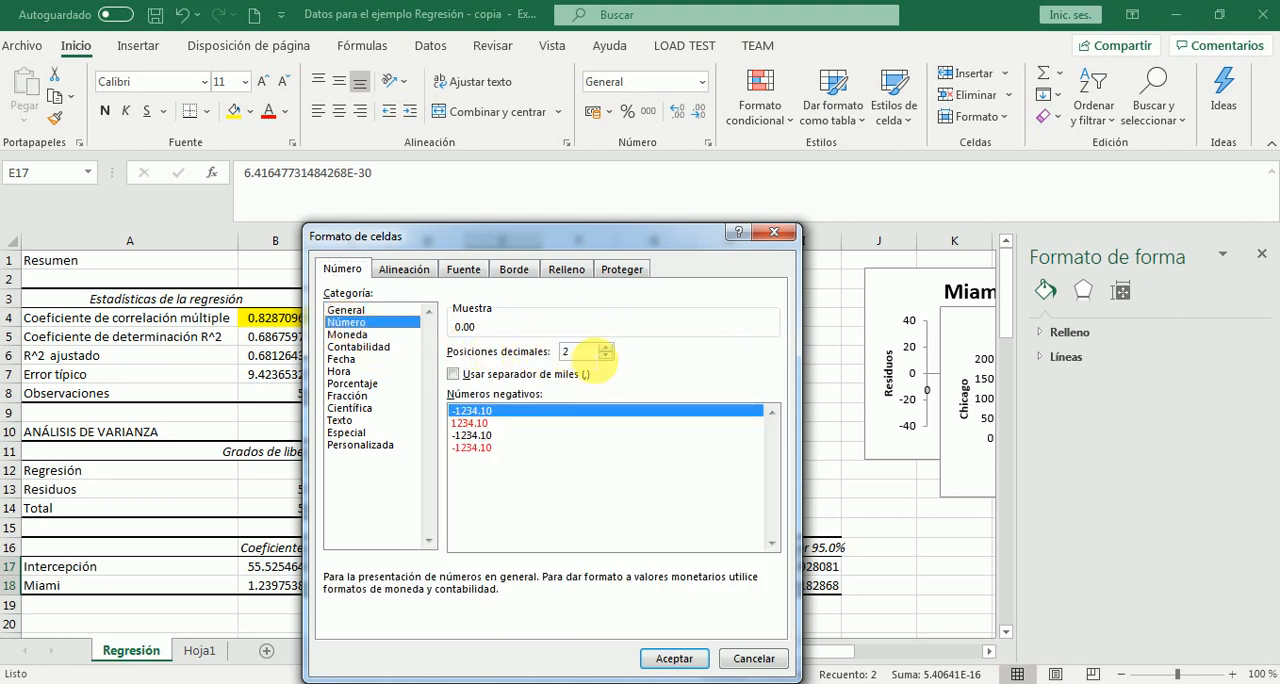
left_click(605, 346)
left_click(605, 346)
left_click(605, 346)
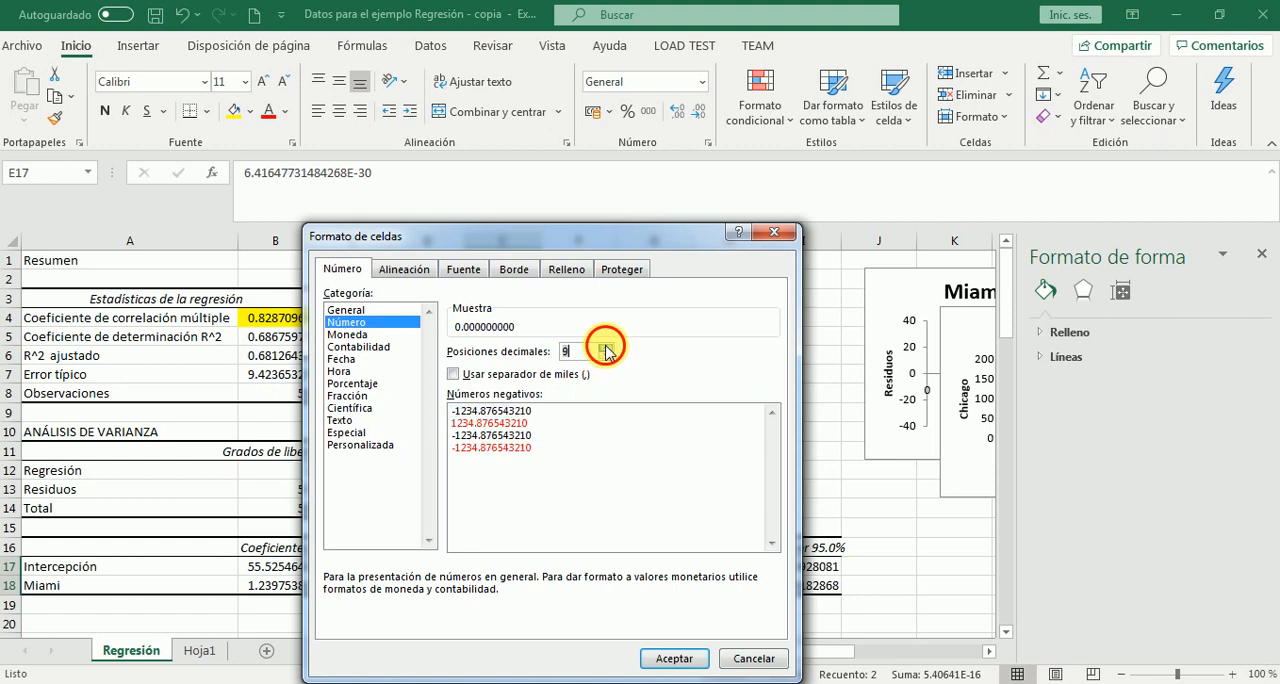
left_click(605, 346)
left_click(605, 346)
left_click(605, 346)
left_click(605, 346)
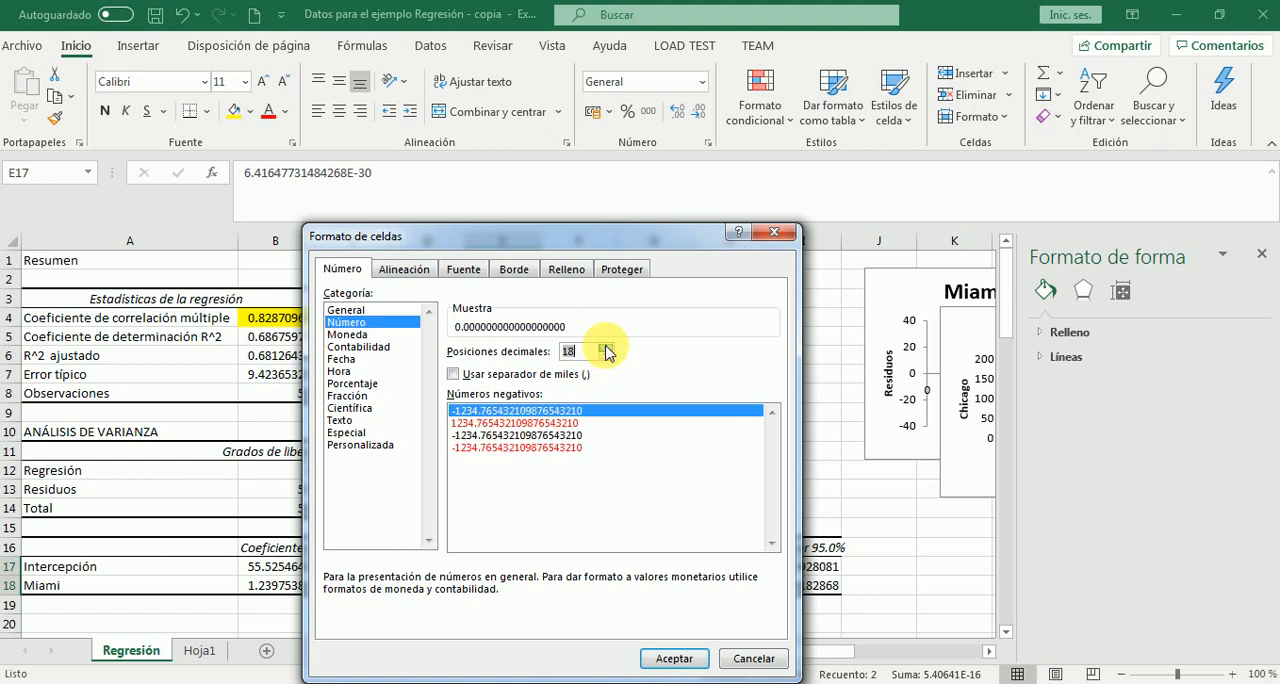
left_click(605, 346)
left_click(605, 346)
left_click(605, 346)
left_click(605, 346)
left_click(605, 346)
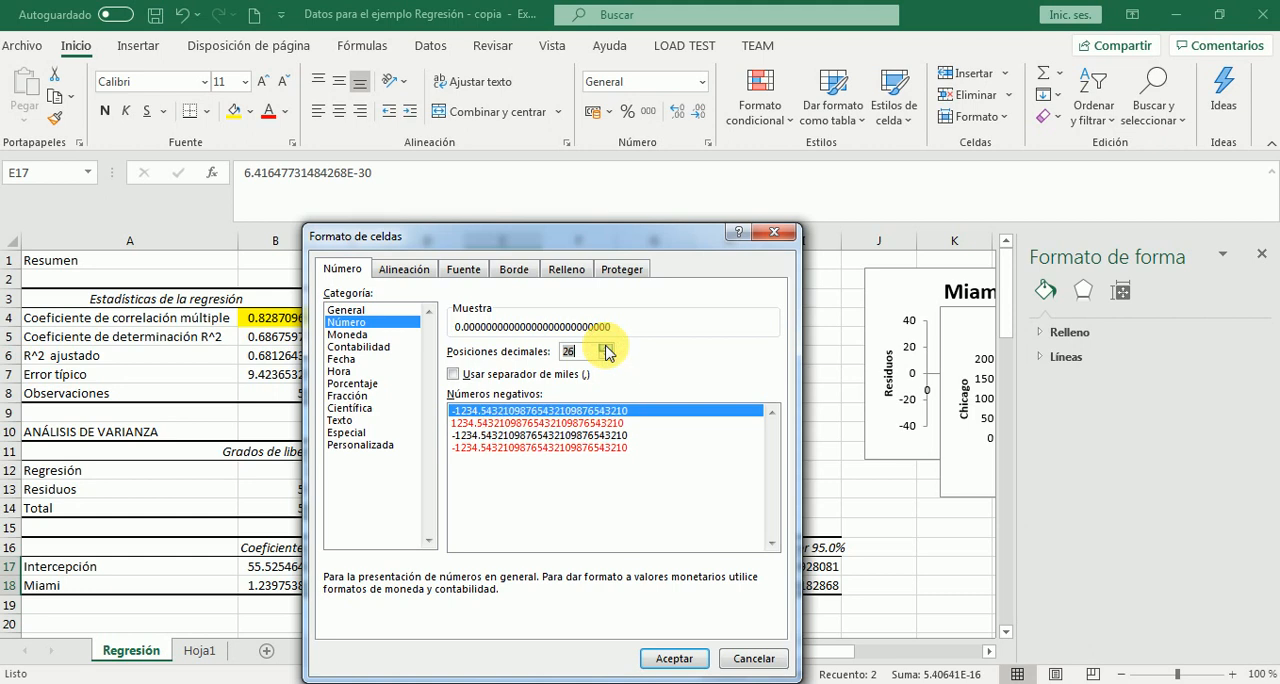
left_click(605, 346)
left_click(605, 346)
left_click(605, 346)
left_click(605, 346)
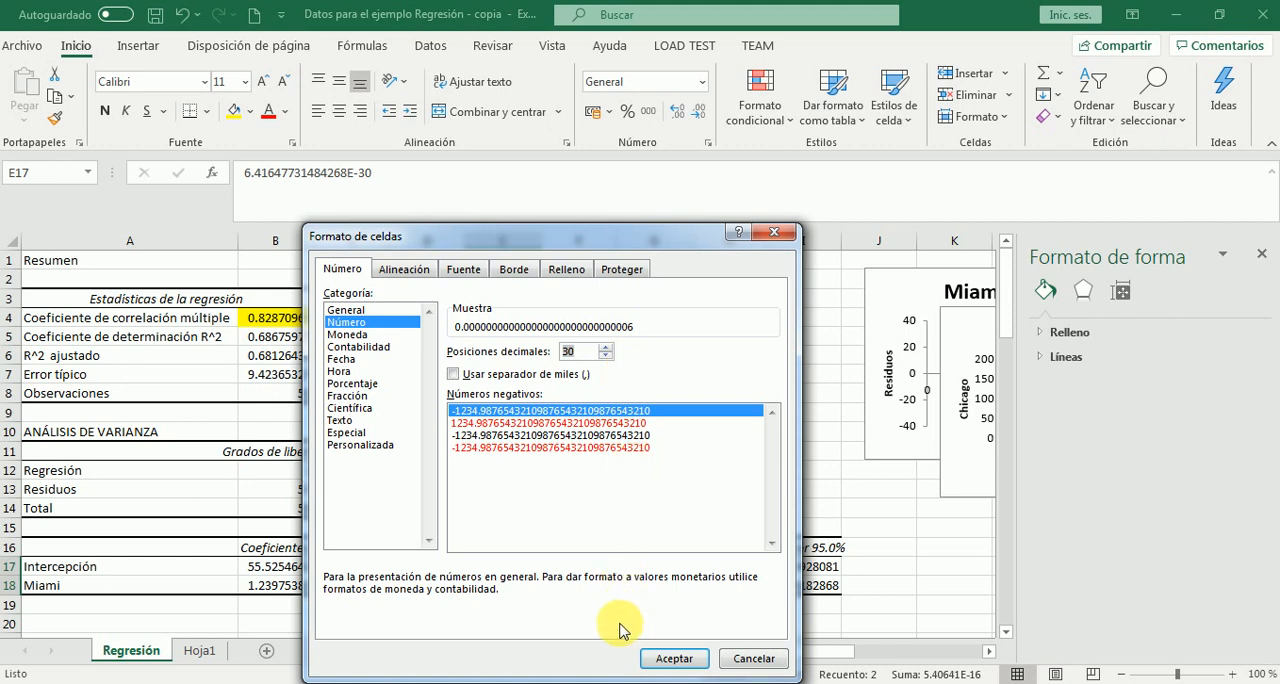
left_click(660, 662)
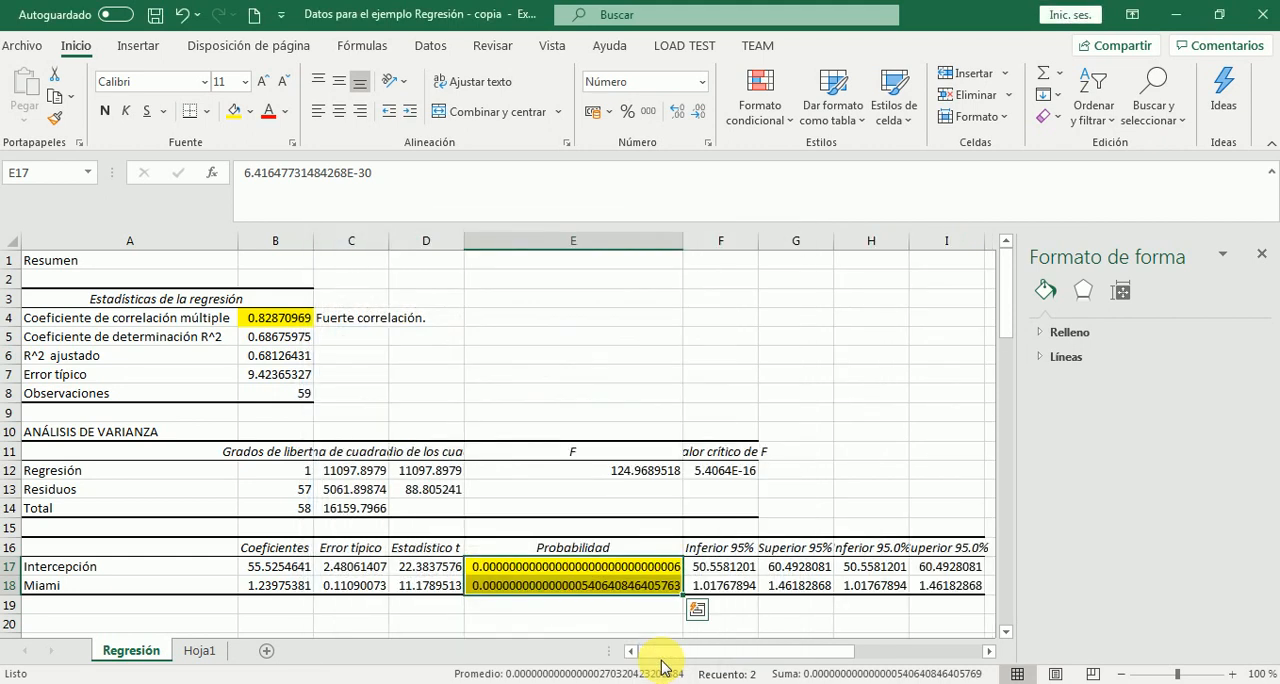
Enter the intercept's null hypothesis "H0 = a = 0" in cell J17, beside the coefficients table
left_click(592, 576)
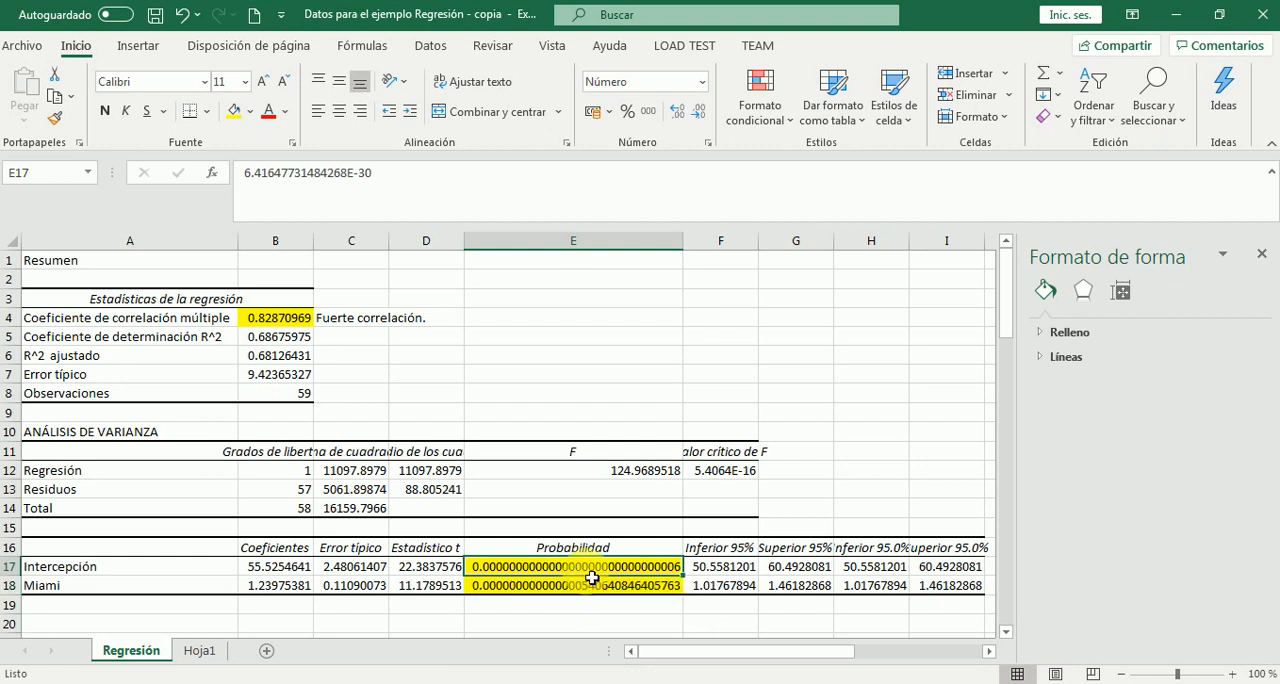
key("Right")
key("Right")
key("Right")
key("Right")
key("Right")
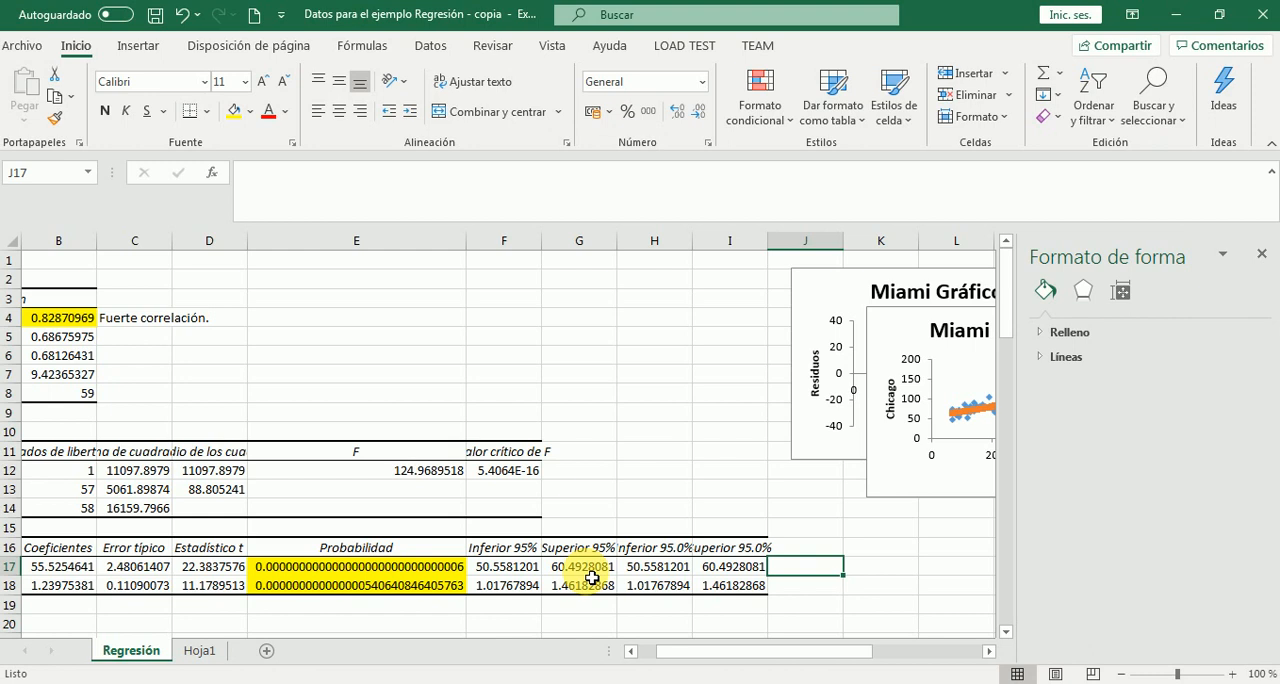
type("H")
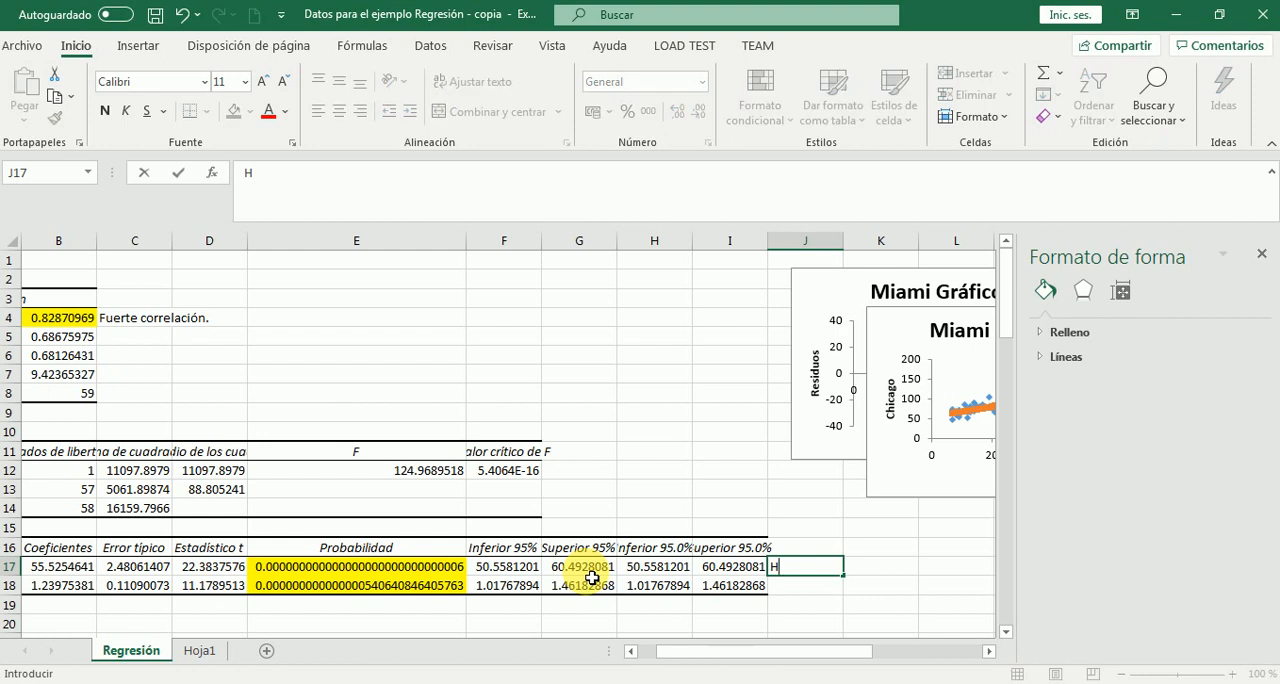
type("0 = a = 0")
key("Return")
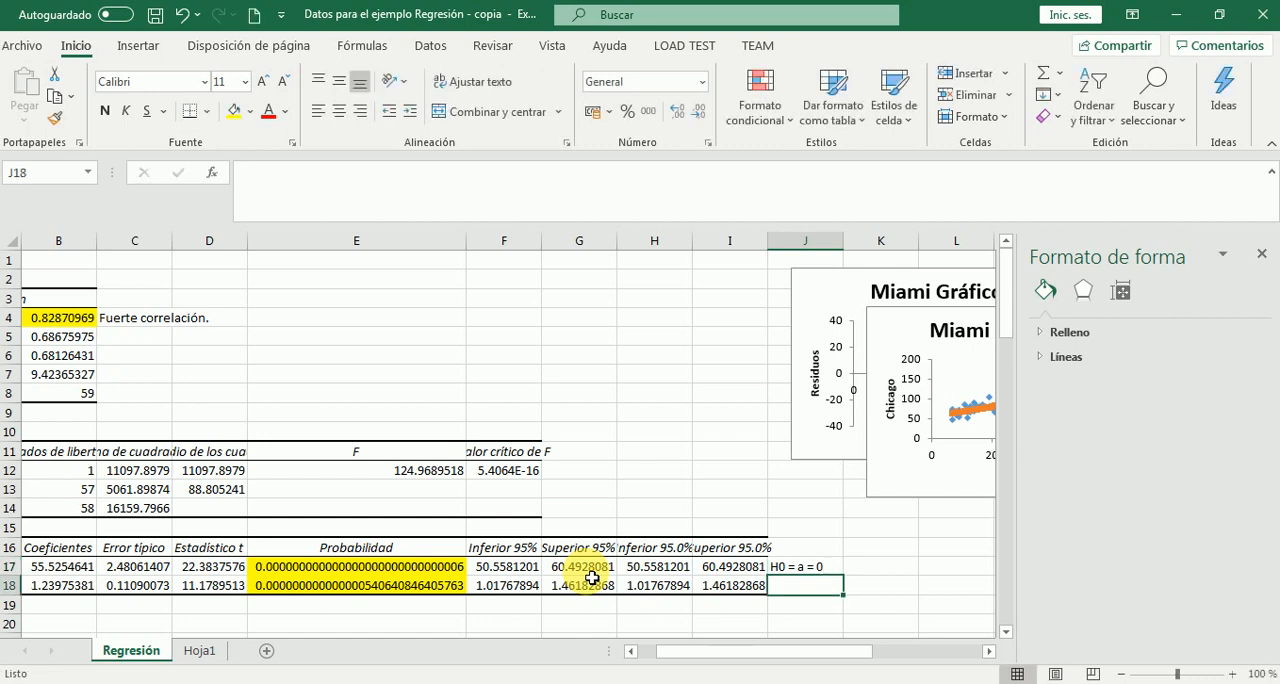
Enter the Miami slope's null hypothesis "H0 =b = 0" in cell J18
type("H0 =")
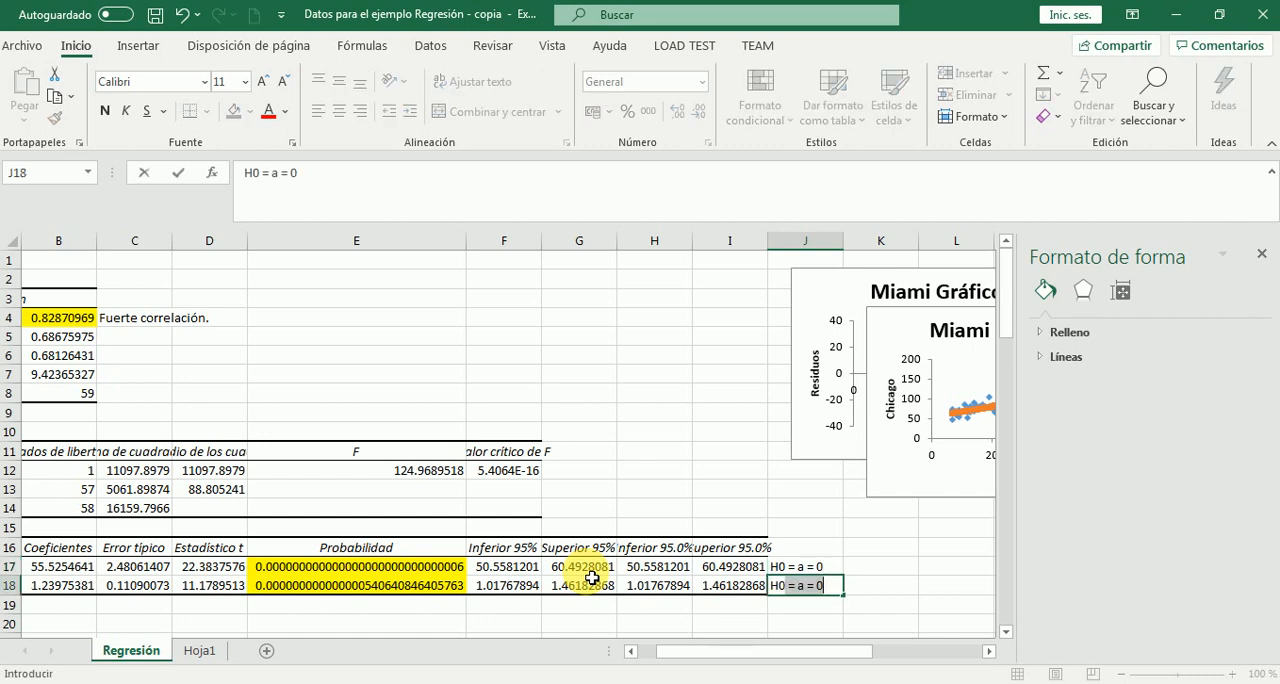
key("BackSpace")
key("BackSpace")
type("b")
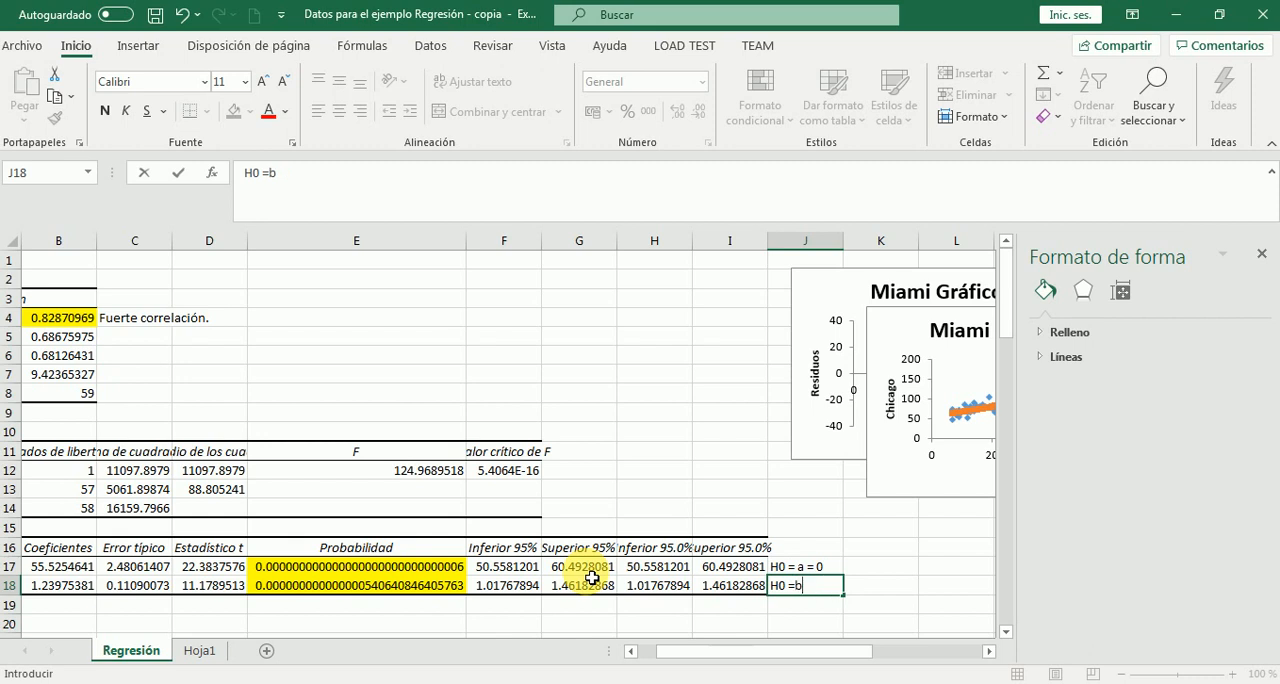
type(" =")
key("BackSpace")
type("= 0")
key("Return")
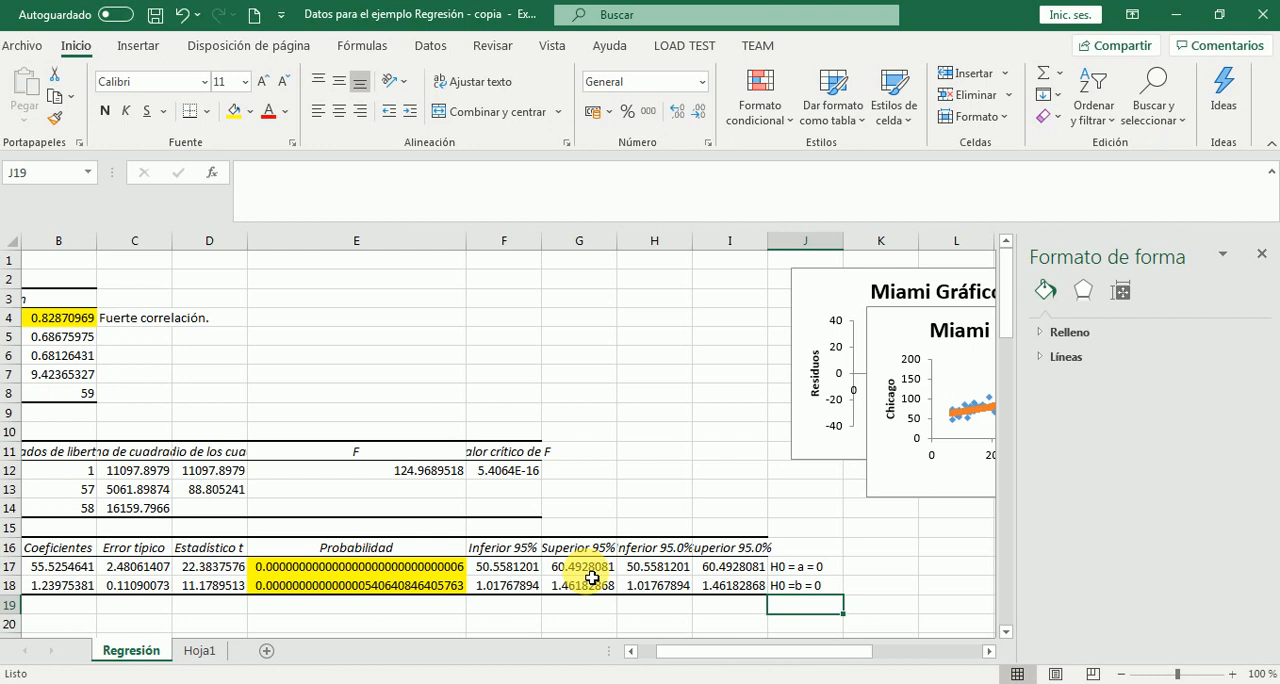
Highlight the two null hypotheses in J17:J18 with a yellow fill
key("Up")
key("Up")
key("shift+Down")
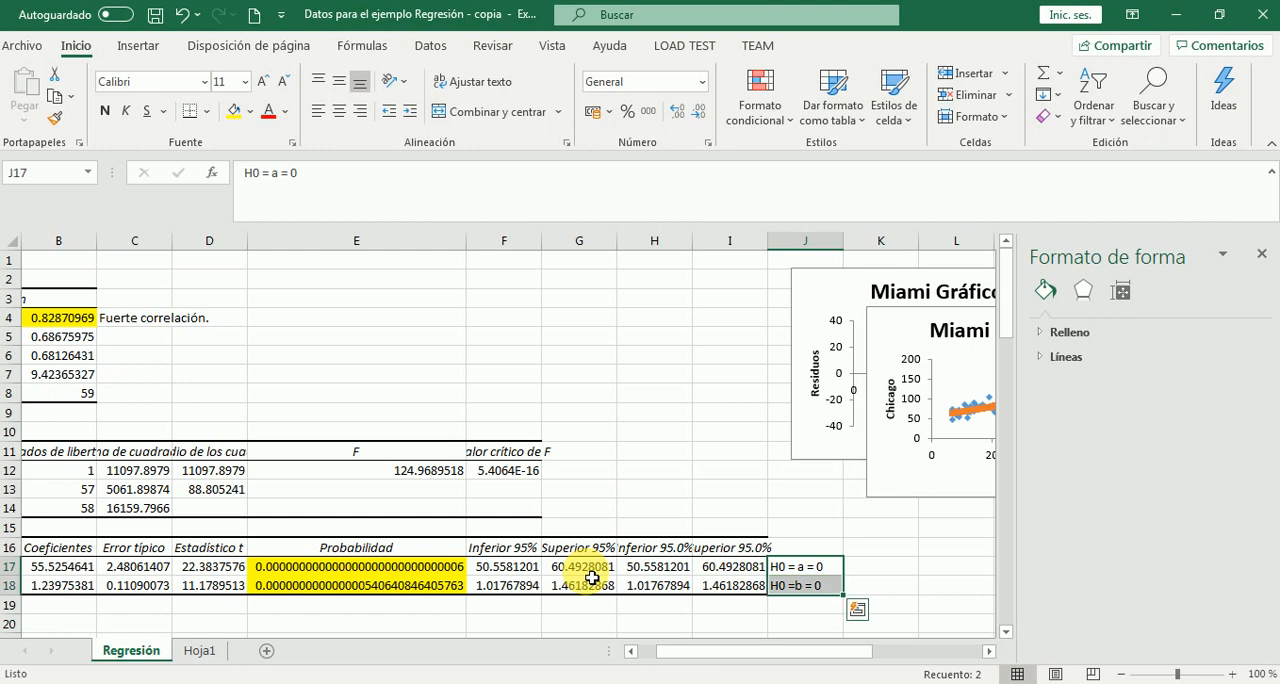
left_click(234, 111)
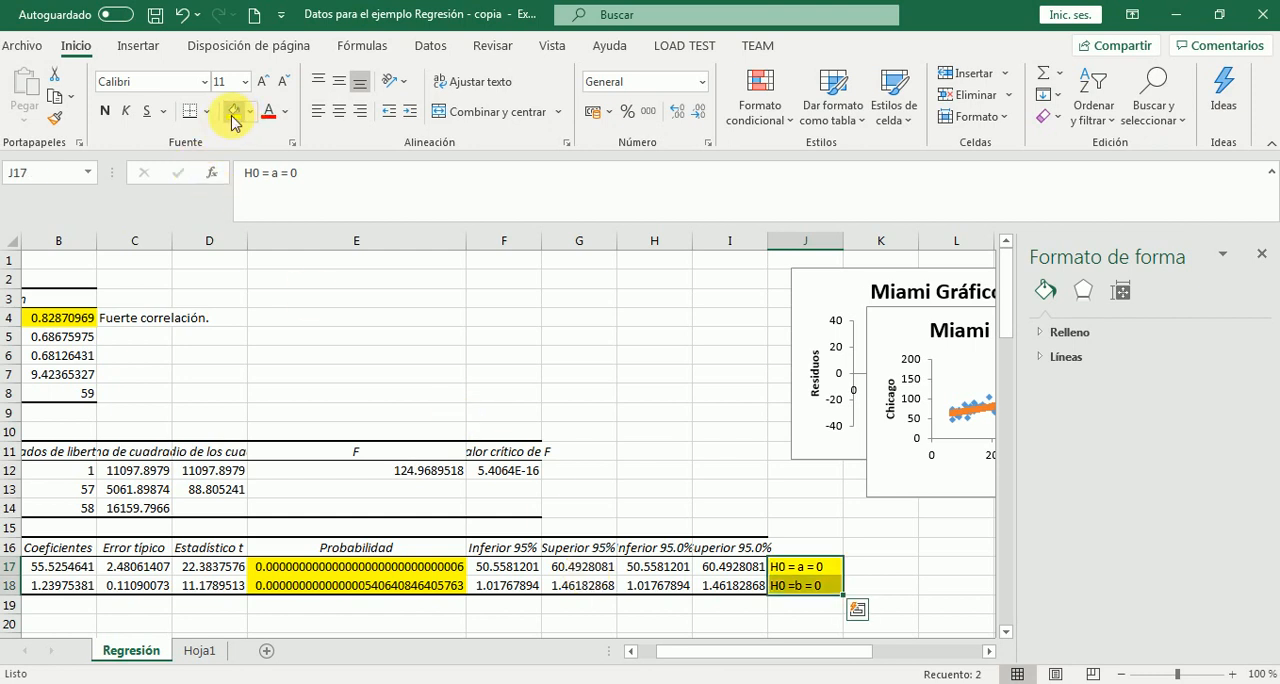
Enter the verdict "Rechaza" for the intercept's null hypothesis in cell K17
left_click(328, 572)
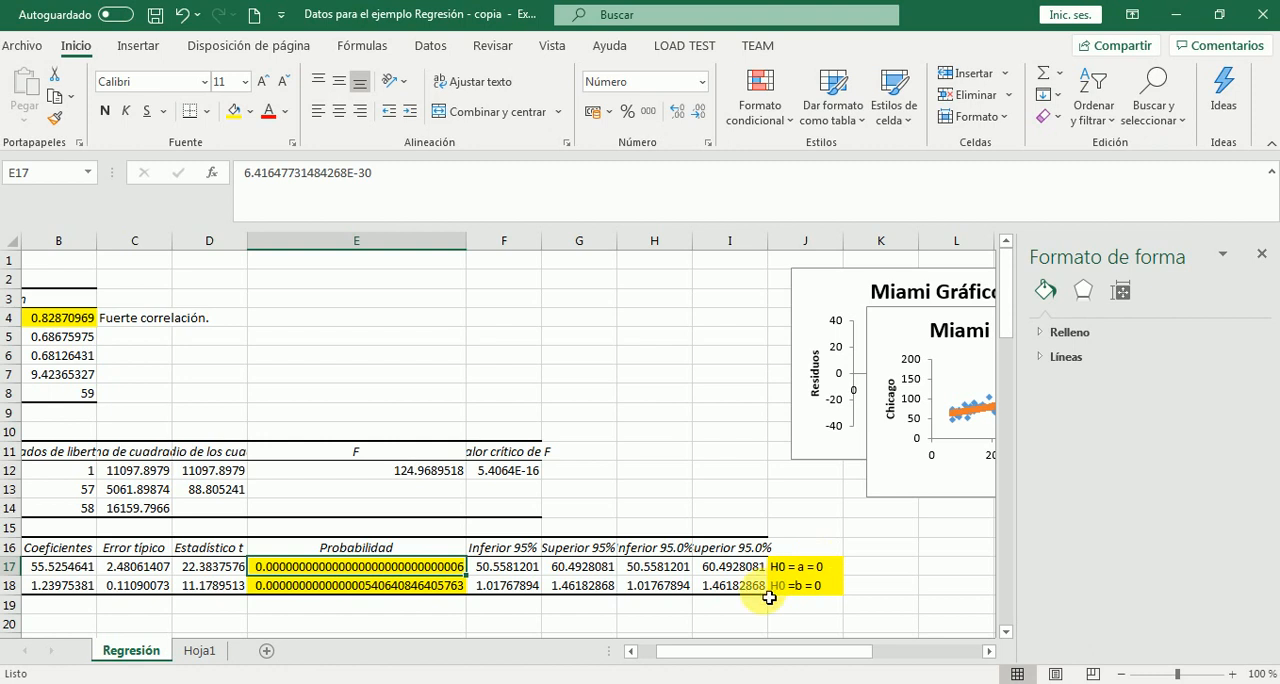
left_click(787, 571)
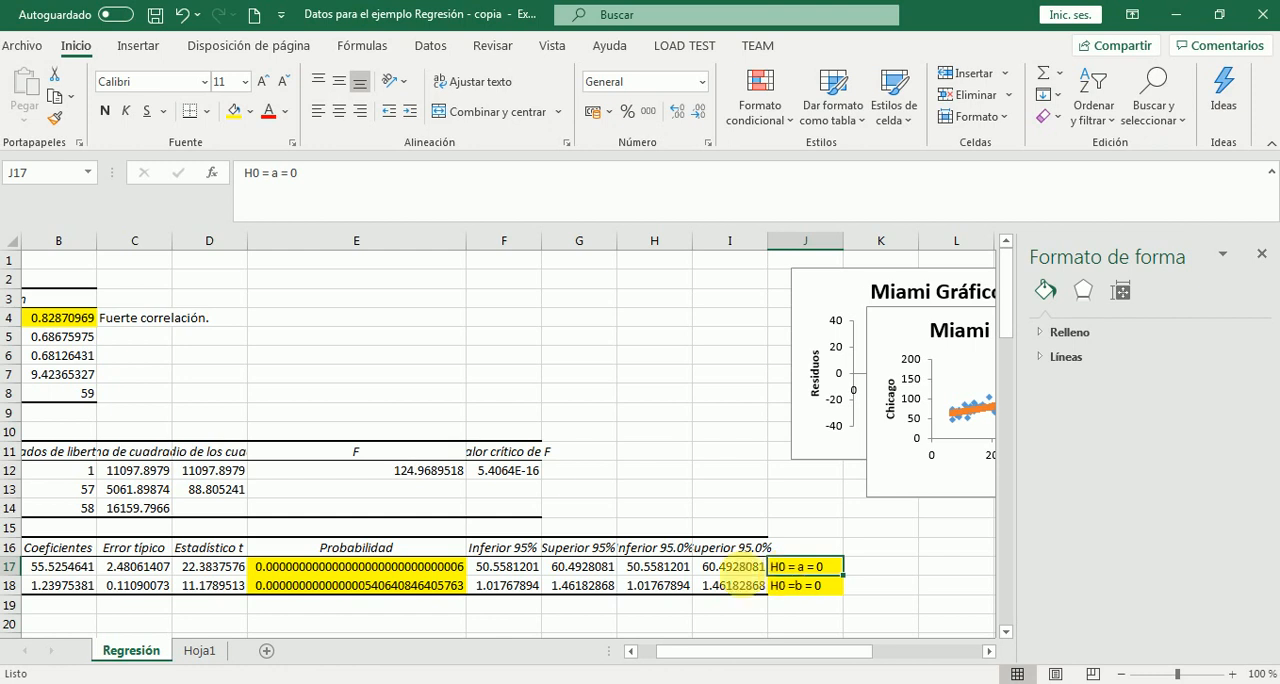
left_click(349, 571)
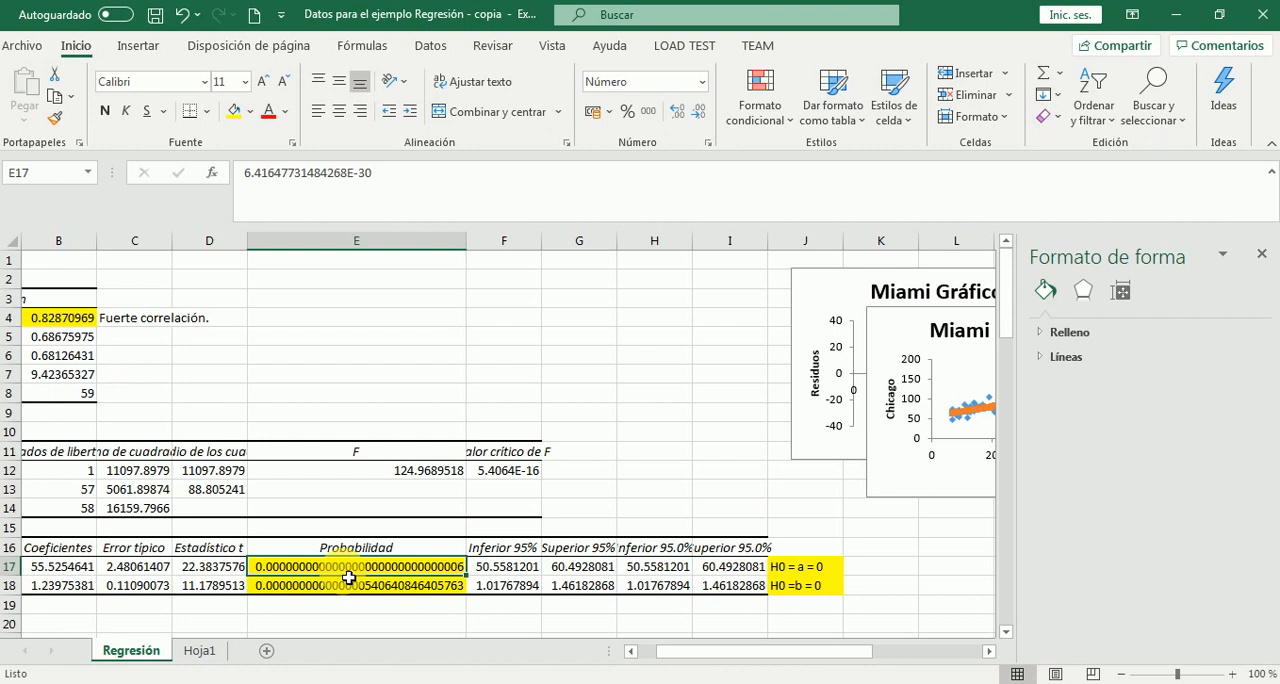
left_click(888, 574)
type("Rechaza")
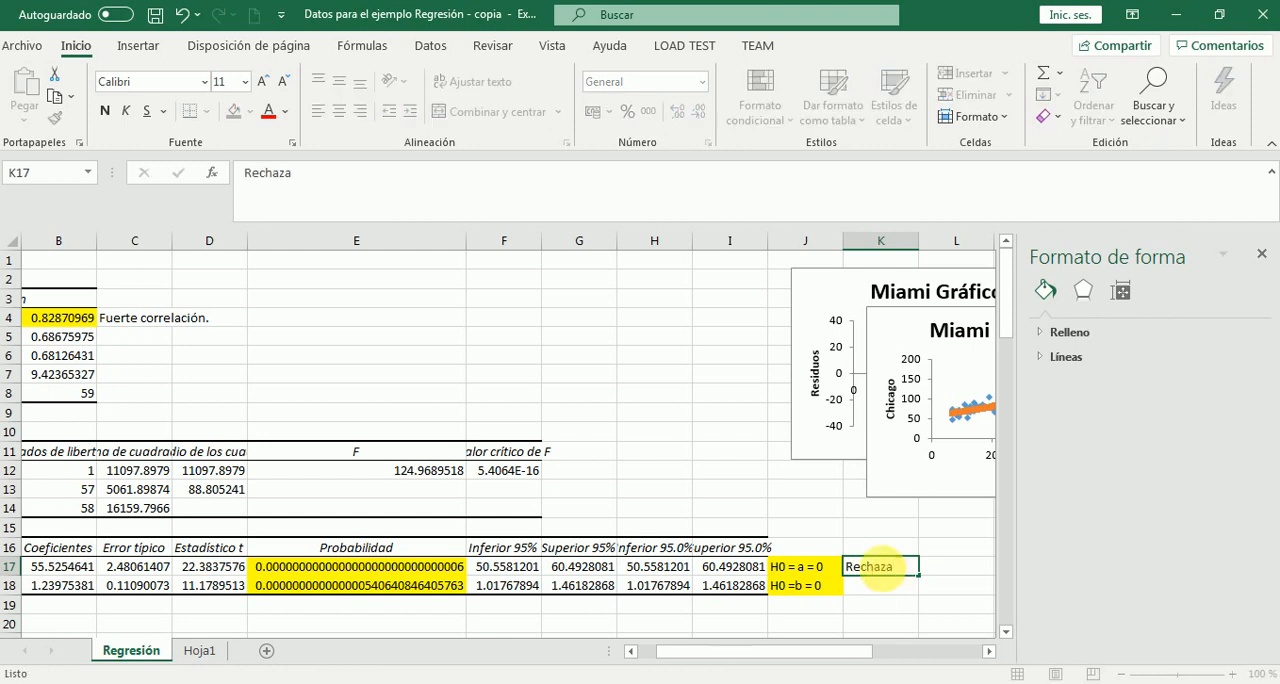
key("Return")
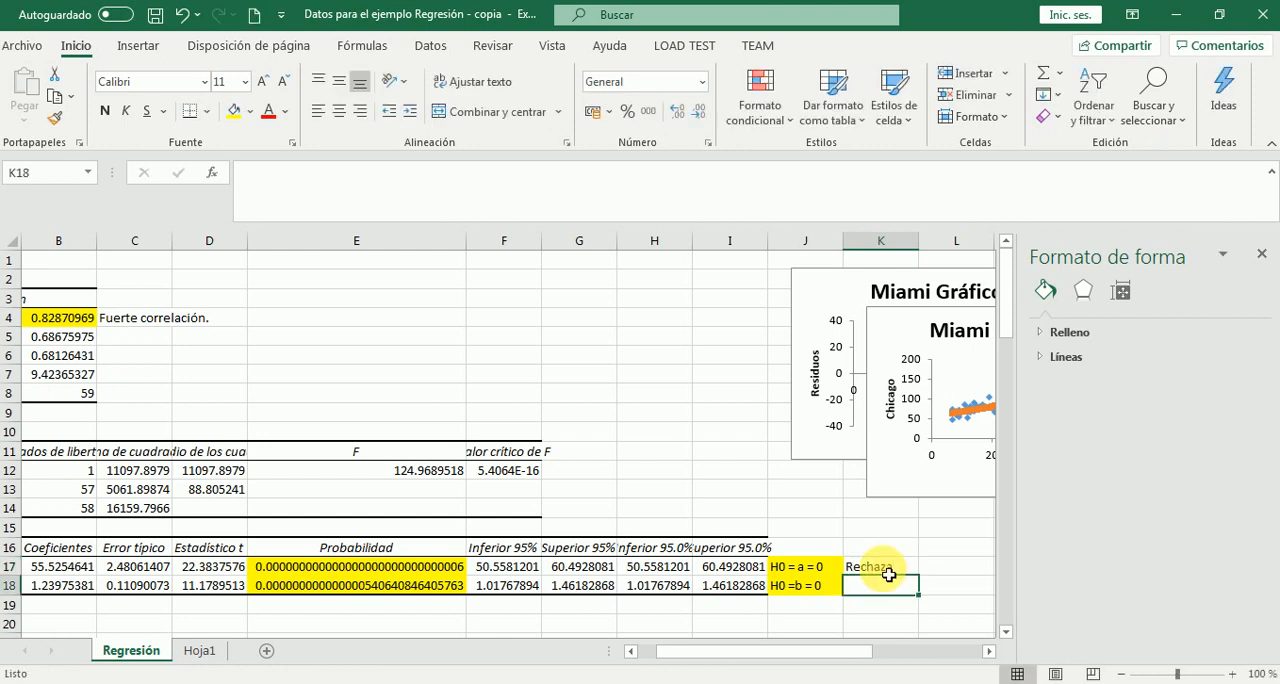
Enter the verdict "Rechaza" for the Miami slope's null hypothesis in cell K18
left_click(378, 589)
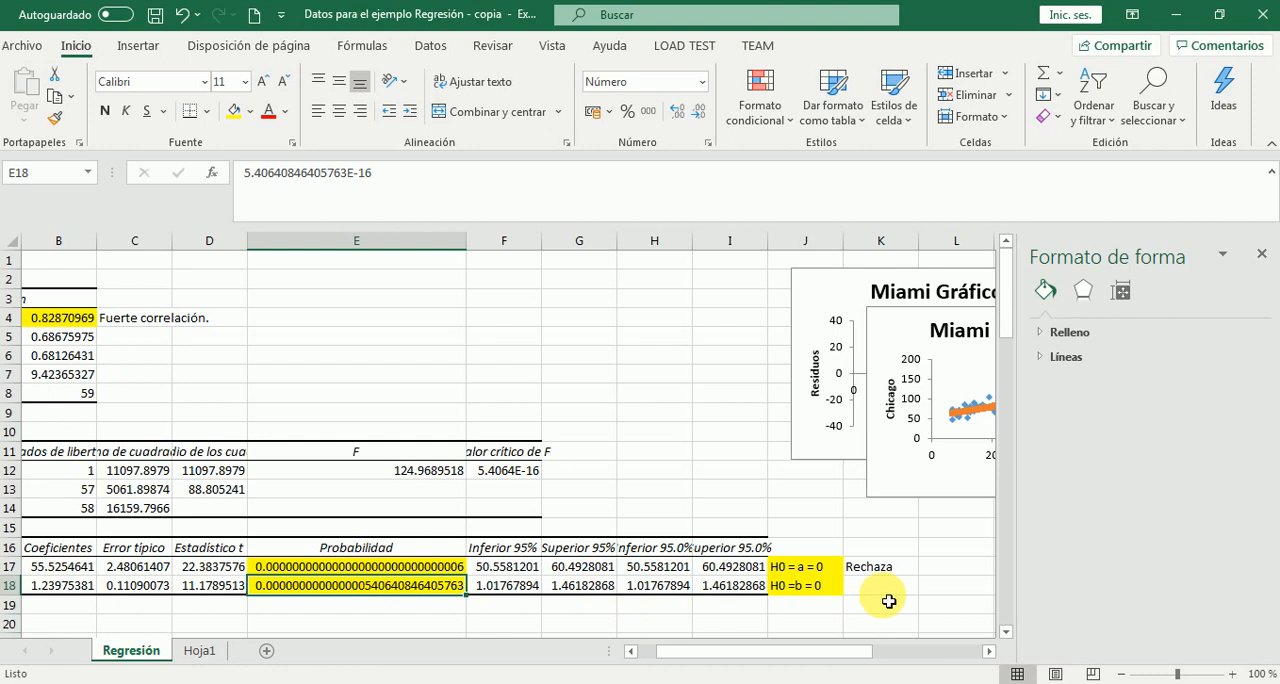
left_click(880, 594)
type("Rechaza")
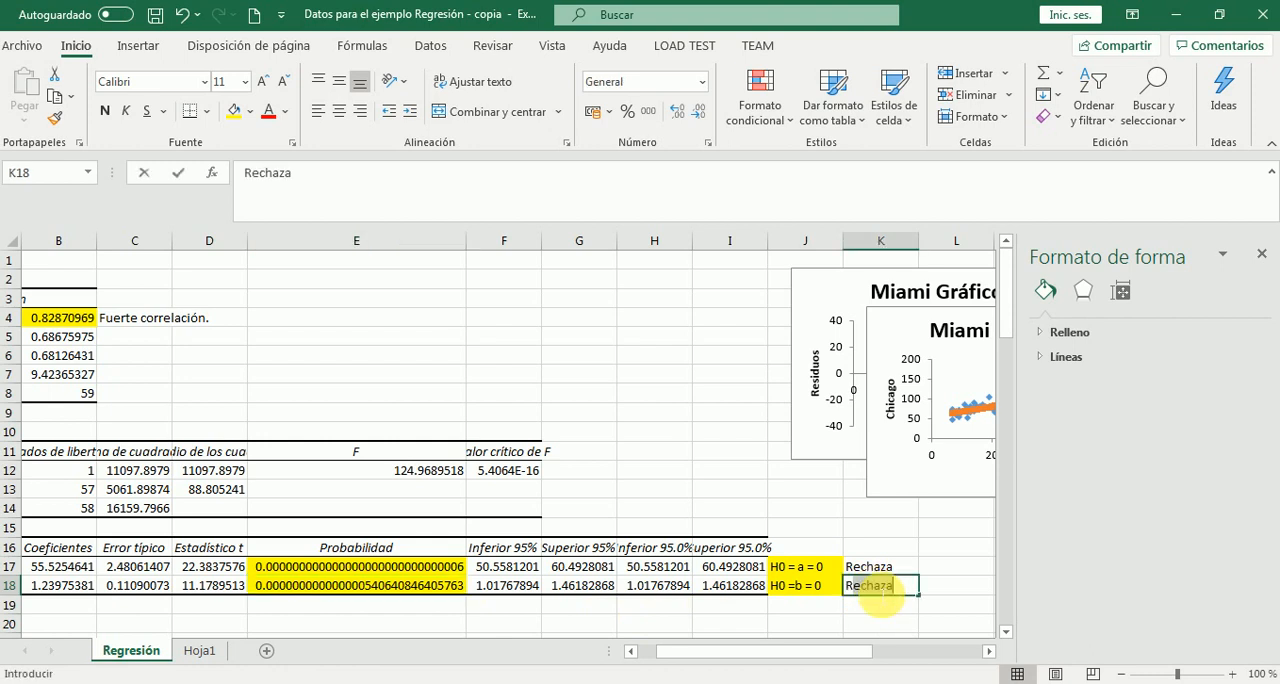
key("Return")
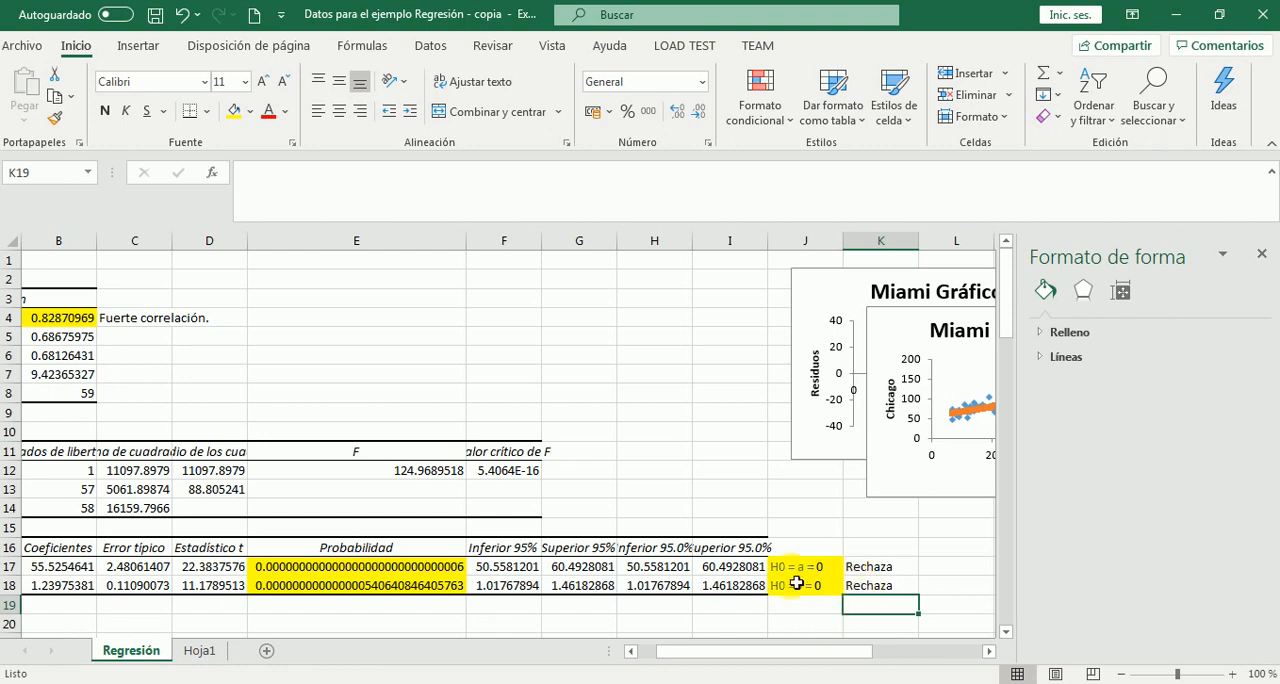
Highlight the F statistic and its critical value in E12:F12 with a yellow fill
left_click(578, 477)
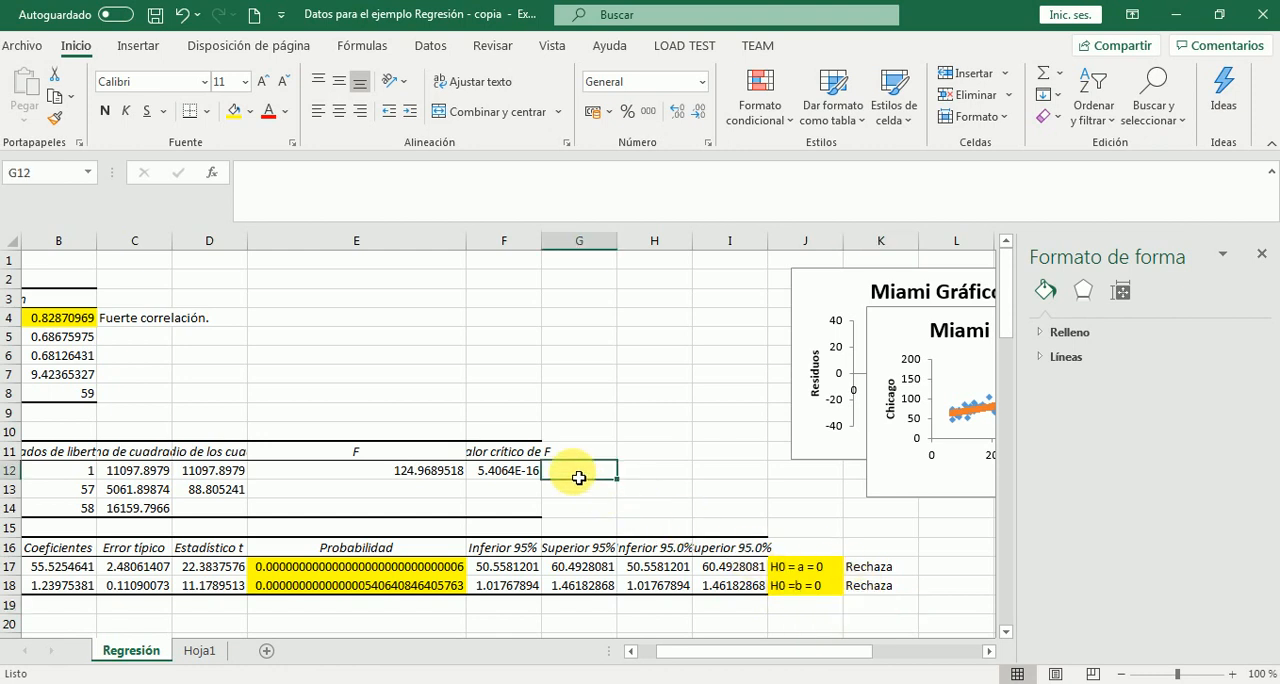
left_click_drag(445, 473, 485, 476)
left_click(236, 119)
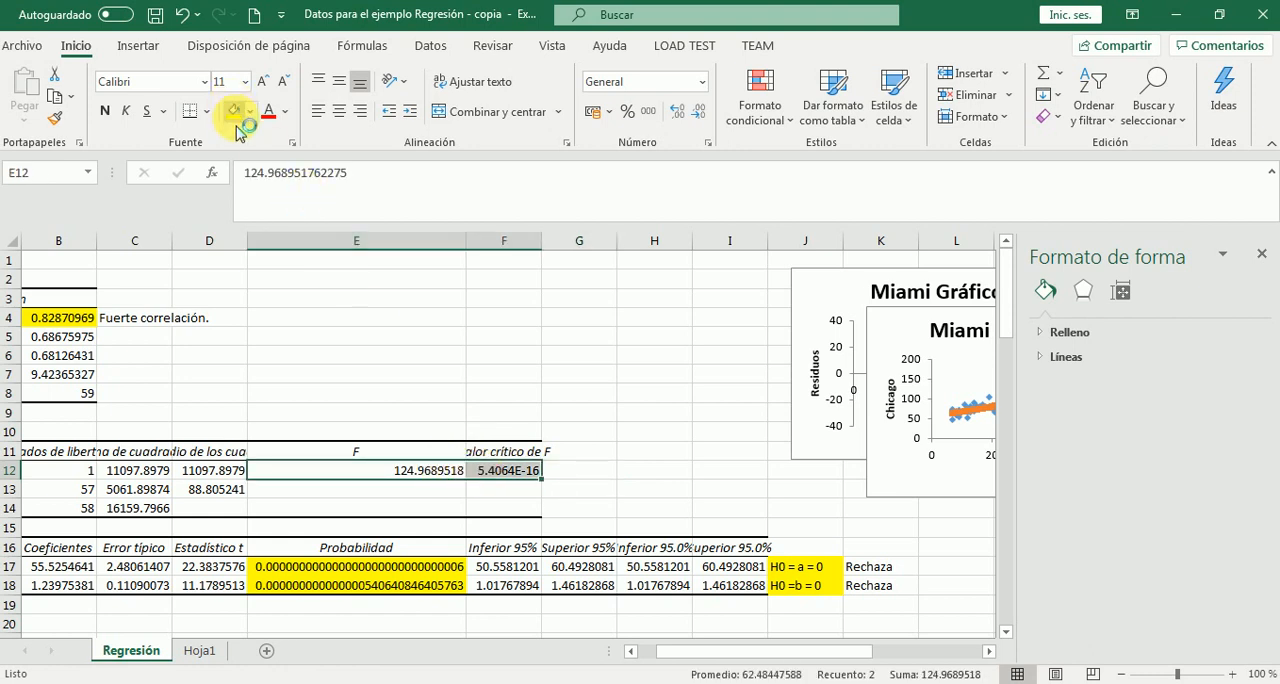
Format the critical value of F in cell F12 as Número with 17 decimal places
left_click(540, 475)
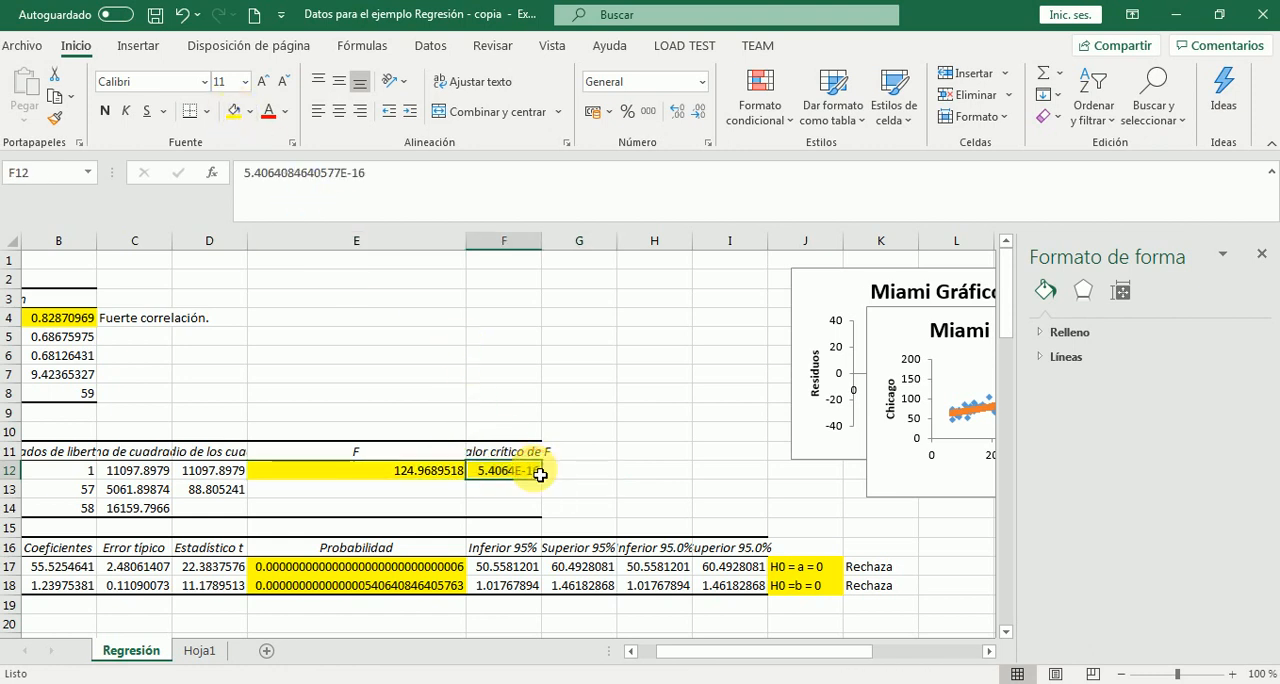
right_click(540, 482)
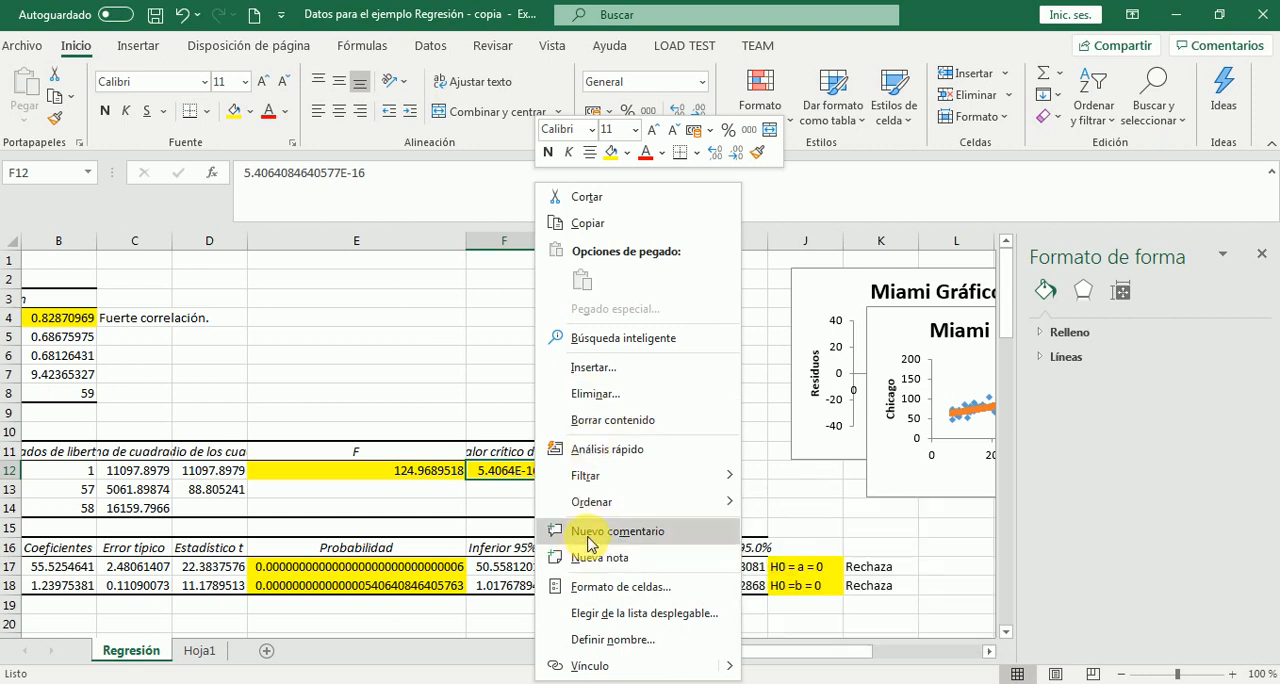
left_click(594, 587)
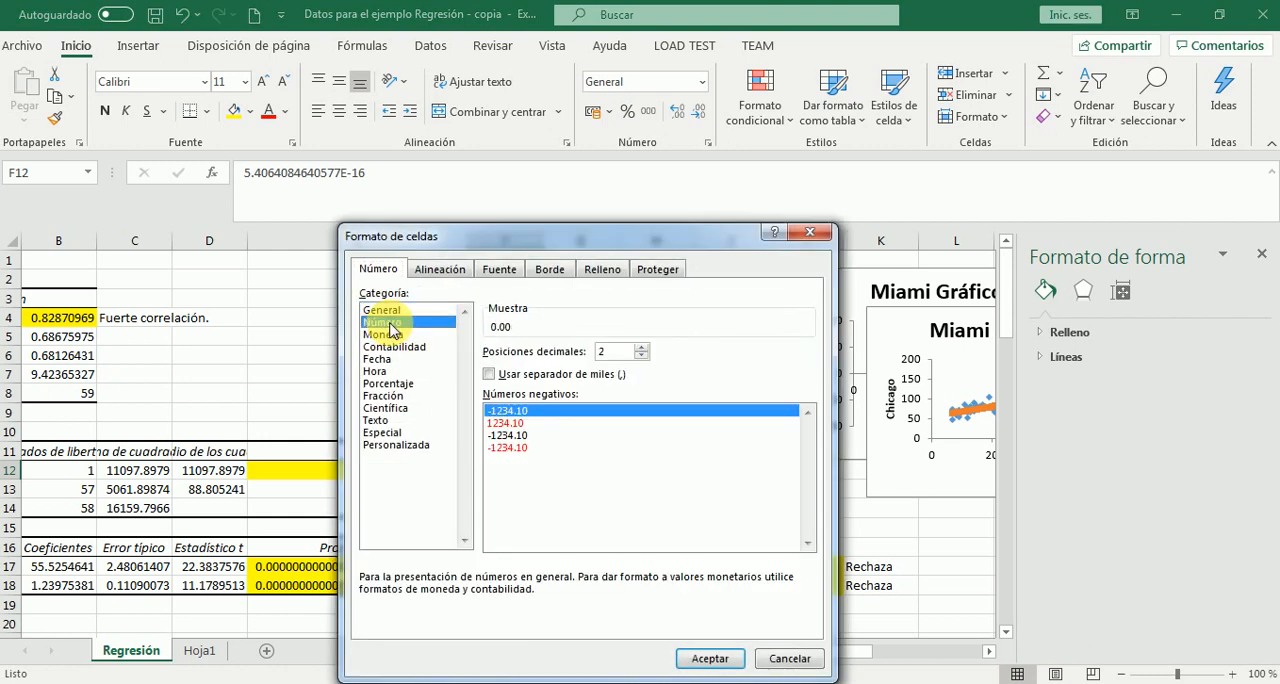
left_click(641, 348)
left_click(641, 348)
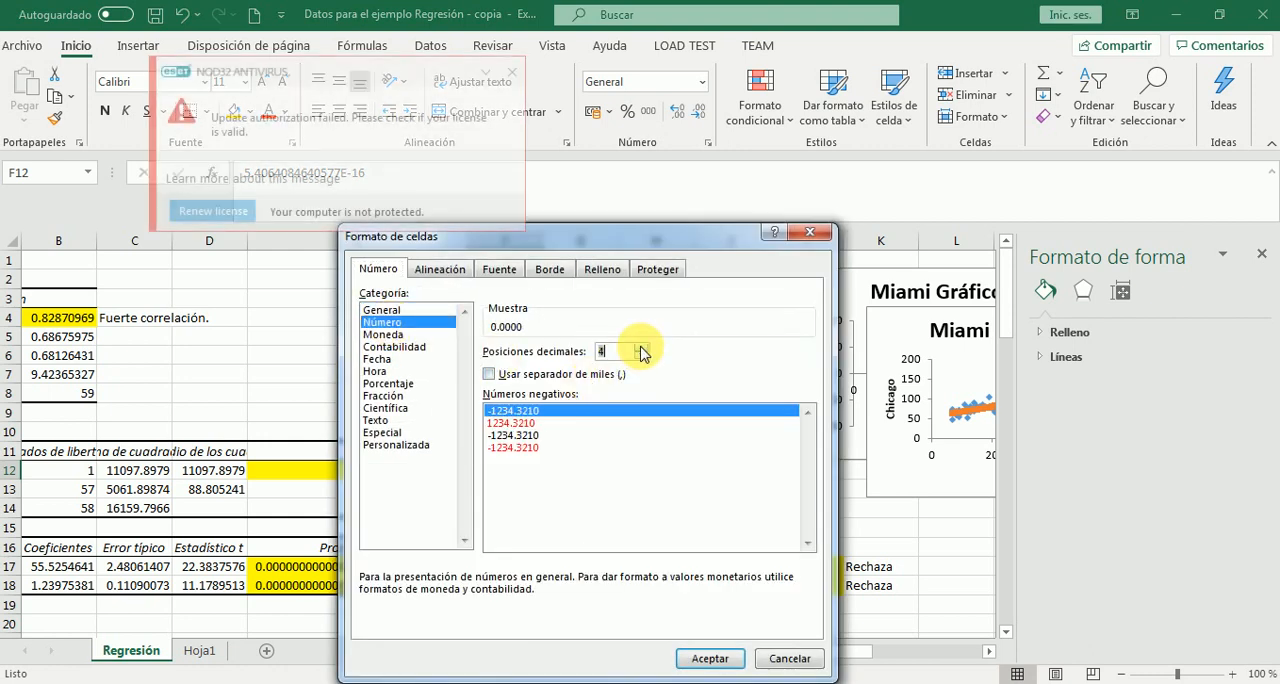
left_click(641, 348)
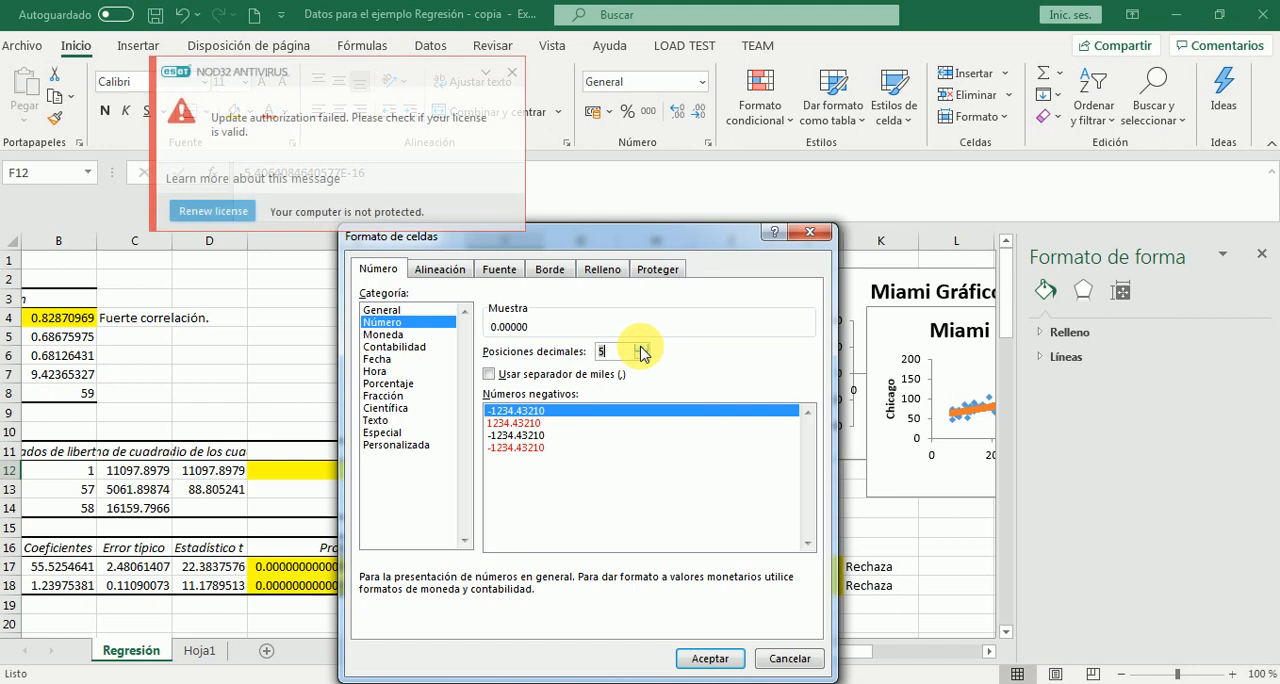
left_click(511, 72)
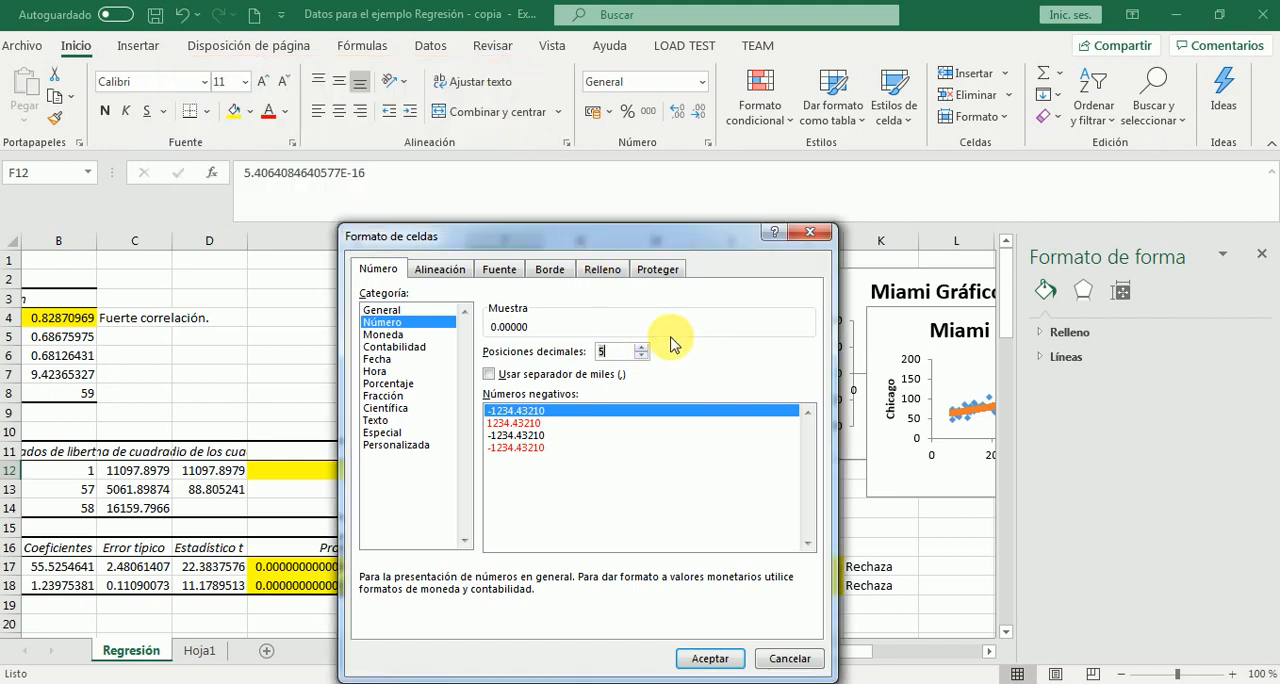
left_click(641, 348)
left_click(641, 348)
left_click(641, 348)
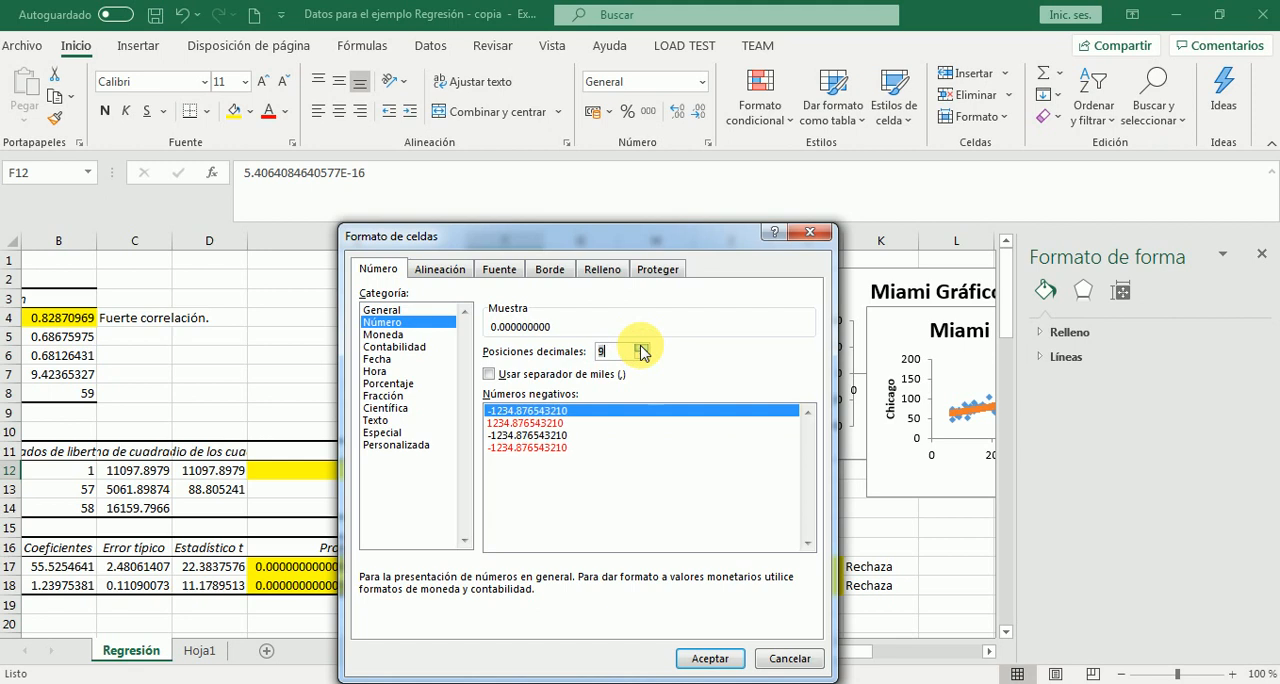
left_click(641, 348)
left_click(641, 348)
left_click(641, 348)
left_click(641, 348)
left_click(641, 348)
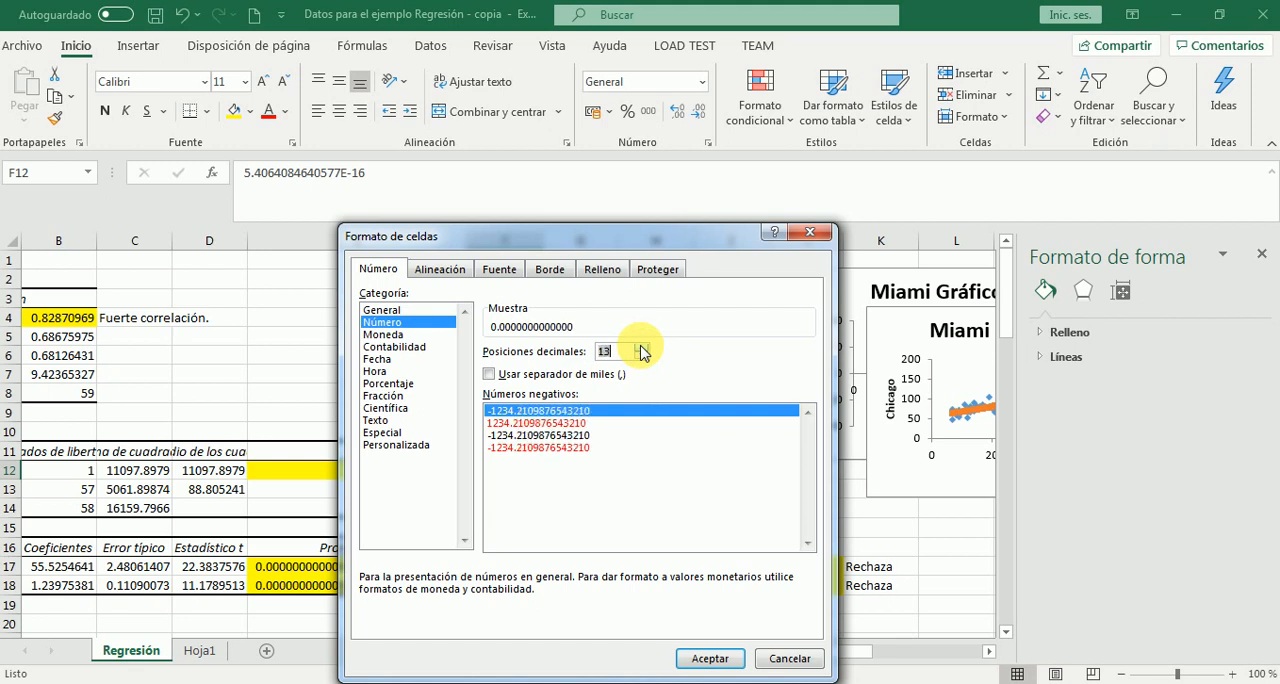
left_click(641, 348)
left_click(641, 348)
left_click(641, 348)
left_click(641, 348)
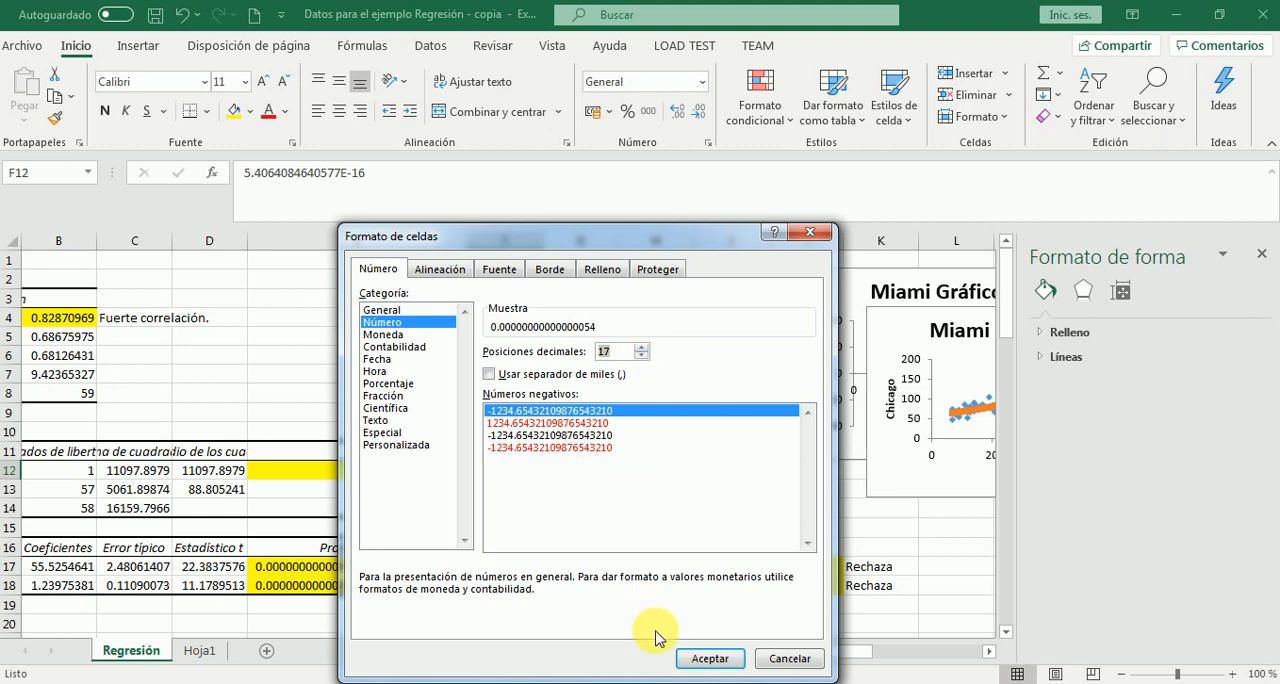
left_click(692, 662)
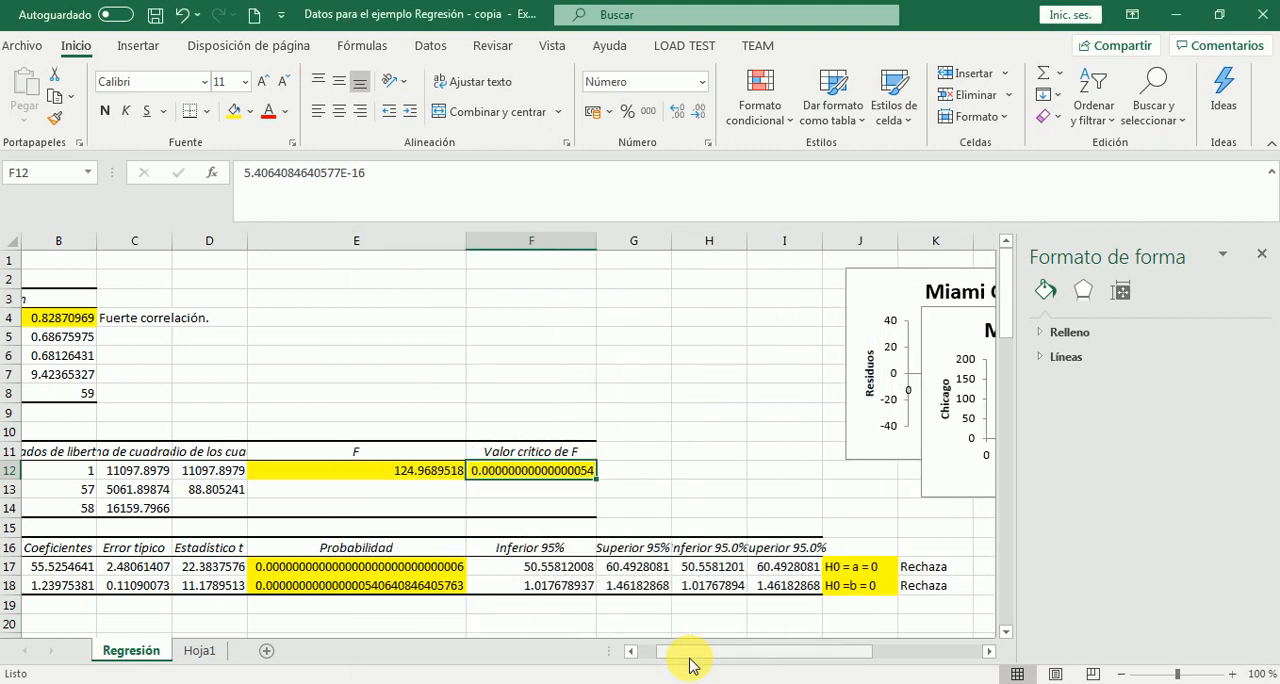
Enter the F test's null hypothesis "H0 = b= 0" in cell G12, beside the critical value of F
left_click(637, 476)
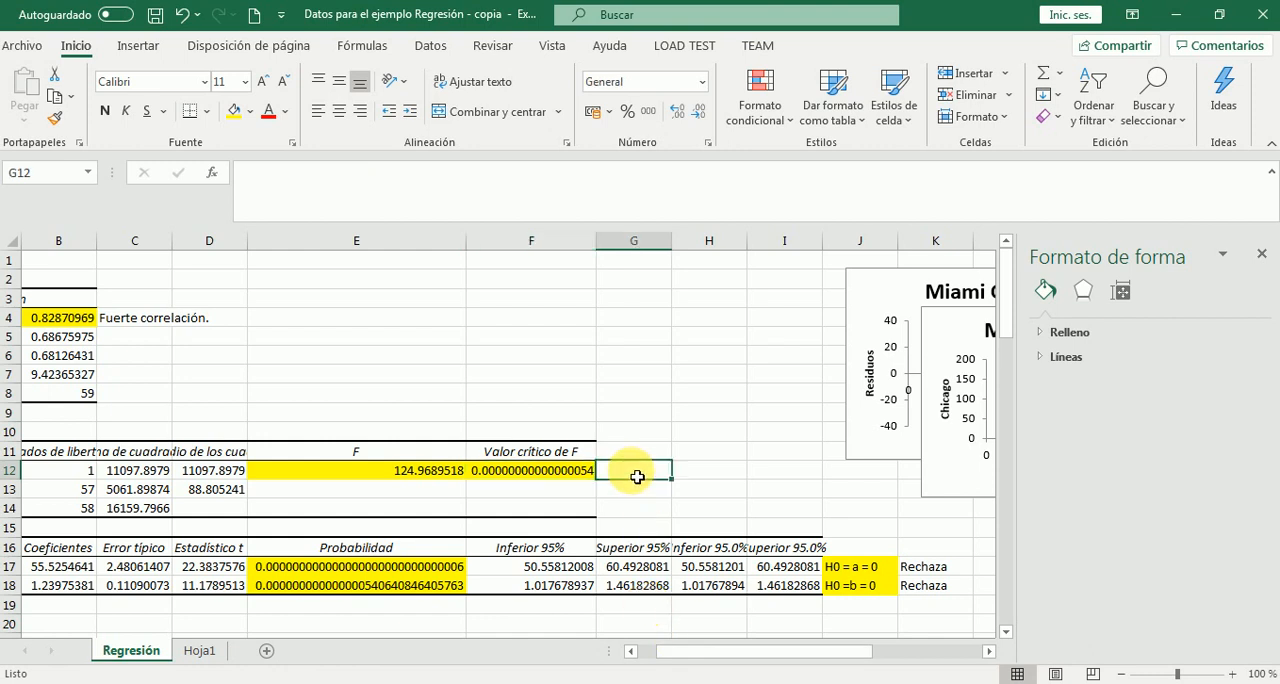
type("H")
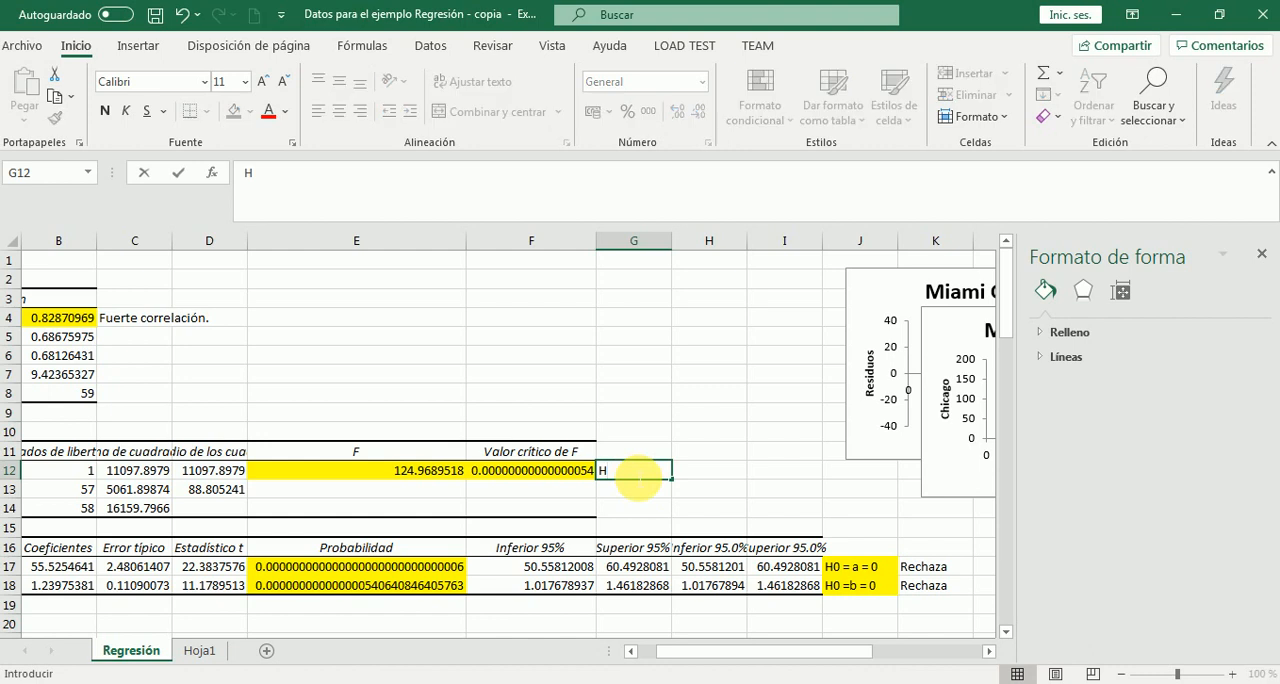
type("0 = ")
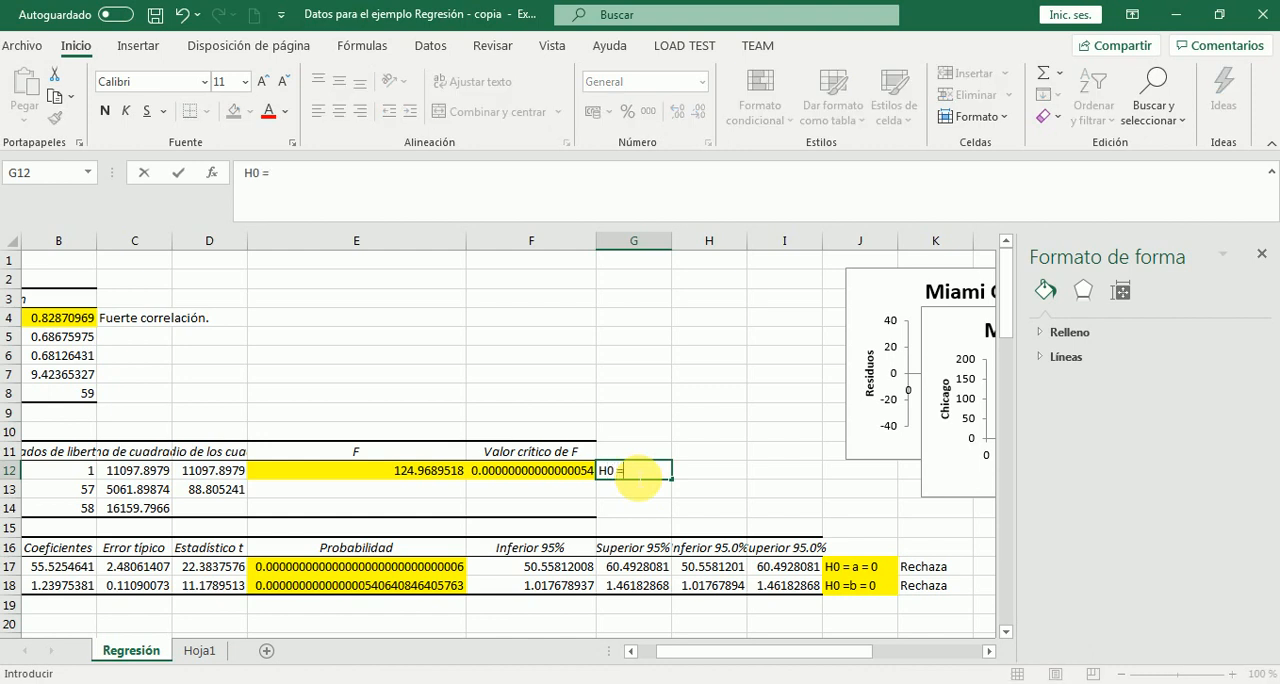
type("b= 0")
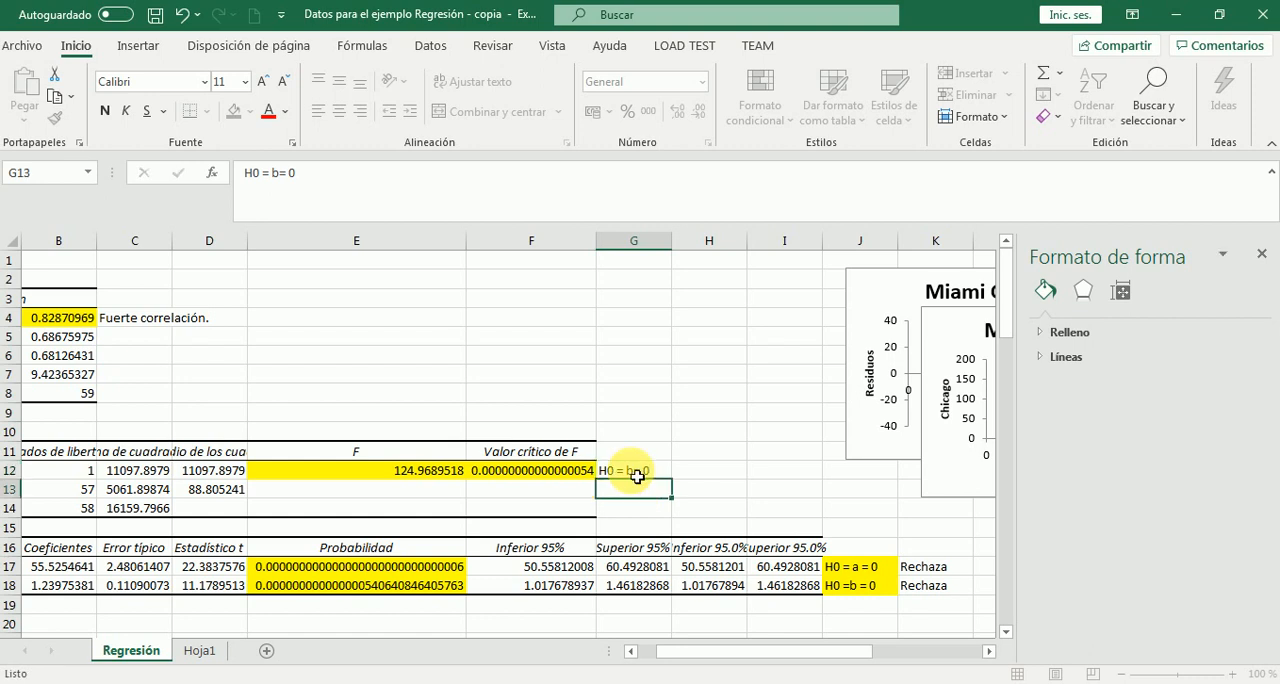
key("ctrl+Return")
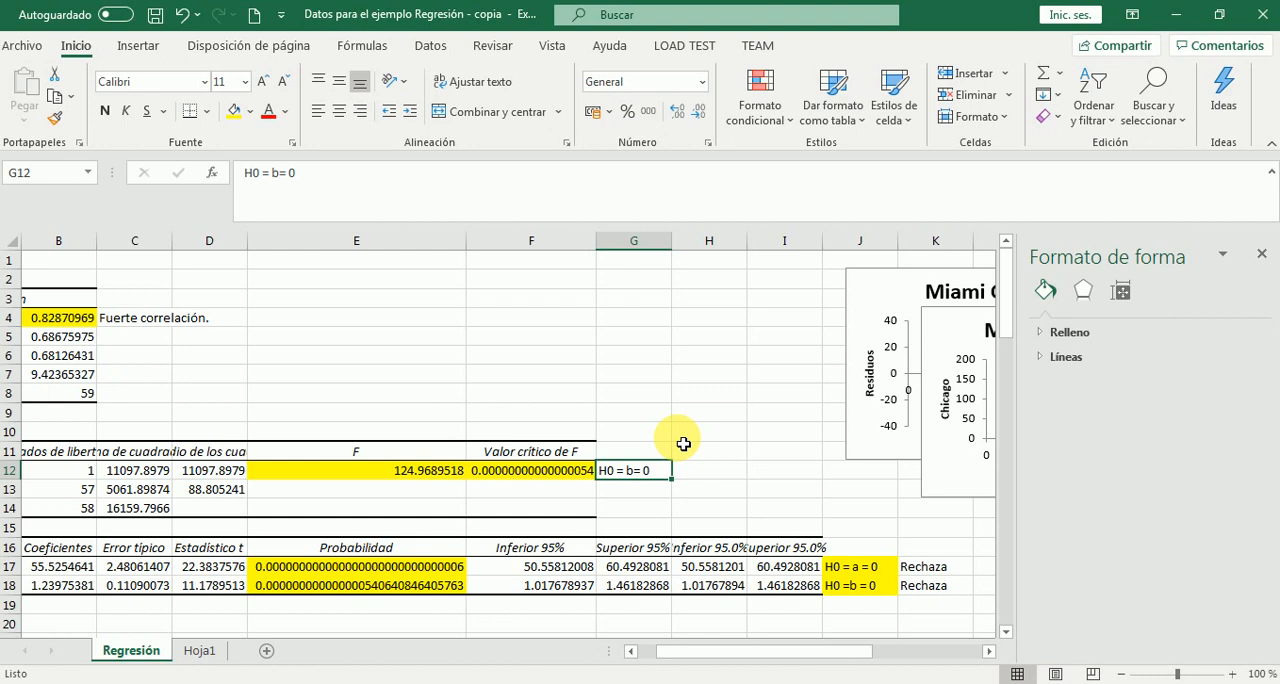
Review the scatter chart on Hoja1, and enter the F test's verdict "Rechaza" in cell H12 of the Regresión sheet
left_click(203, 652)
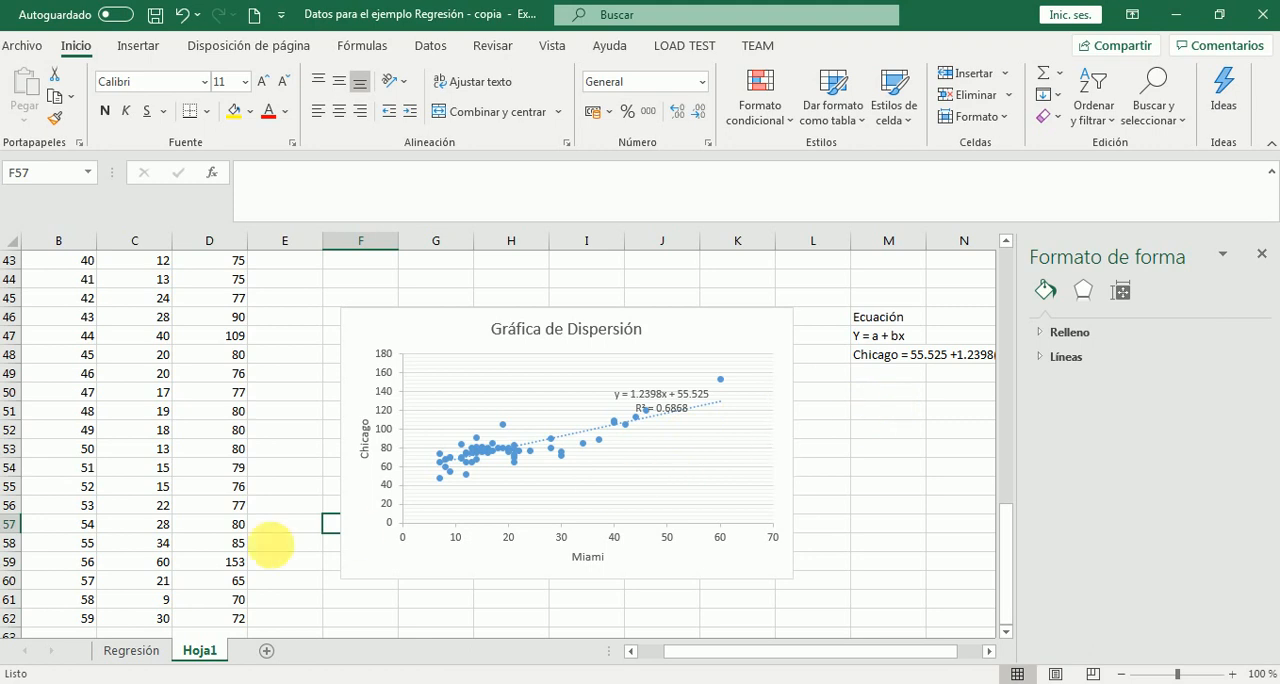
left_click(131, 651)
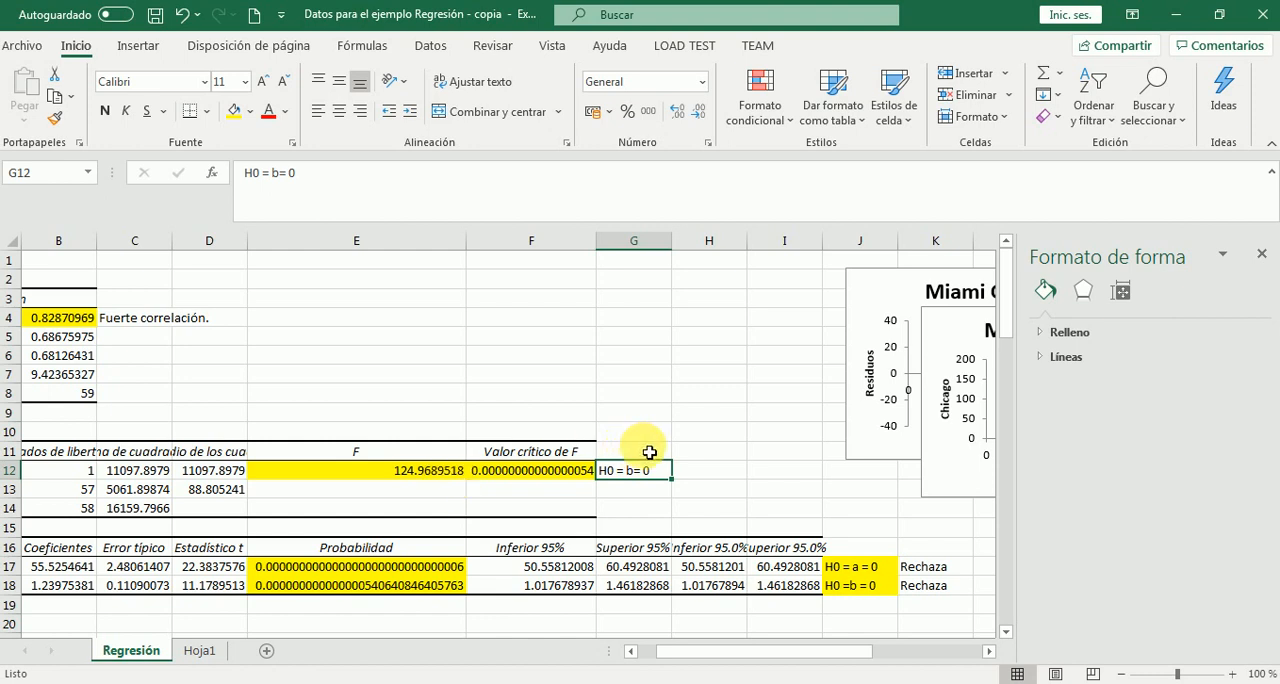
left_click(691, 477)
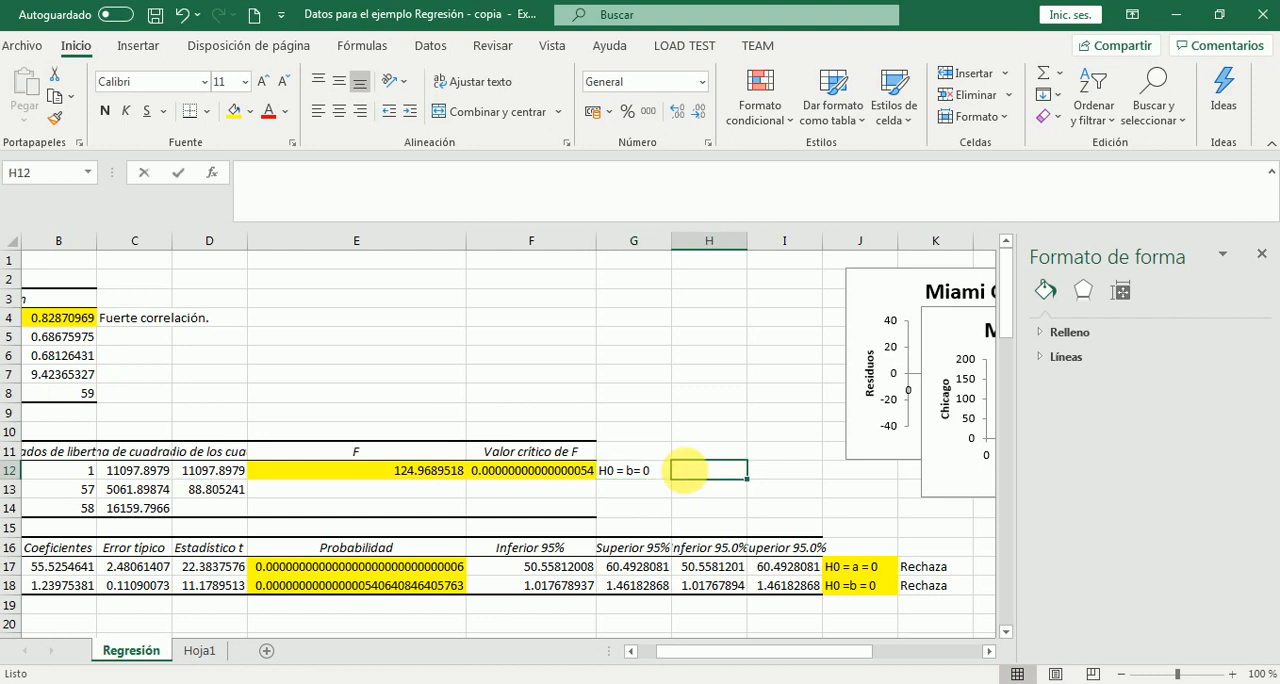
type("Rechaz")
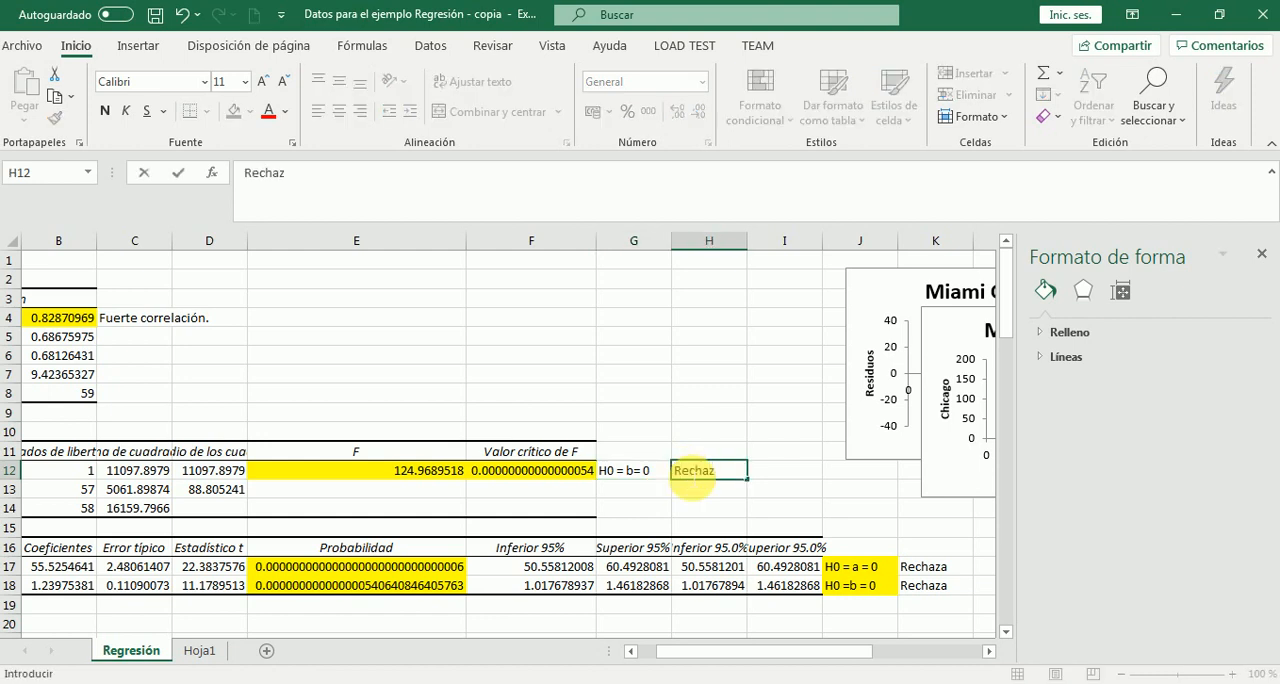
type("a")
key("Return")
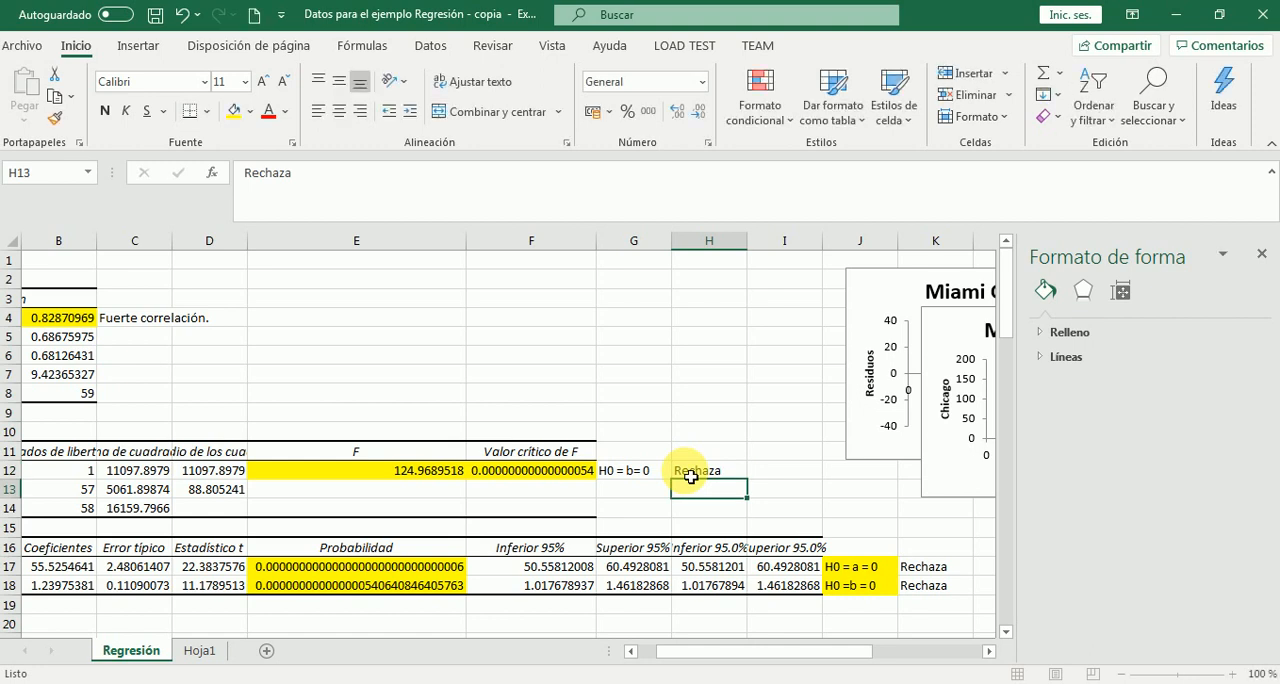
Examine the residual analysis table below the coefficients, including its observation and Chicago forecast columns
left_click(348, 495)
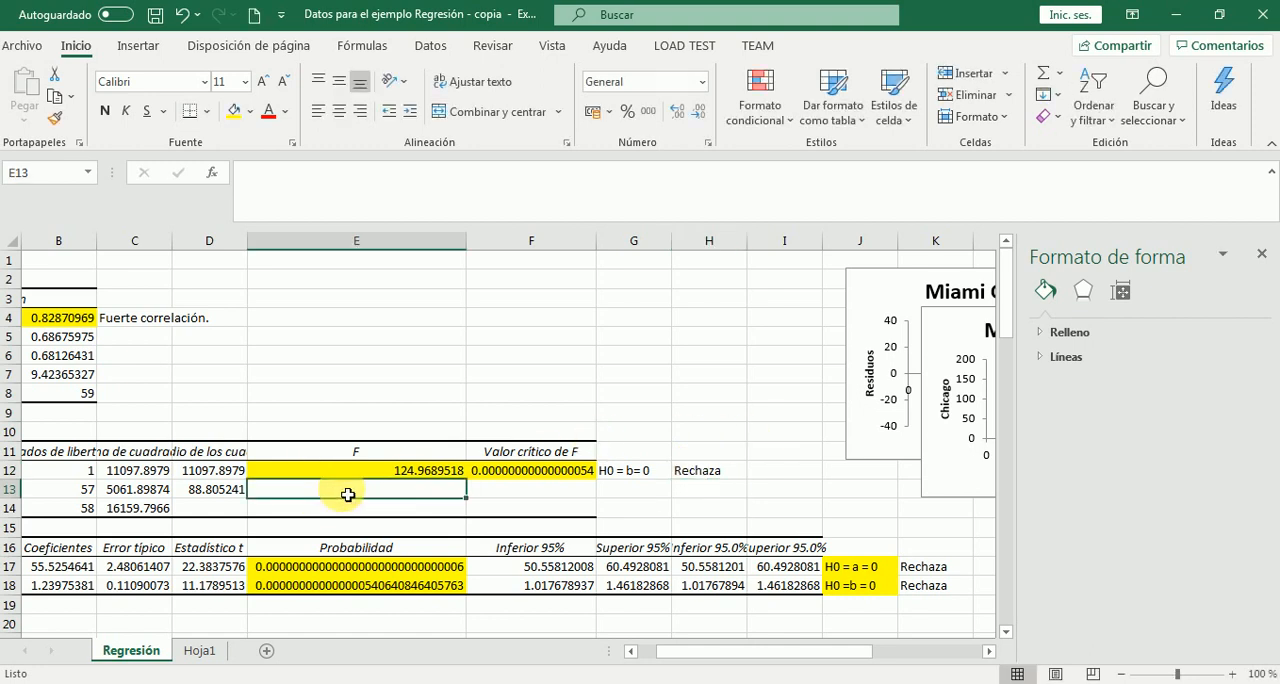
key("Down")
key("Down")
key("Down")
key("Down")
key("Down")
key("Down")
key("Down")
key("Down")
key("Down")
key("Down")
key("Down")
key("Down")
key("Down")
key("Down")
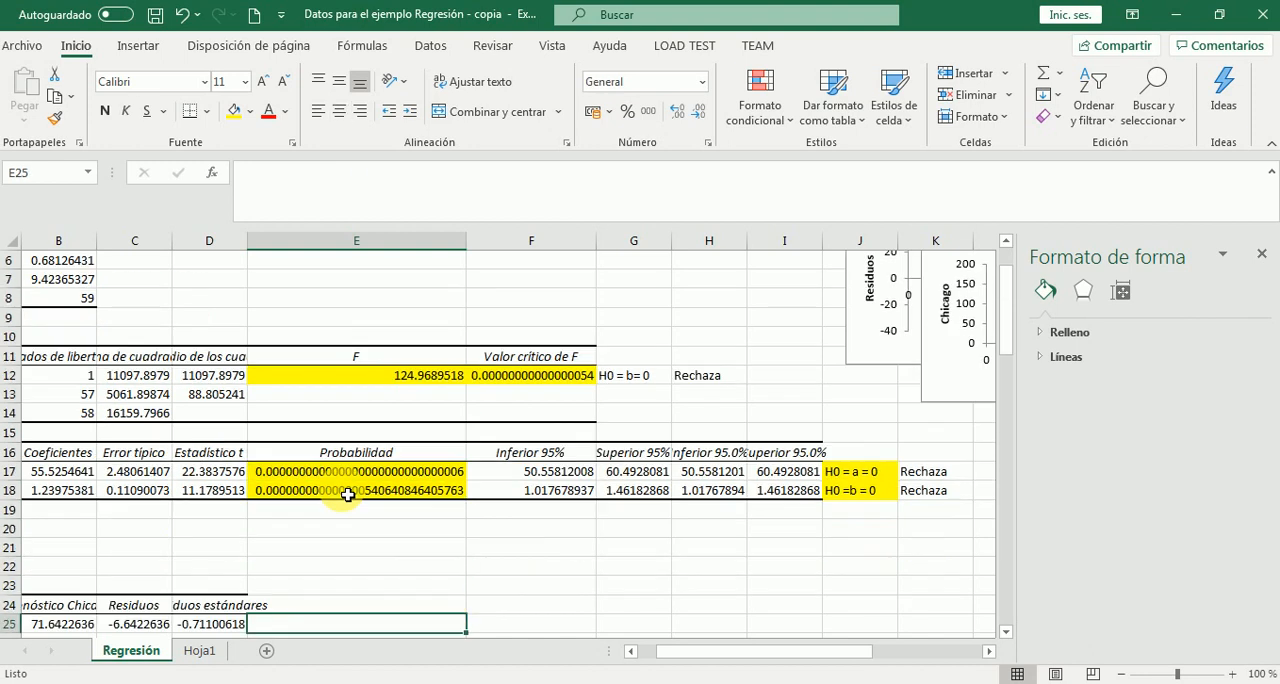
key("Down")
key("Down")
key("Down")
key("Down")
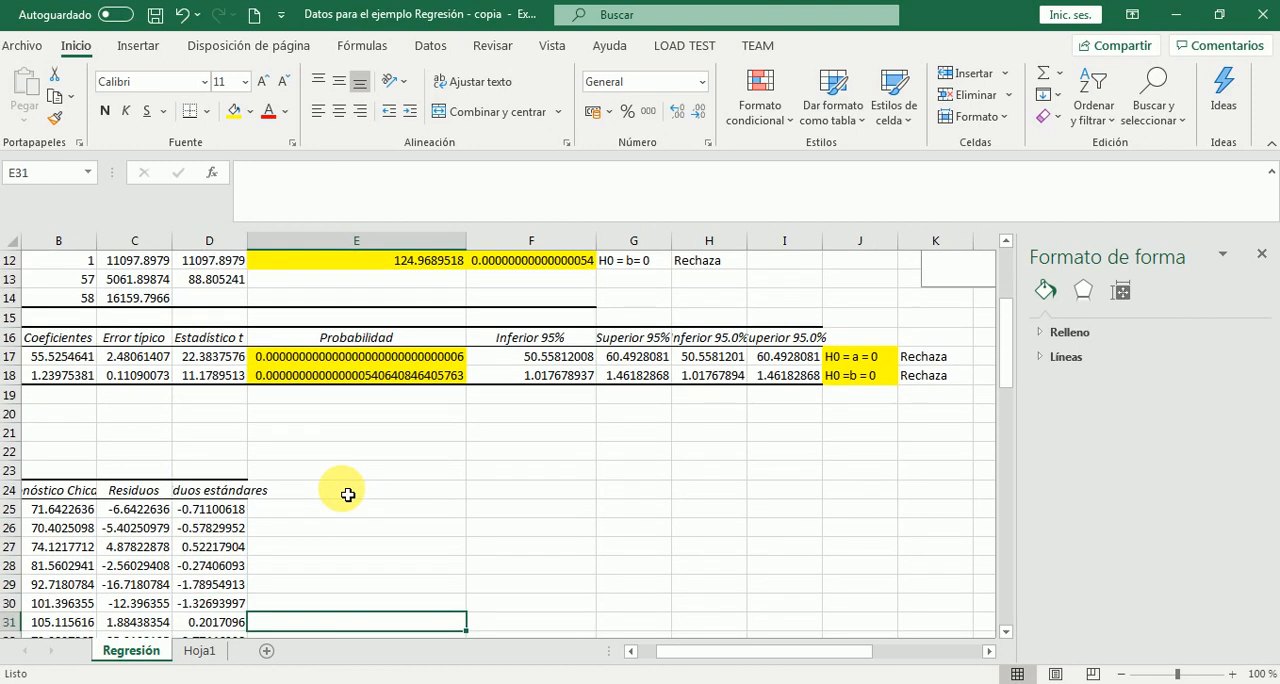
key("Left")
key("Left")
key("Left")
key("Left")
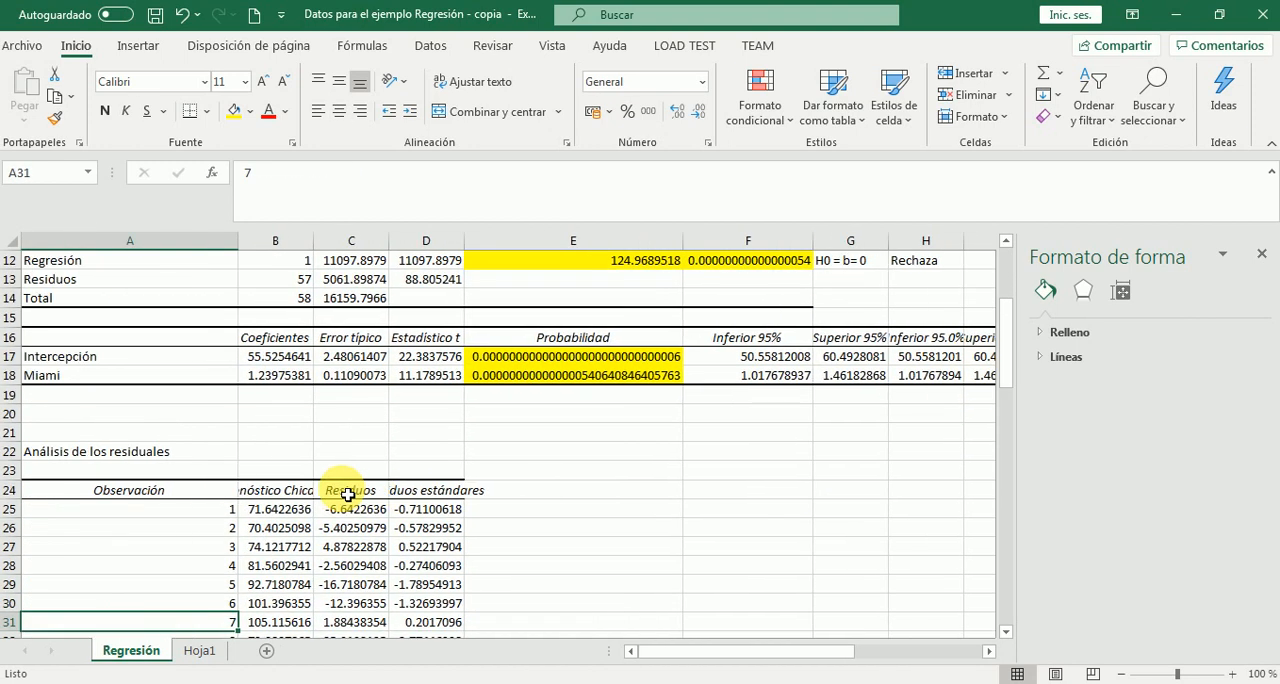
key("Right")
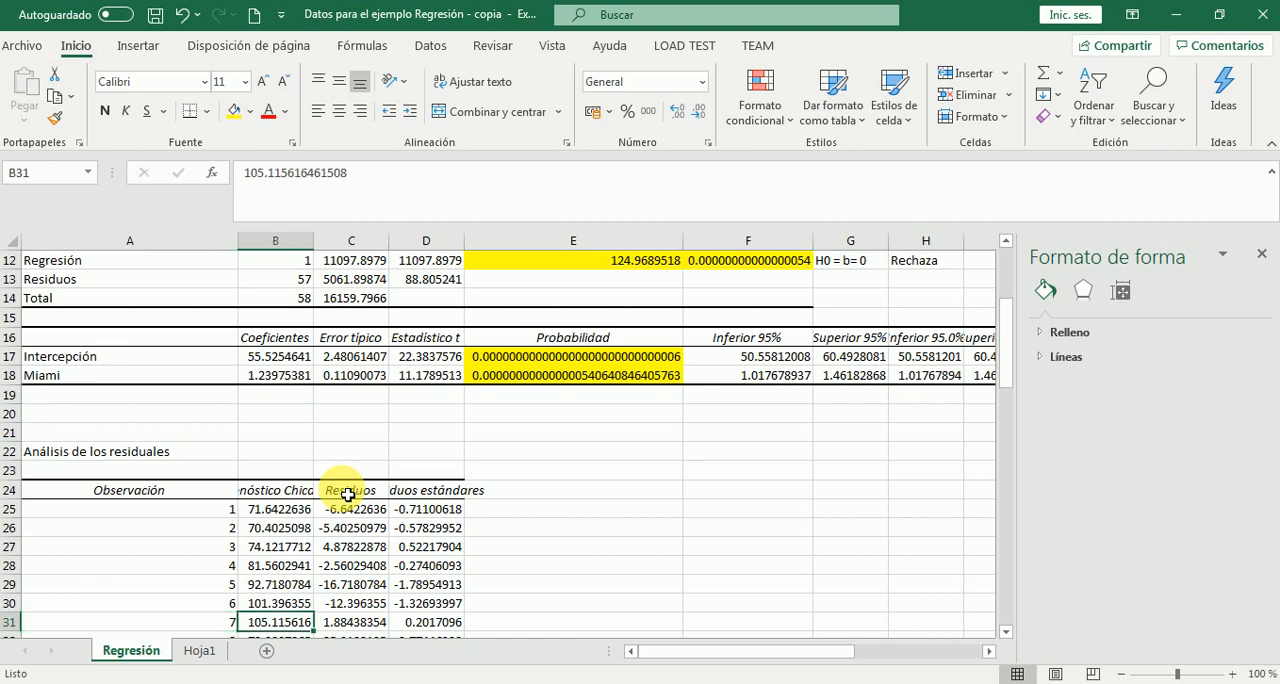
Widen column B of the Regresión sheet so the whole Pronóstico Chicago header fits
left_click(287, 515)
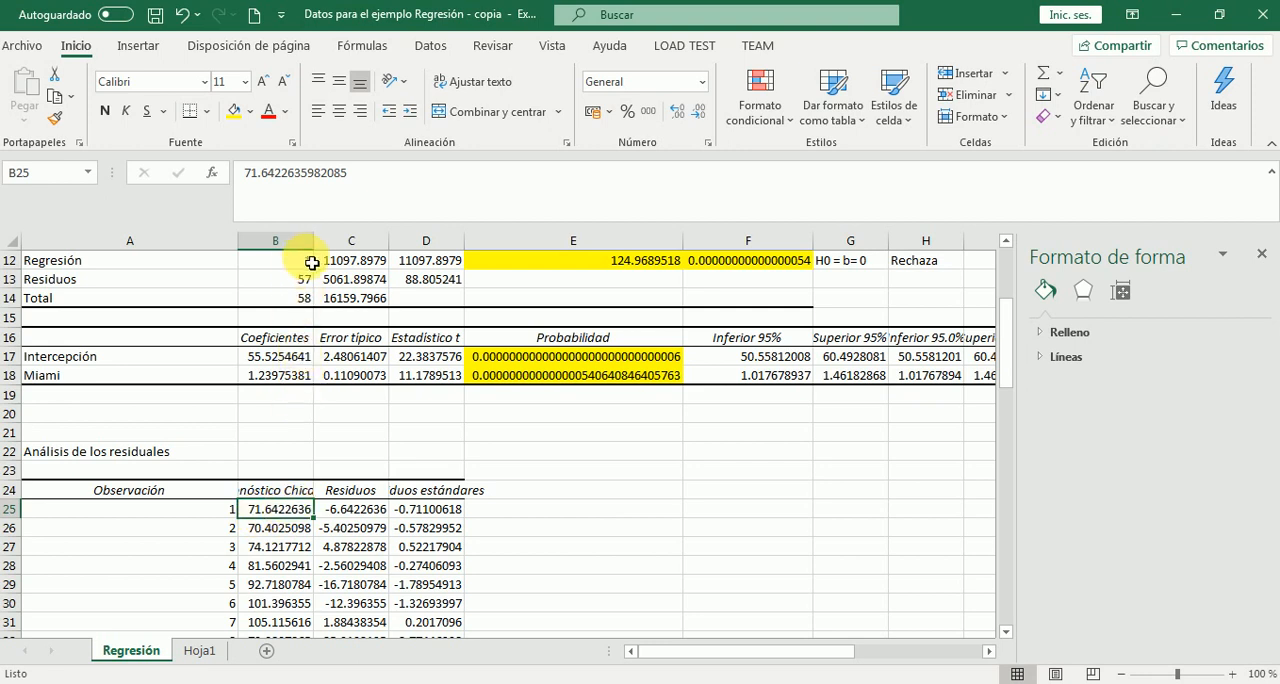
left_click_drag(314, 241, 366, 258)
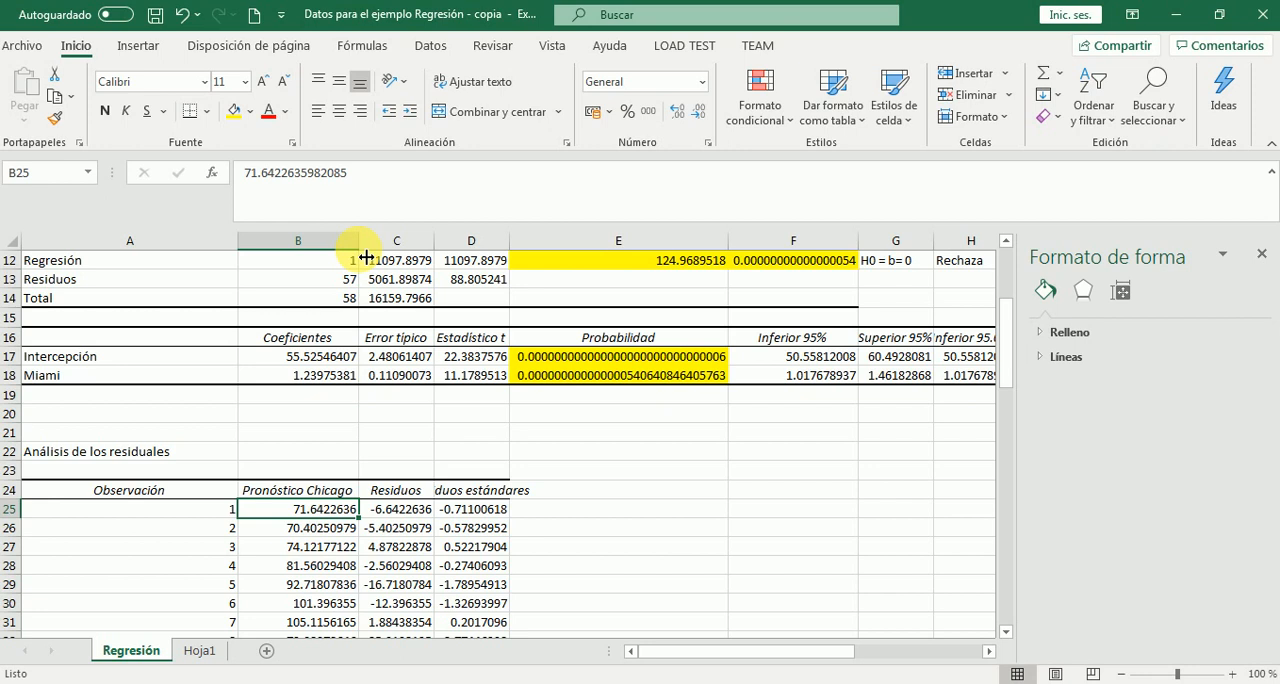
Calculate the first observation's Chicago forecast in cell E25 with the formula =B17+B18*Hoja1!C4
left_click(535, 519)
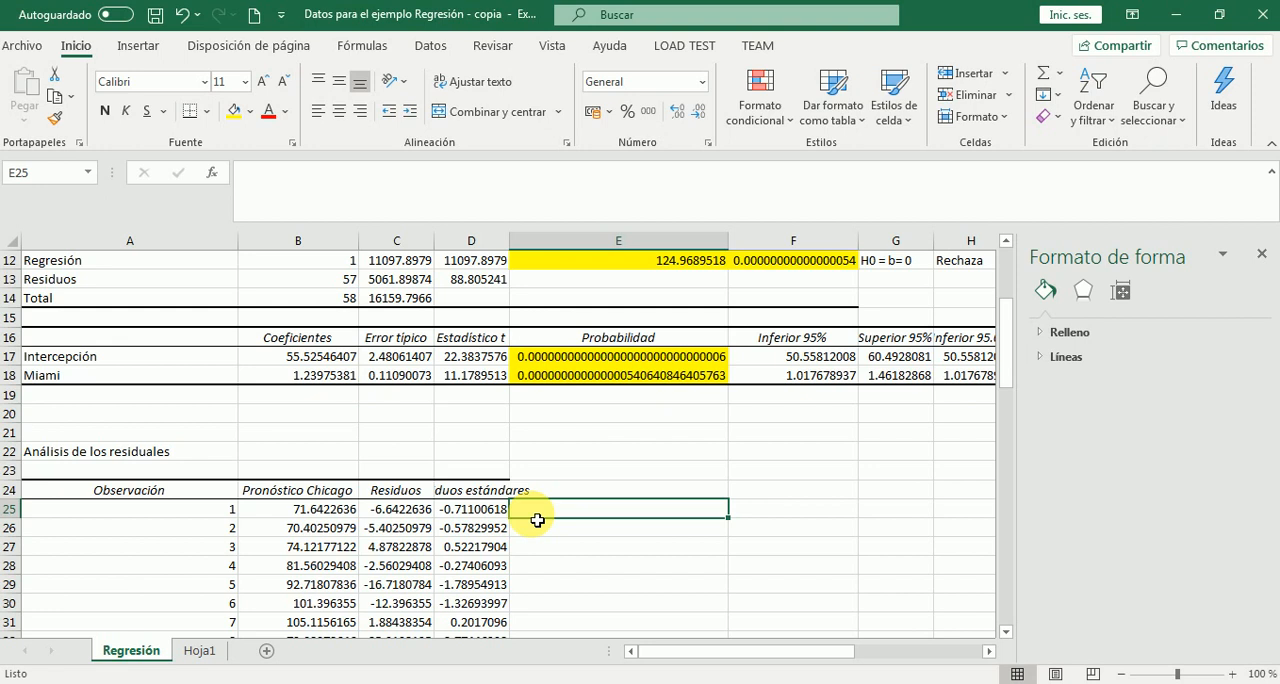
type("=")
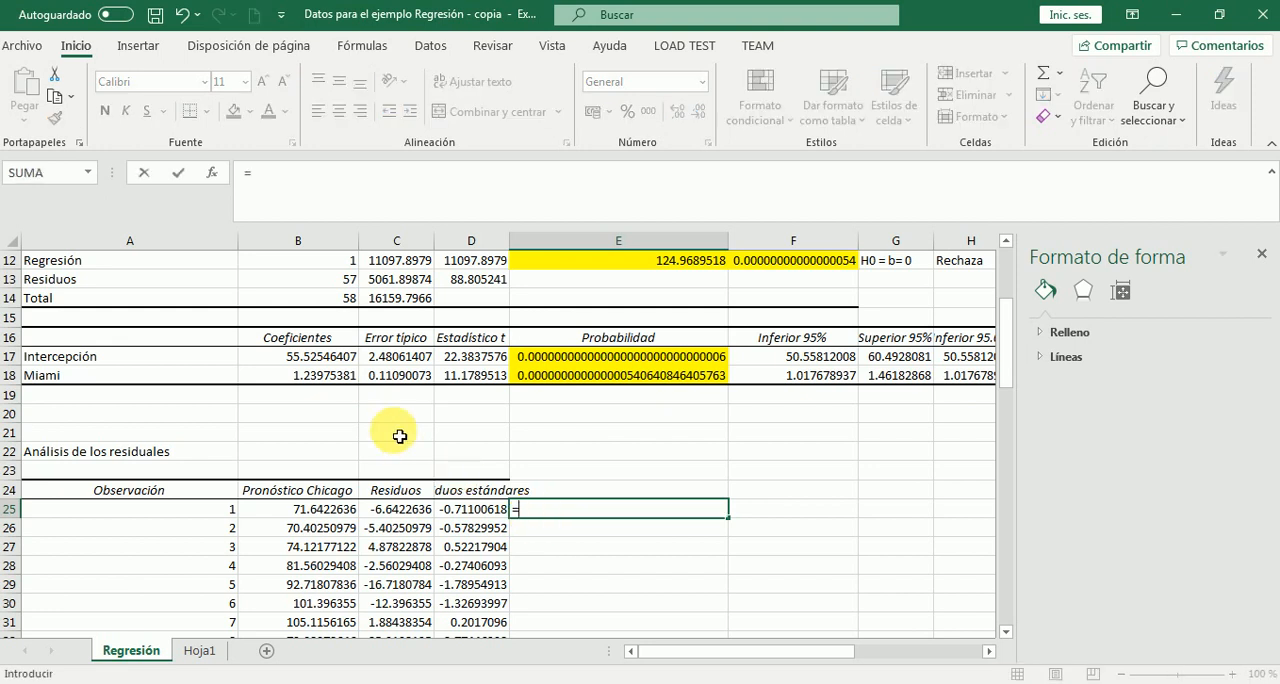
left_click(345, 360)
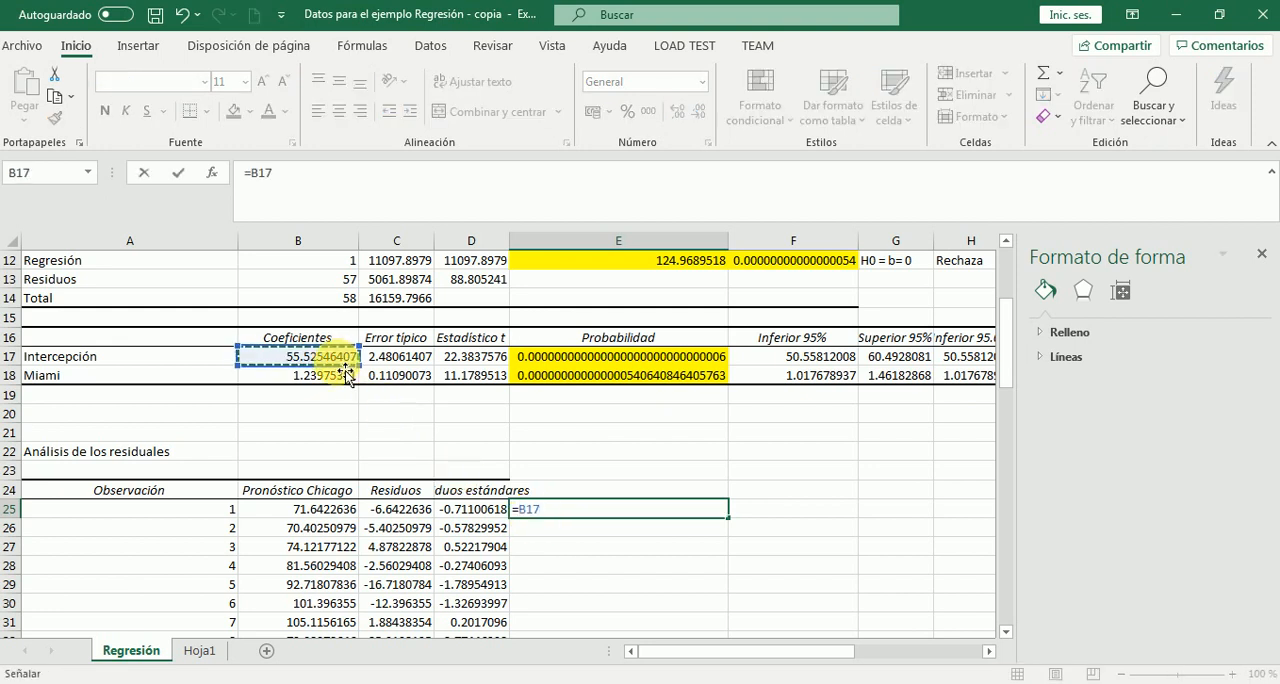
type("+")
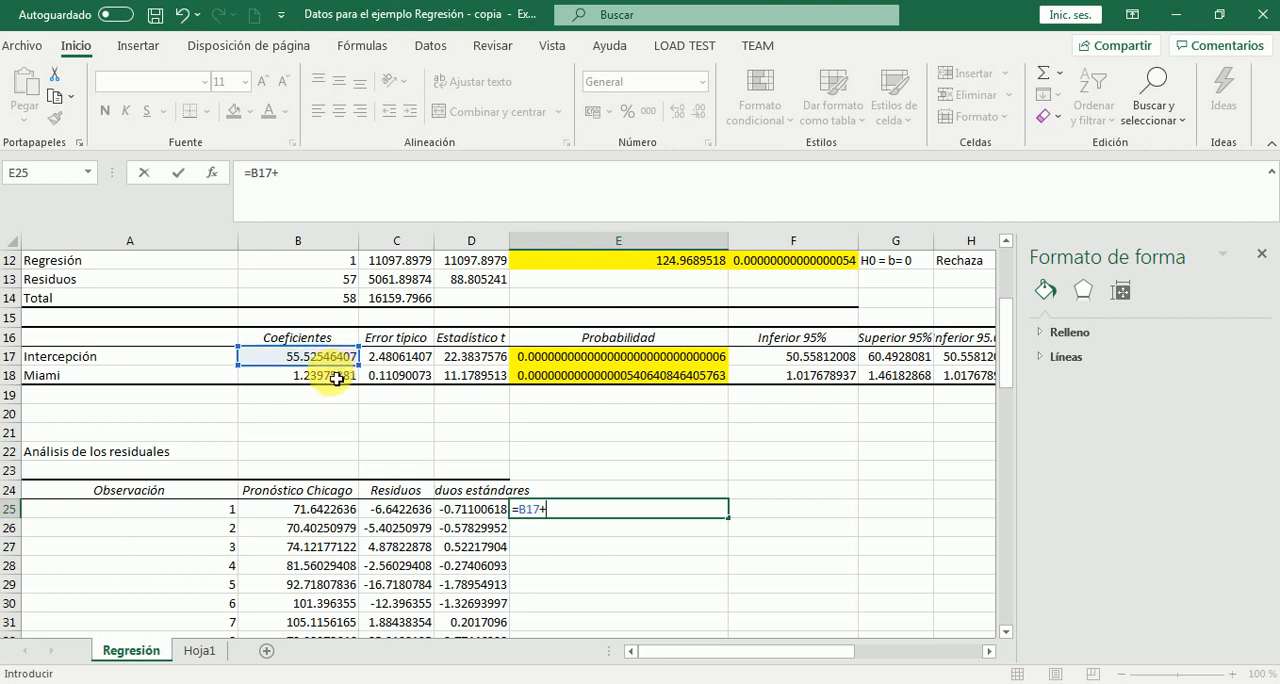
left_click(336, 378)
type("+")
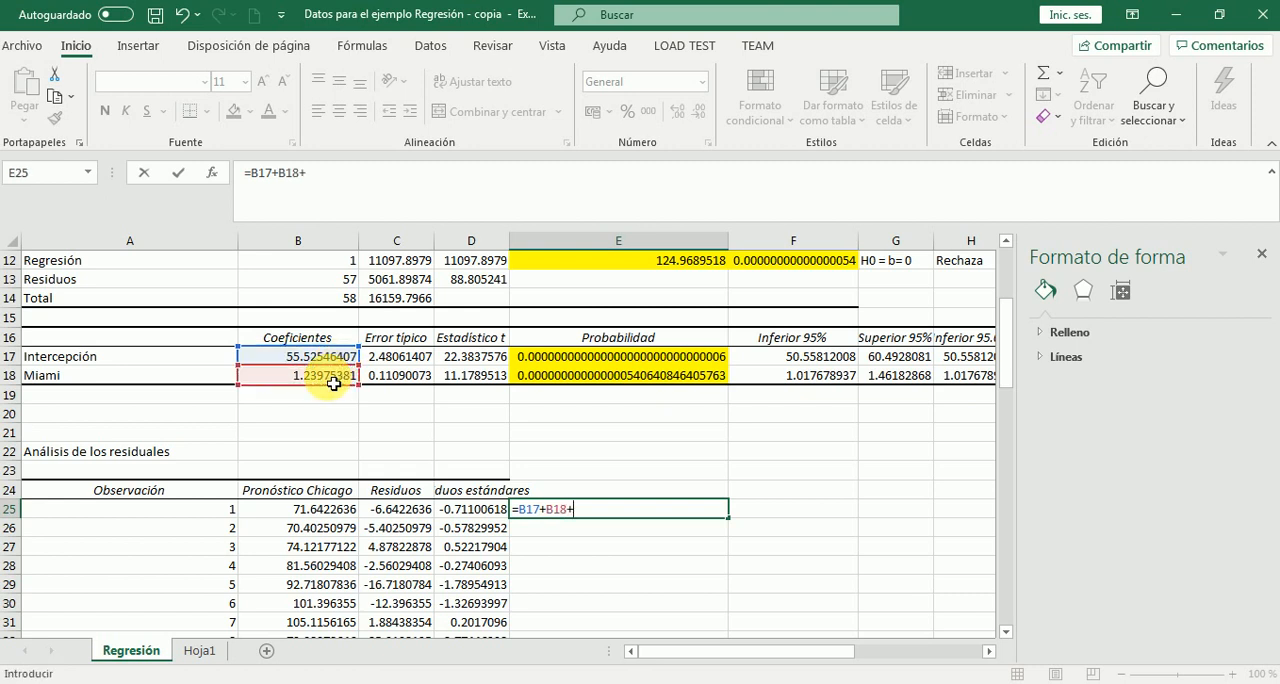
key("BackSpace")
type("*")
left_click(201, 652)
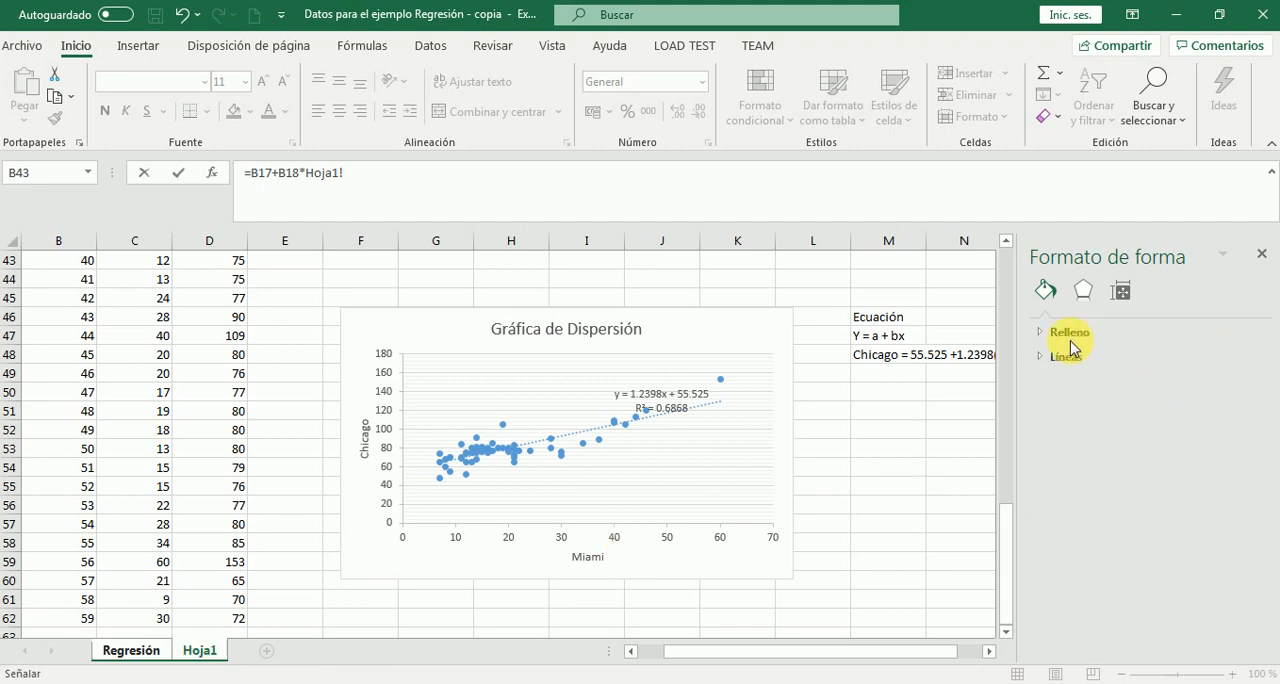
left_click(1007, 243)
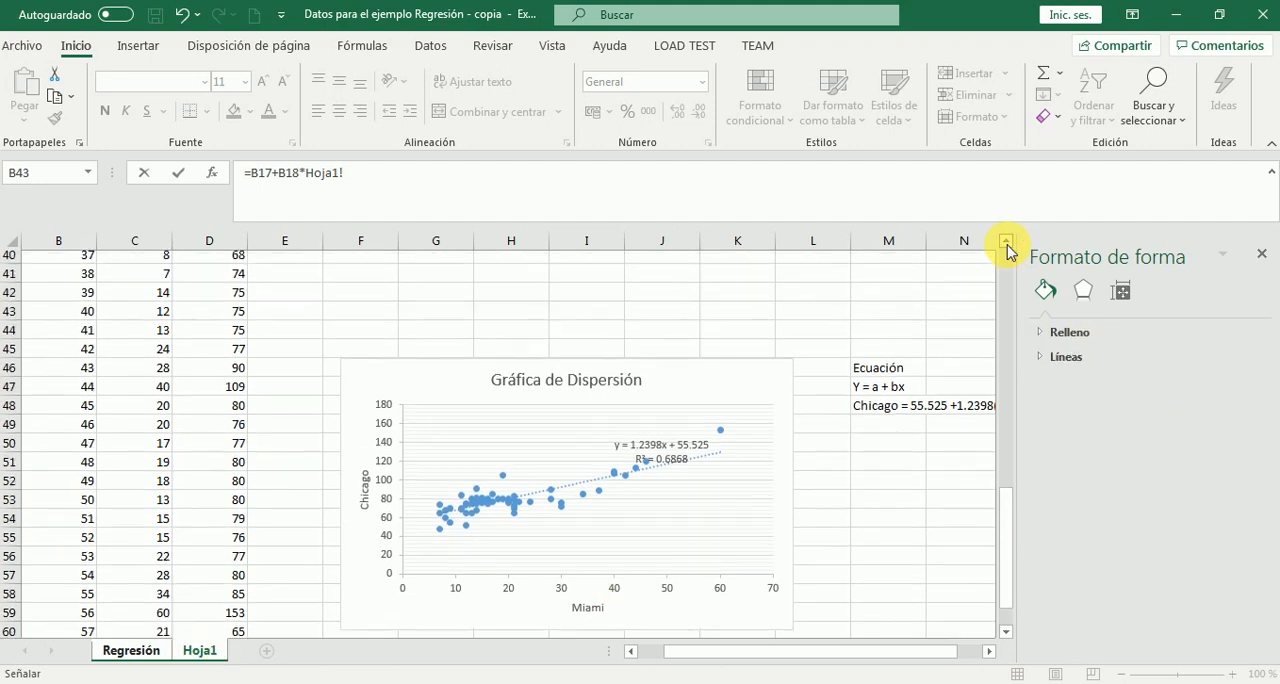
left_click_drag(1007, 243, 1007, 243)
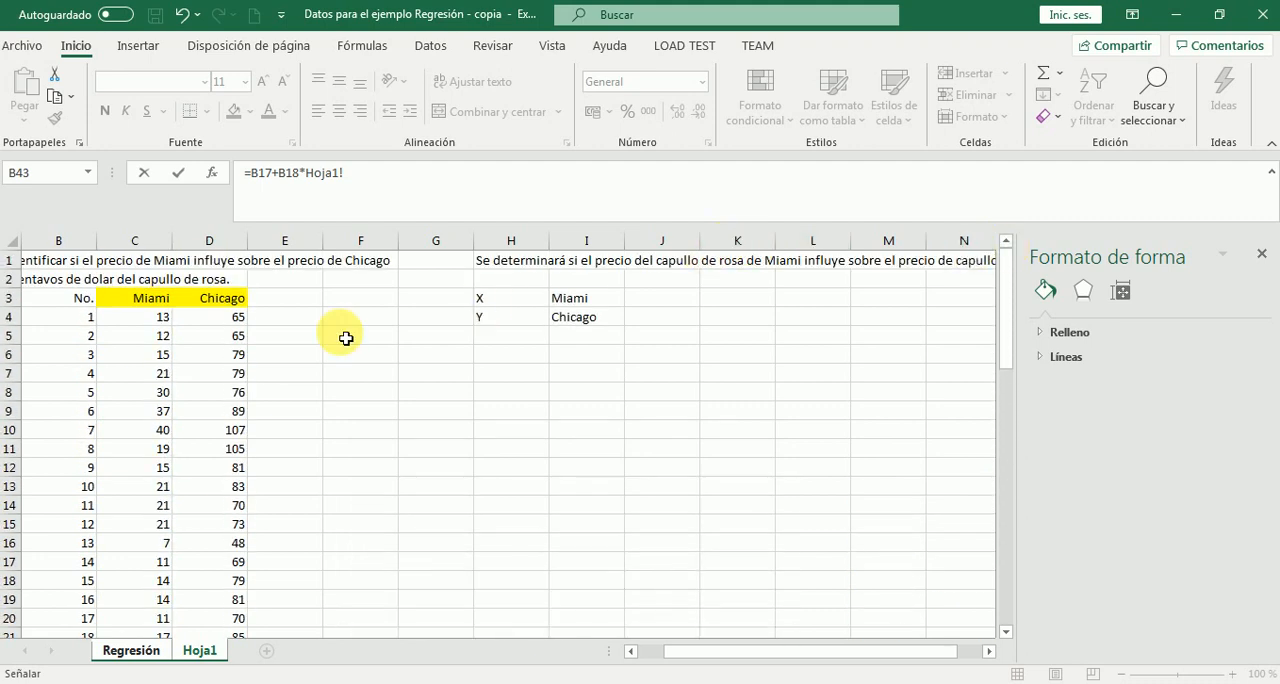
left_click(163, 325)
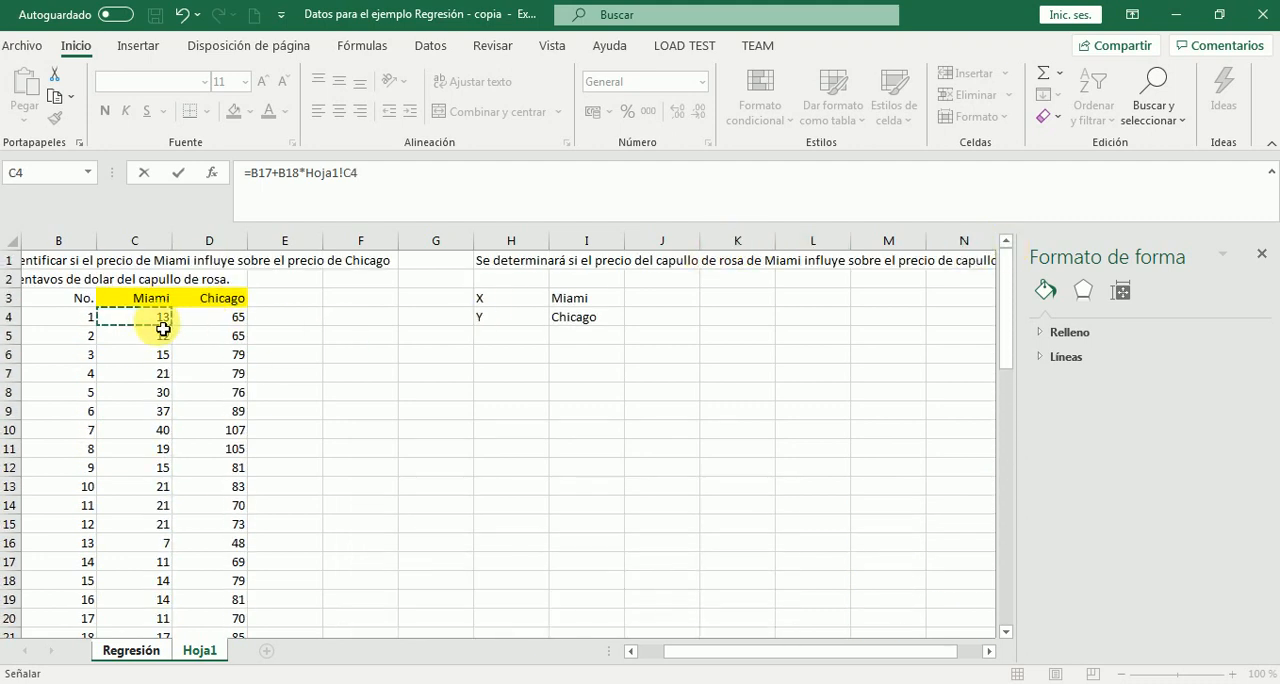
key("Return")
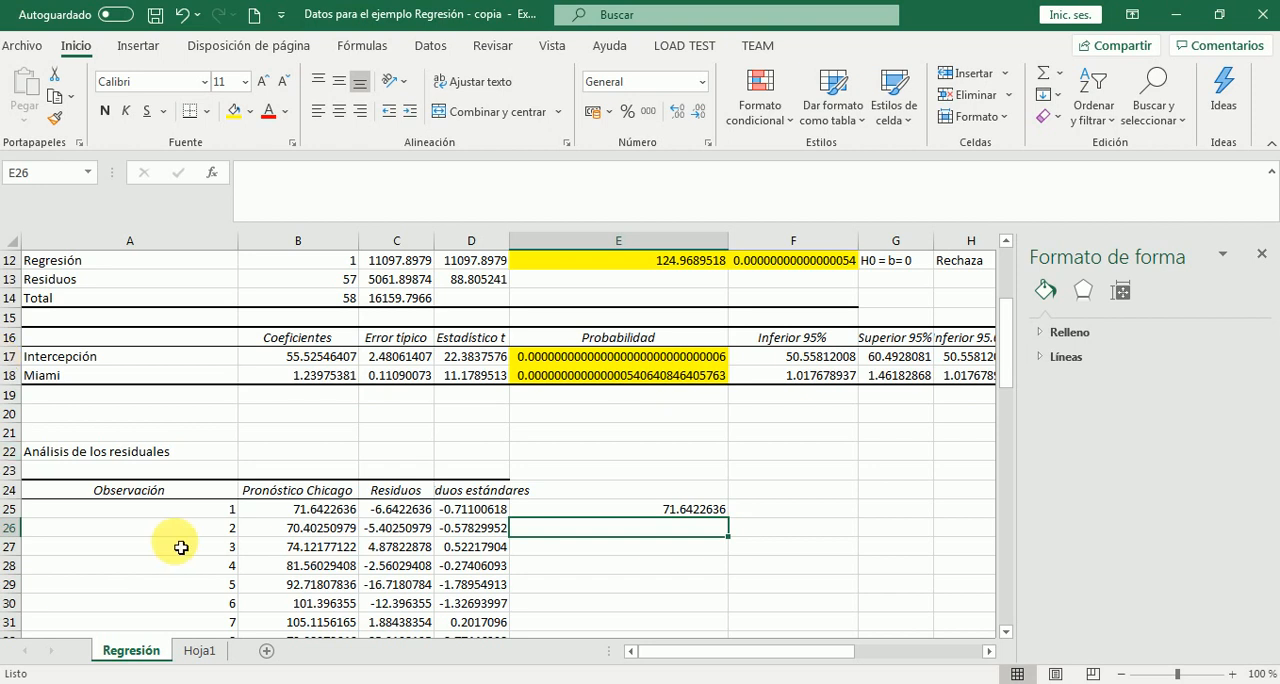
Review the price data on Hoja1, and calculate the first observation's forecast-minus-actual difference in cell F25 of Regresión as =B25-Hoja1!D4
left_click(201, 651)
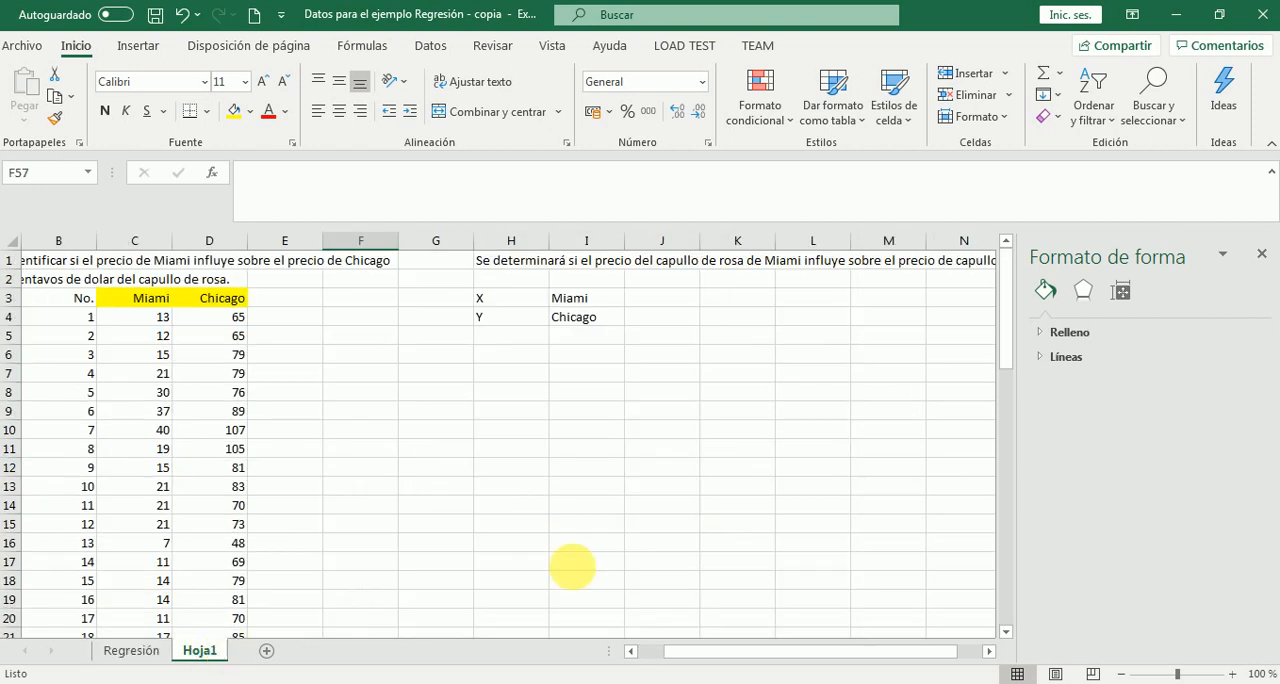
left_click_drag(1006, 343, 999, 530)
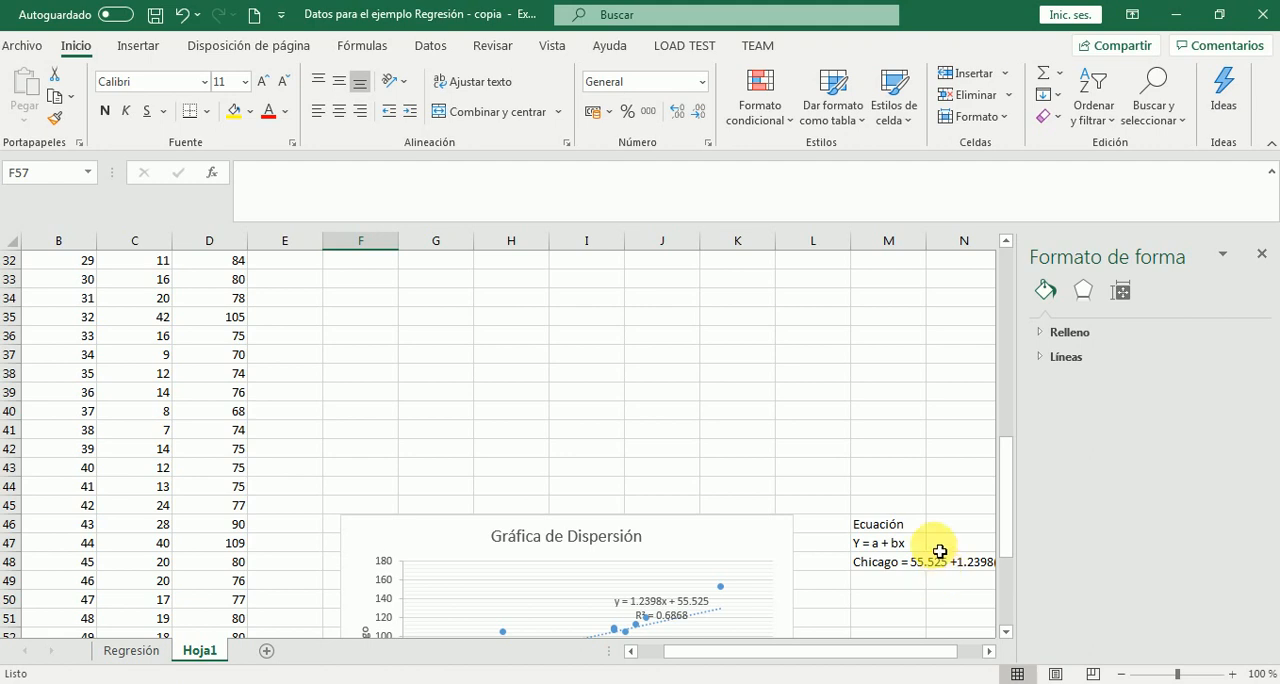
left_click(130, 650)
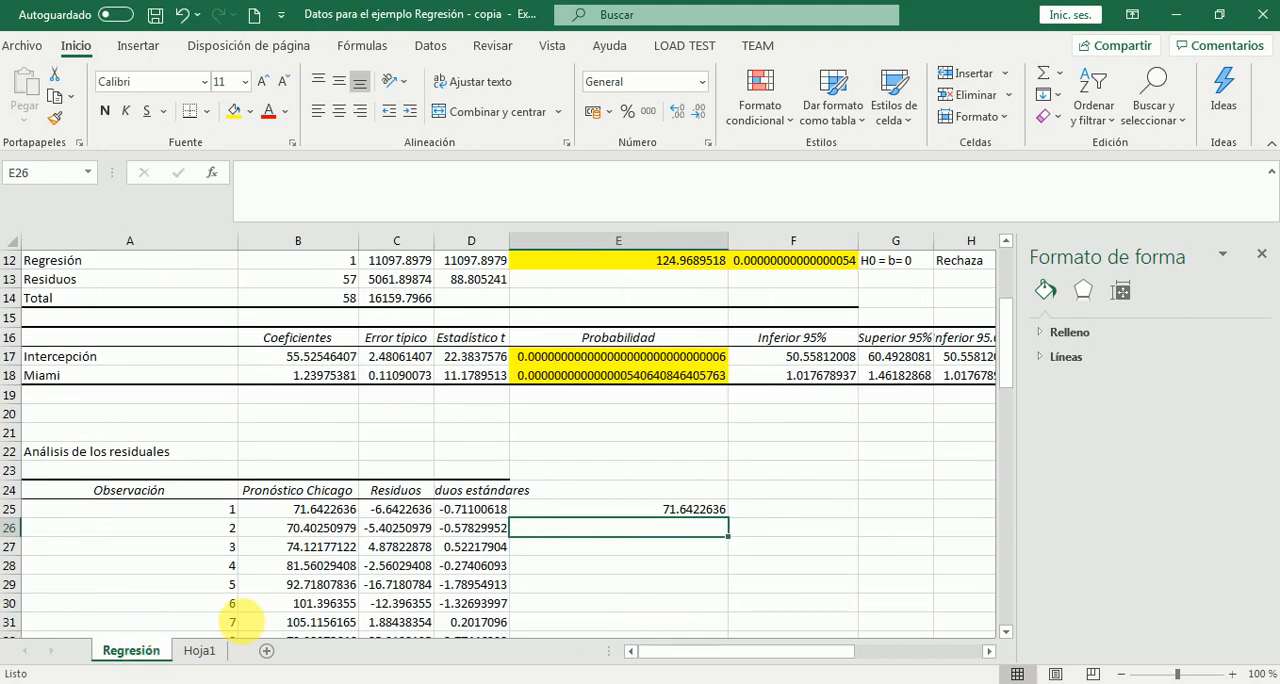
left_click(699, 517)
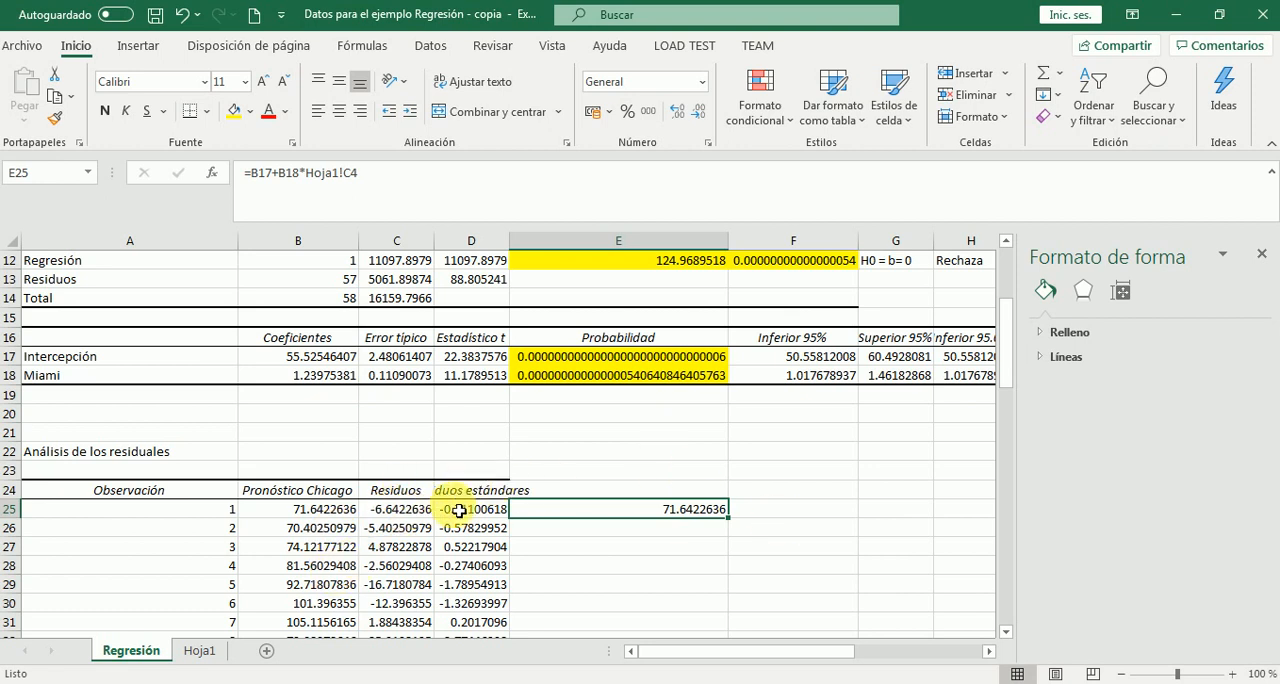
left_click(808, 513)
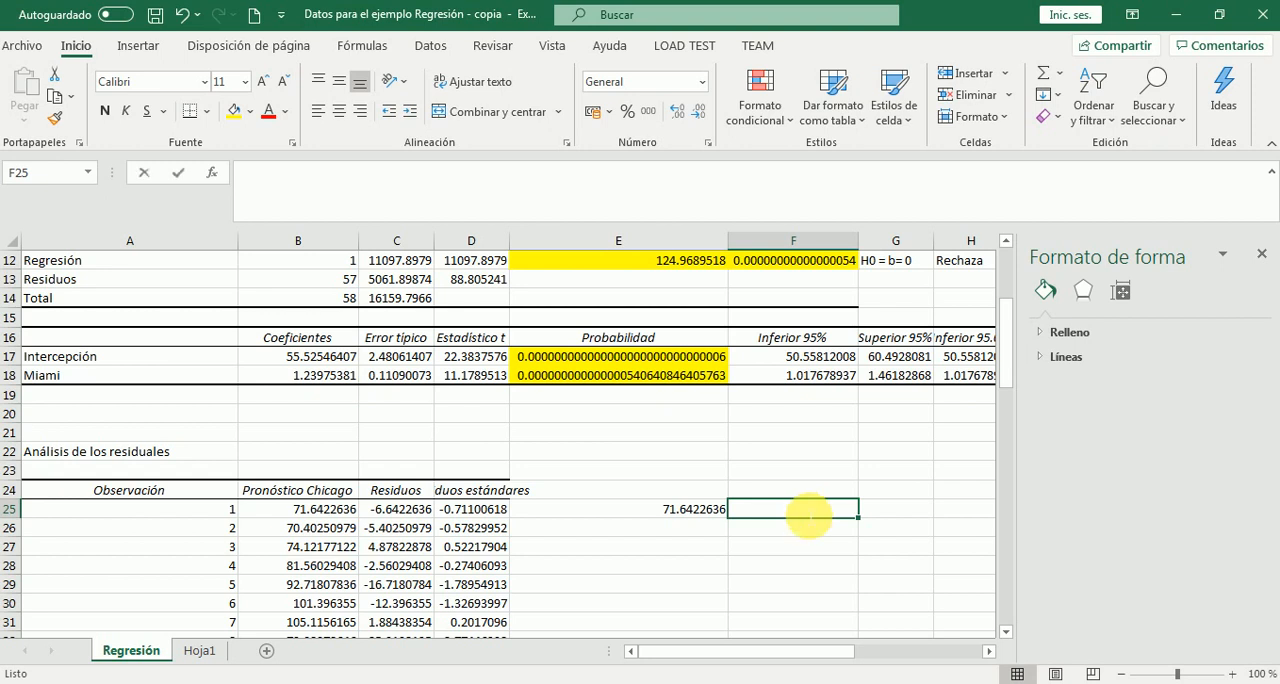
type("=")
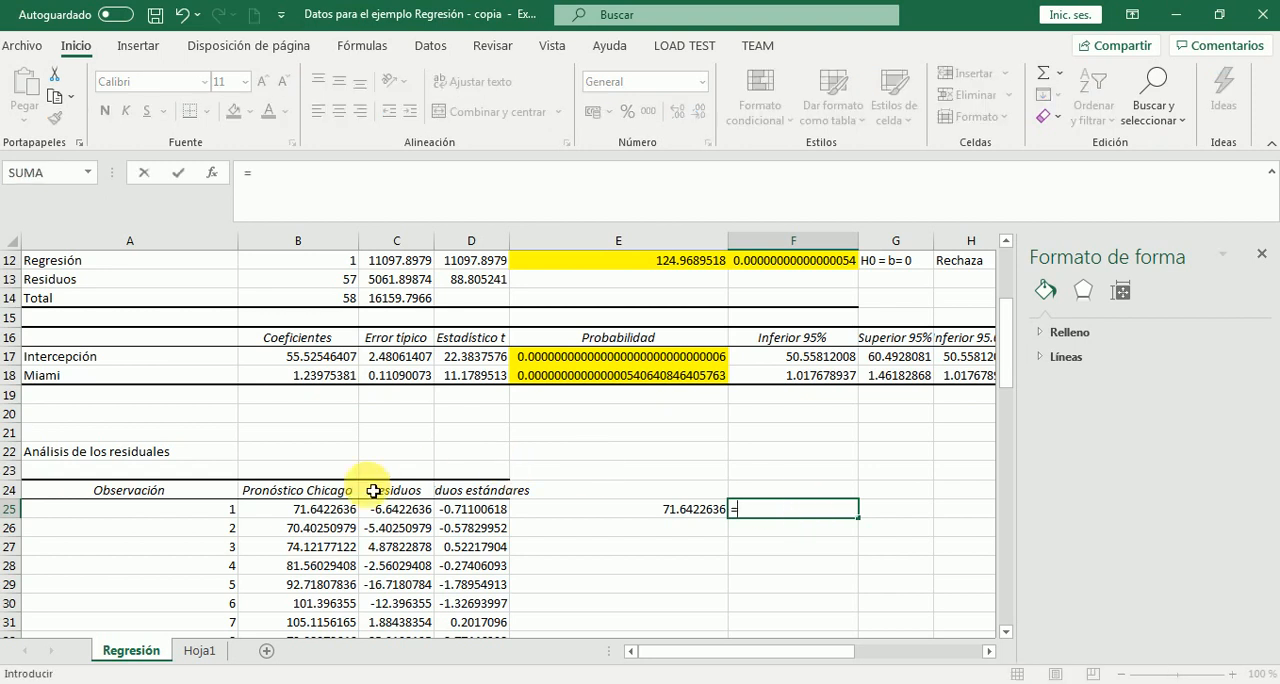
left_click(322, 512)
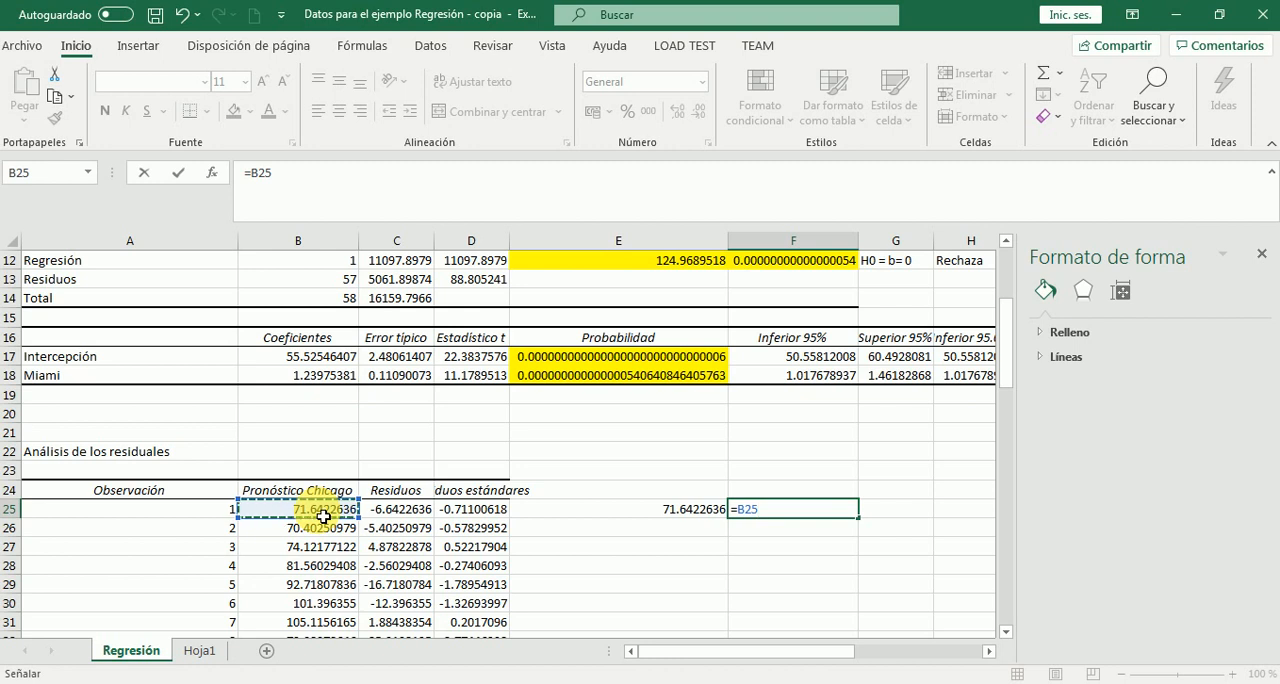
type("-")
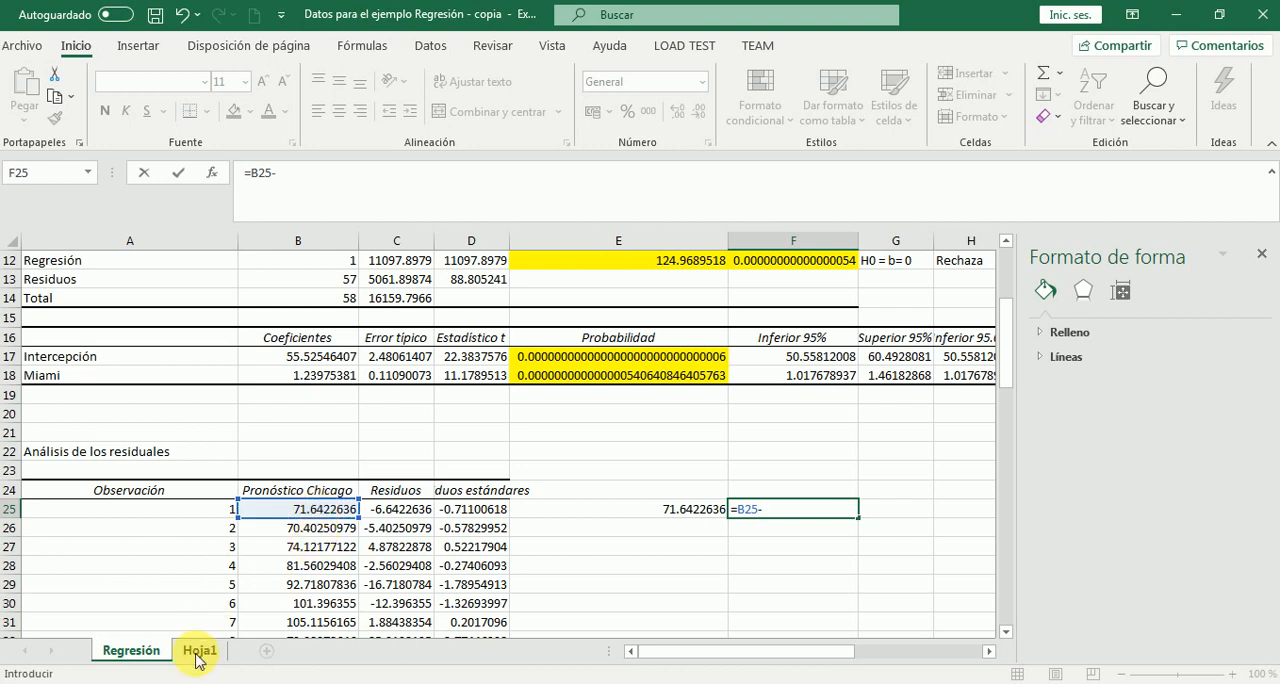
left_click(199, 651)
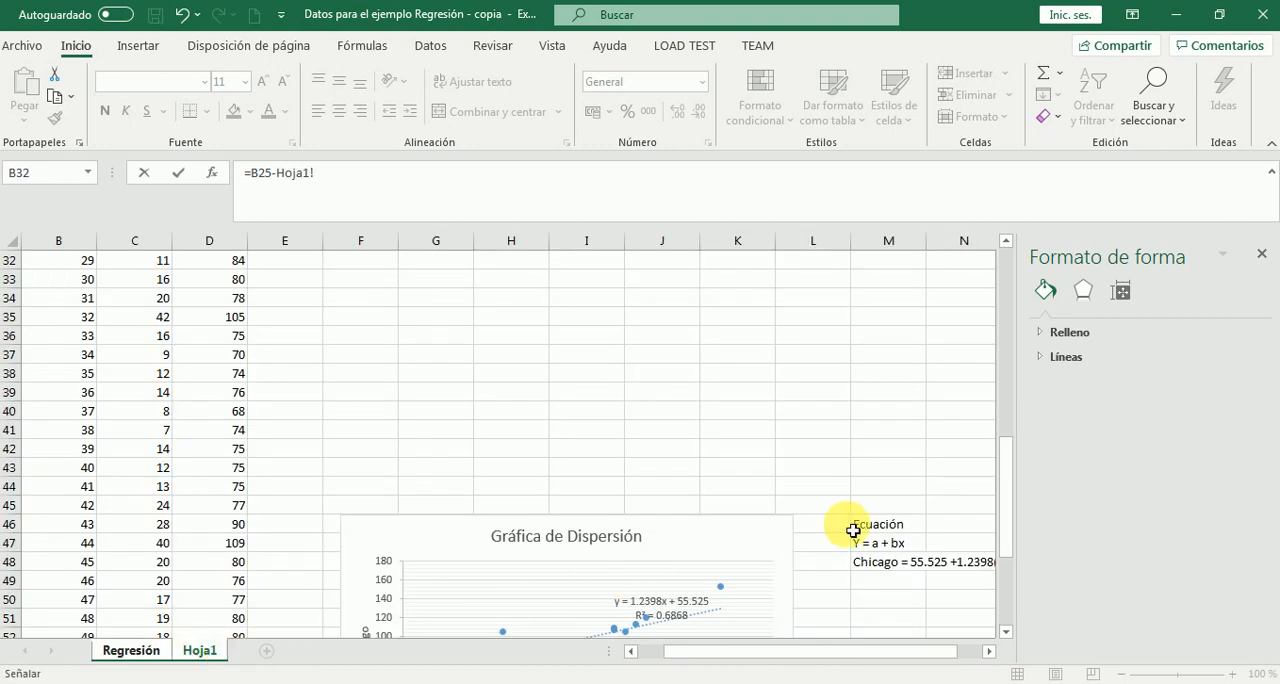
left_click_drag(1003, 487, 1006, 277)
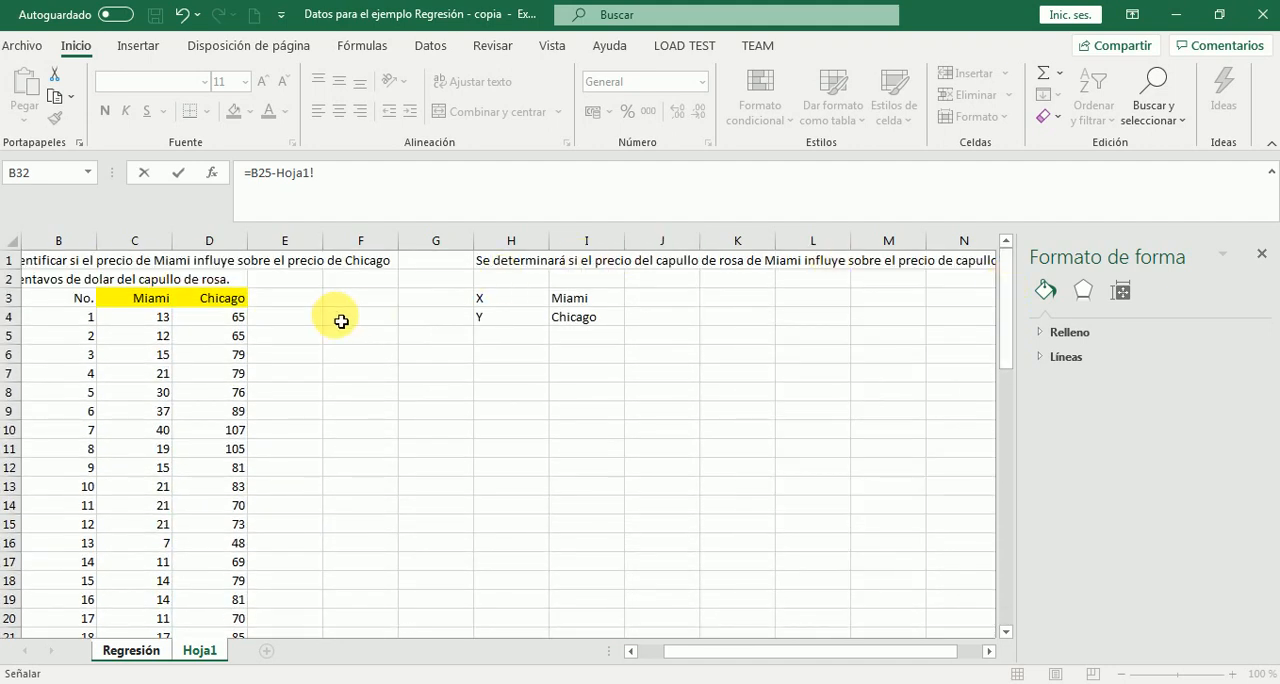
left_click(237, 320)
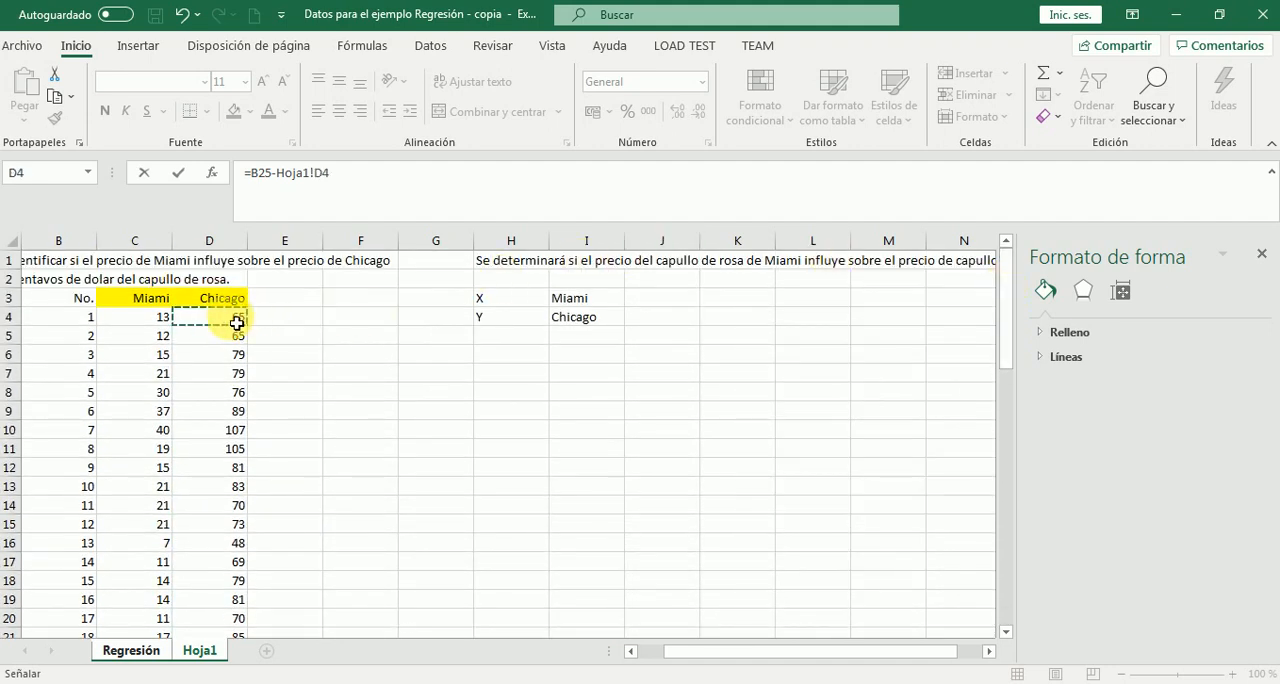
key("Return")
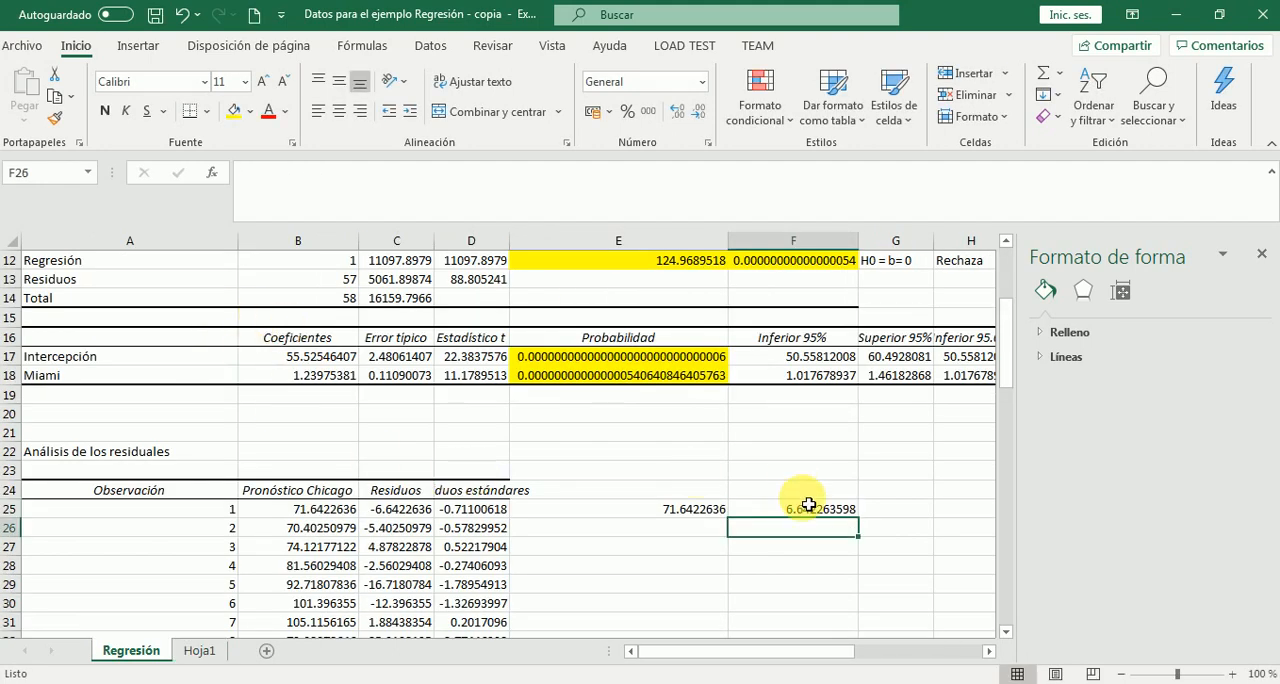
left_click(814, 514)
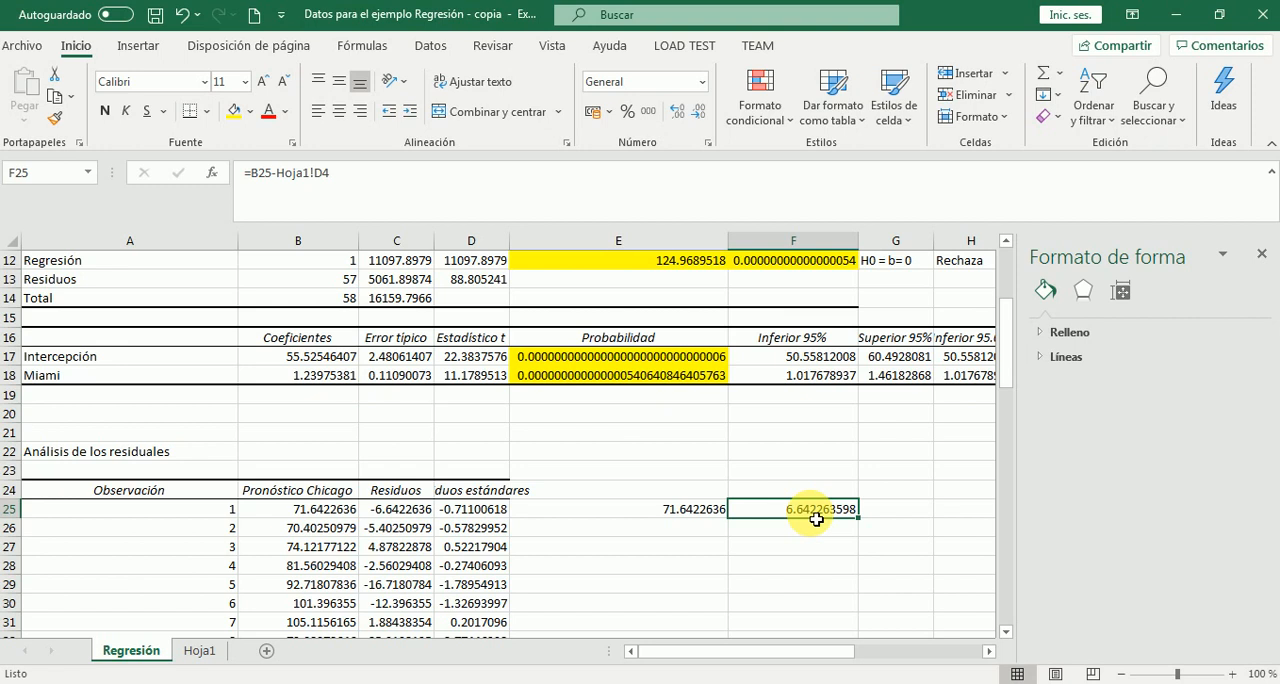
left_click(476, 515)
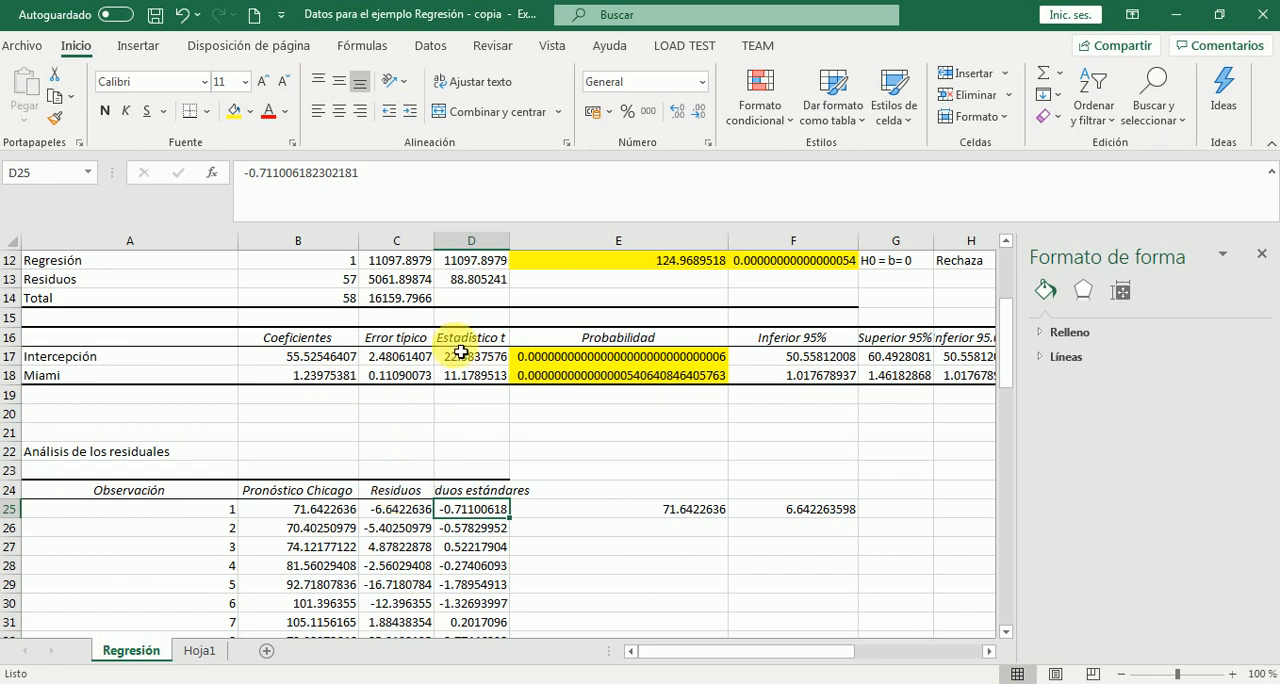
Open the Estadística descriptiva data analysis and set its input range to the Residuos column with its header, $C$24:$C$83
left_click(428, 50)
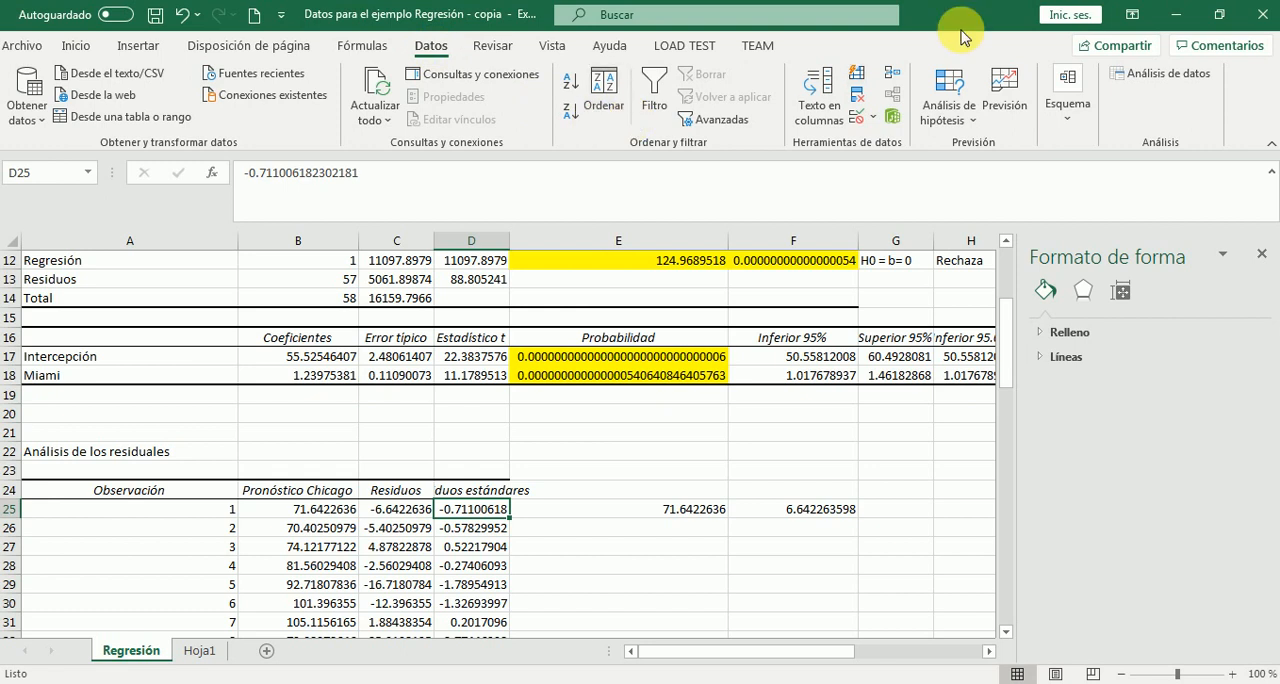
left_click(1160, 76)
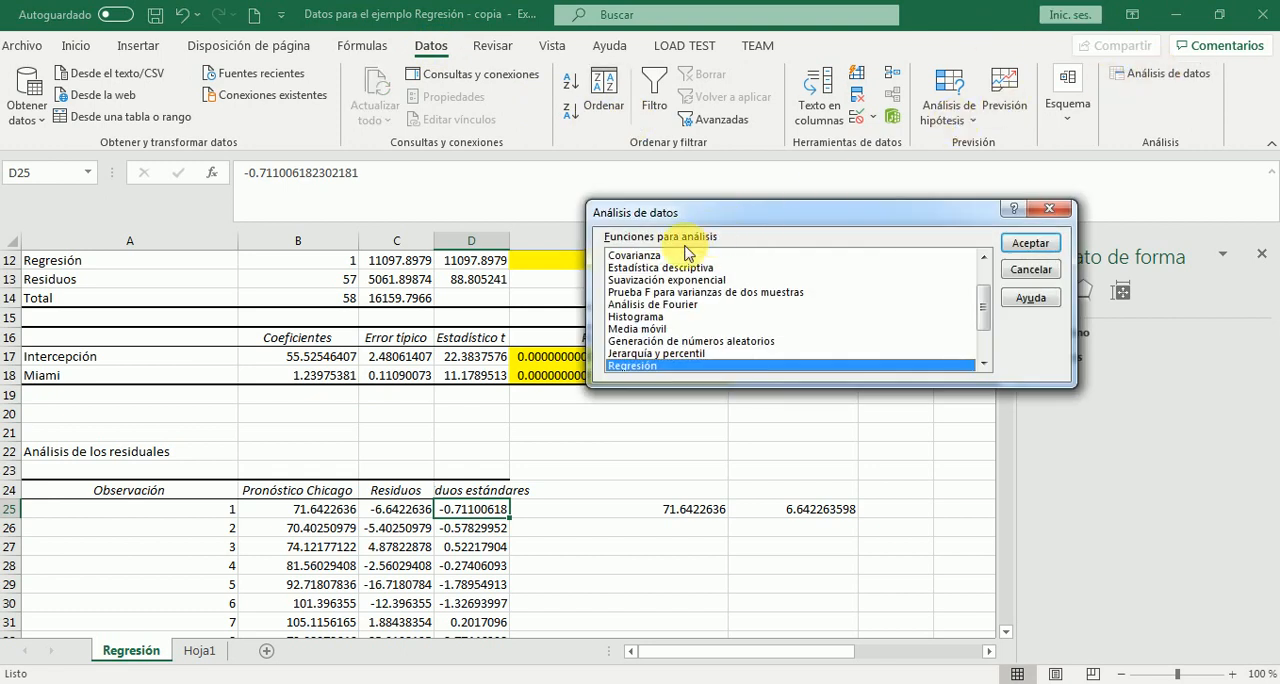
left_click(670, 268)
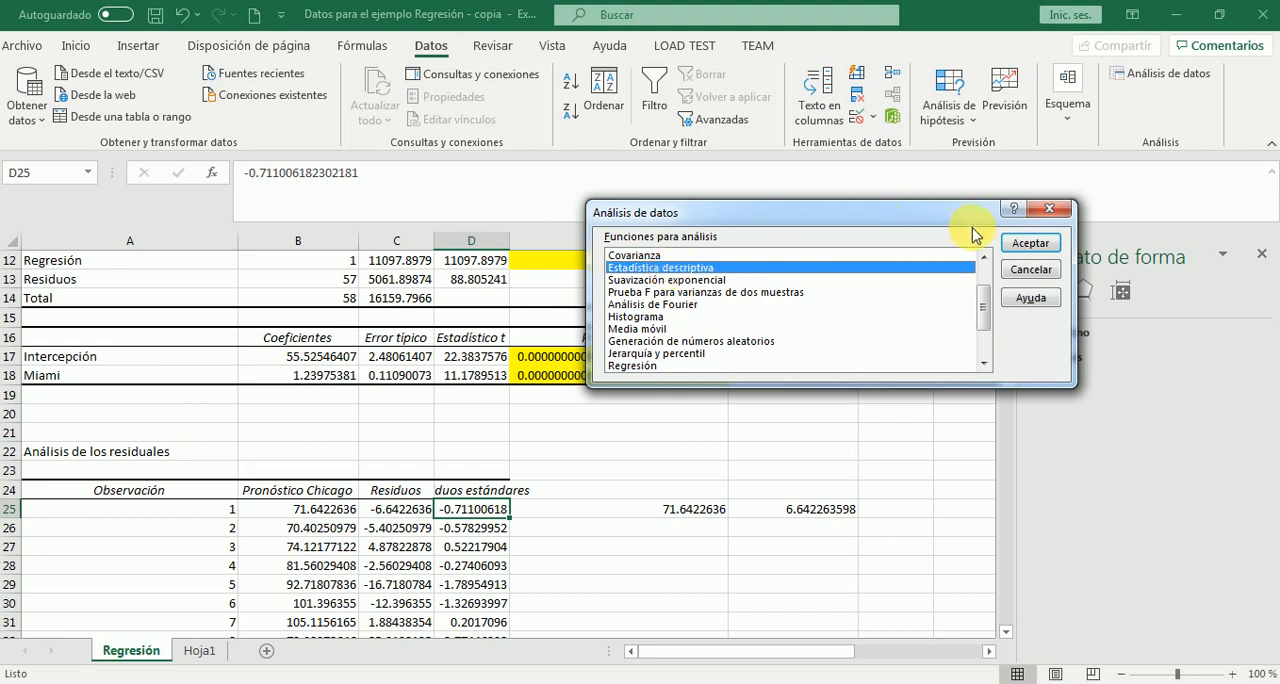
left_click(1012, 245)
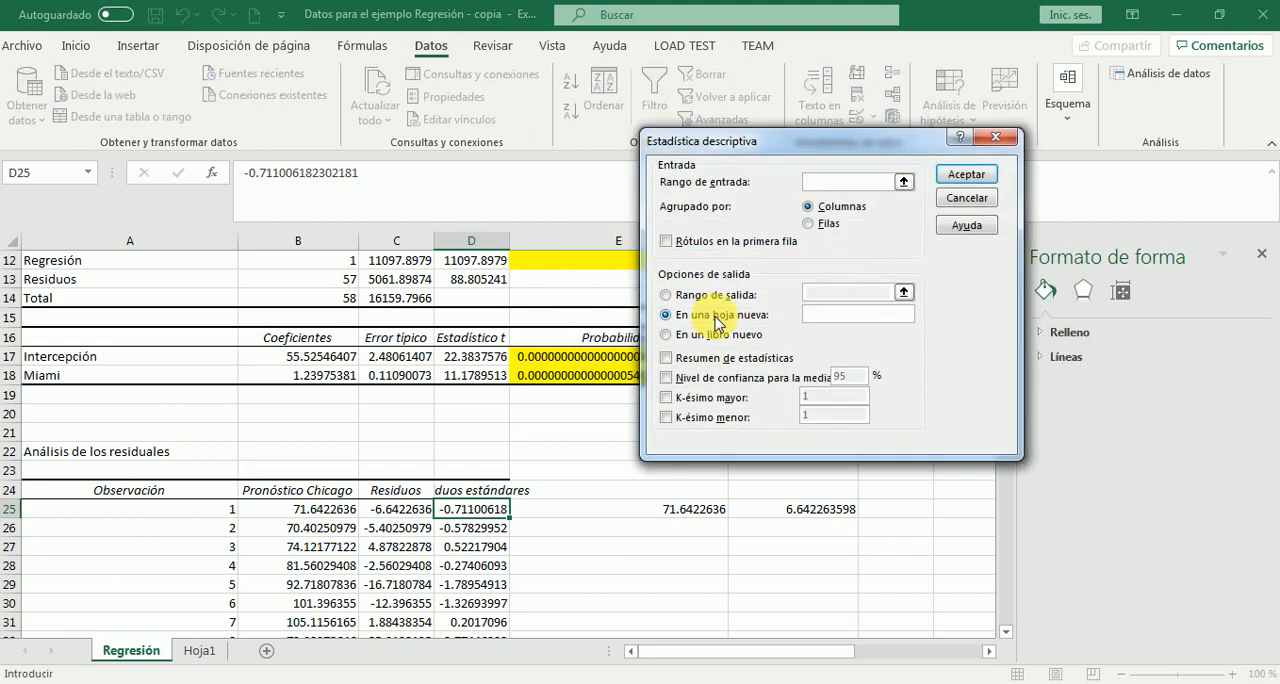
left_click(904, 181)
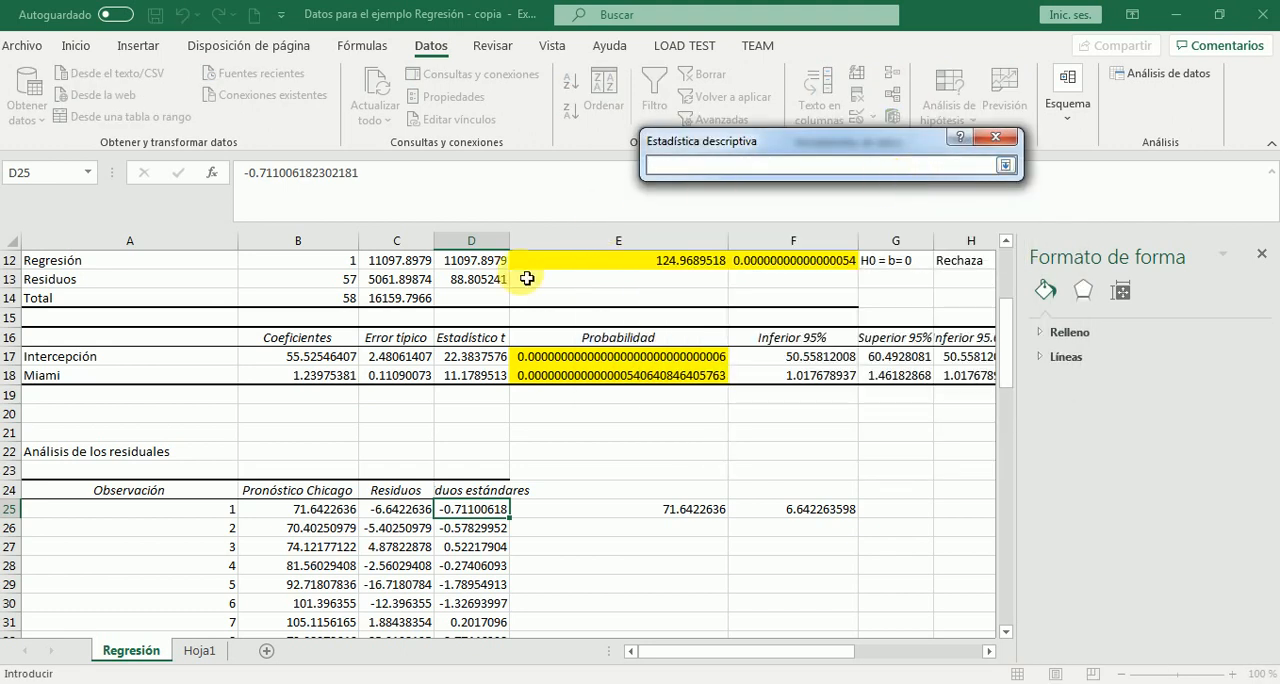
left_click(383, 497)
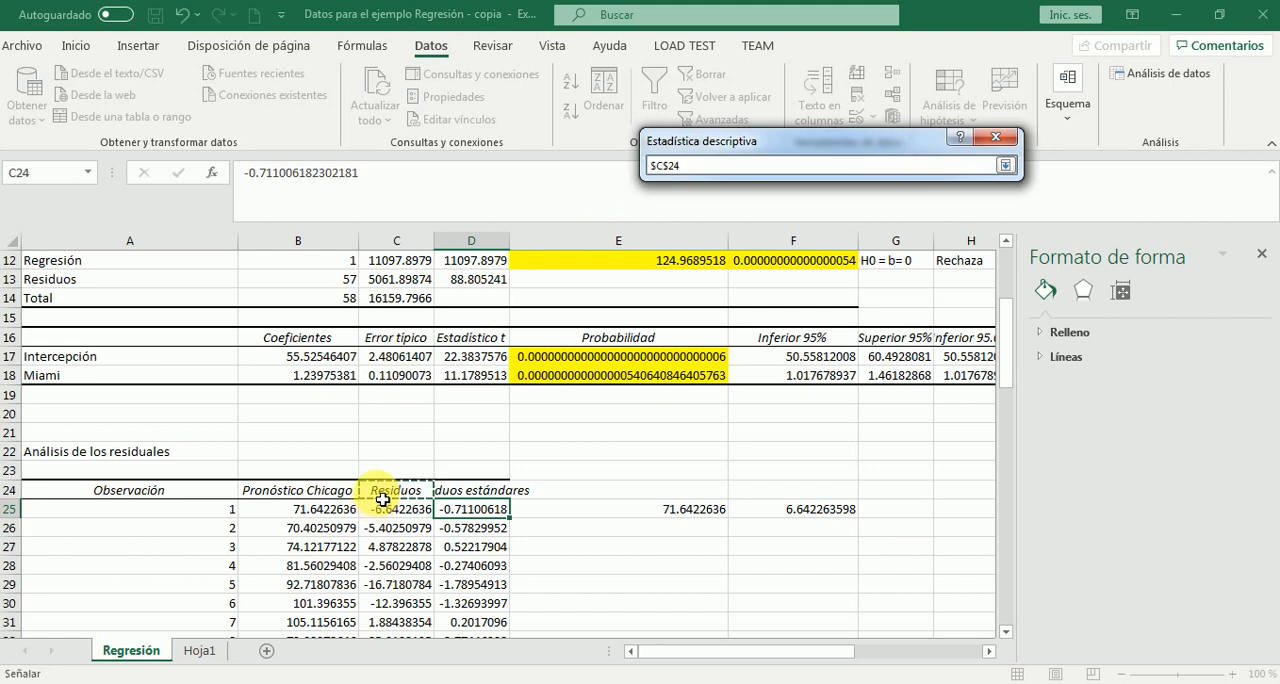
key("ctrl+shift+Down")
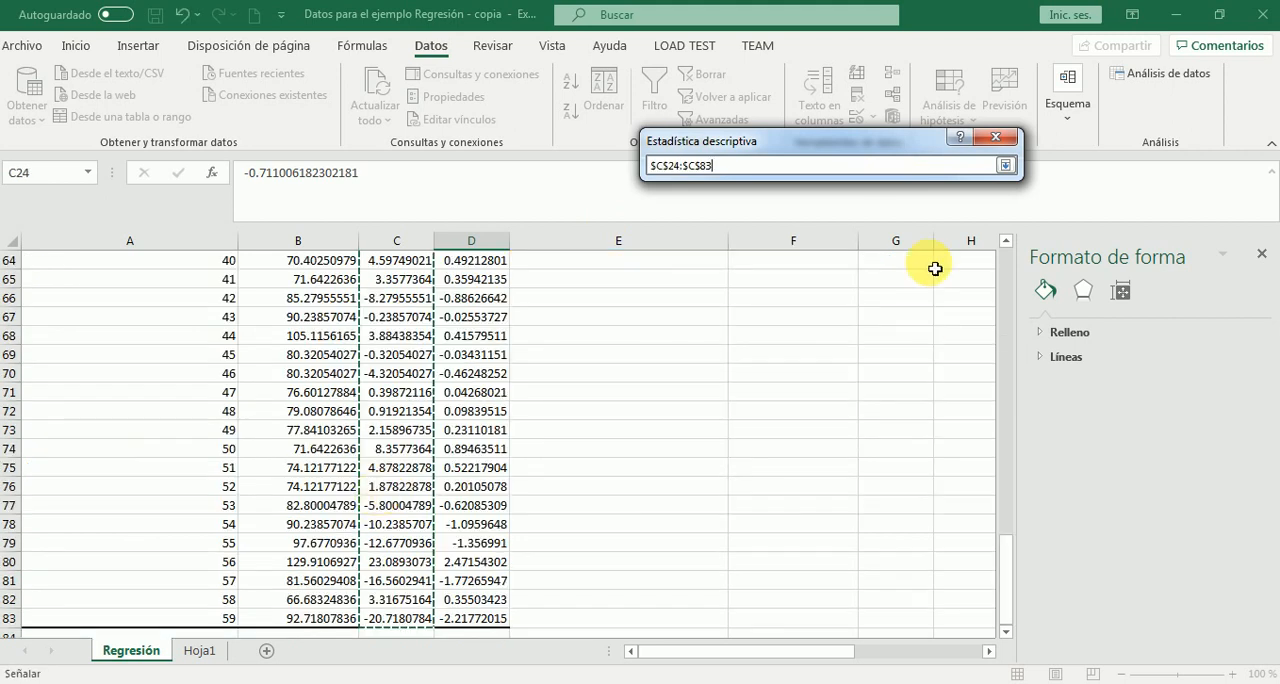
left_click(1004, 166)
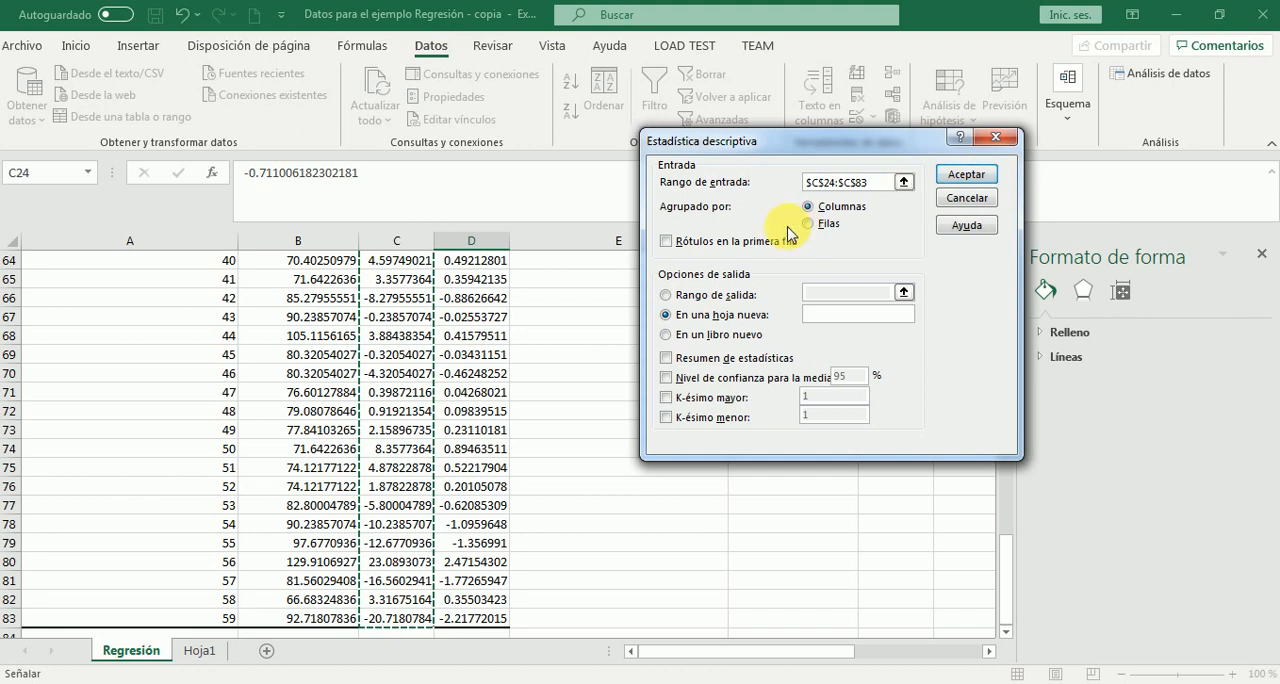
Mark the first row as labels and direct the descriptive statistics output to a new sheet named Estadistica Descriptiva
left_click(667, 243)
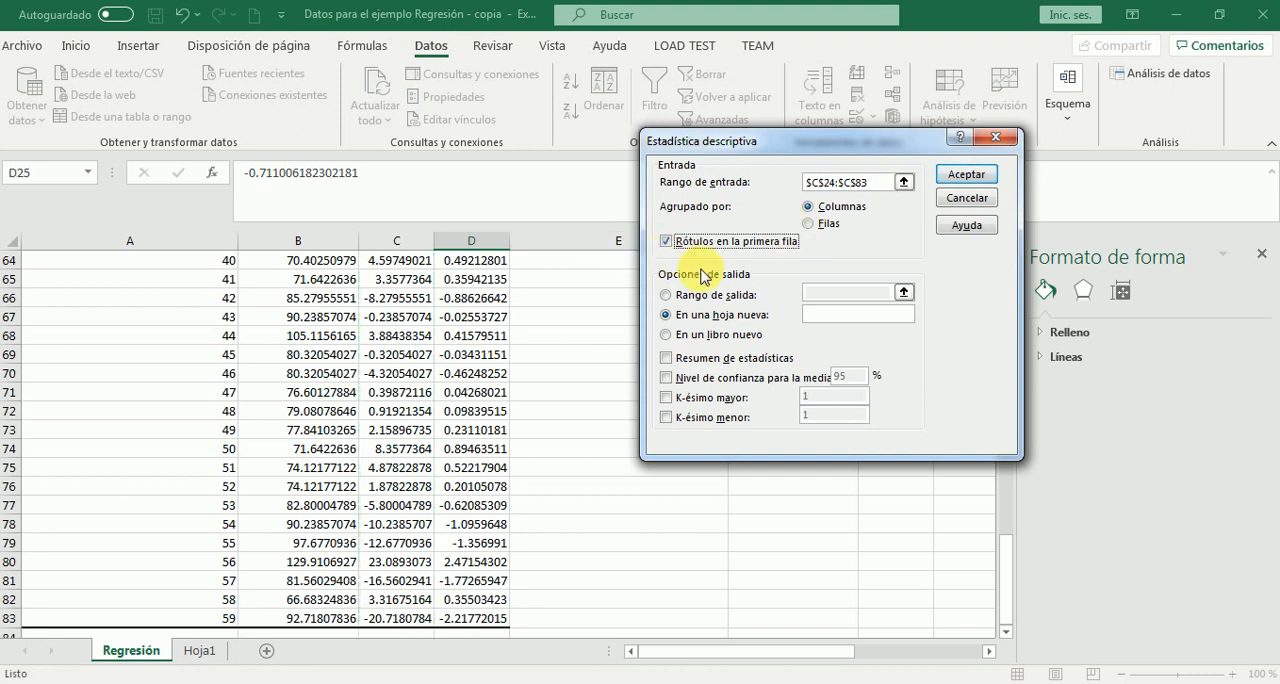
left_click(820, 315)
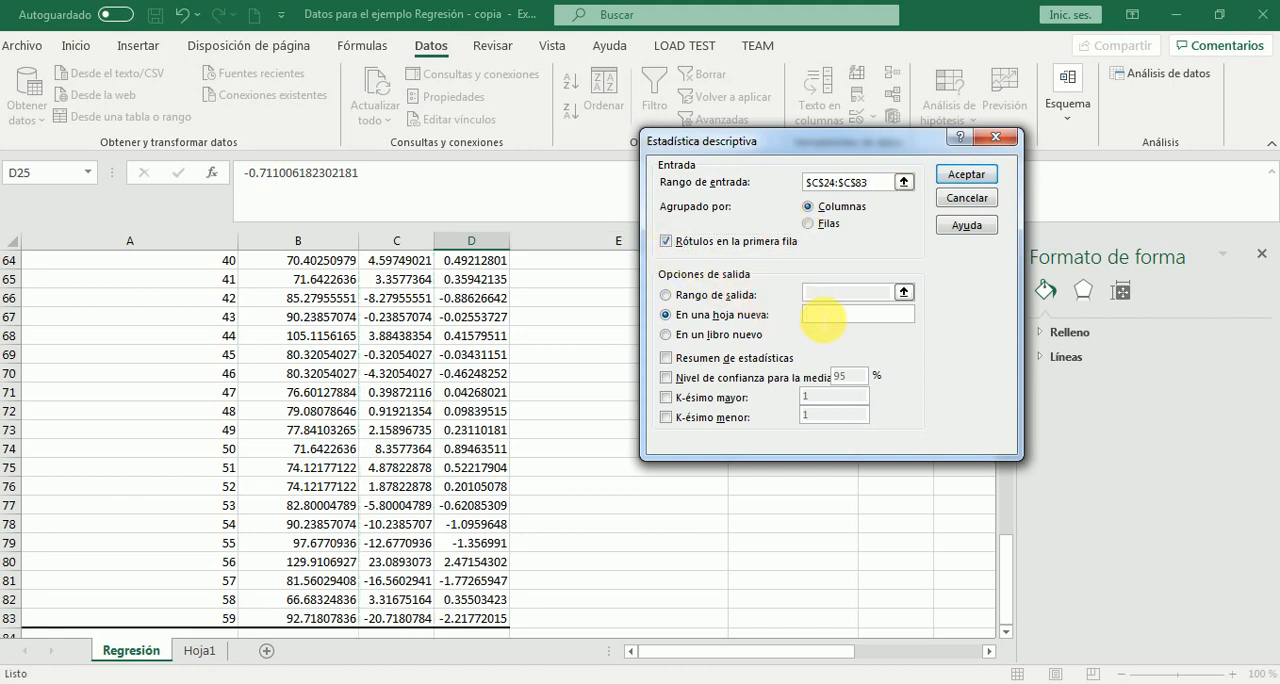
type("Estadística Desc")
type("riptiva")
Include the summary statistics, 95% confidence level for the mean, and K-ésimo mayor and menor of 1, and run the analysis
left_click(666, 377)
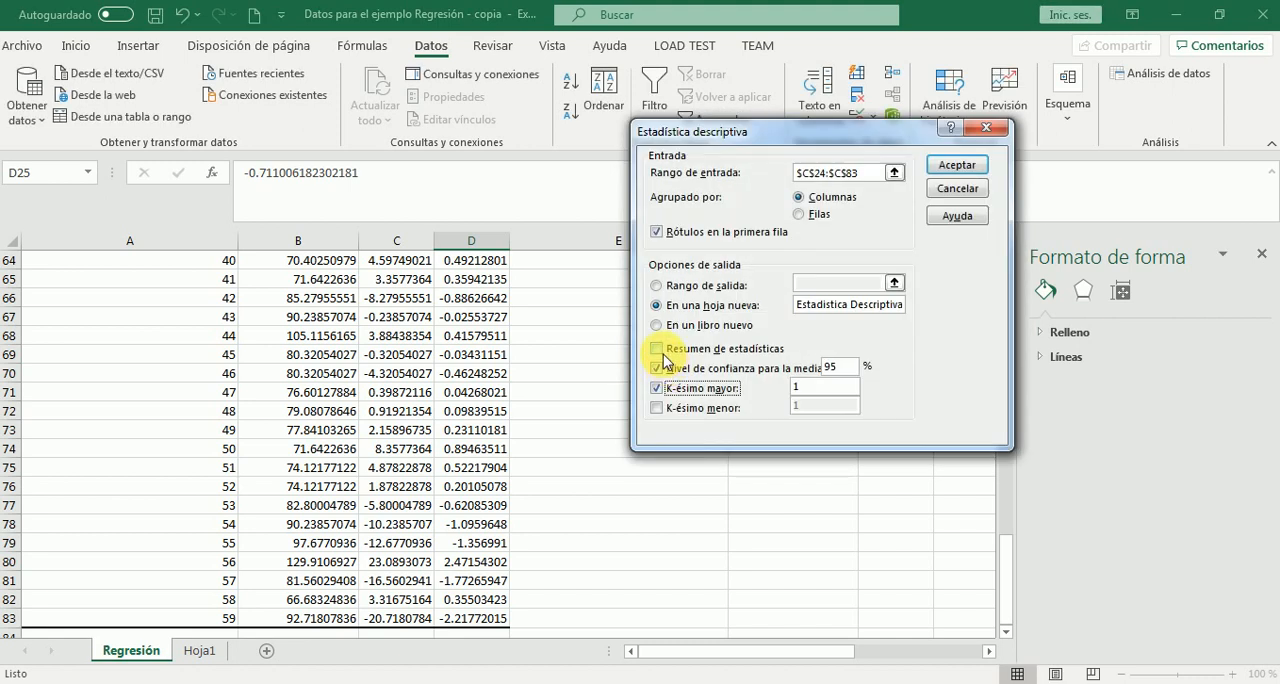
left_click(656, 348)
left_click(668, 388)
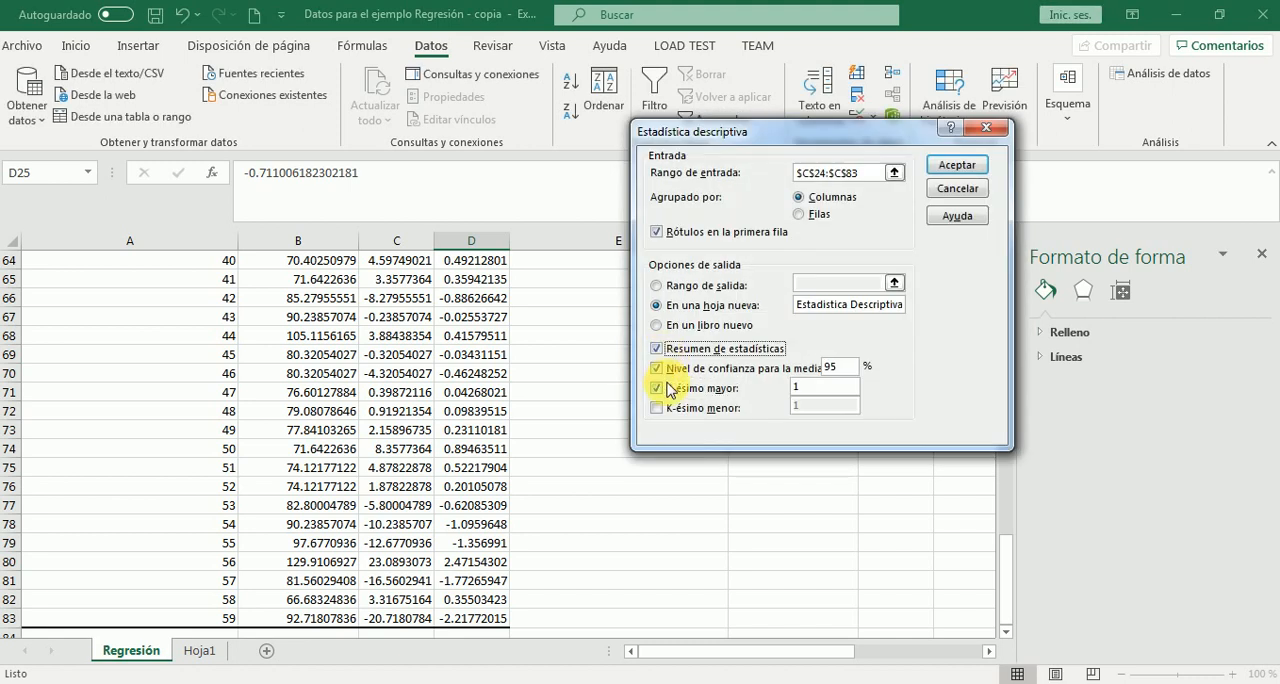
left_click(656, 408)
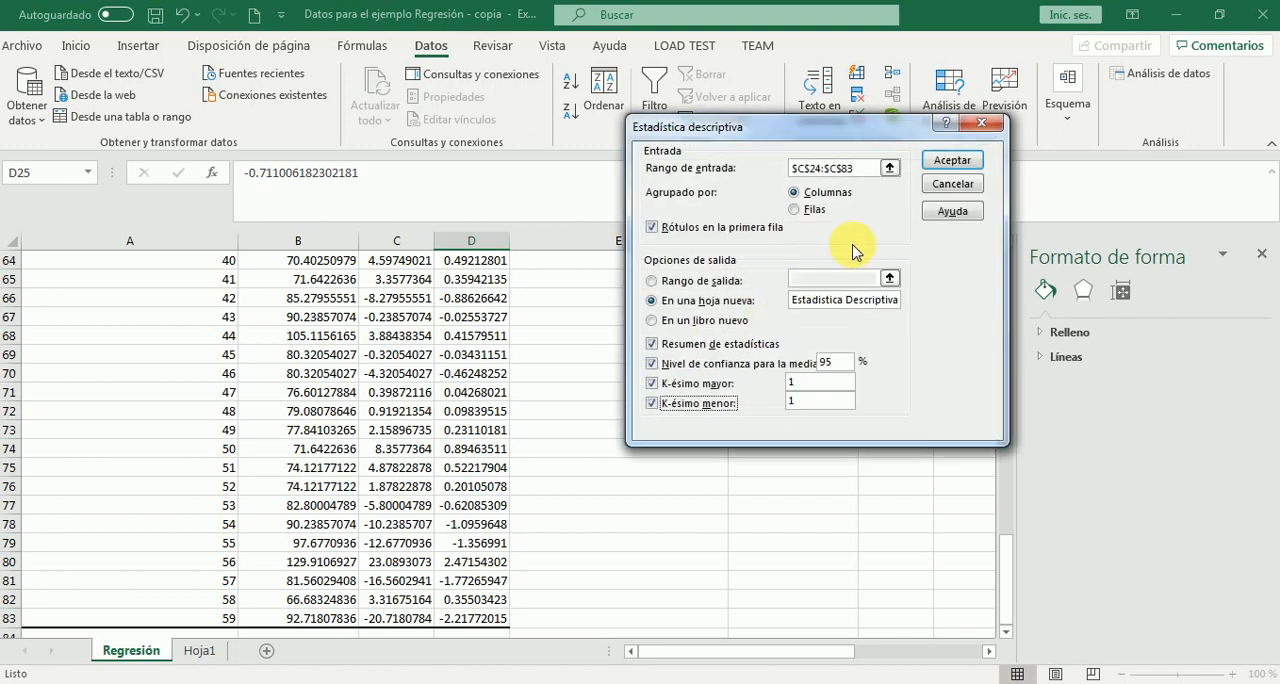
left_click(950, 162)
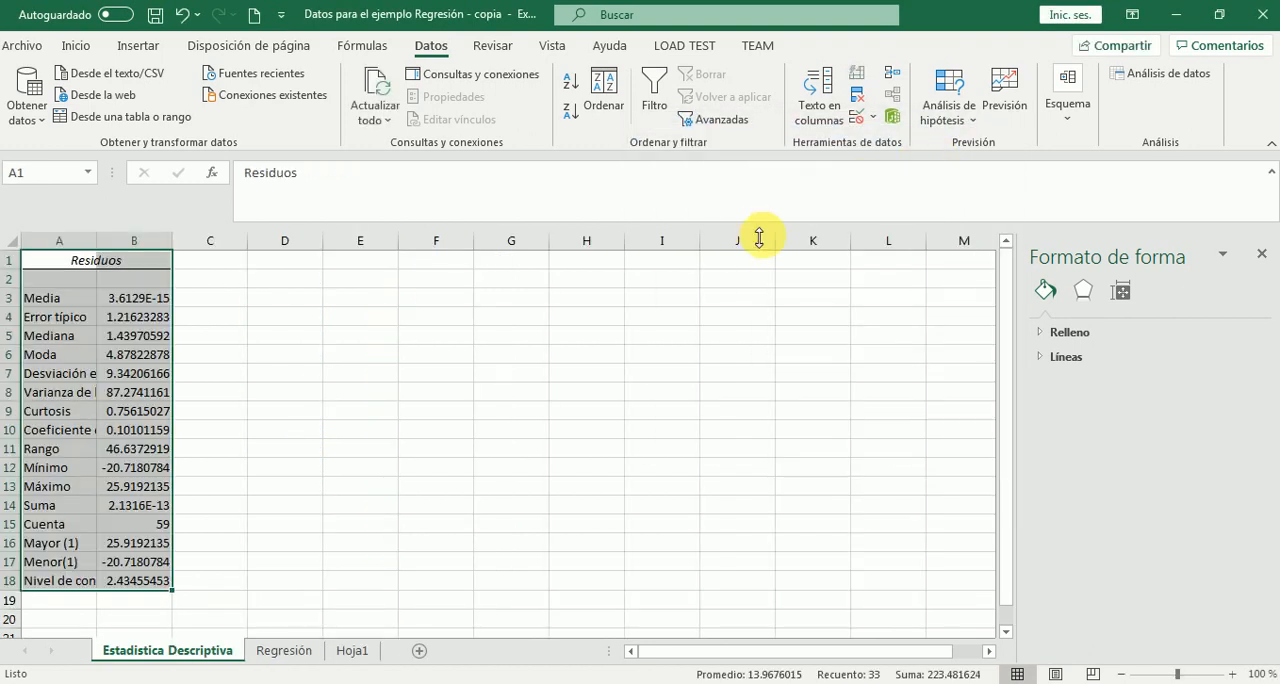
Fit columns A and B to their contents and format the Media value in B3 as a number with 16 decimal places
double_click(180, 256)
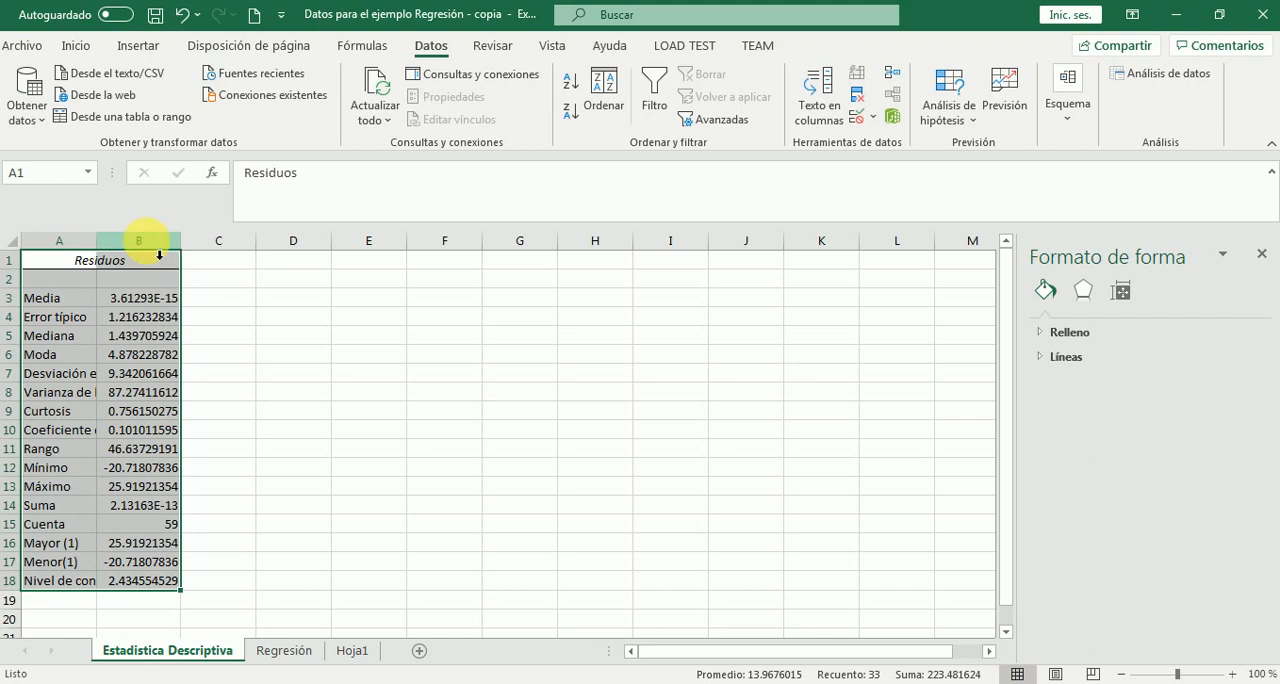
double_click(107, 251)
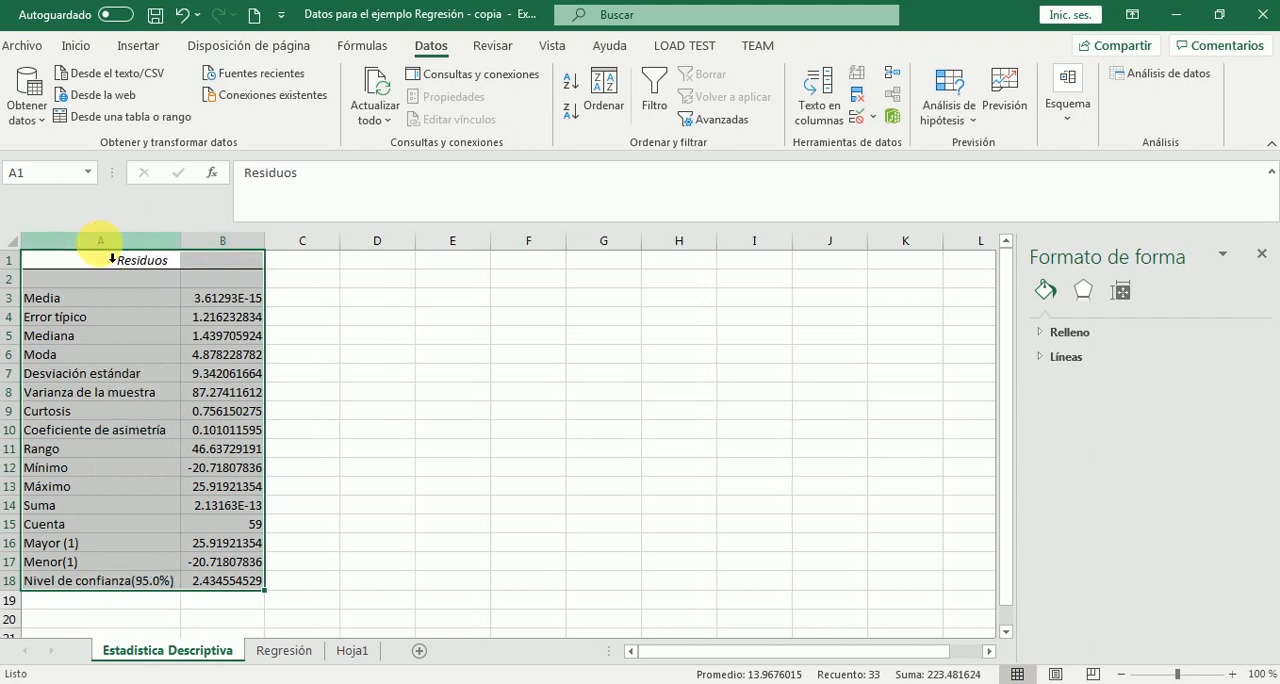
left_click(255, 305)
right_click(255, 307)
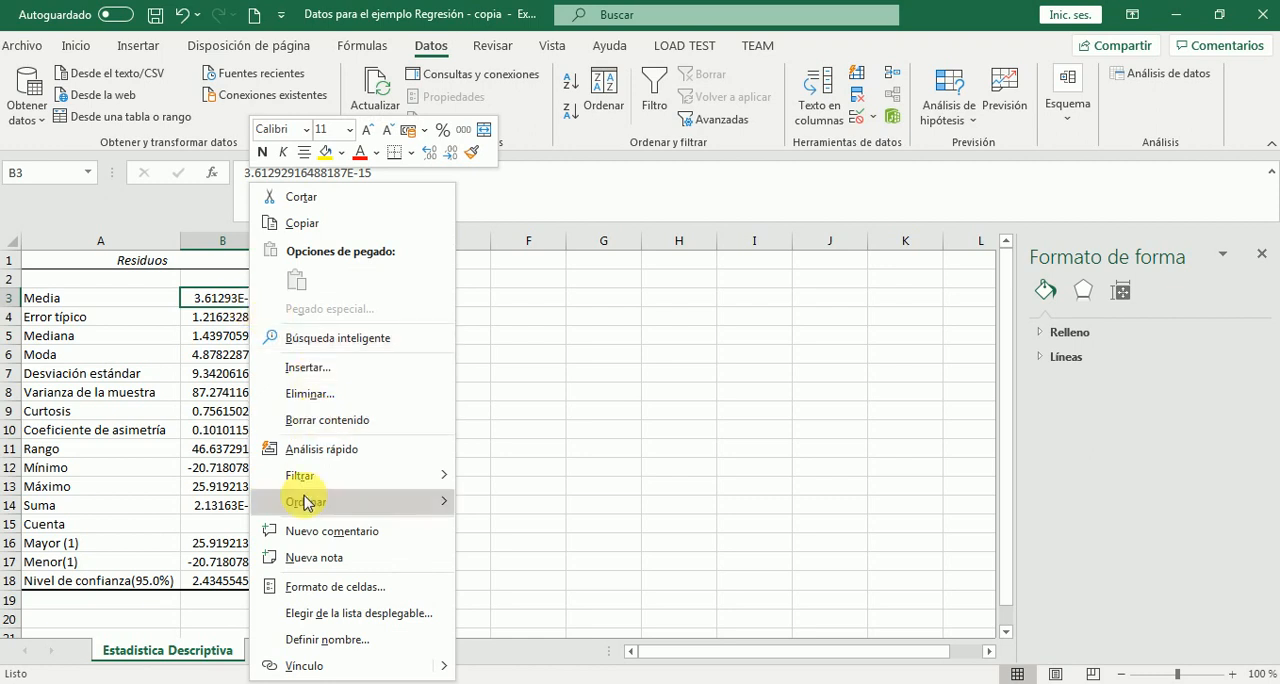
left_click(303, 587)
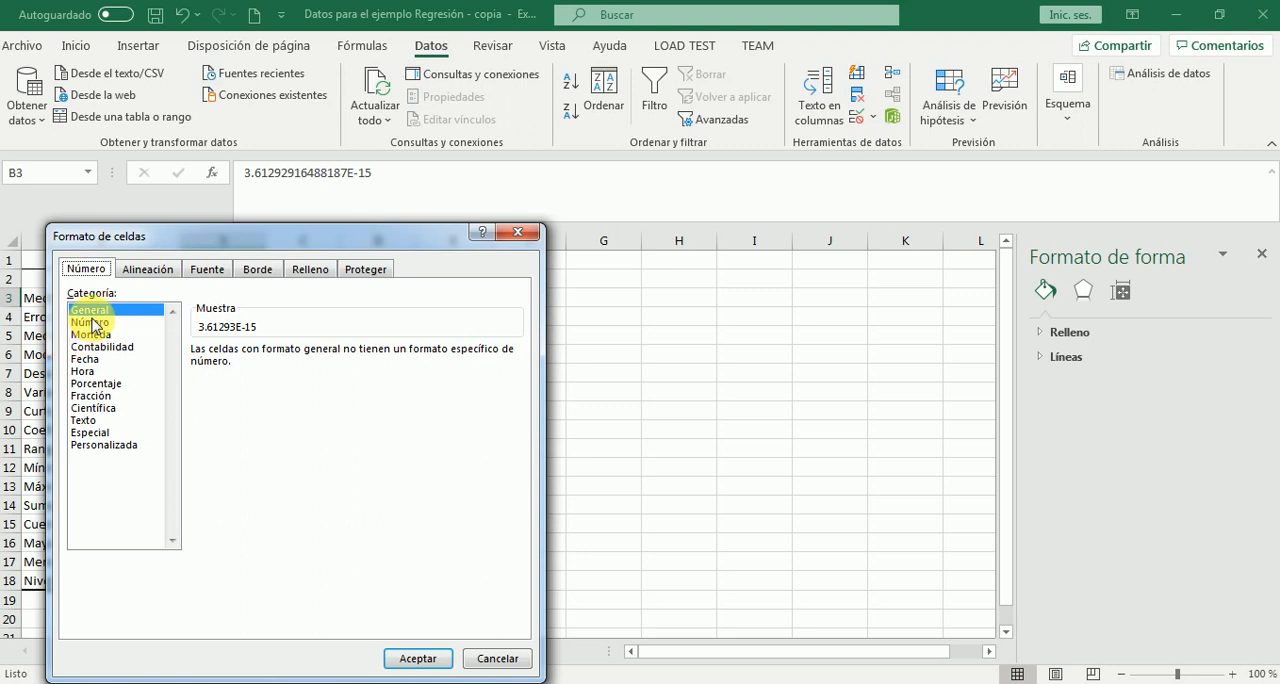
left_click(90, 322)
left_click(349, 346)
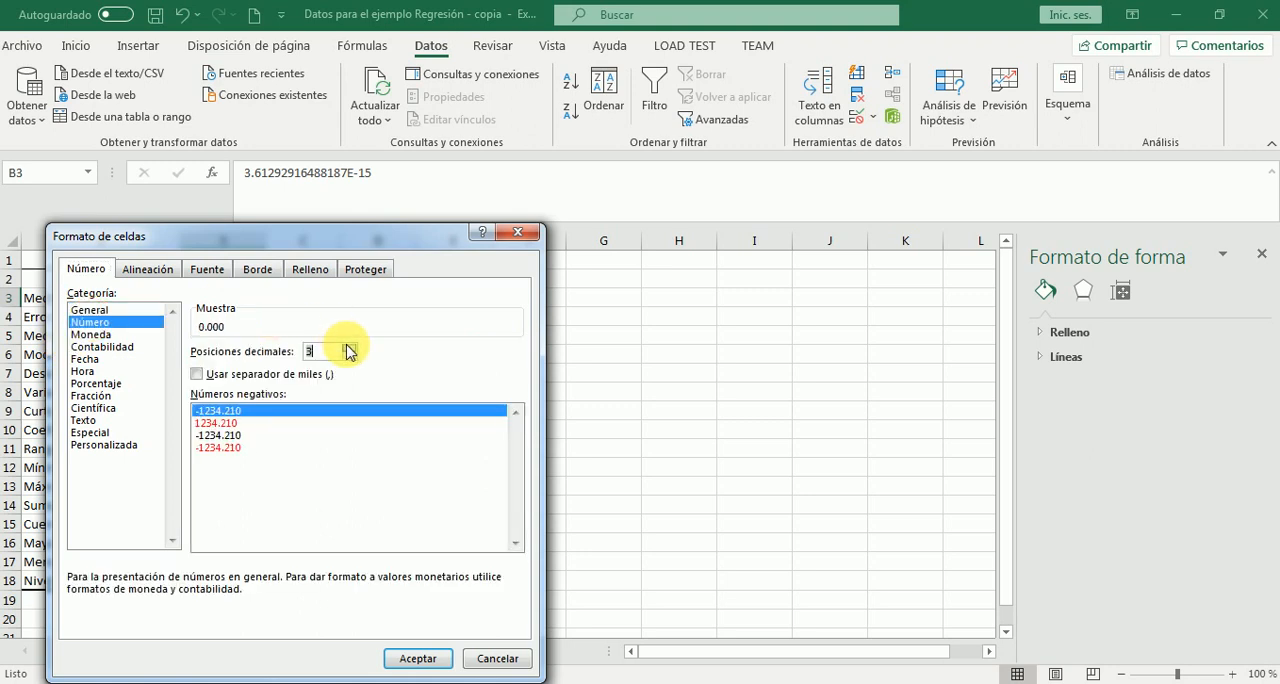
left_click(349, 346)
left_click(349, 346)
left_click(349, 346)
left_click(349, 346)
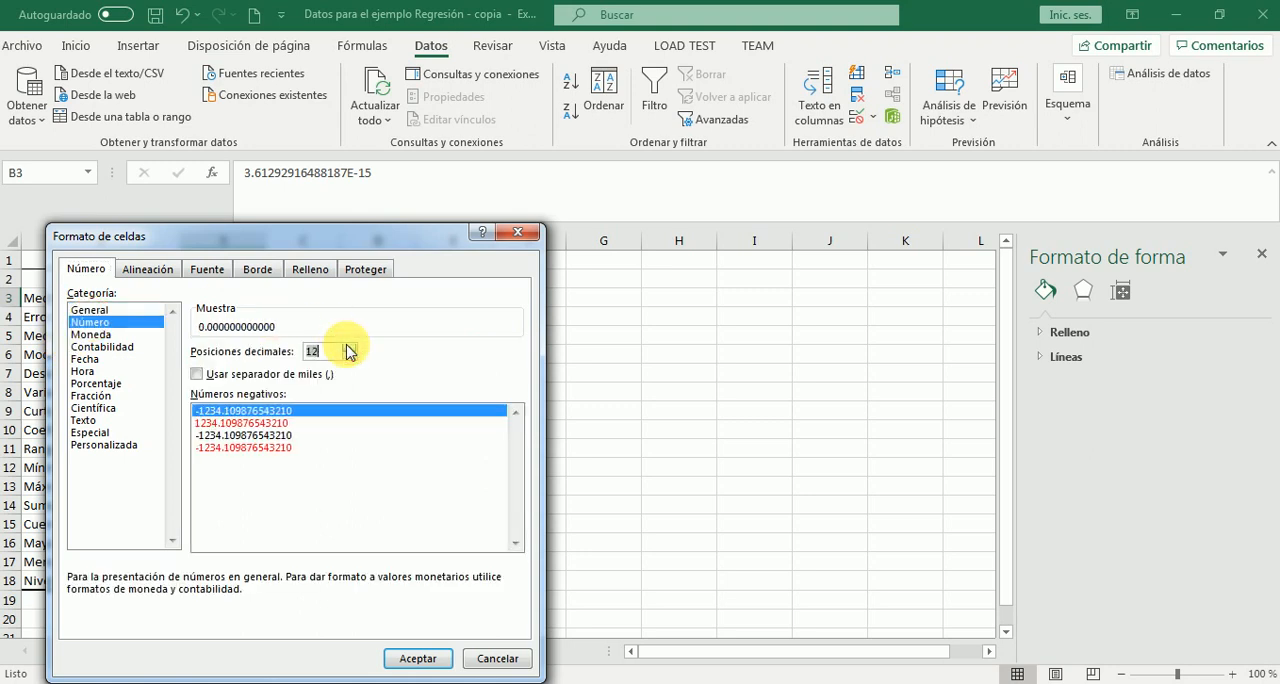
left_click(349, 346)
left_click(349, 346)
left_click(349, 346)
left_click(349, 346)
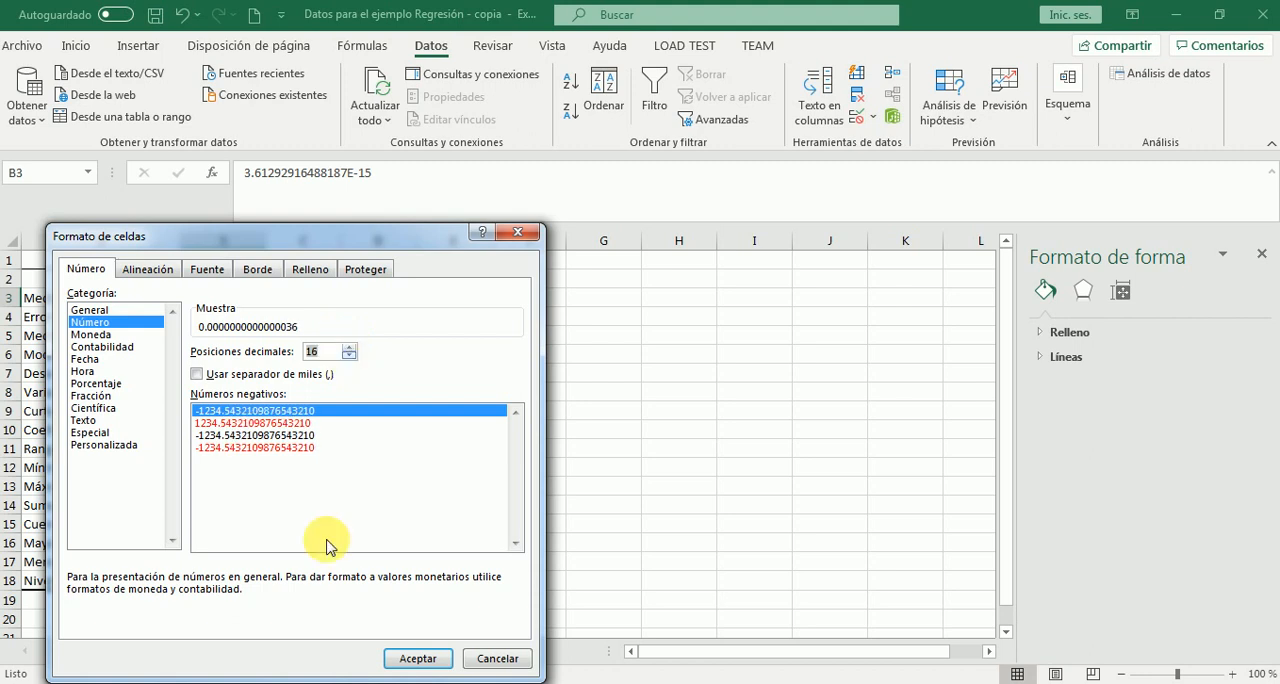
left_click(417, 662)
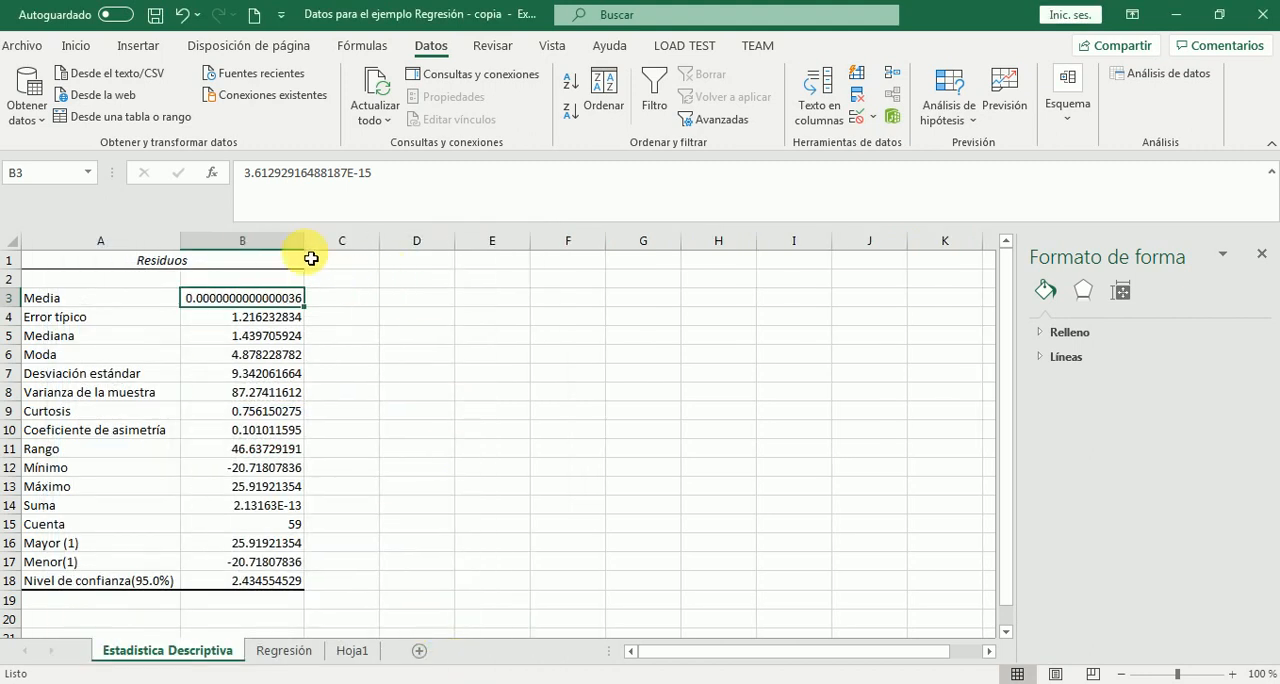
Highlight the Media, Curtosis and Coeficiente de asimetría values in column B with yellow fill
left_click(78, 50)
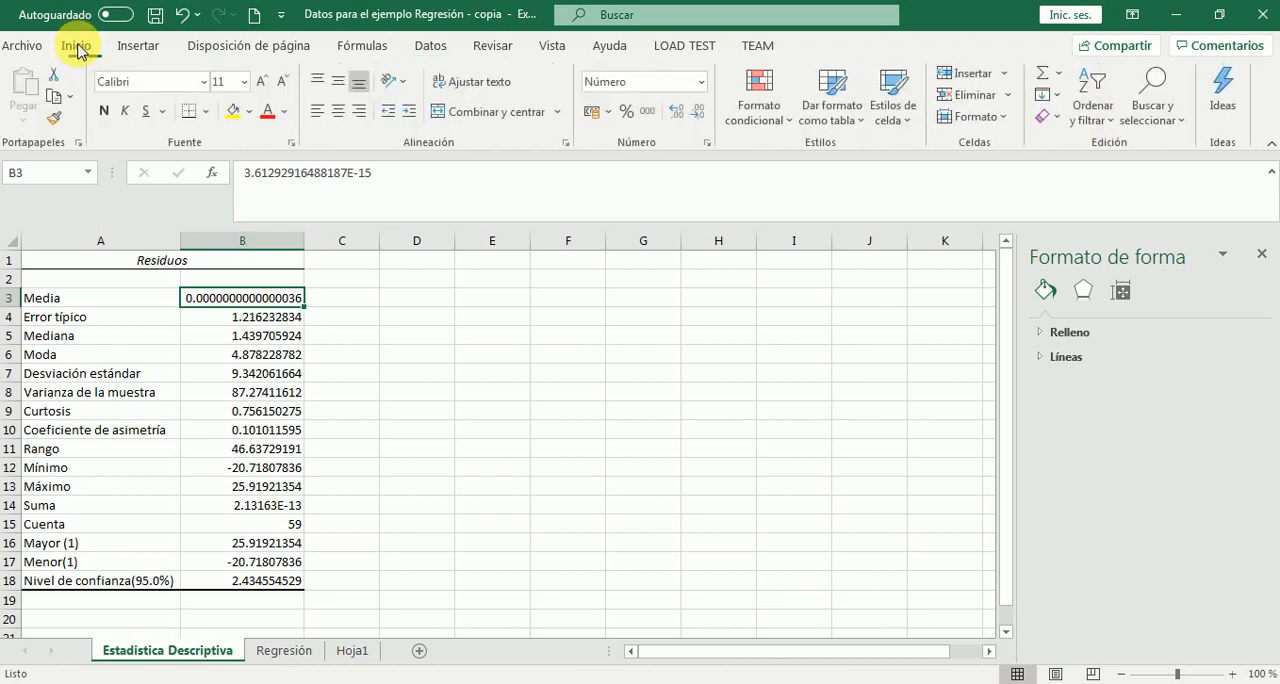
left_click(236, 116)
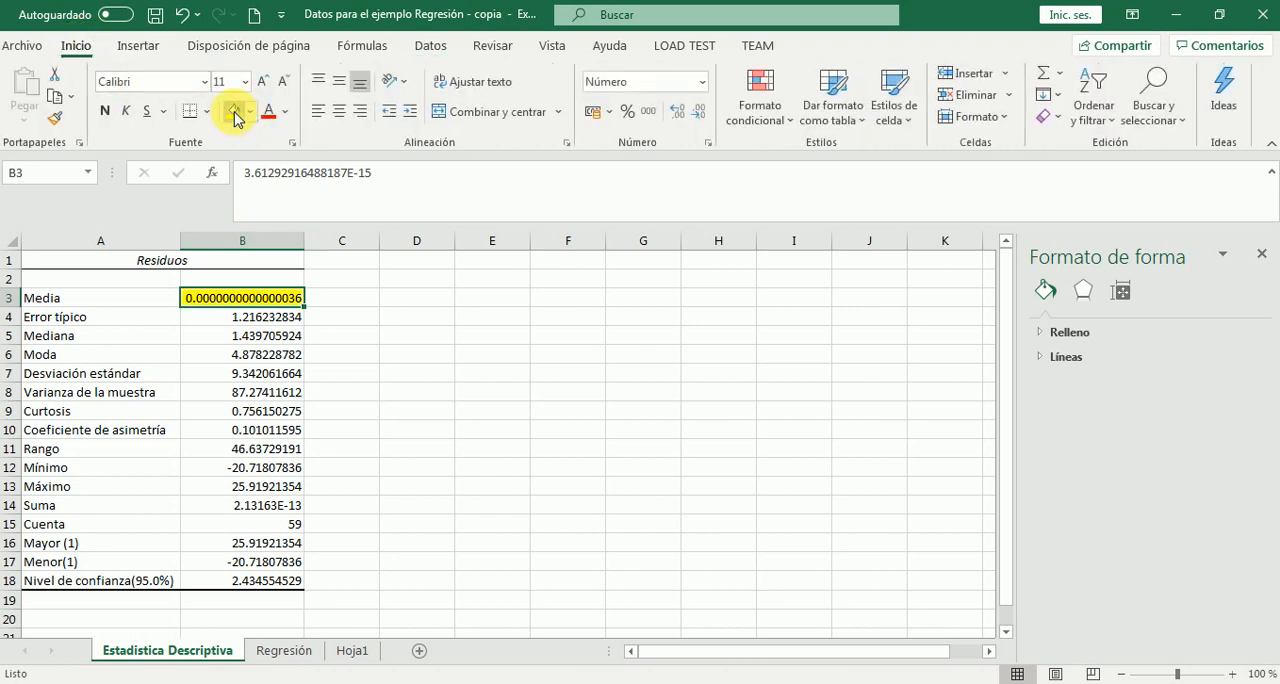
left_click(256, 412)
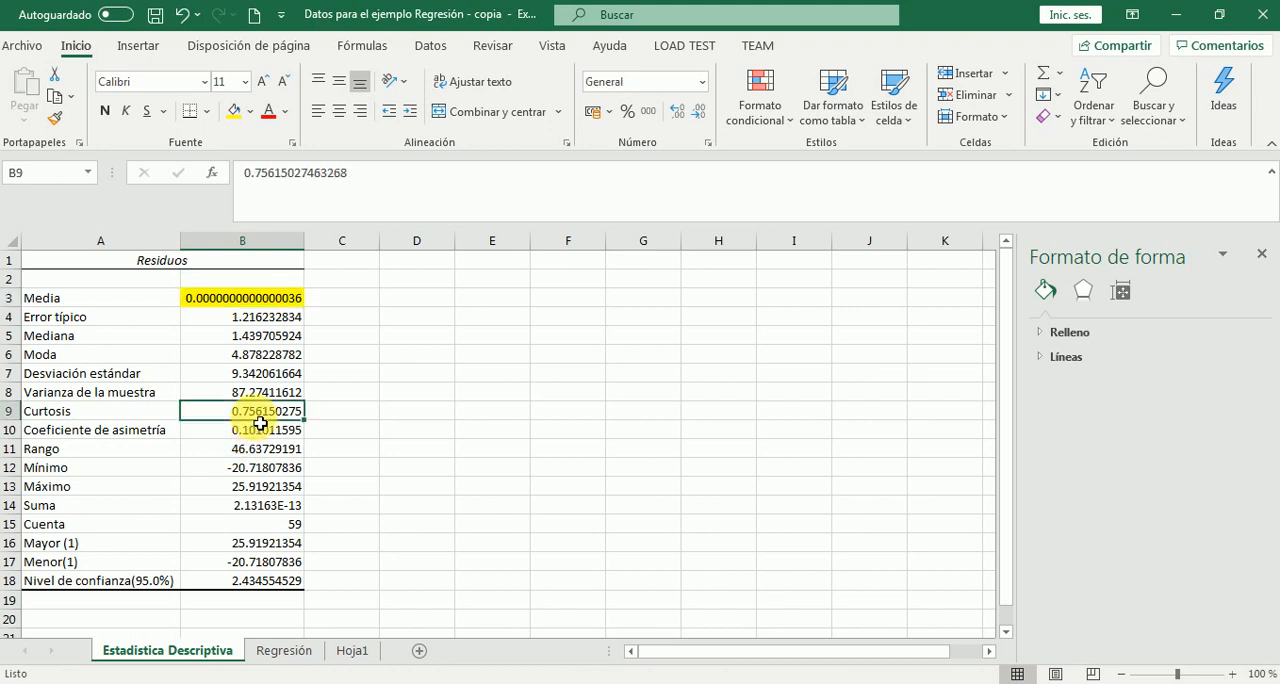
left_click_drag(260, 423, 262, 429)
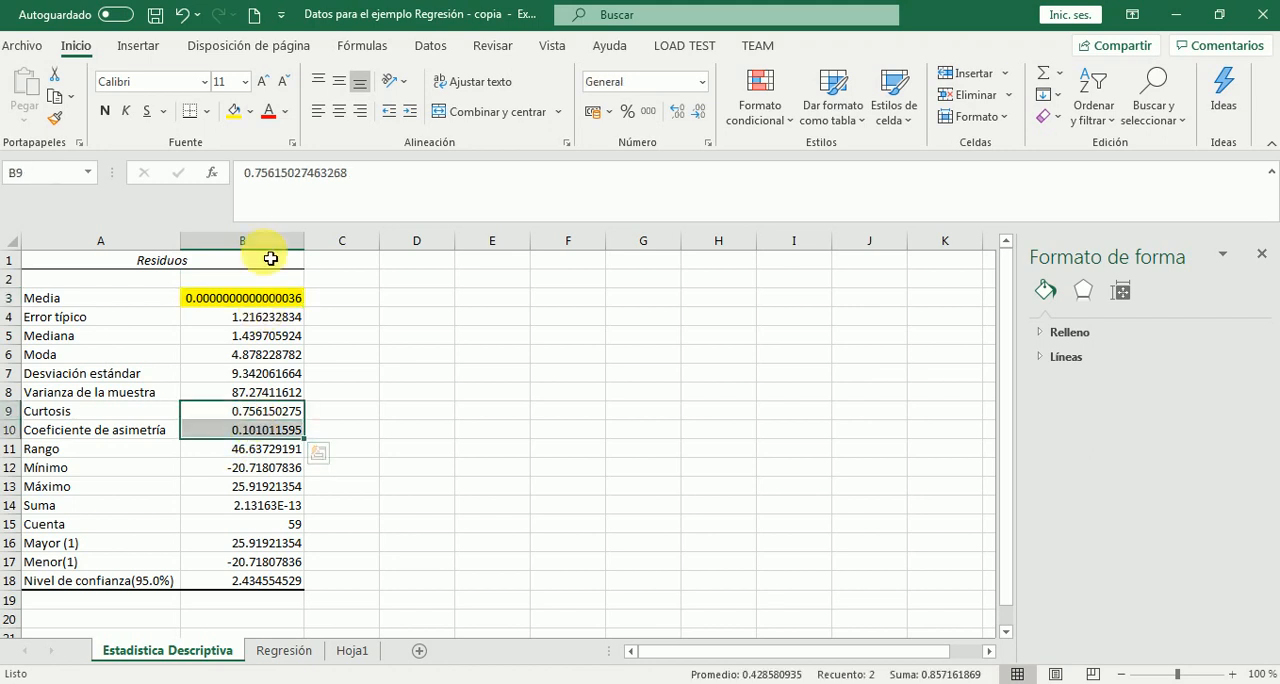
left_click(238, 114)
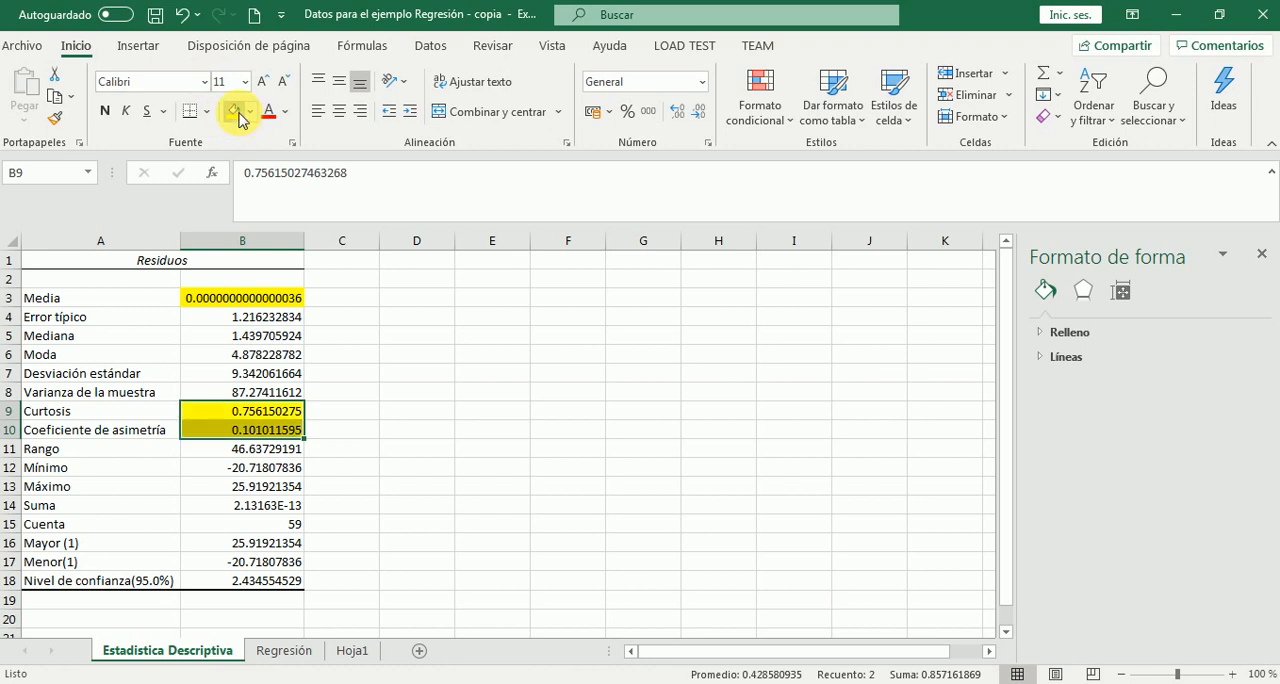
Enter the note "Se confirma la validez de los datos pronóstico." in C3 beside the Media value
left_click(358, 306)
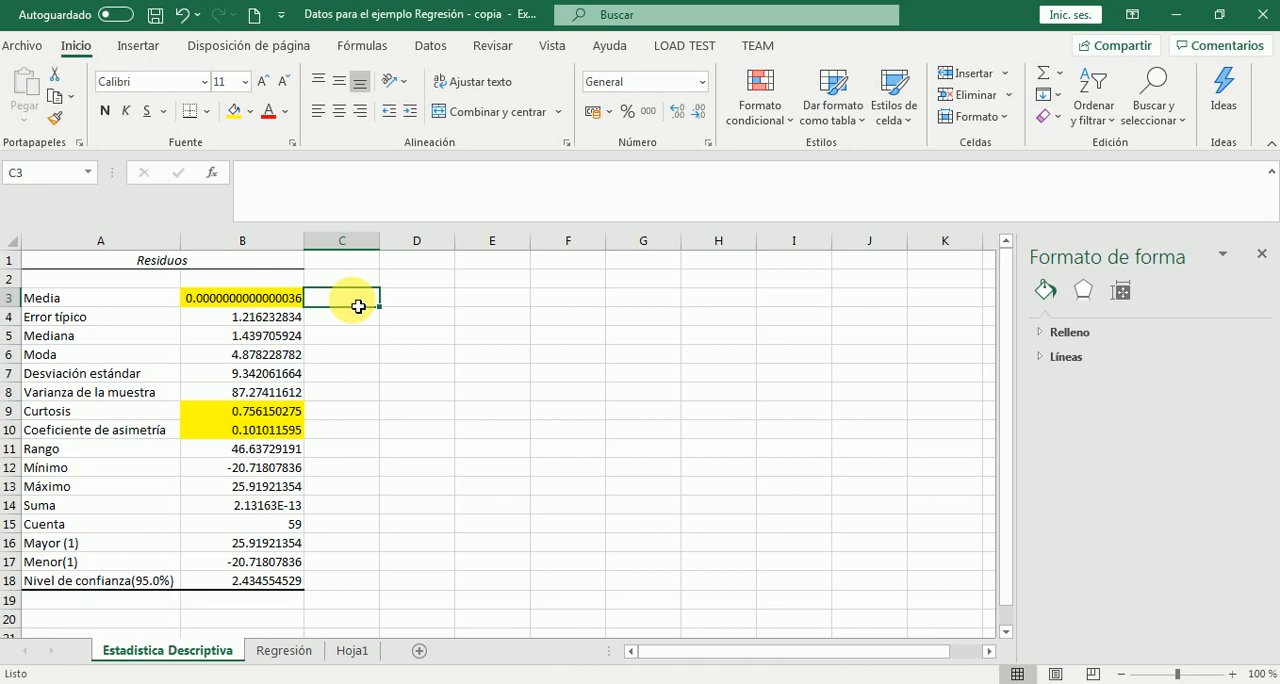
type("Confirm")
key("BackSpace")
key("BackSpace")
key("BackSpace")
key("BackSpace")
key("BackSpace")
key("BackSpace")
key("BackSpace")
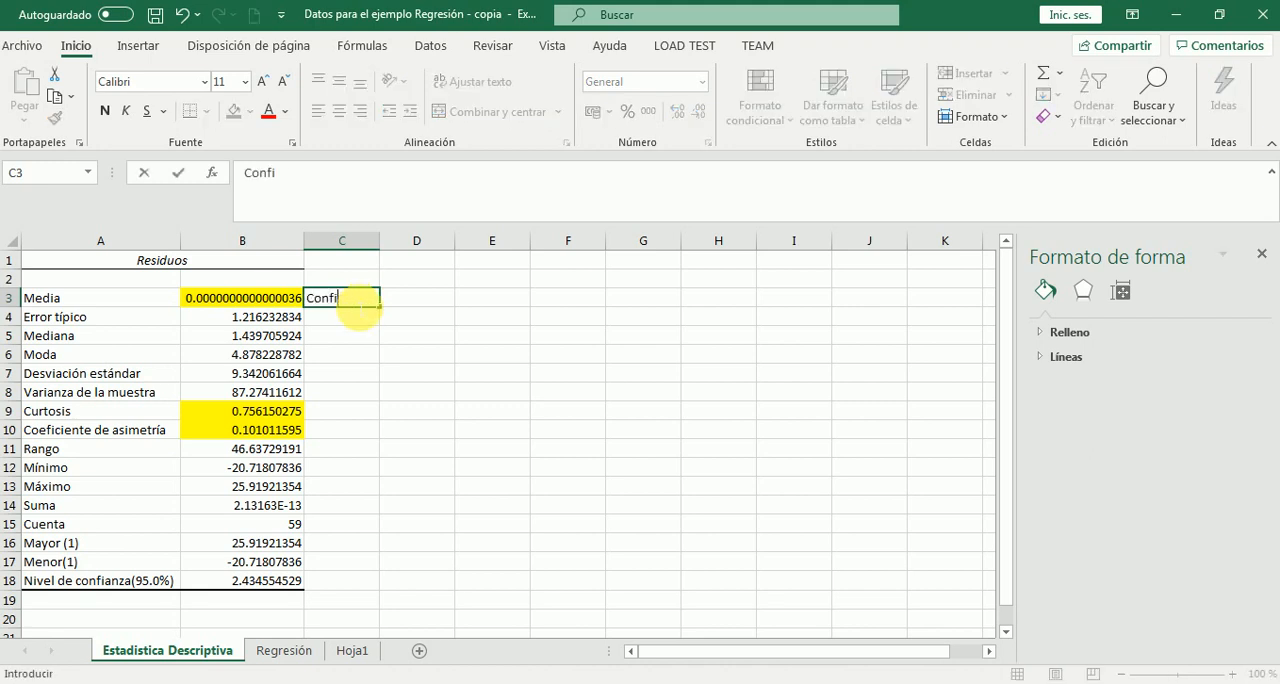
type("S")
type(" la")
key("BackSpace")
key("BackSpace")
key("BackSpace")
type("e confirma la valid")
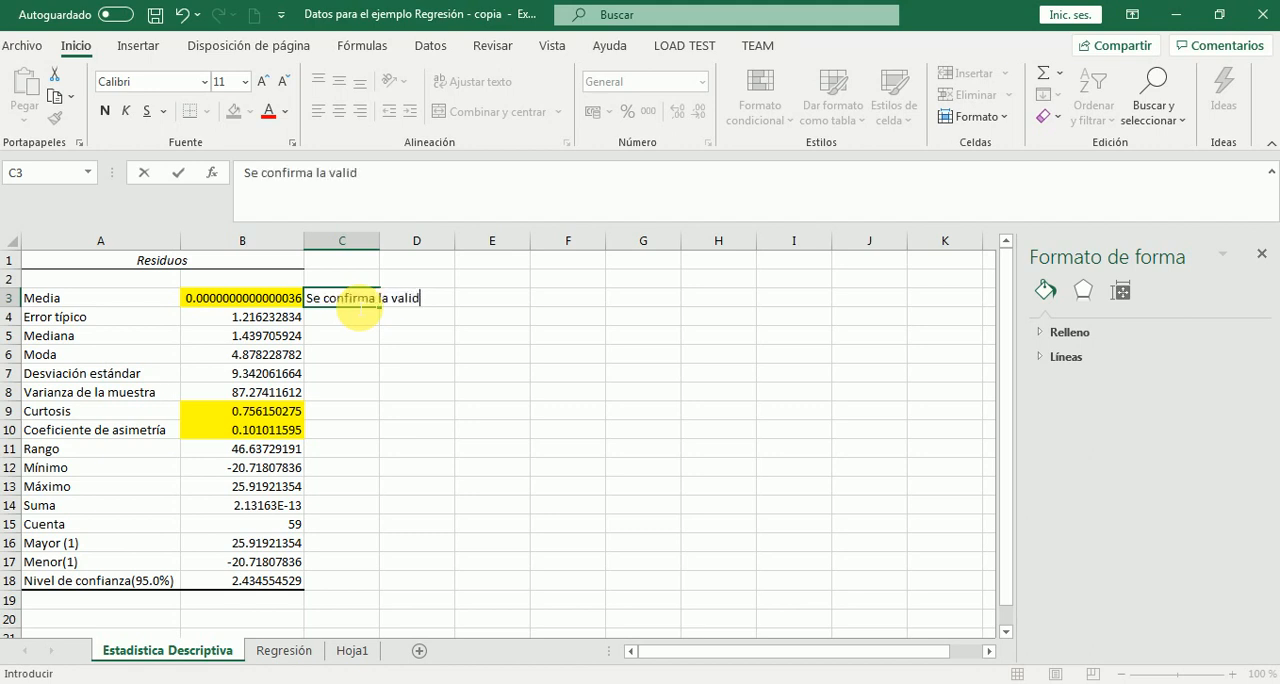
type("ez de los datos")
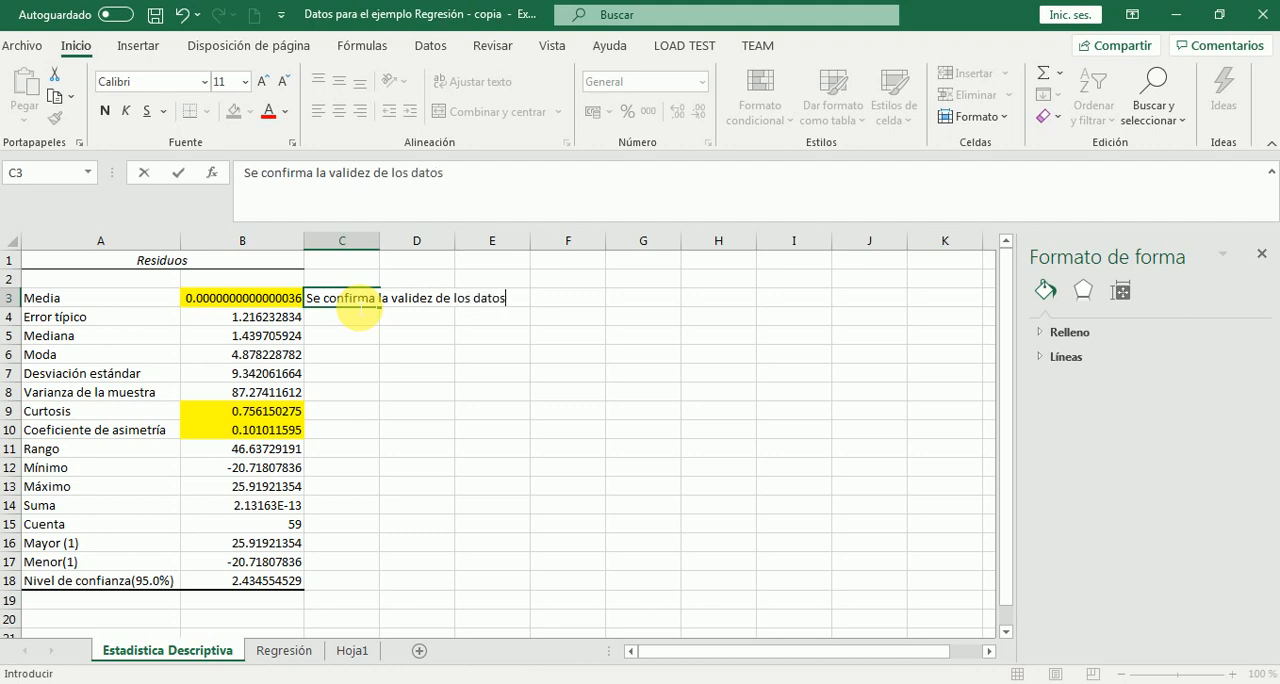
type(" pronóstico")
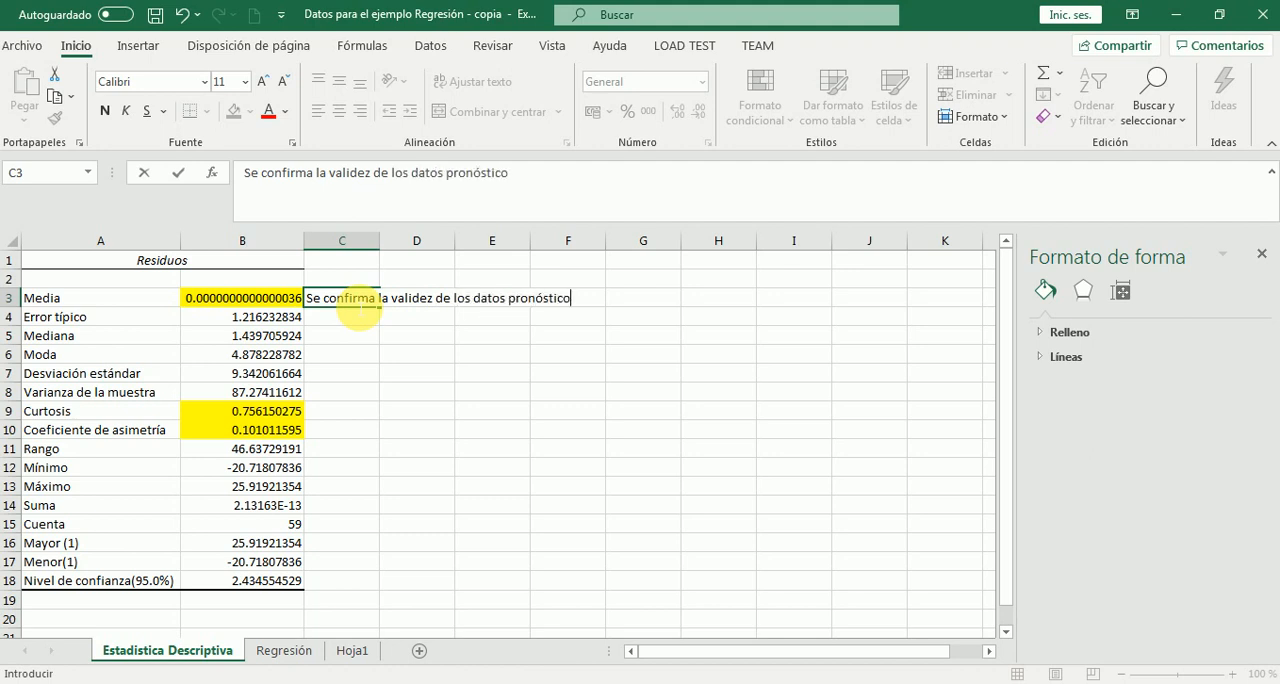
type(".")
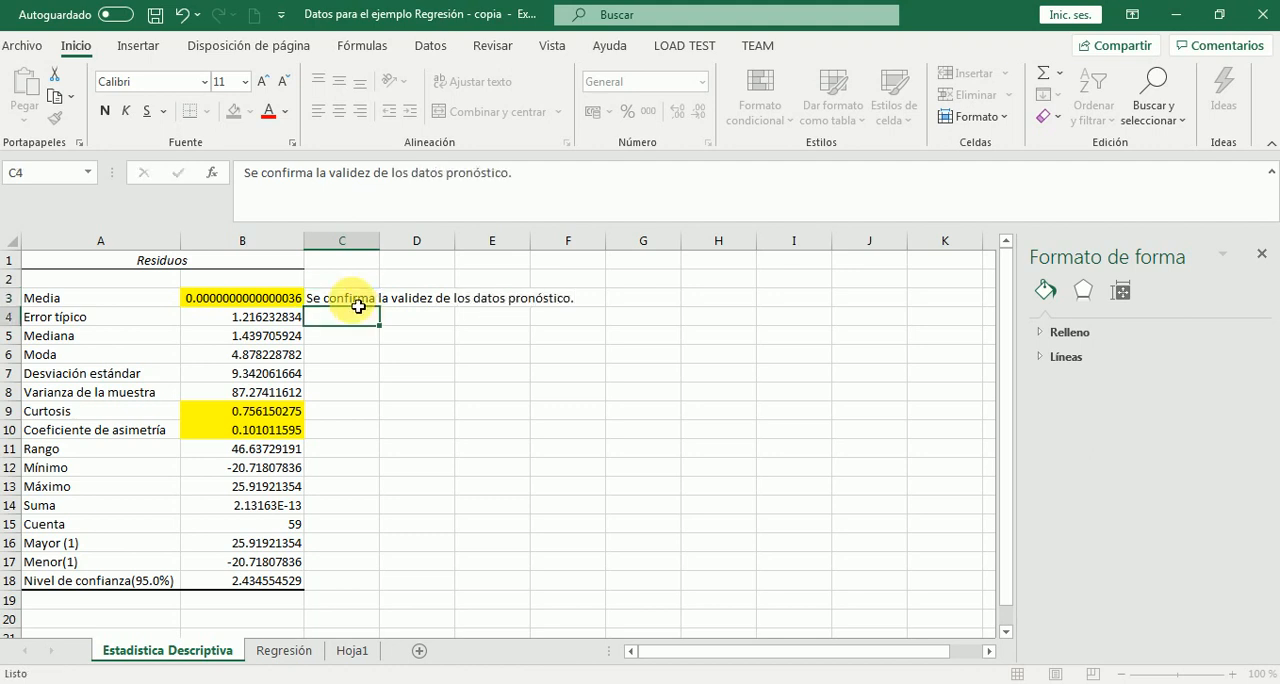
Enter the note "curtosis leptocúrtica." in C9 beside the Curtosis value
key("Return")
key("Return")
key("Return")
key("Return")
key("Return")
key("Return")
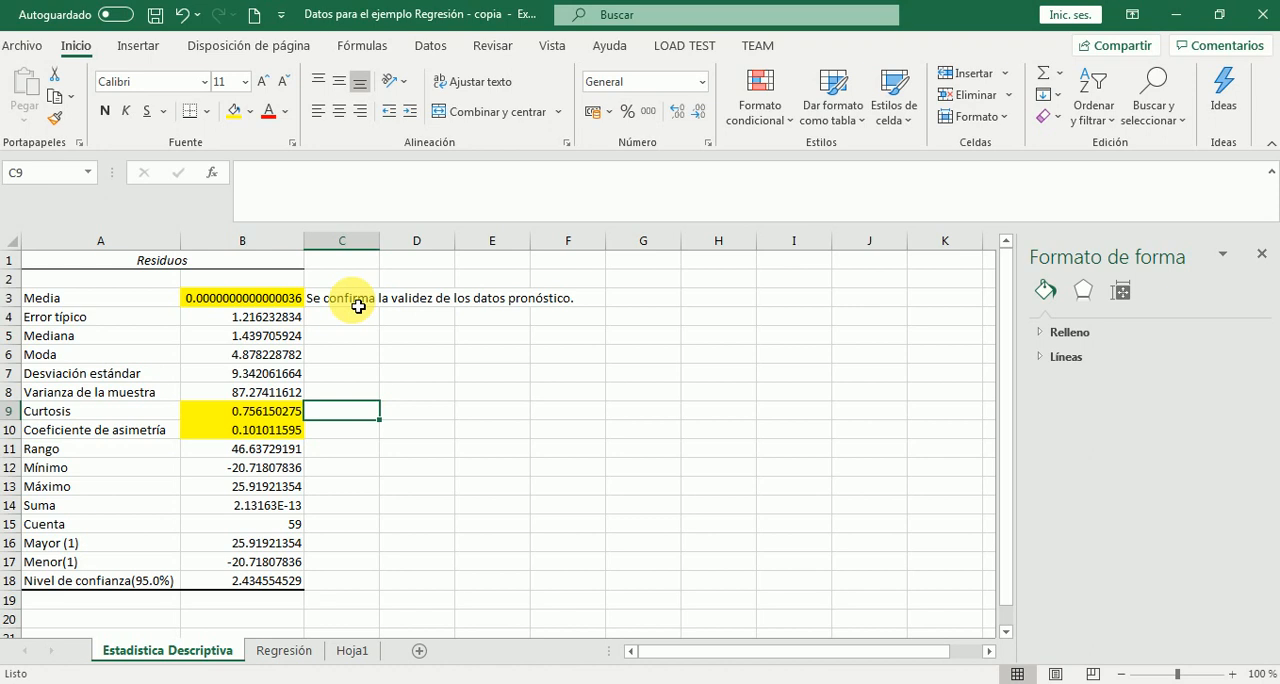
type("curto")
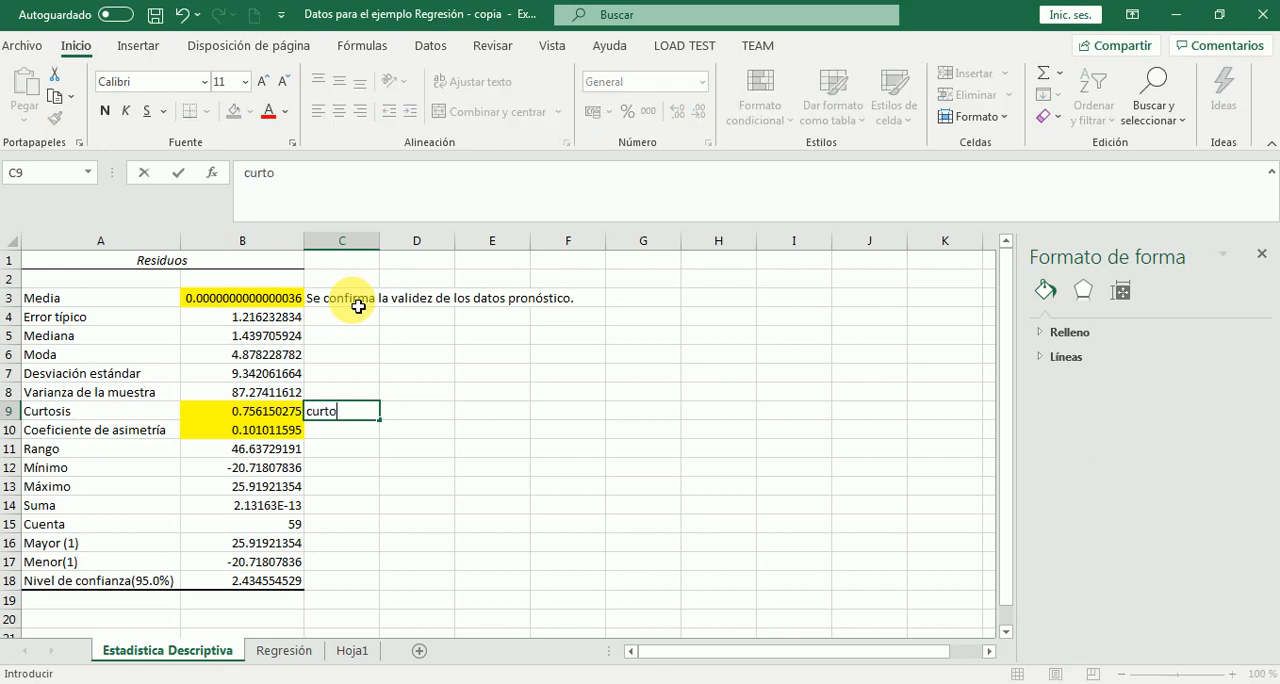
type("sis le")
type("pt")
type("tocúrtica.")
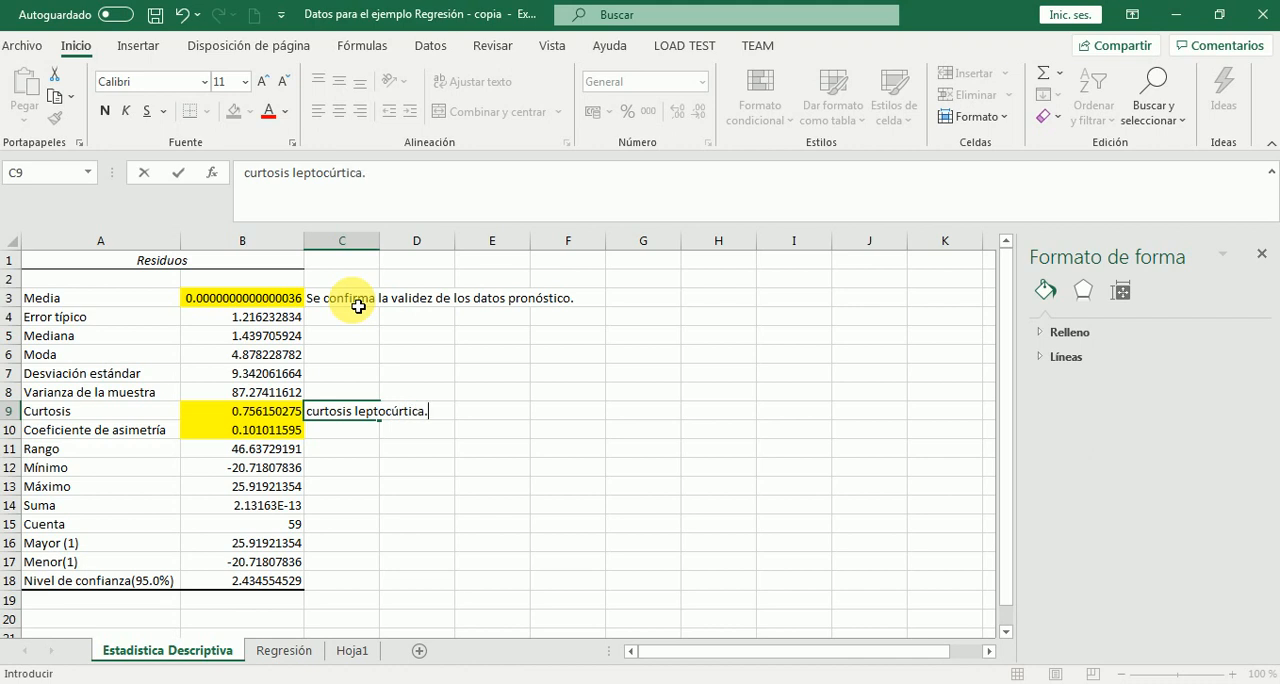
key("Return")
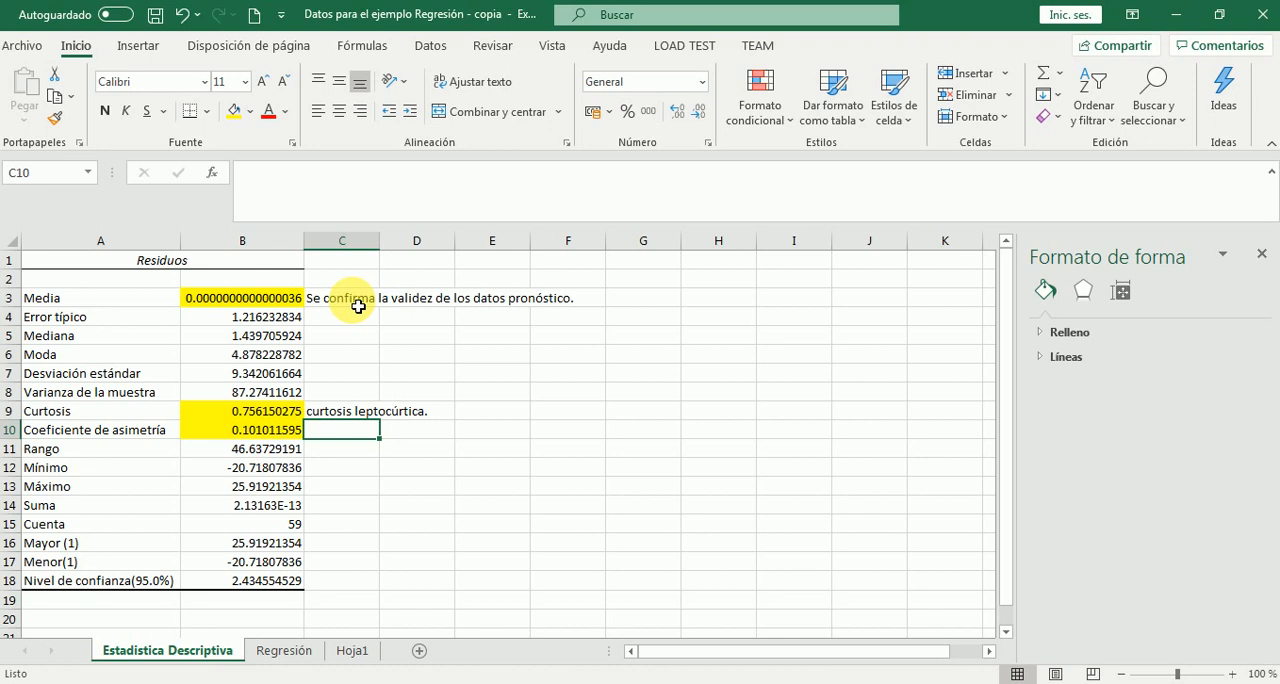
Enter the note "asimétrico" in C10 beside the Coeficiente de asimetría value
type("a")
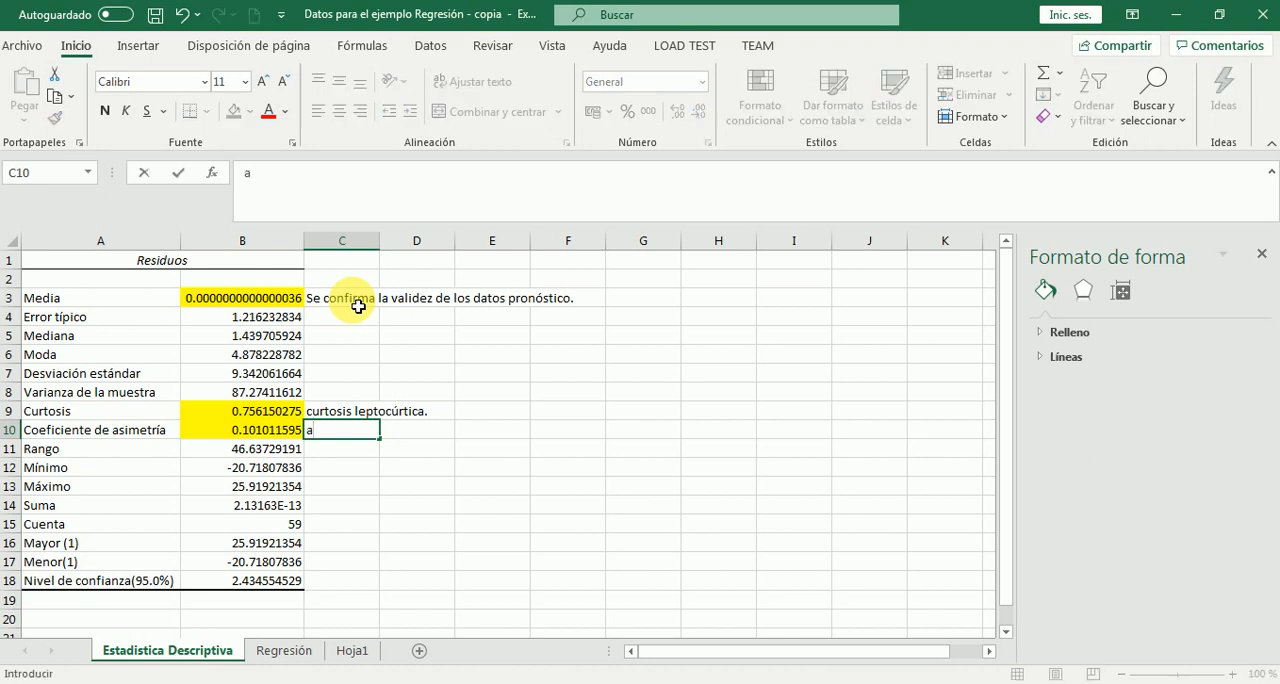
type("simétrico")
key("Return")
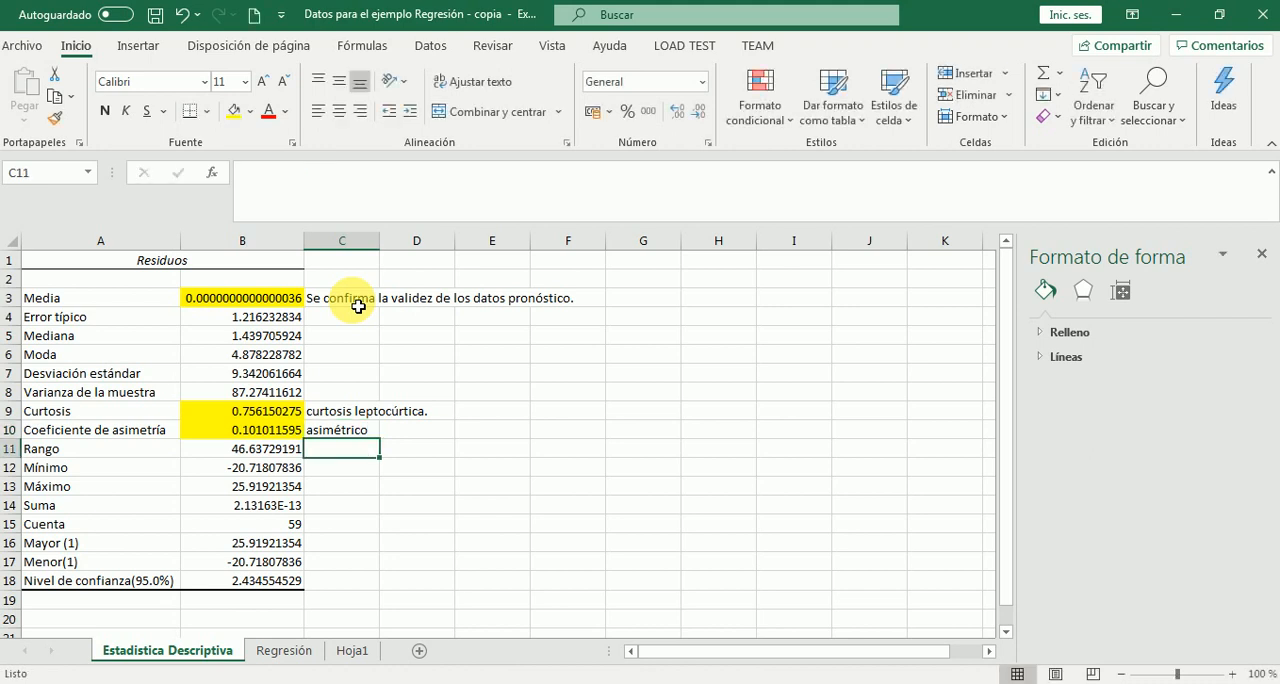
Start a Histogram data analysis on the Regresión sheet, using the residuals in C25:C83 as the input range
left_click(289, 660)
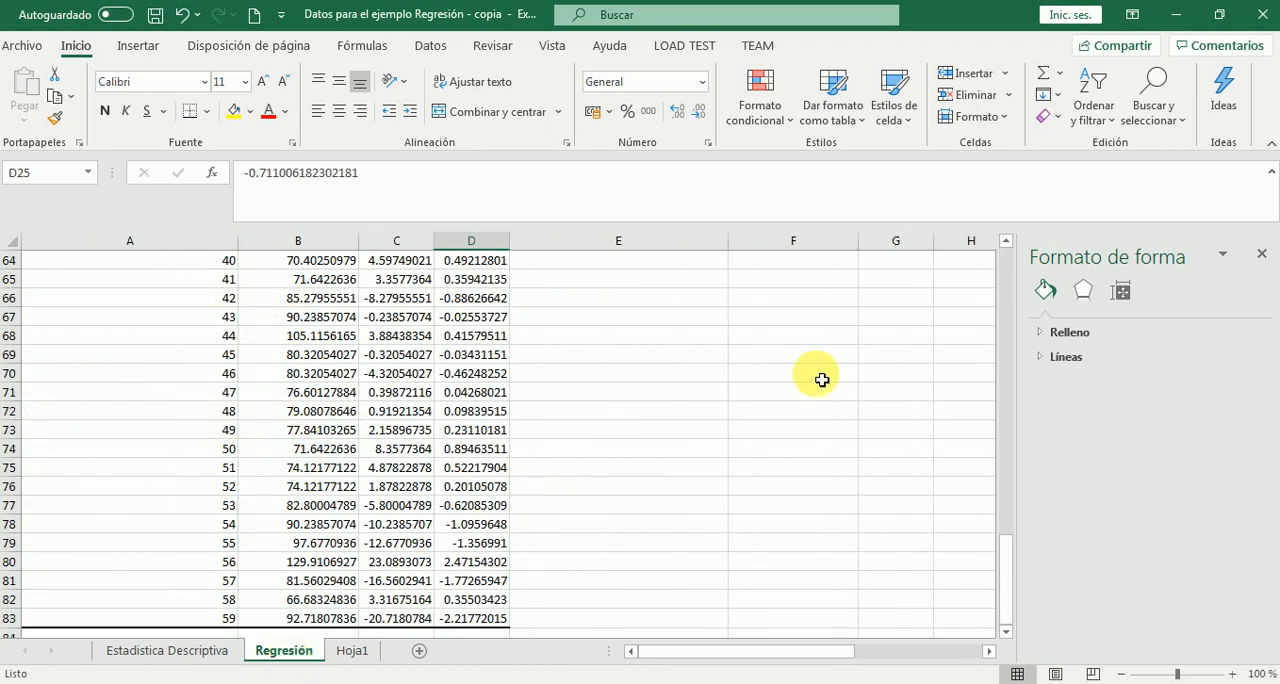
left_click(1006, 241)
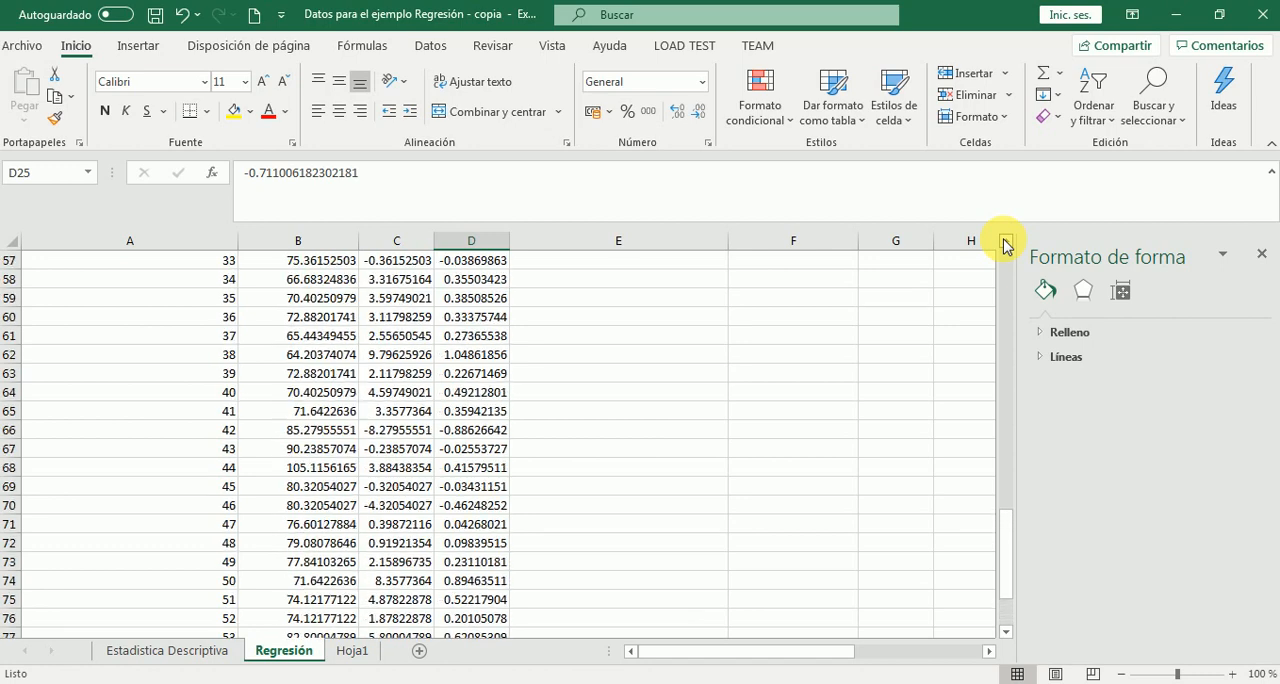
scroll(1006, 245, "up", 3)
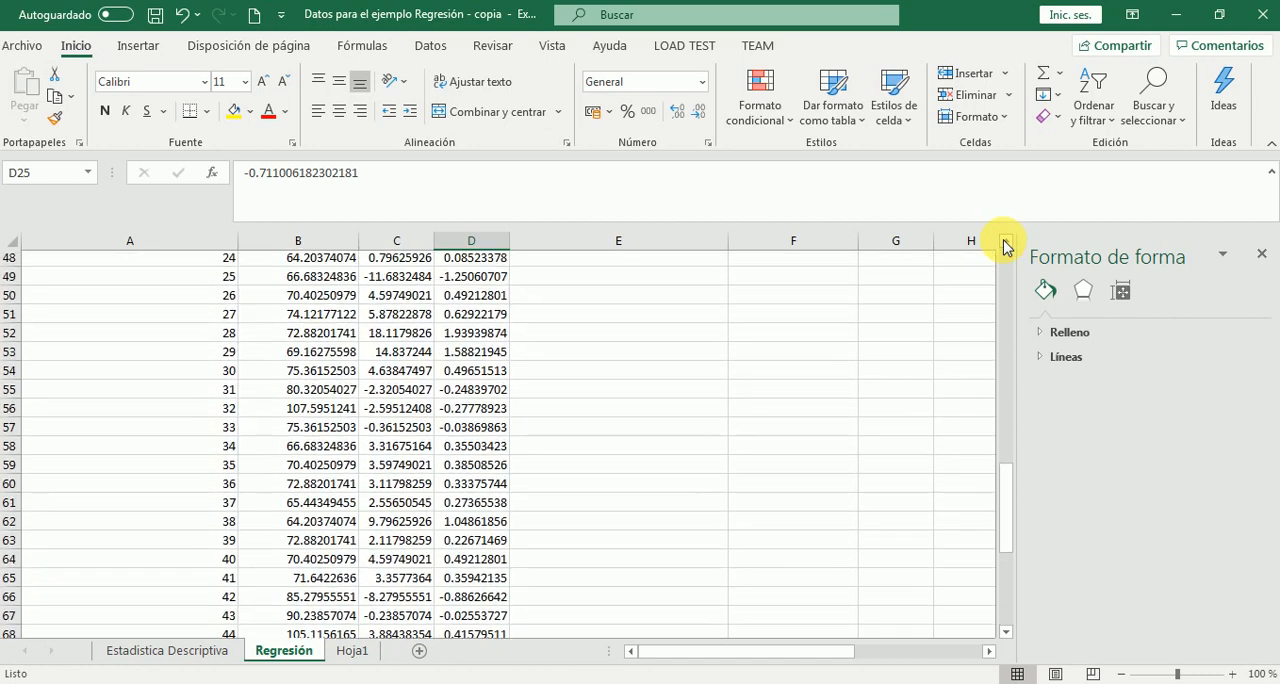
scroll(1006, 245, "up", 3)
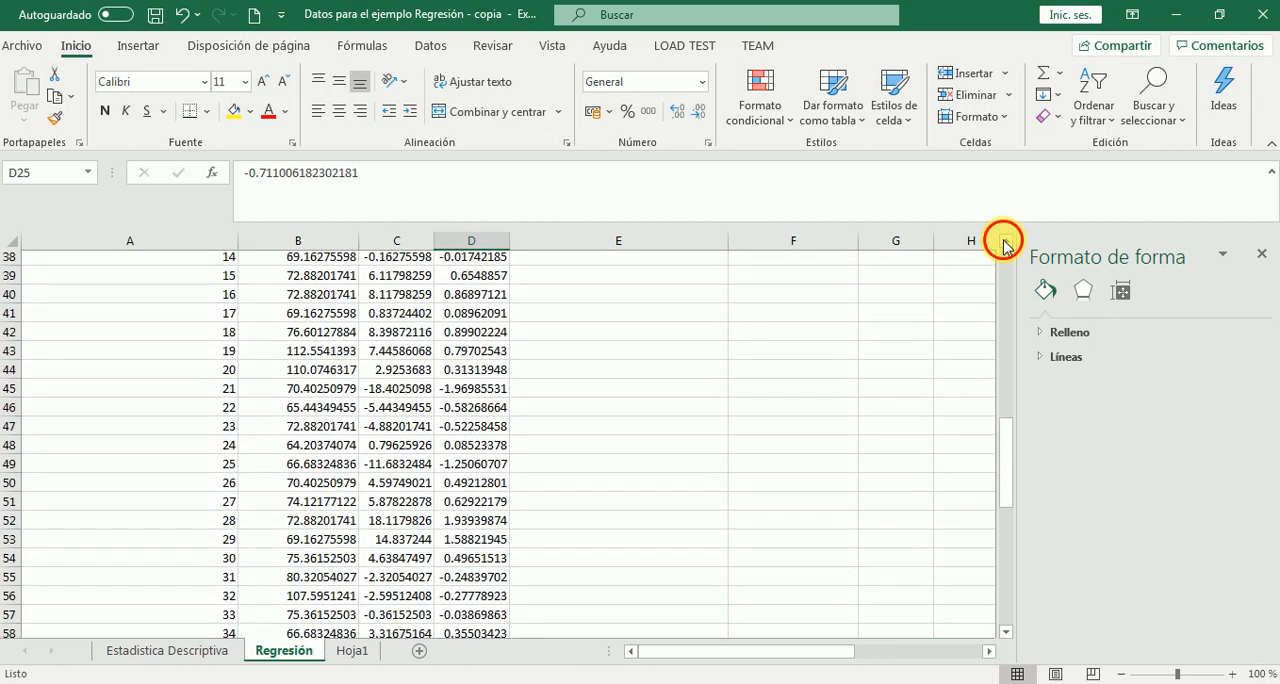
left_click(1006, 243)
left_click(1006, 243)
left_click(1006, 243)
left_click(1006, 243)
left_click(1006, 243)
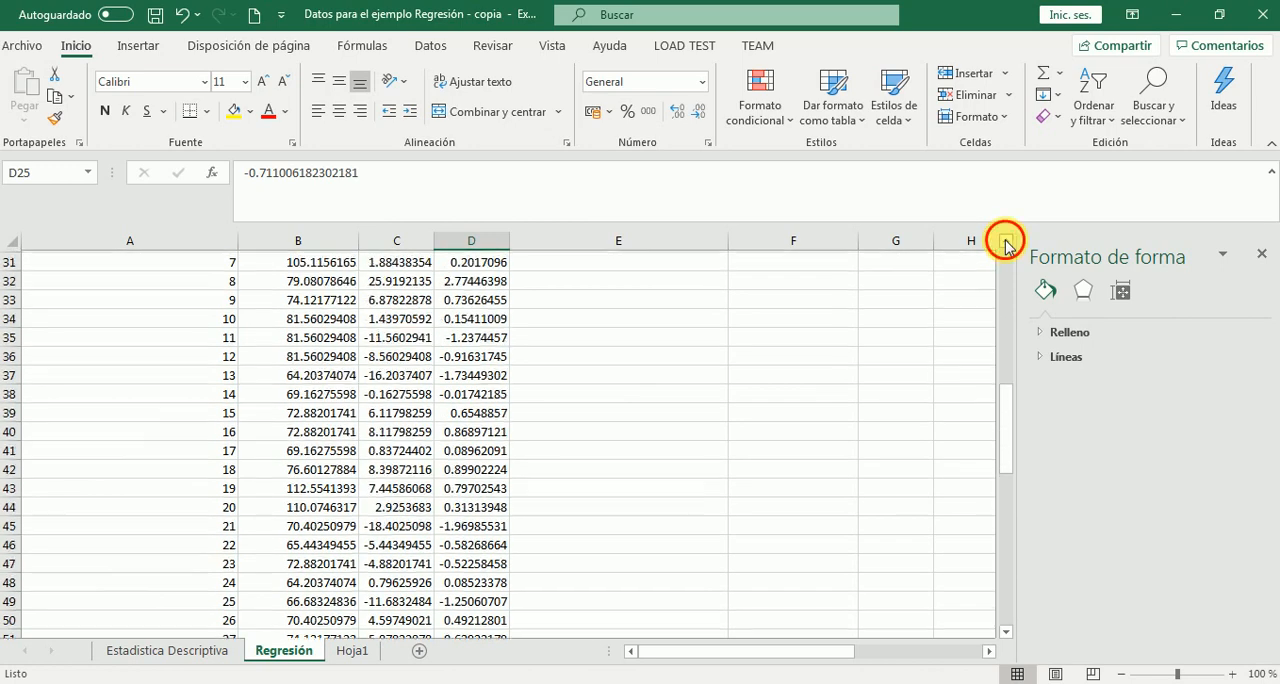
left_click(1006, 243)
left_click(1006, 243)
left_click(1006, 243)
left_click(1006, 243)
left_click(1006, 243)
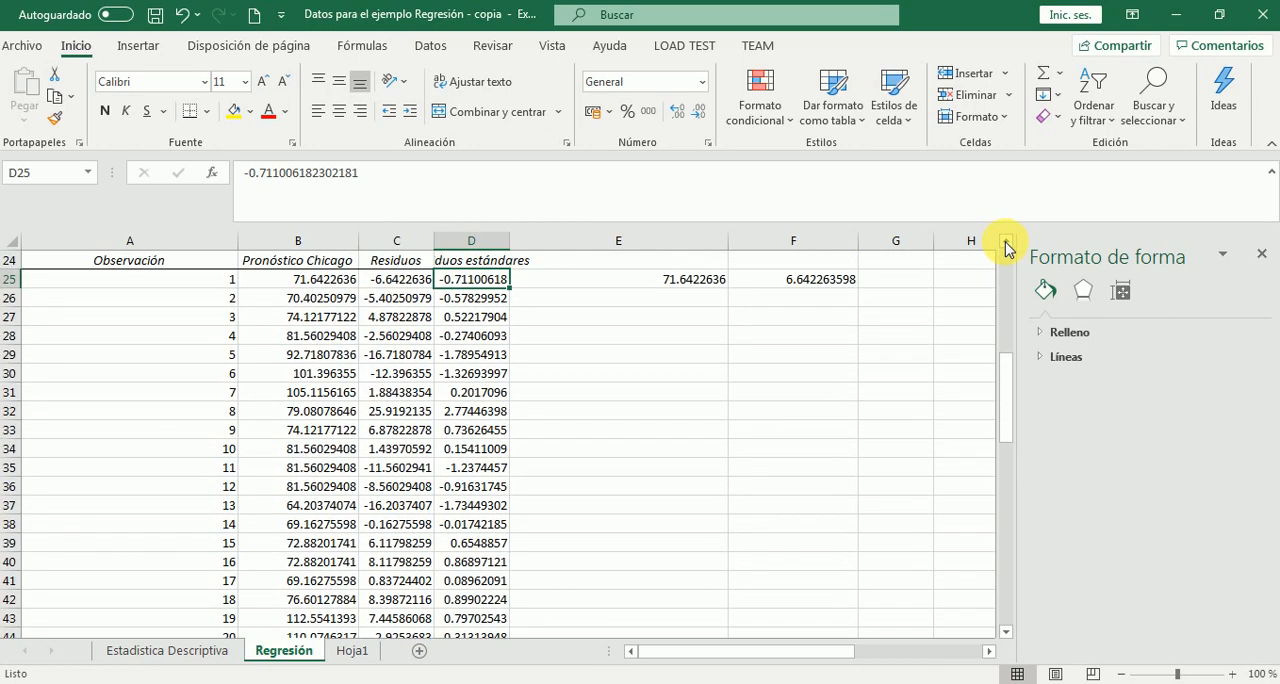
left_click(1006, 248)
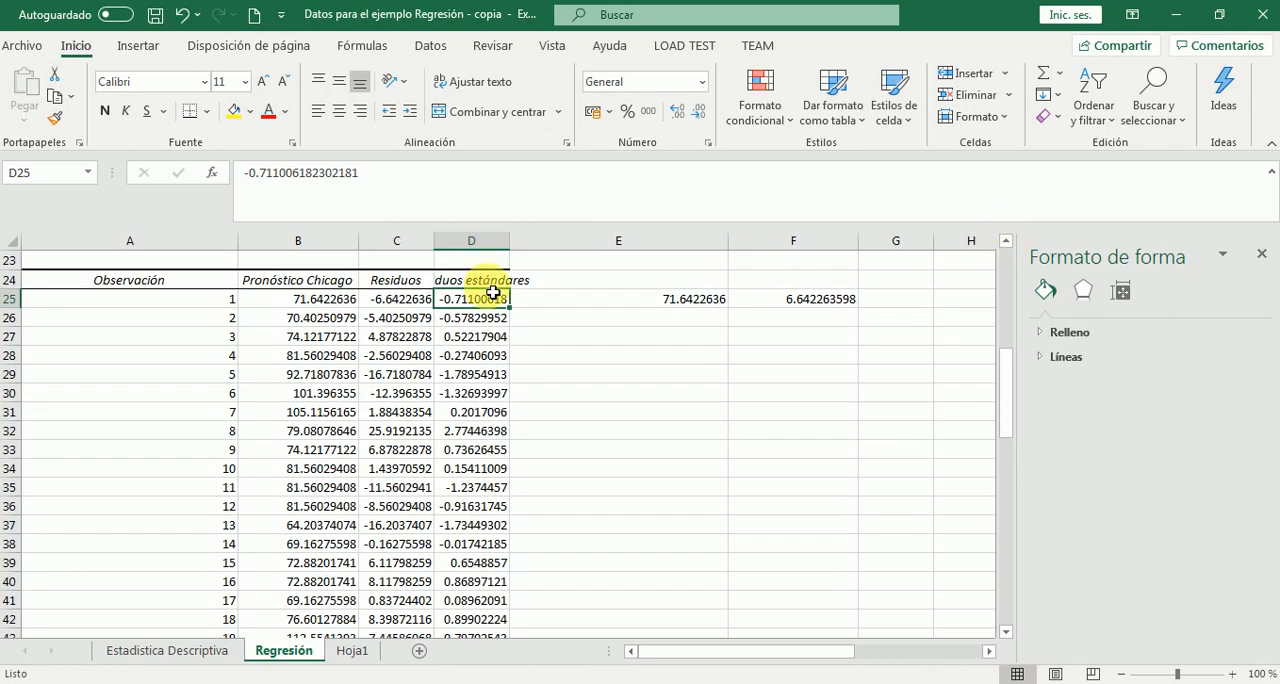
left_click(425, 46)
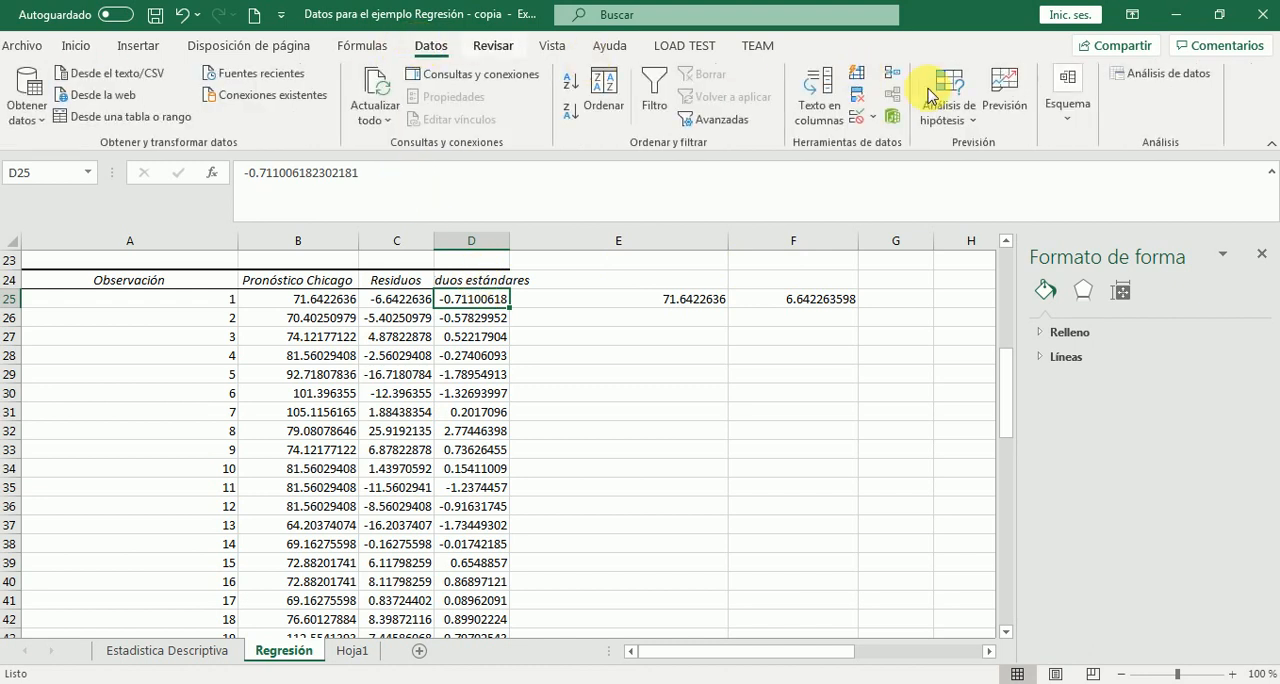
left_click(1155, 77)
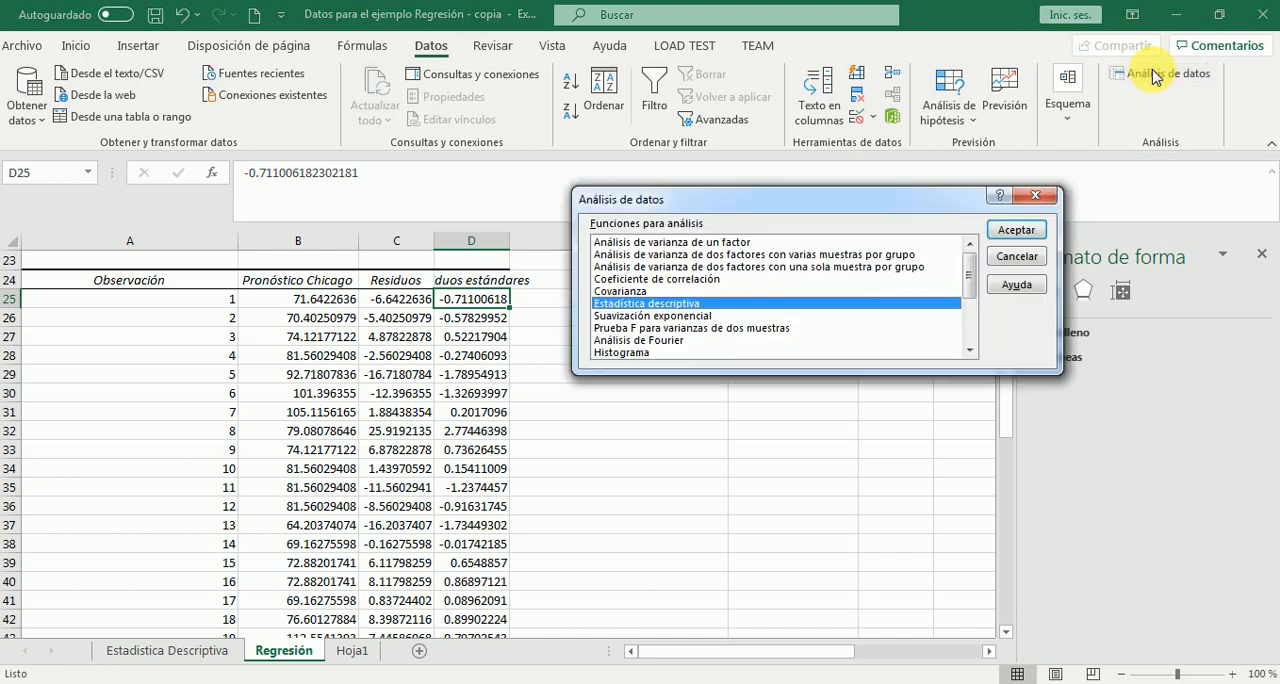
left_click(665, 352)
left_click(1016, 240)
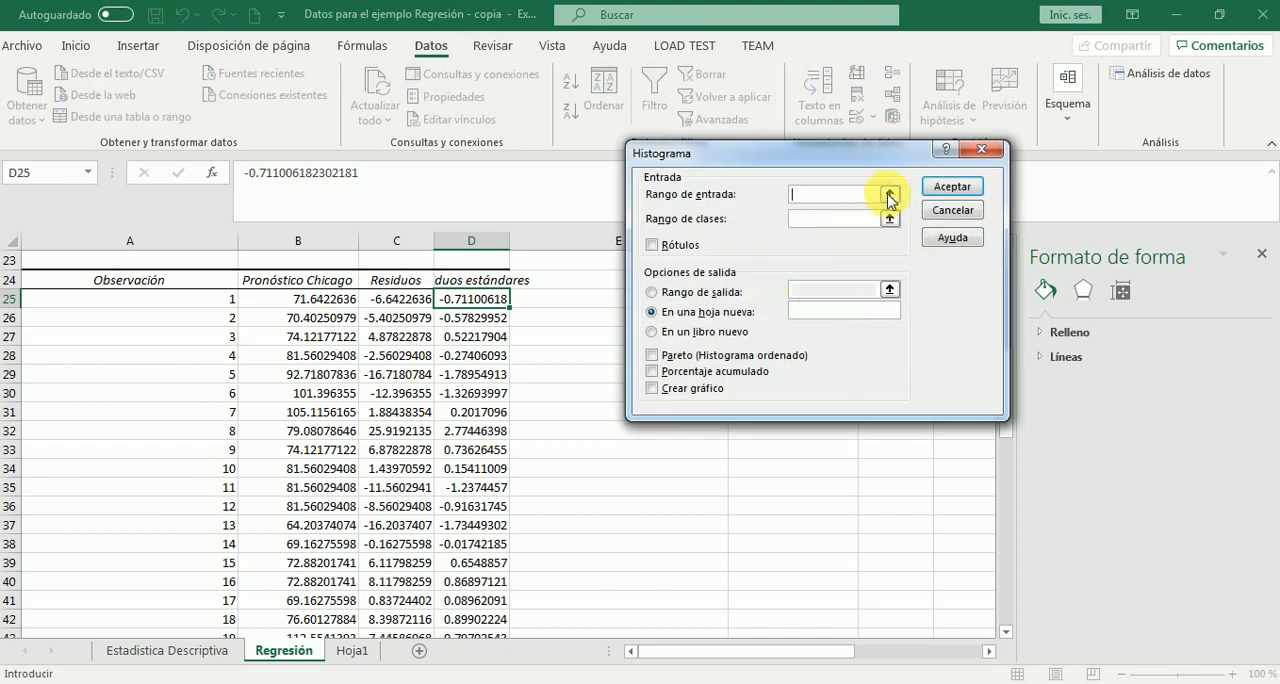
left_click(890, 198)
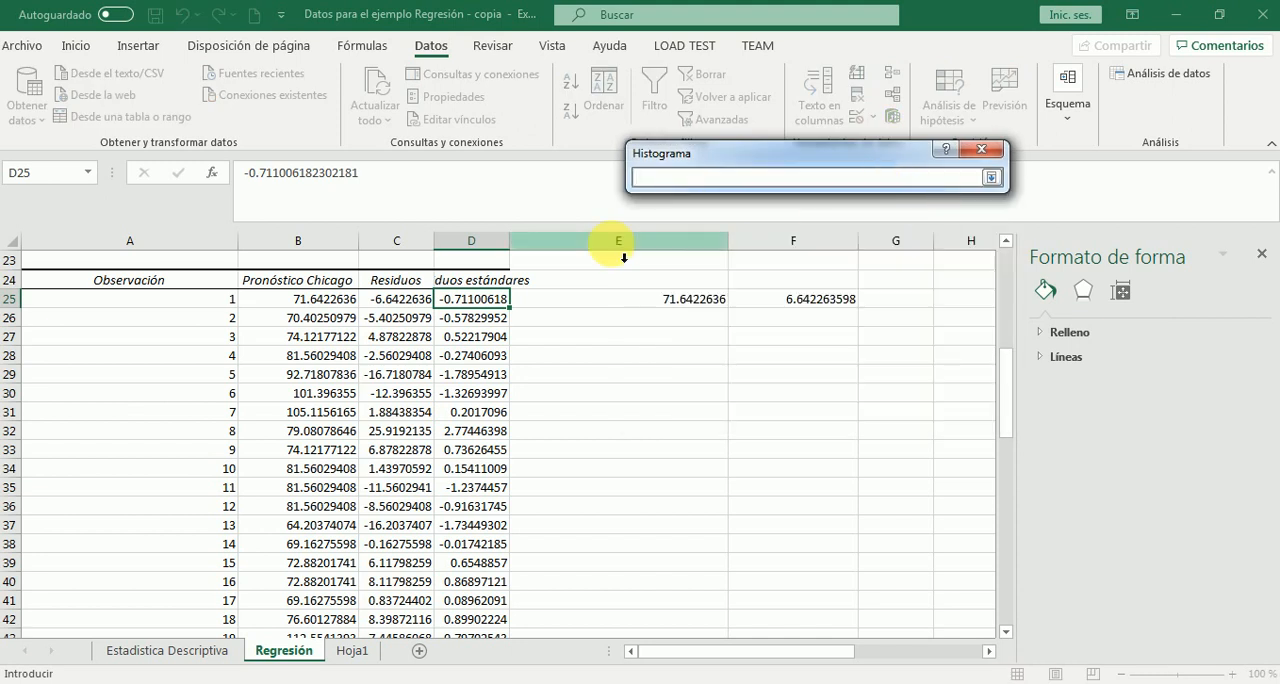
left_click(424, 284)
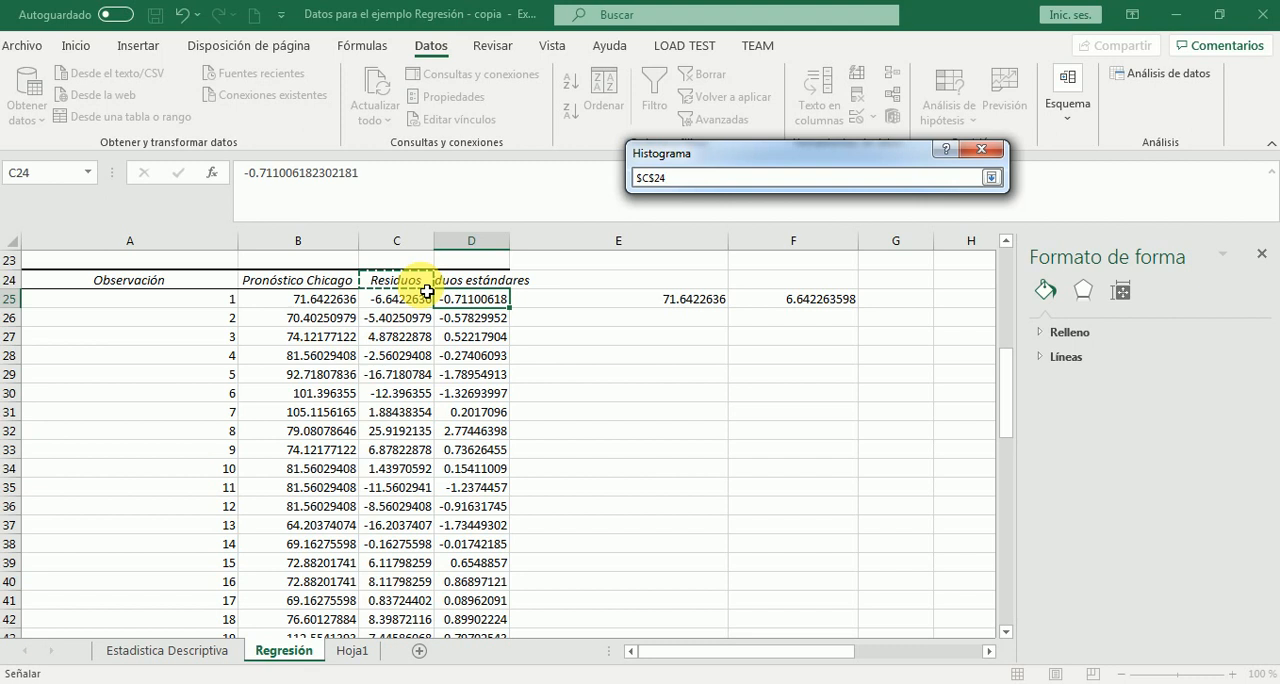
left_click(413, 299)
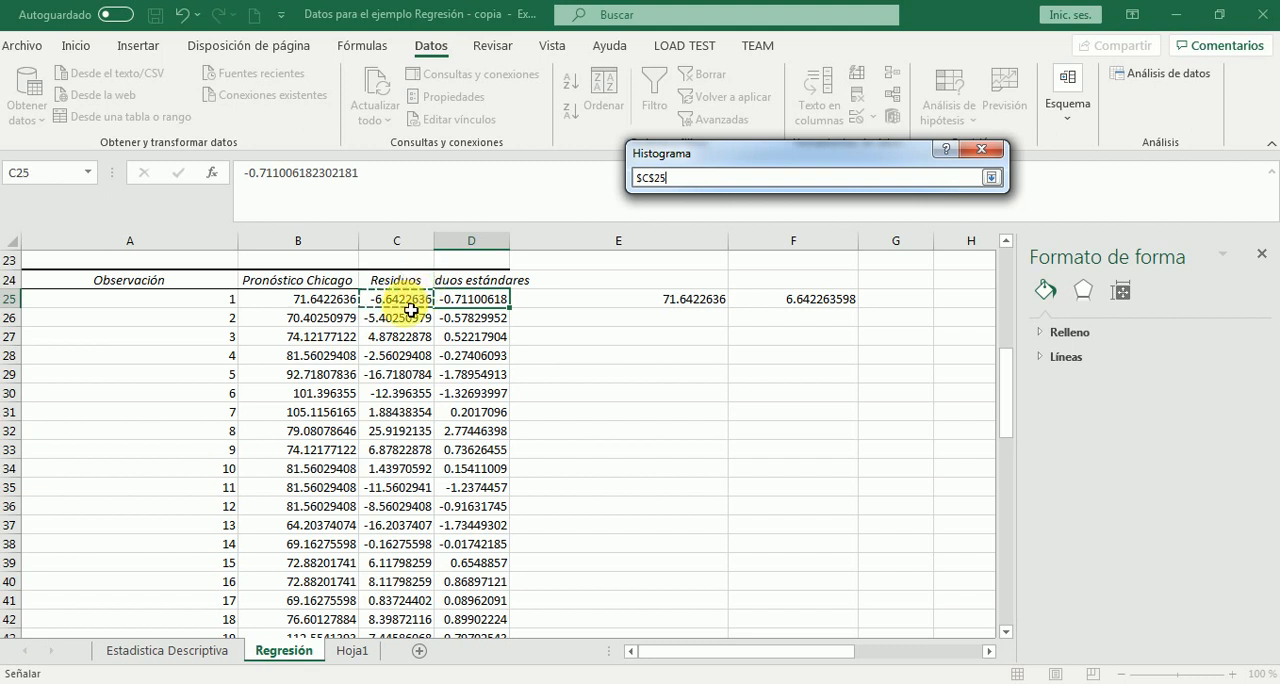
key("ctrl+shift+Down")
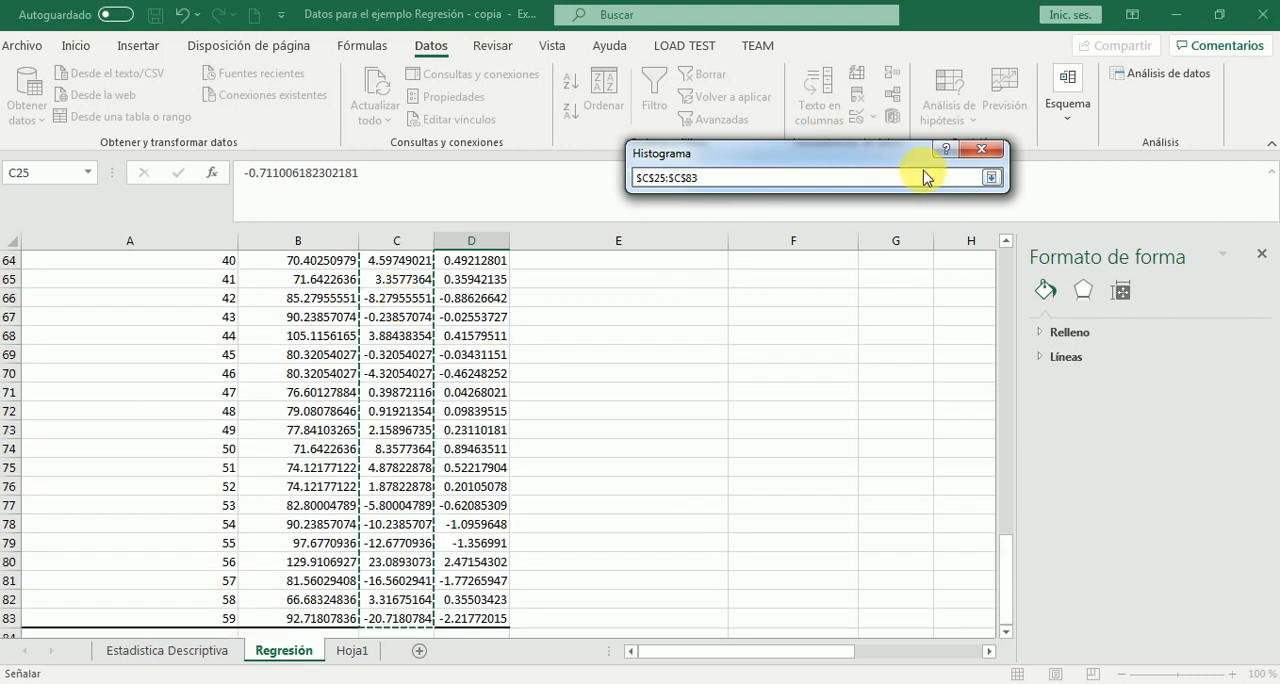
left_click(991, 177)
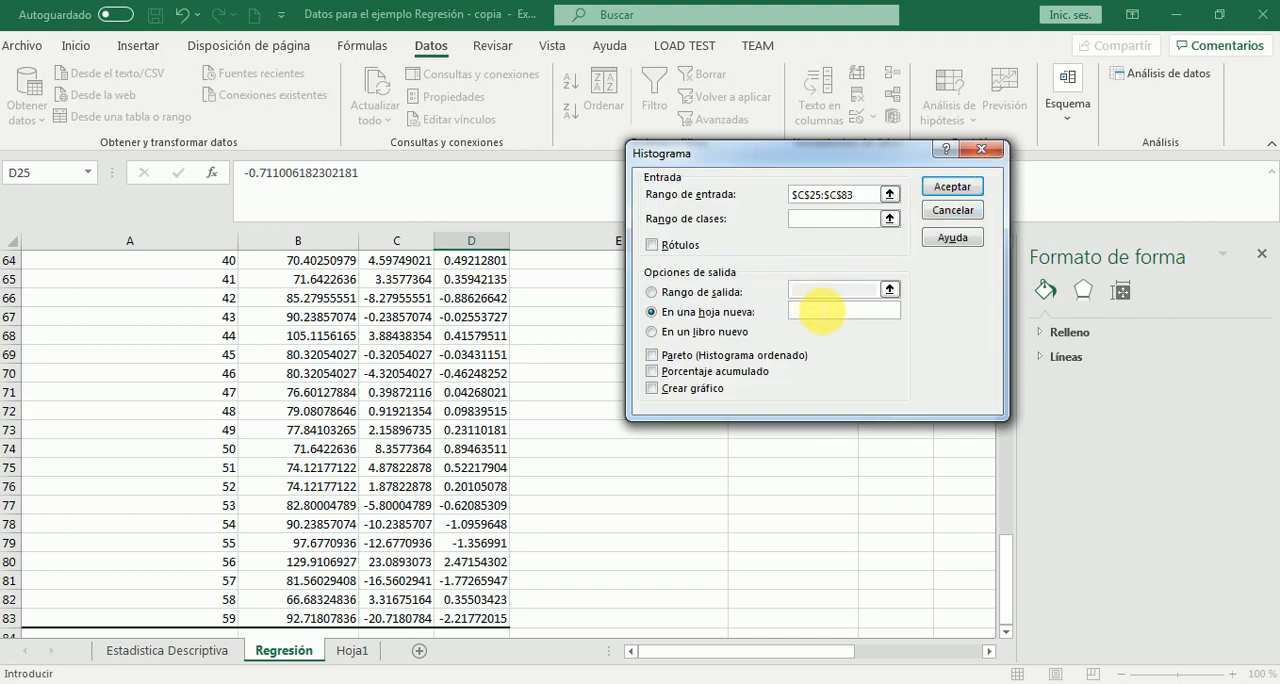
Generate the histogram on a new sheet named Histograma with cumulative percentage and a chart, and enlarge the chart
left_click(818, 311)
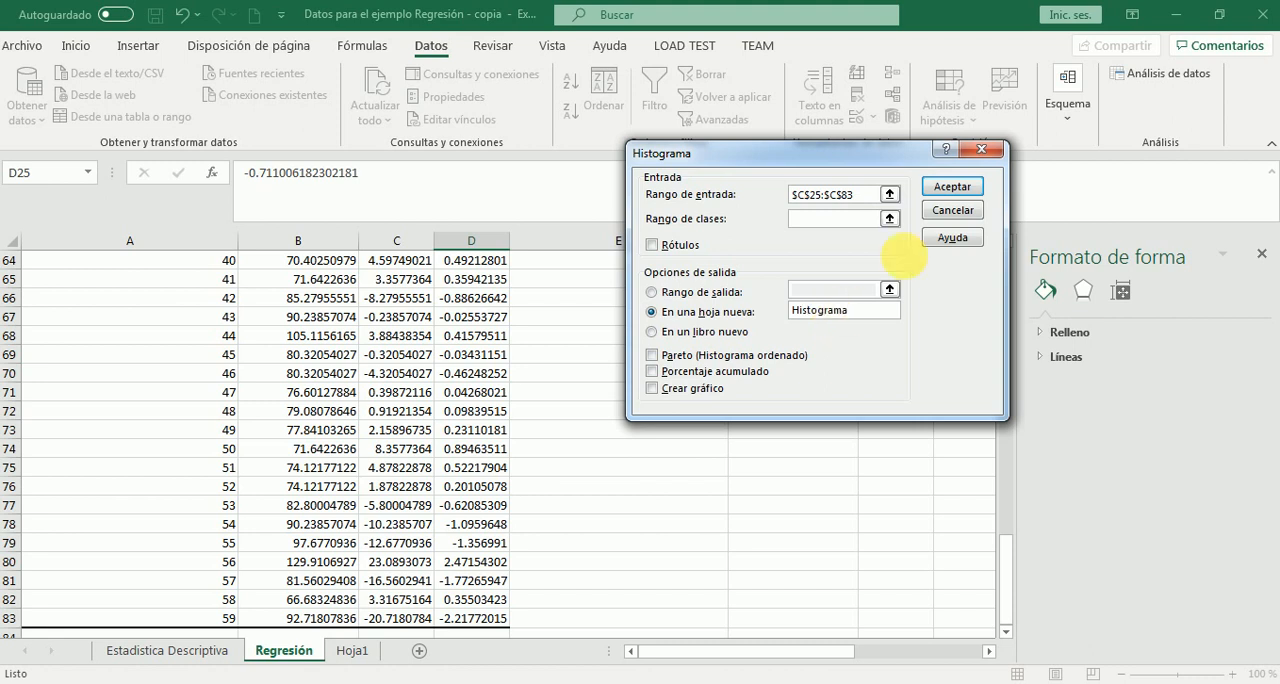
left_click(654, 372)
left_click(653, 388)
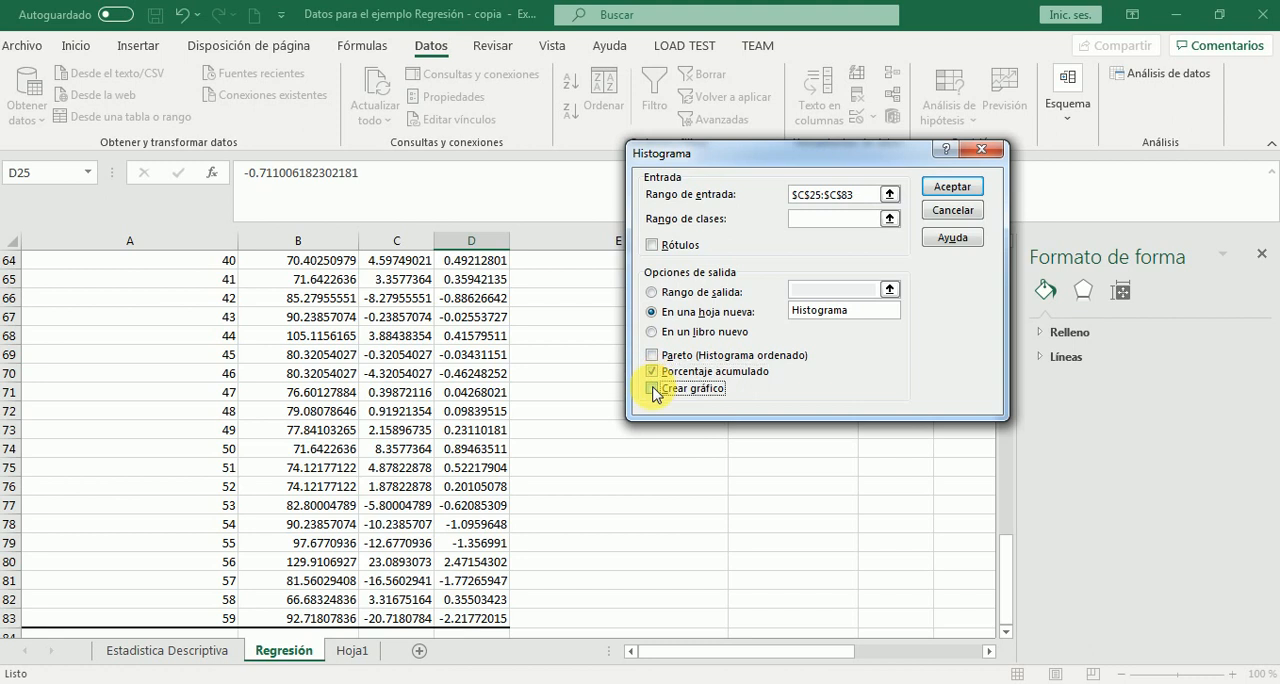
left_click(958, 187)
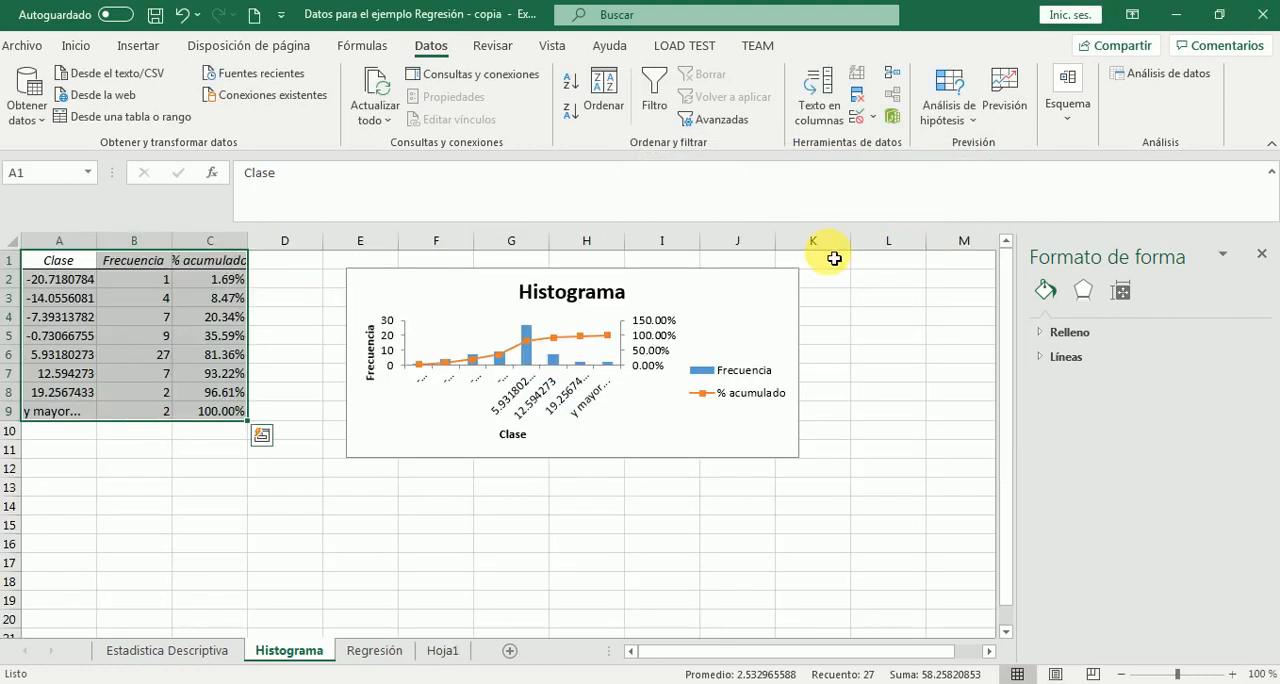
left_click(797, 452)
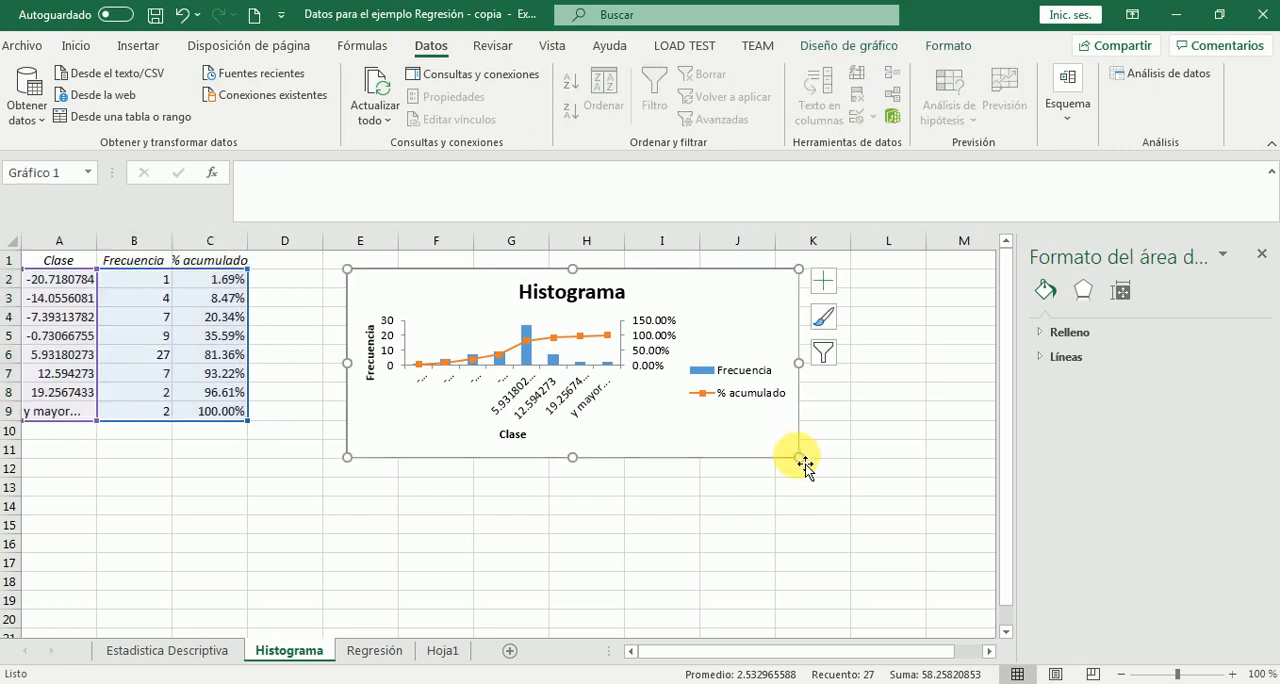
left_click_drag(803, 463, 866, 541)
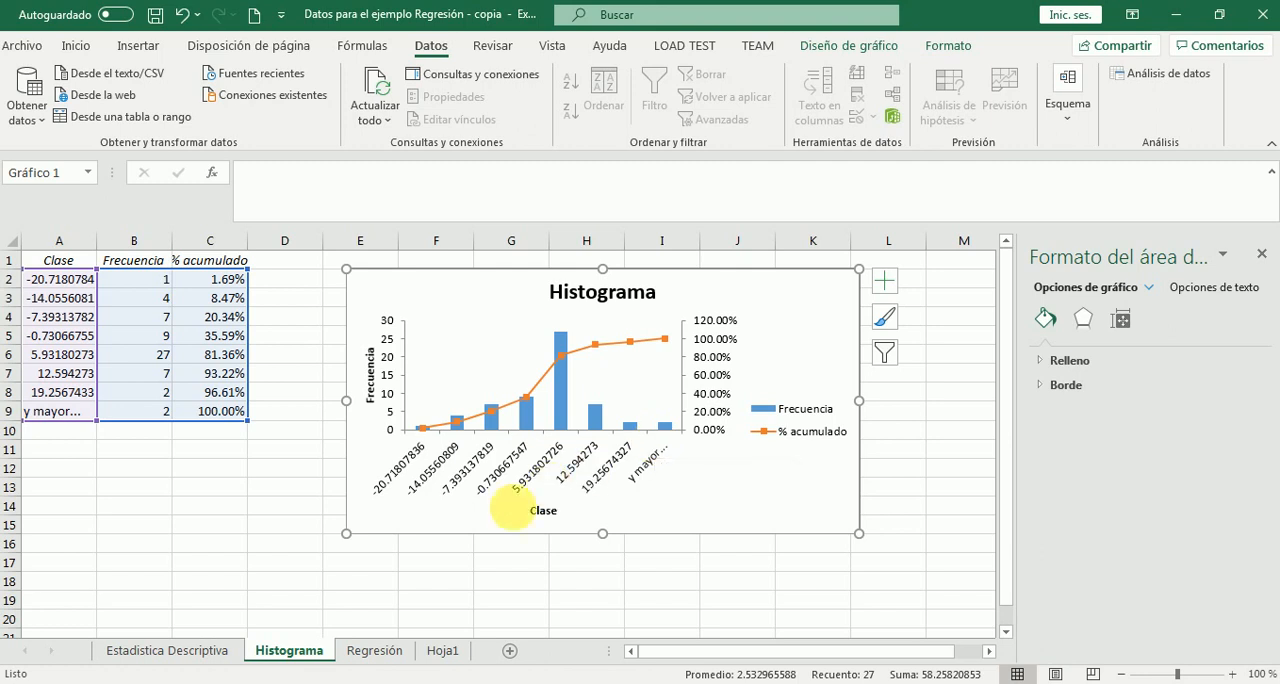
Widen column D on the Regresión sheet so the full Residuos estándares heading fits
left_click(368, 651)
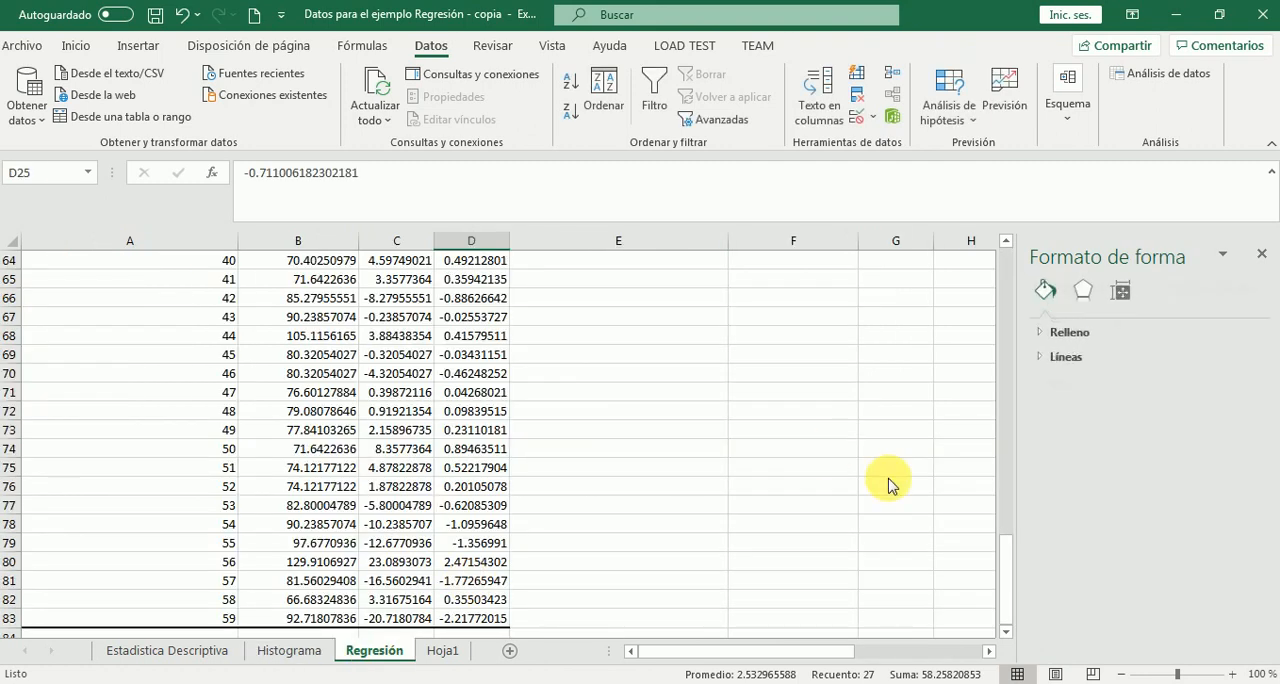
left_click_drag(1006, 549, 1000, 358)
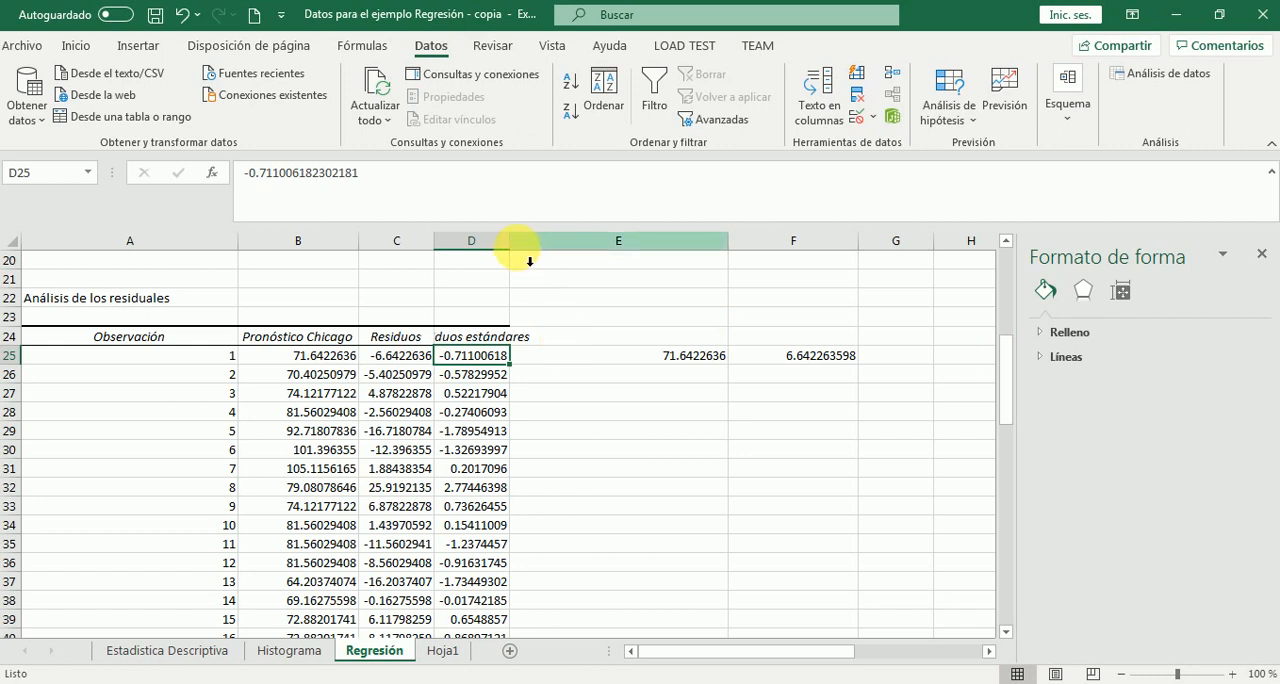
left_click_drag(512, 252, 571, 253)
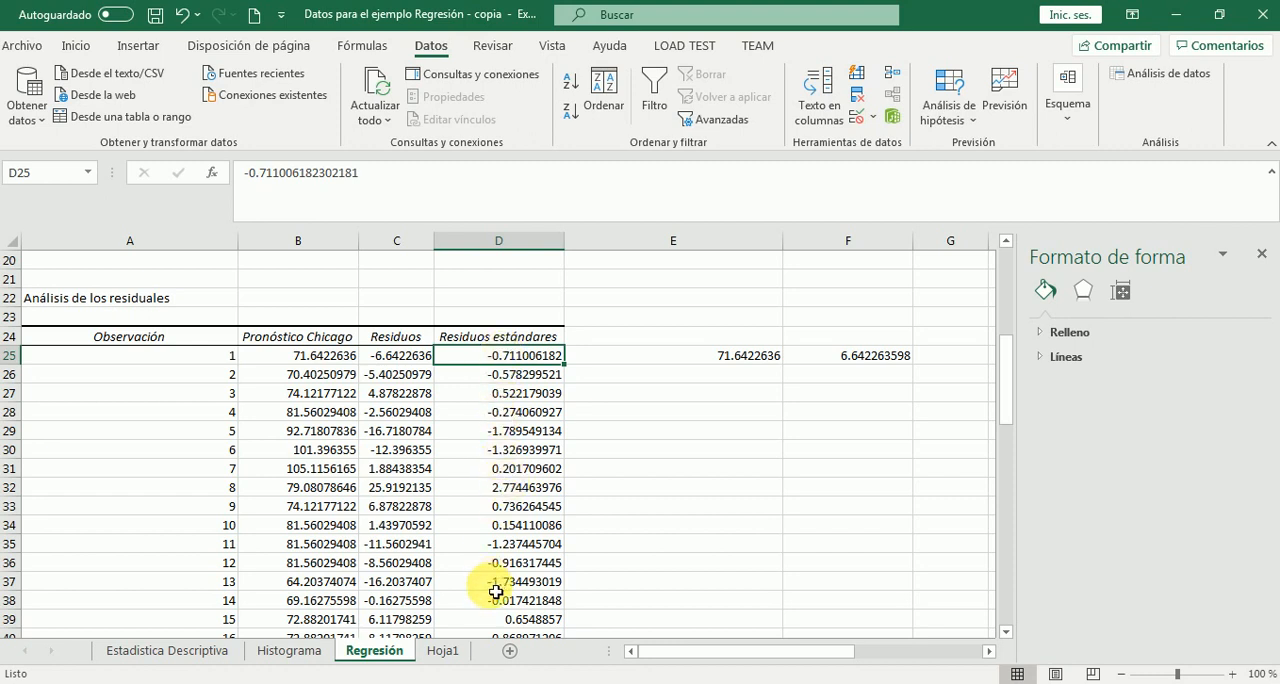
Highlight the standardized residual of observation 8 in D32 with yellow fill
left_click(512, 494)
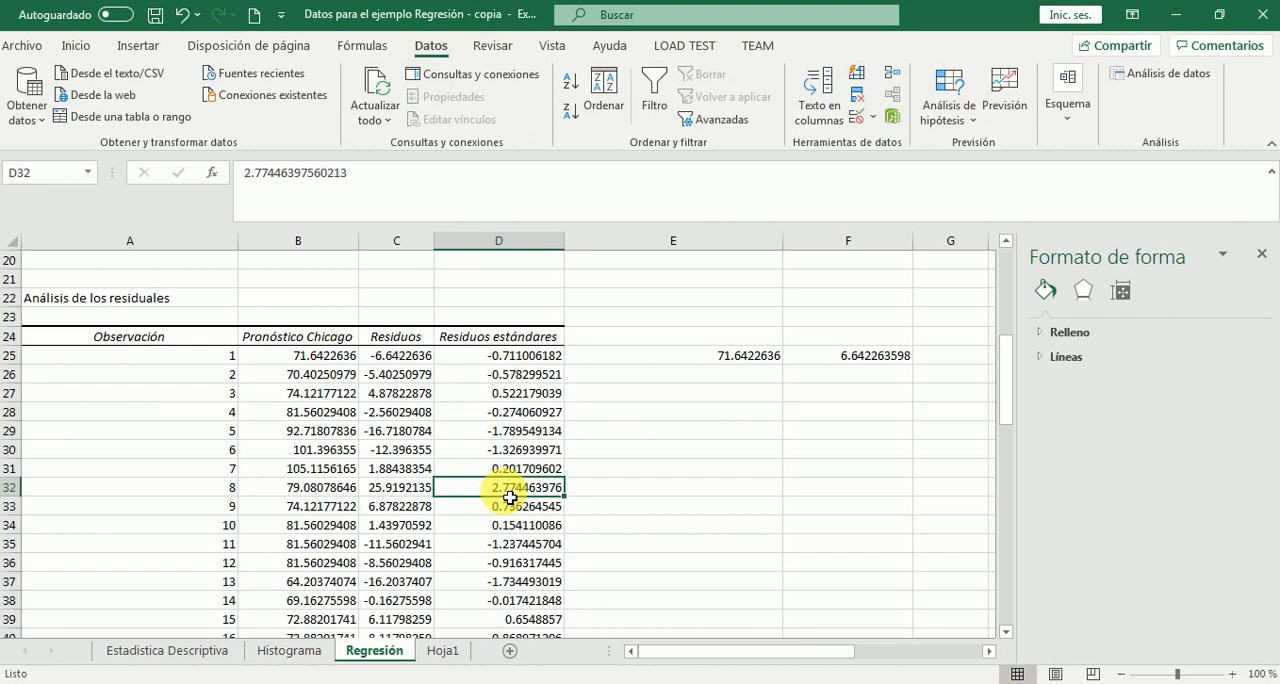
left_click(77, 48)
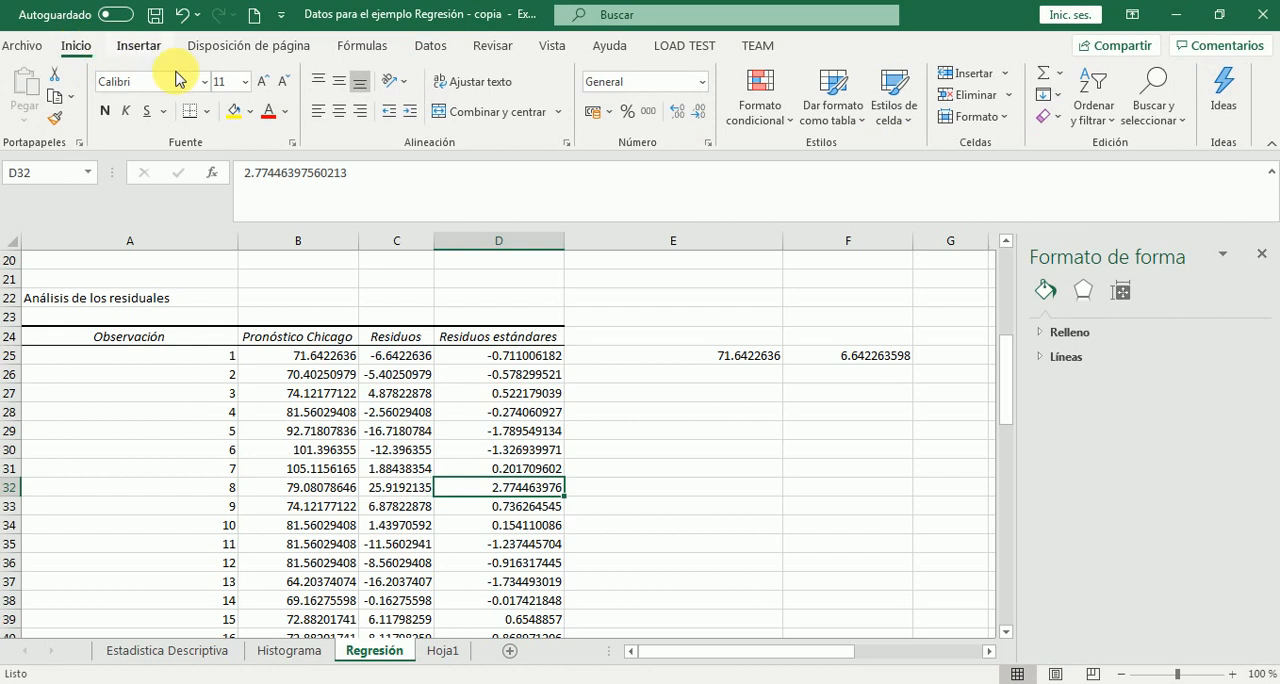
left_click(233, 114)
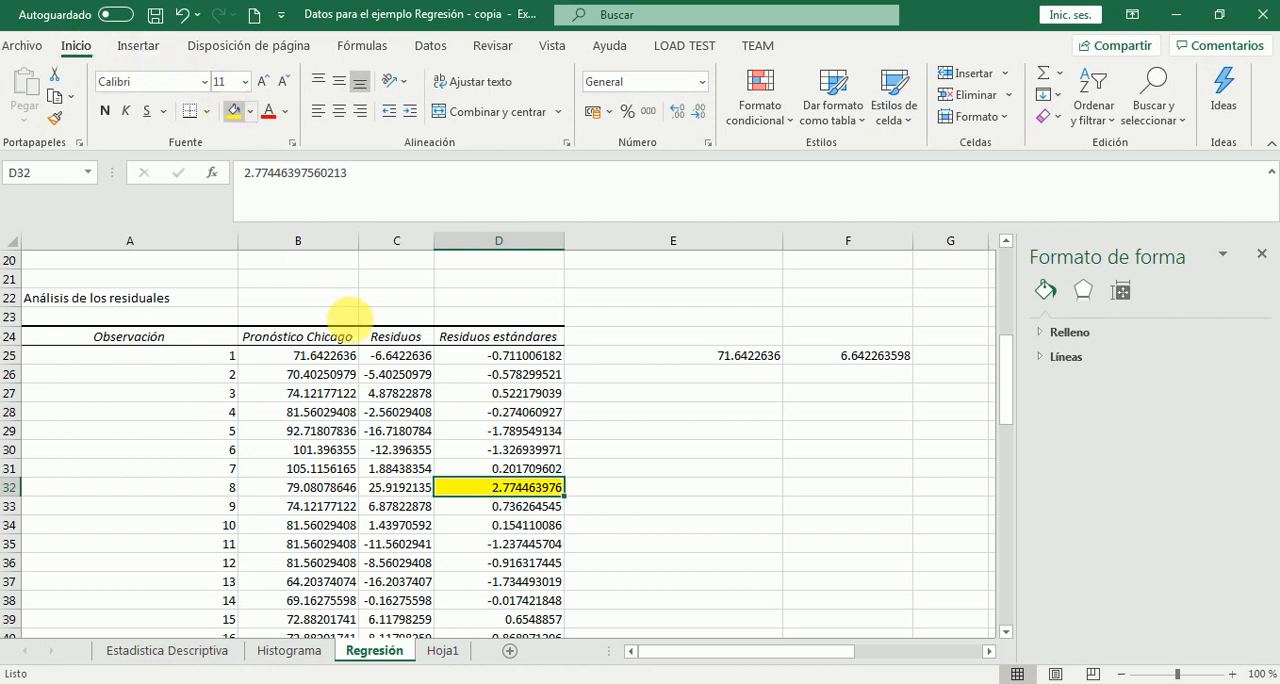
Go through the remaining standardized residuals in column D and highlight observation 56's value in D80 with yellow fill
left_click(503, 545)
key("Down")
key("Down")
key("Down")
key("Down")
key("Down")
key("Down")
key("Down")
key("Down")
key("Down")
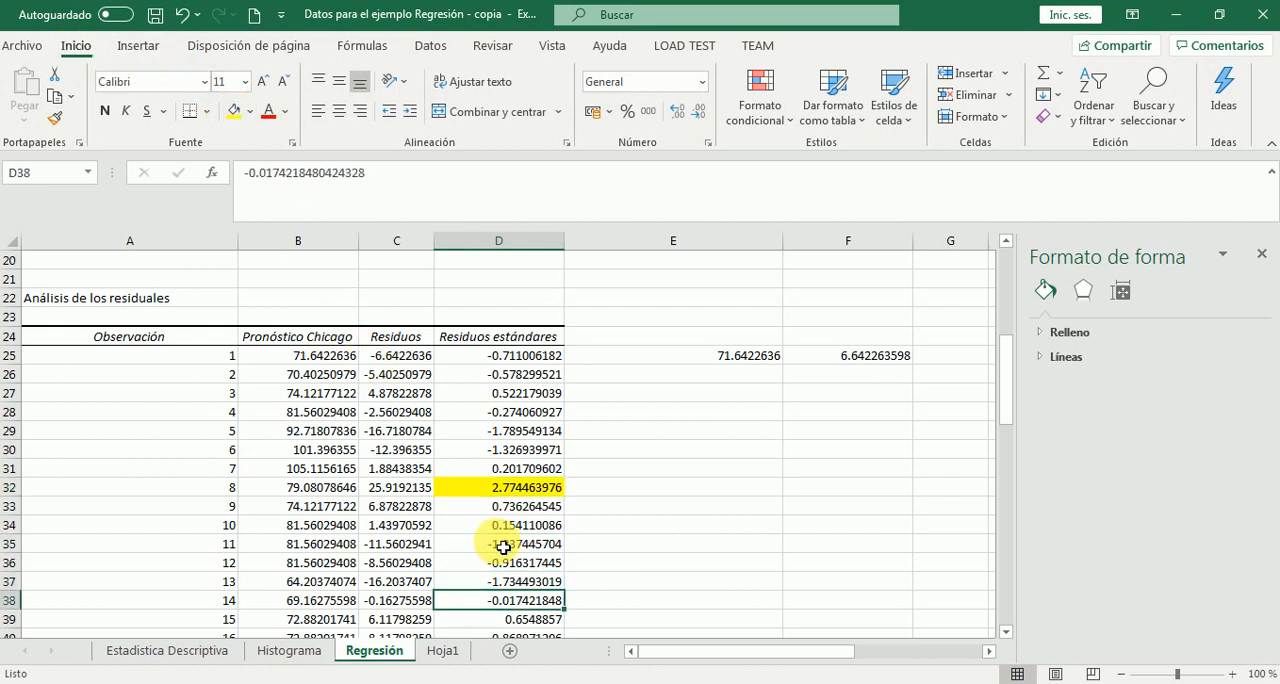
key("Down")
key("Down")
key("Down")
key("Down")
key("Down")
key("Down")
key("Down")
key("Down")
key("Down")
key("Down")
key("Down")
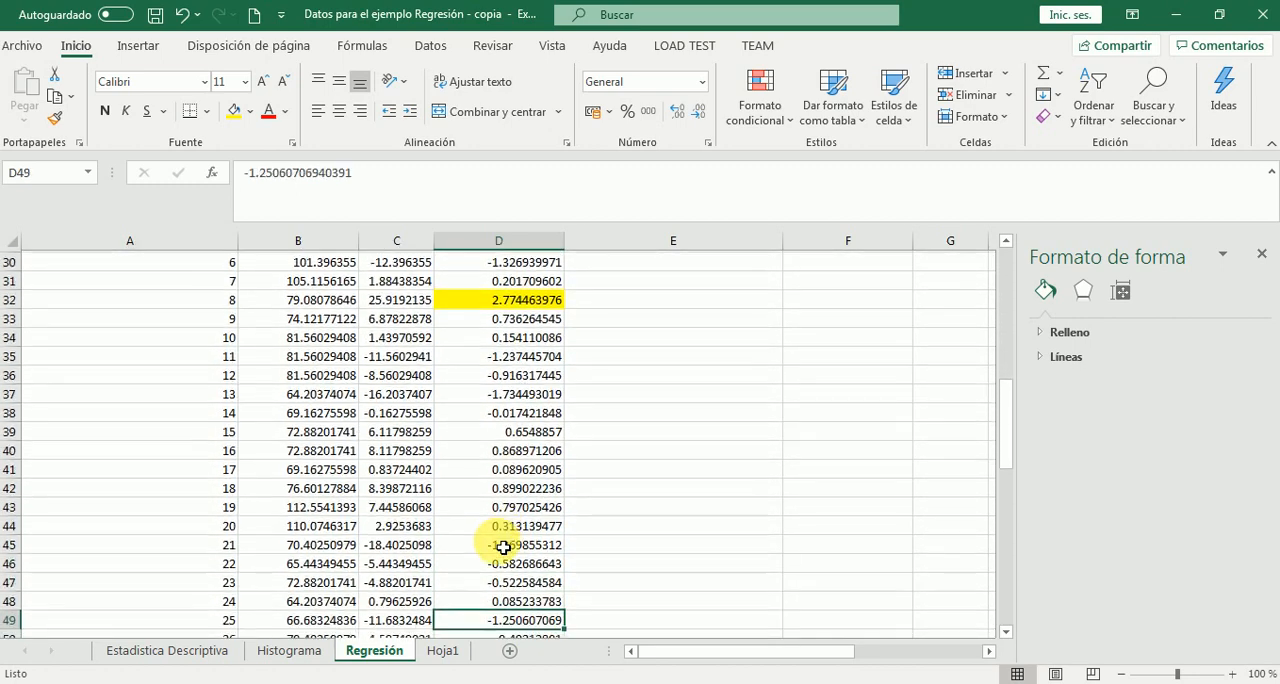
key("Down")
key("Down")
key("Down")
key("Down")
key("Down")
key("Down")
key("Down")
key("Down")
key("Down")
key("Down")
key("Down")
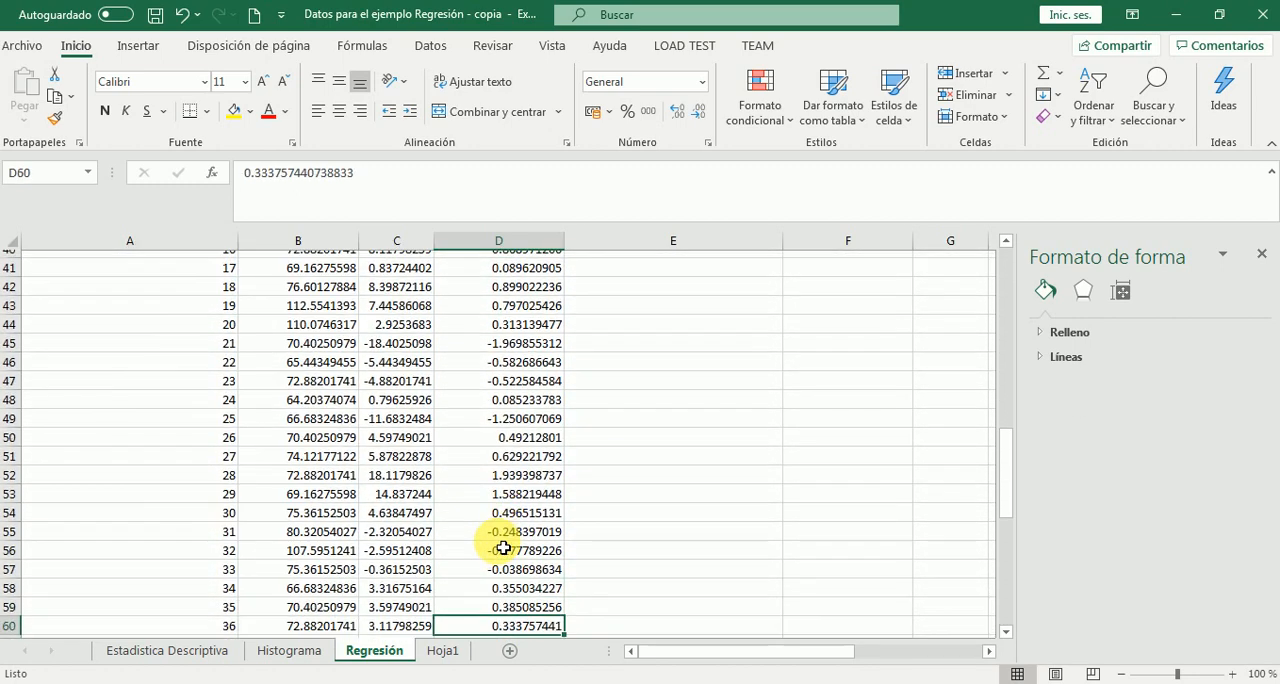
key("Down")
key("Down")
key("Down")
key("Down")
key("Down")
key("Down")
key("Down")
key("Down")
key("Down")
key("Down")
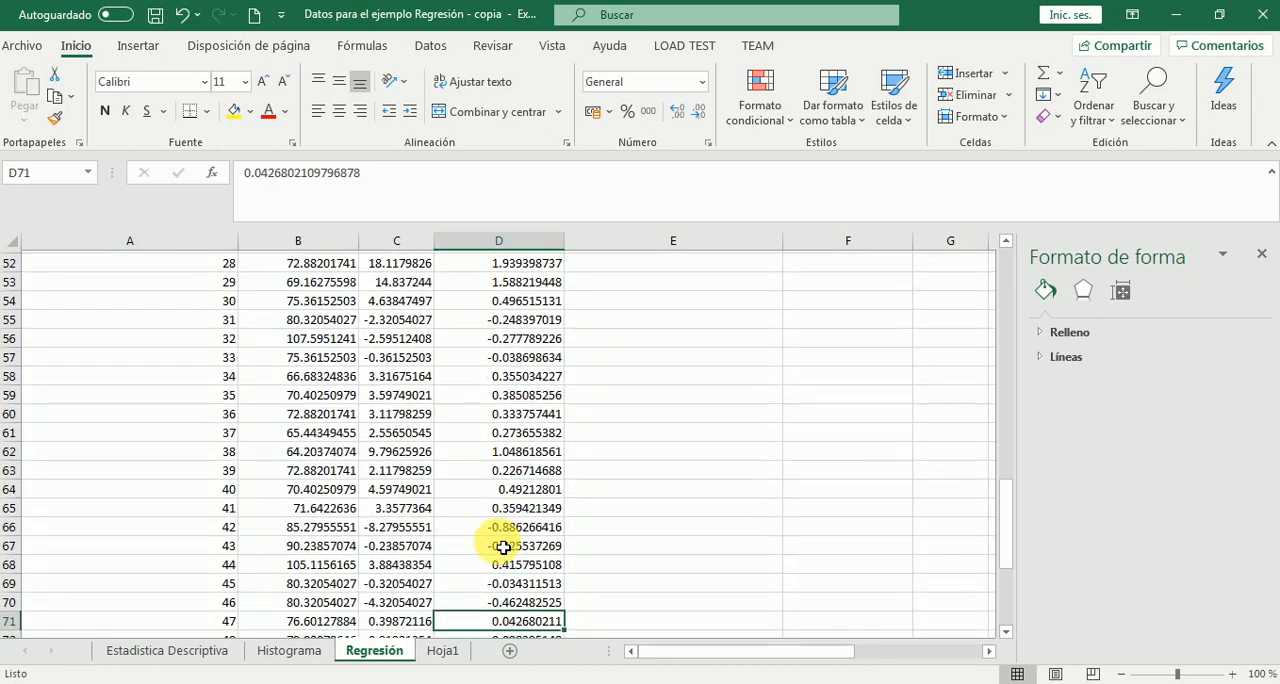
key("Down")
key("Down")
key("Down")
key("Down")
key("Down")
key("Down")
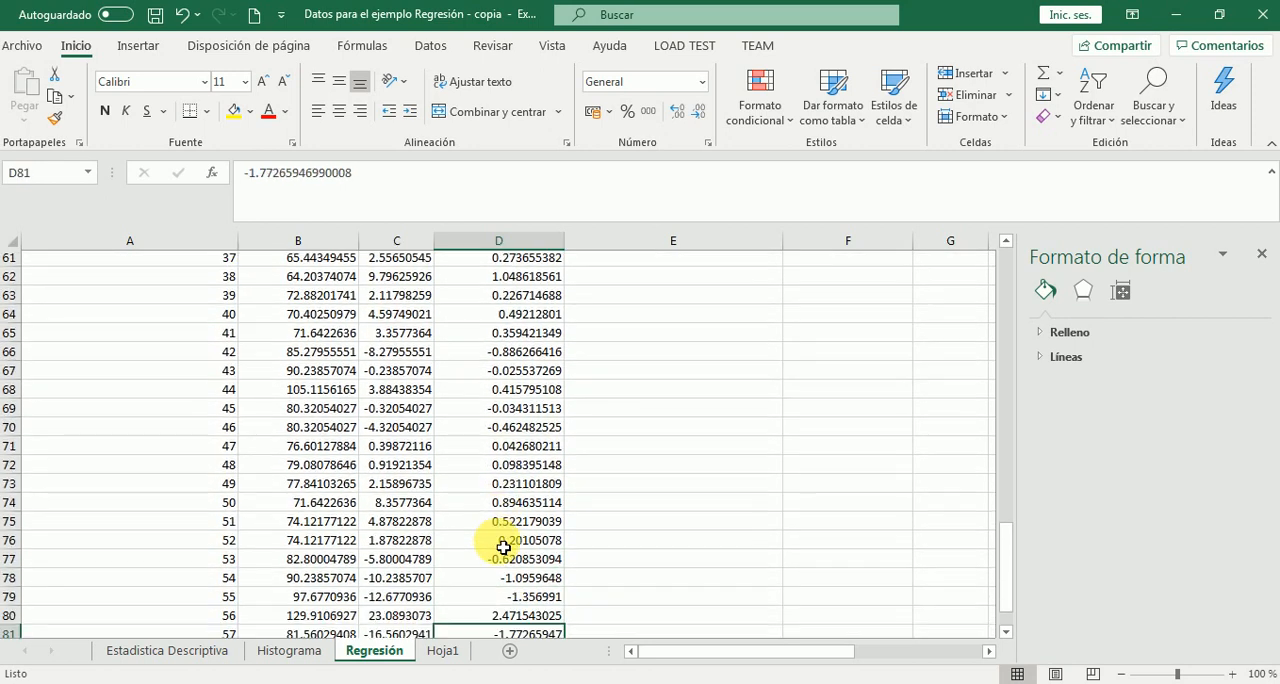
key("Up")
key("Up")
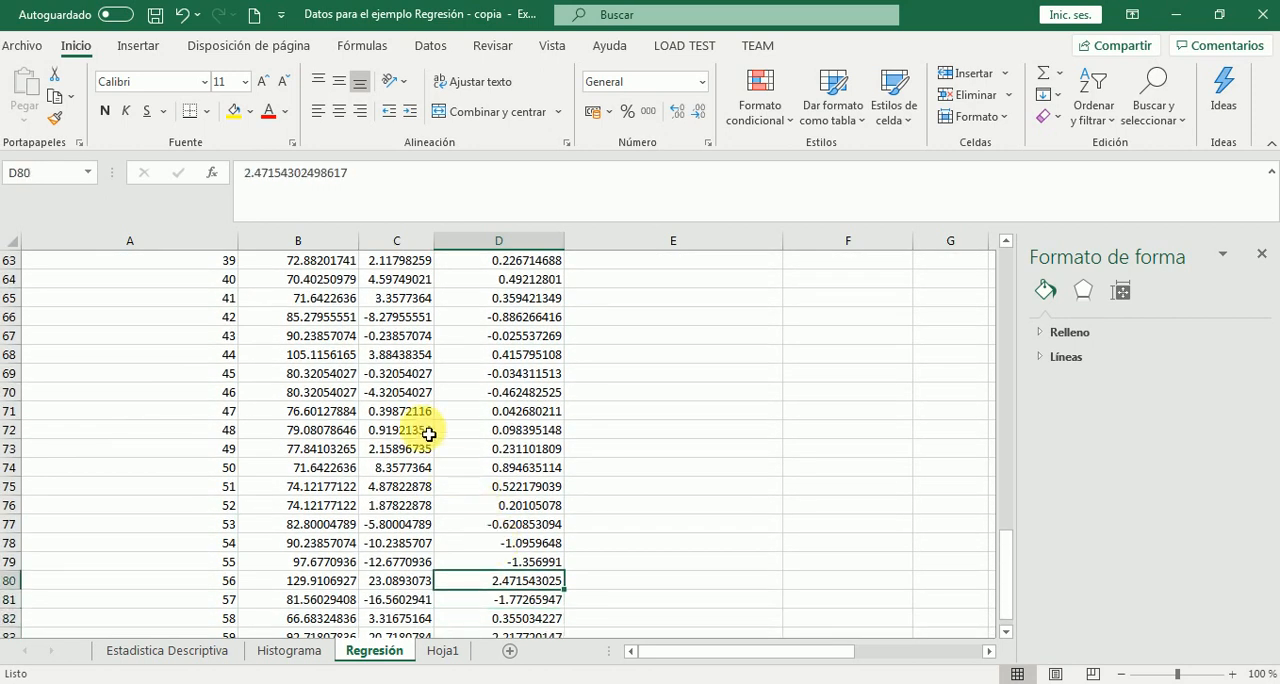
left_click(232, 115)
Highlight the standardized residual of observation 59 in D83 with yellow fill
key("Down")
key("Down")
key("Down")
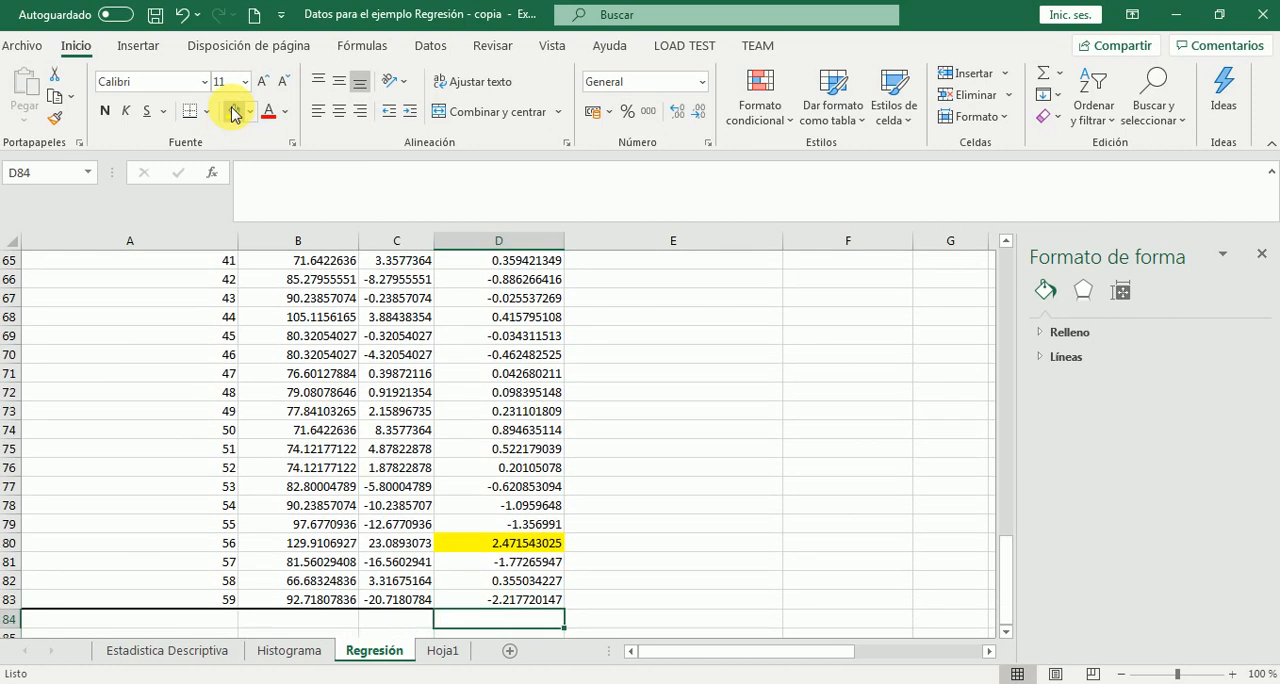
left_click(232, 113)
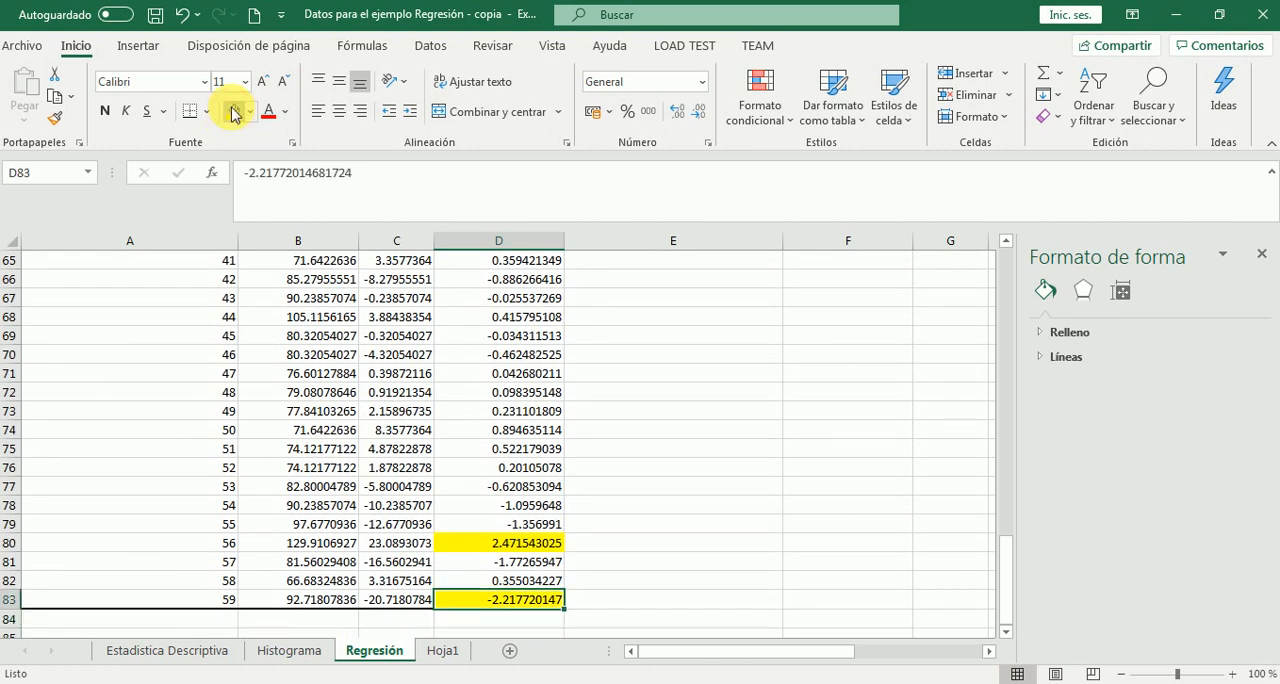
Enter the note "Se tienen 3 datos extremos, lo cual confirman la asimetría del histograma." in E83, beside observation 59's standardized residual
left_click(611, 599)
type("S")
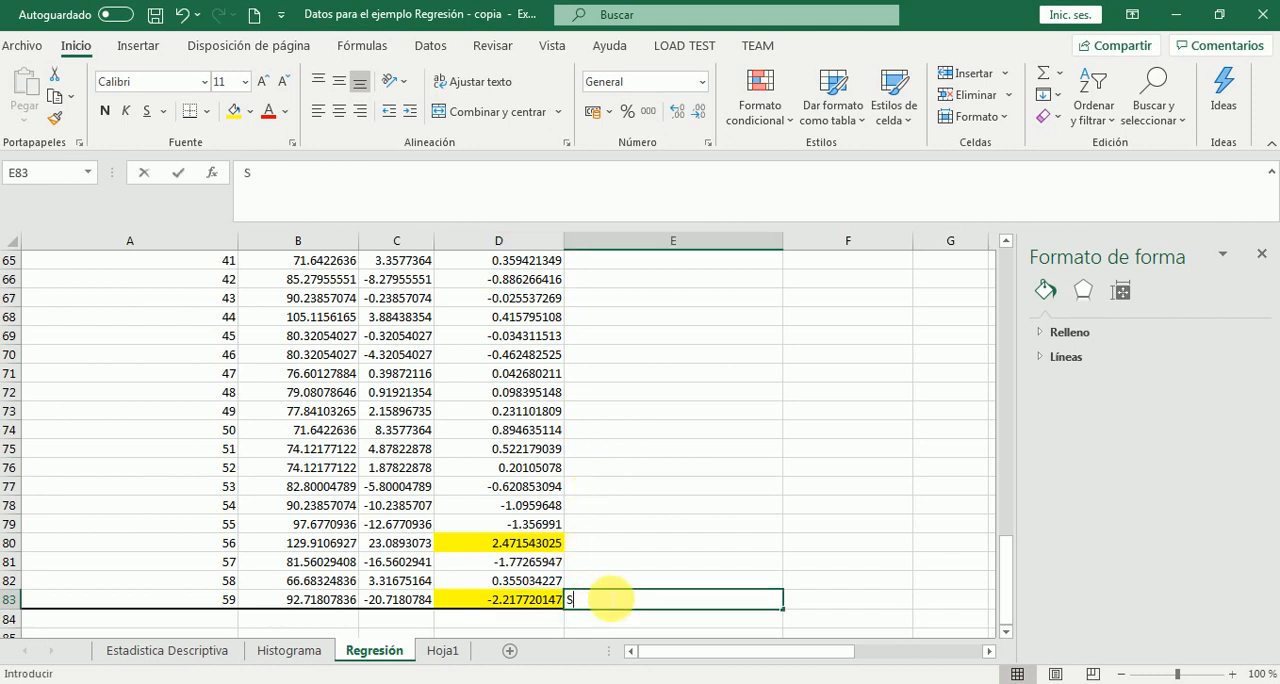
type("e tienen 3")
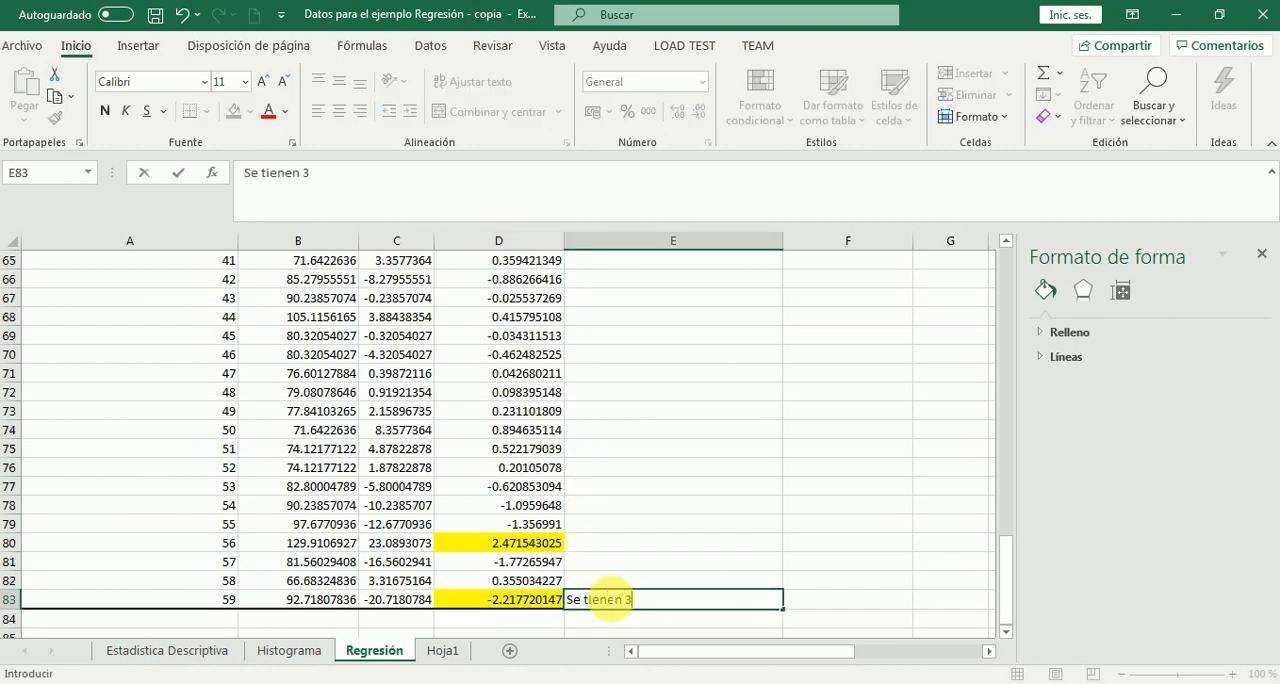
type(" datos extremos")
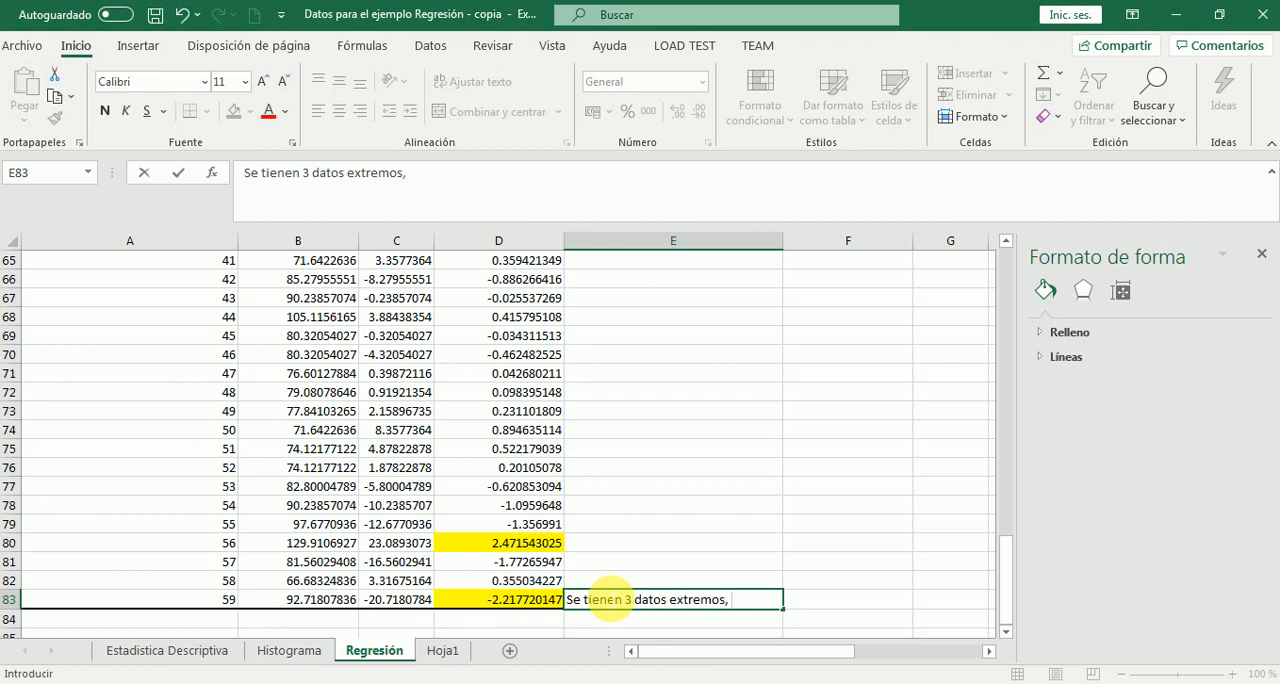
type("locu")
key("BackSpace")
key("BackSpace")
type("cual confirman")
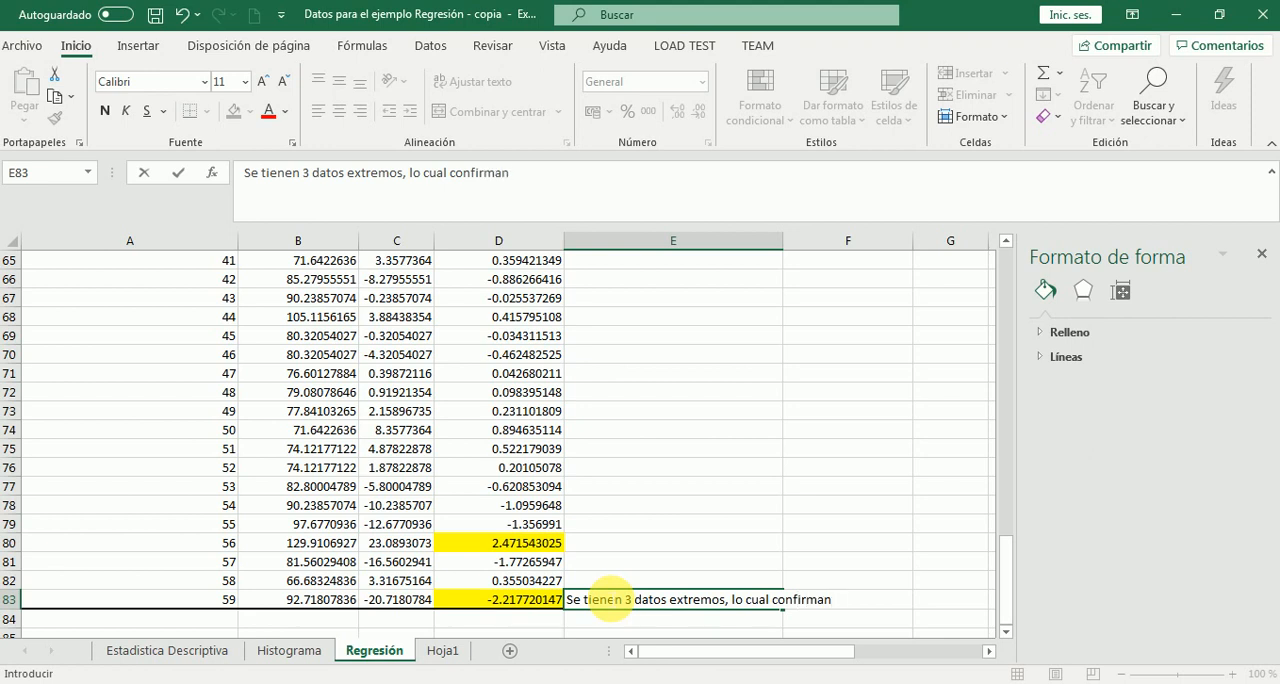
type(" la asimetría del hi")
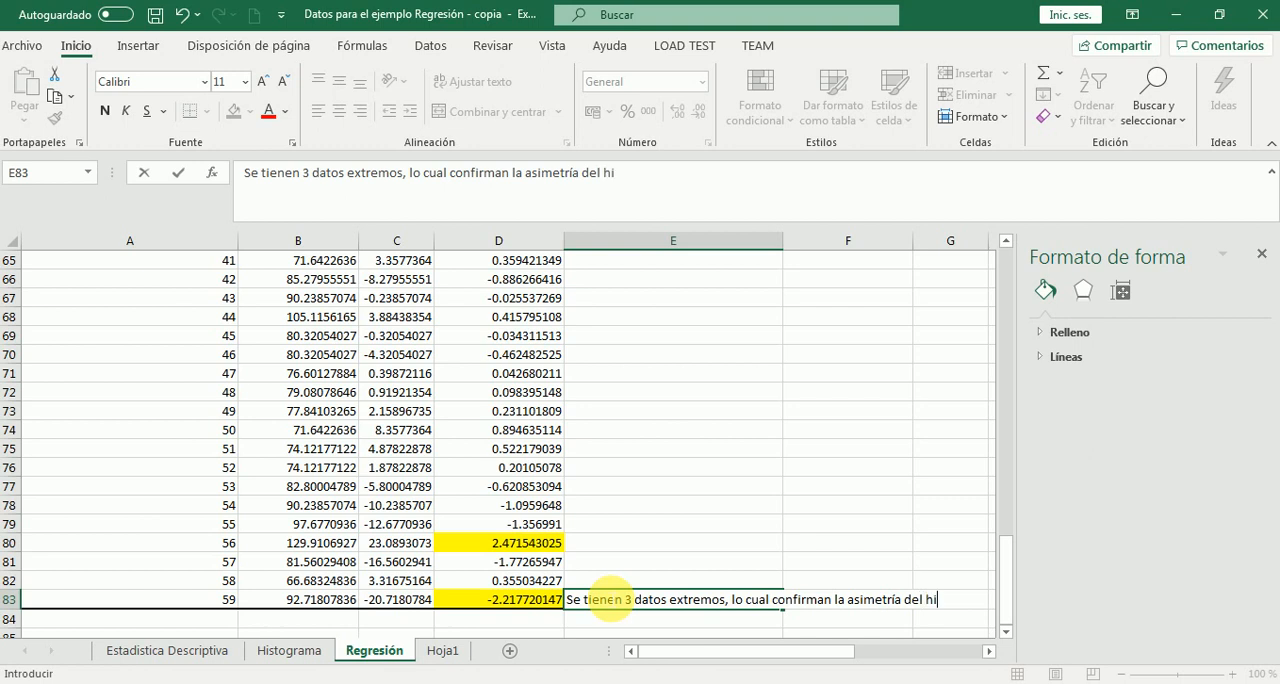
type("stograma.")
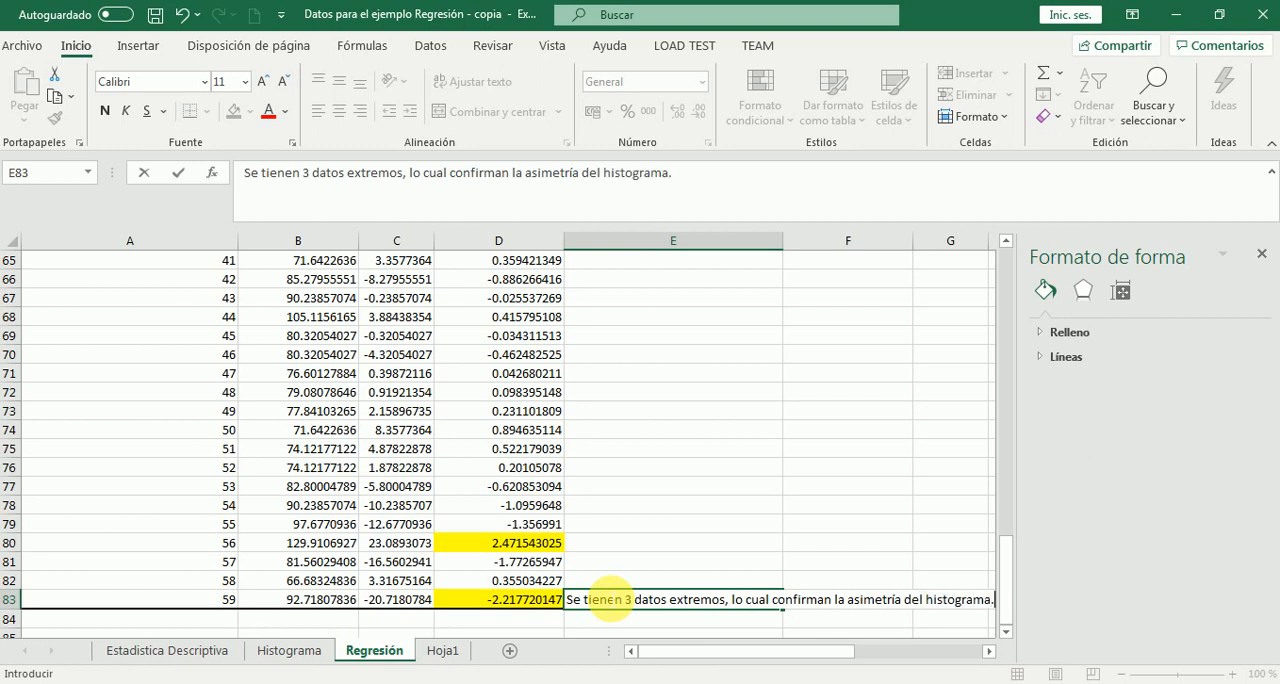
key("Return")
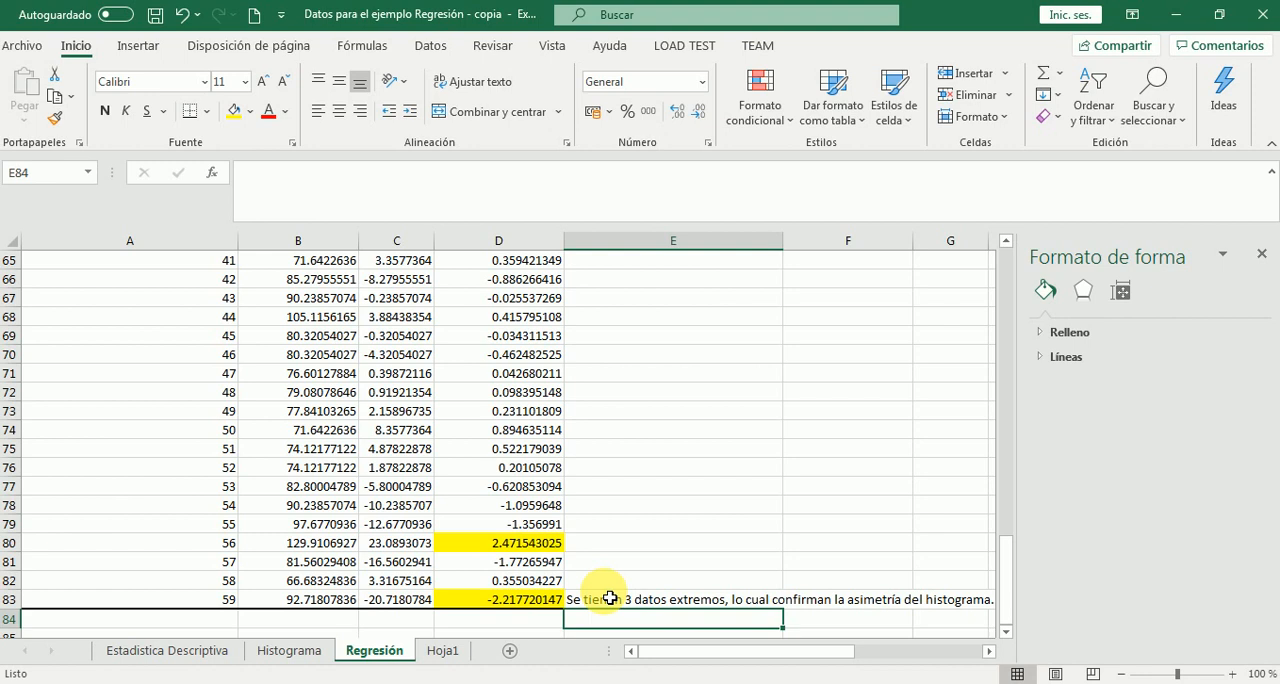
Add the line "Son pocos datos atípicos por lo tanto estamos en una distribución de datos" in E84, below the extreme-values note
type("Son po")
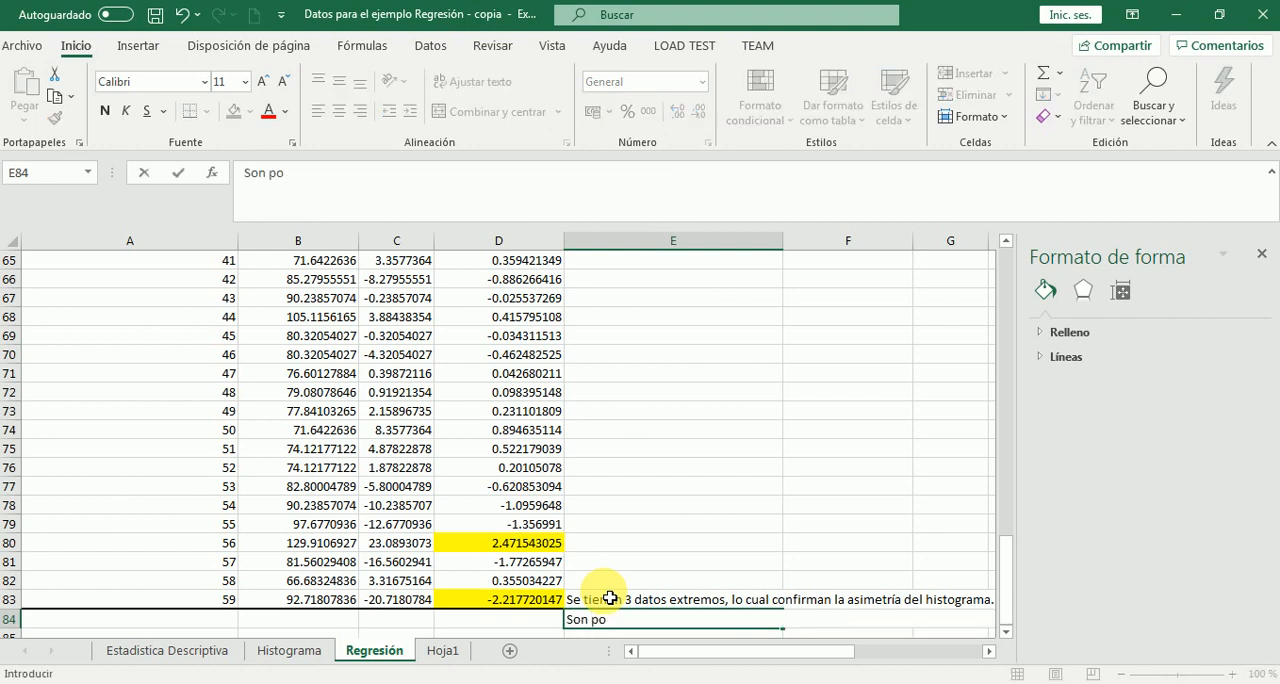
type("cos datos e")
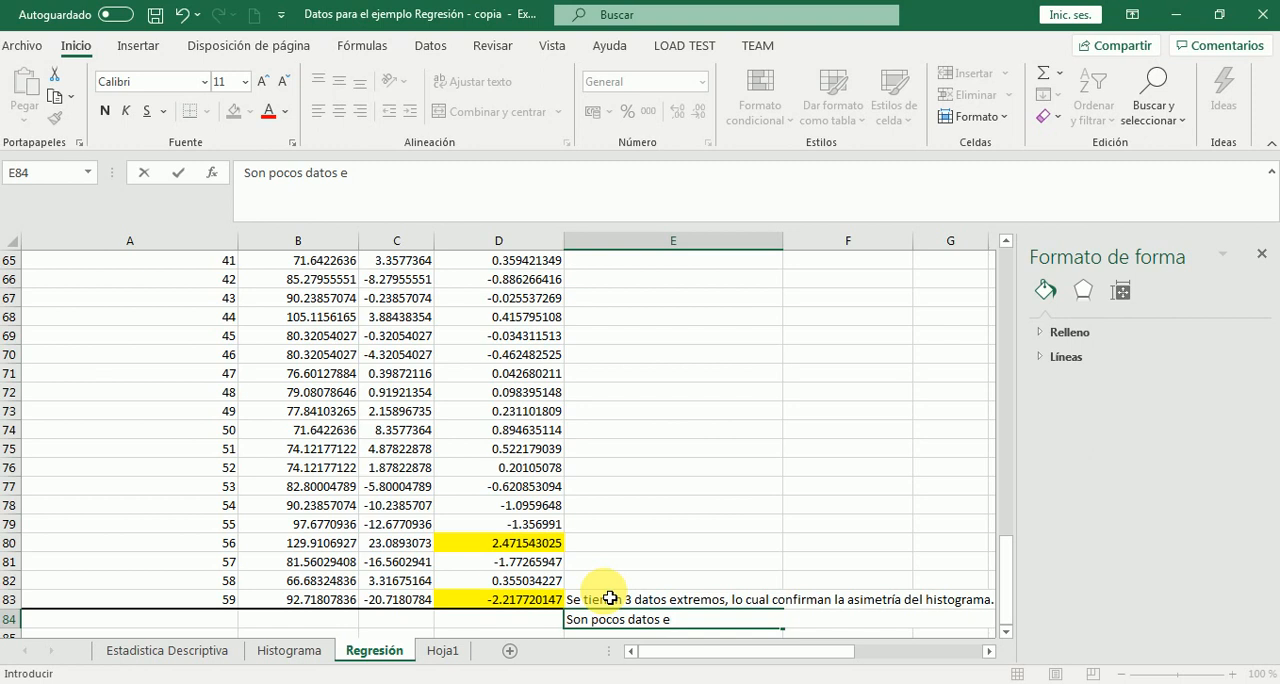
key("BackSpace")
type("atípicos po")
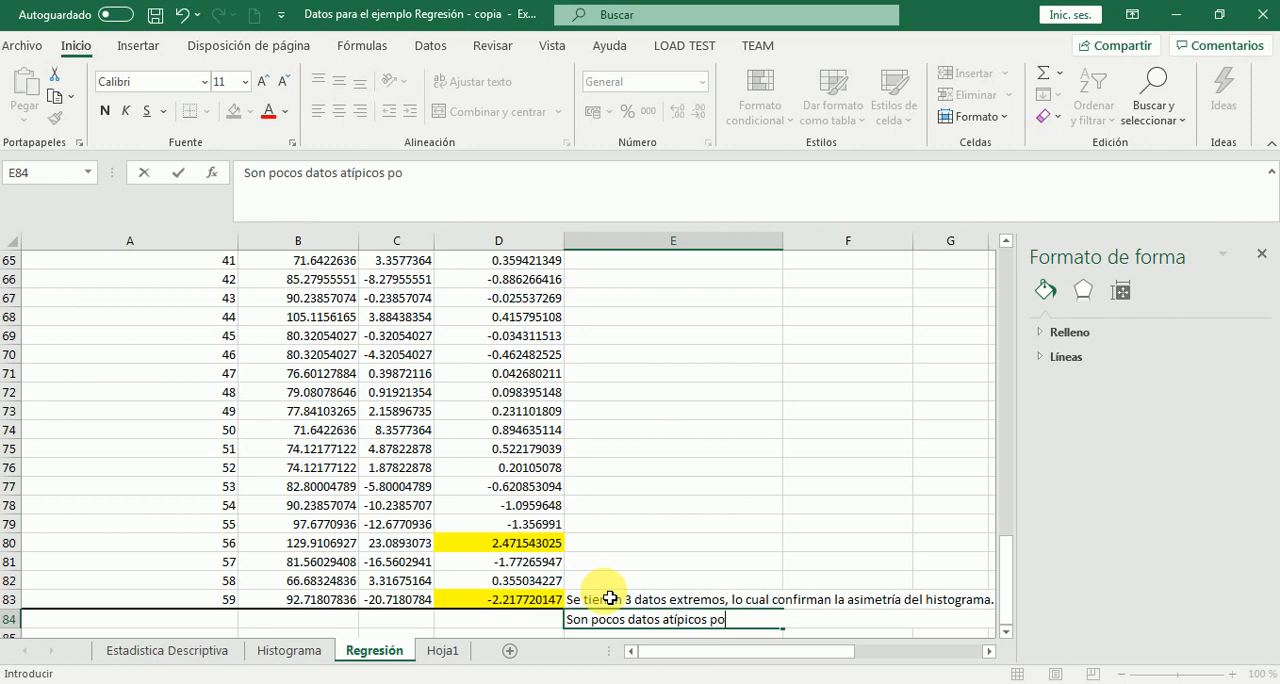
type("r lo tanto est")
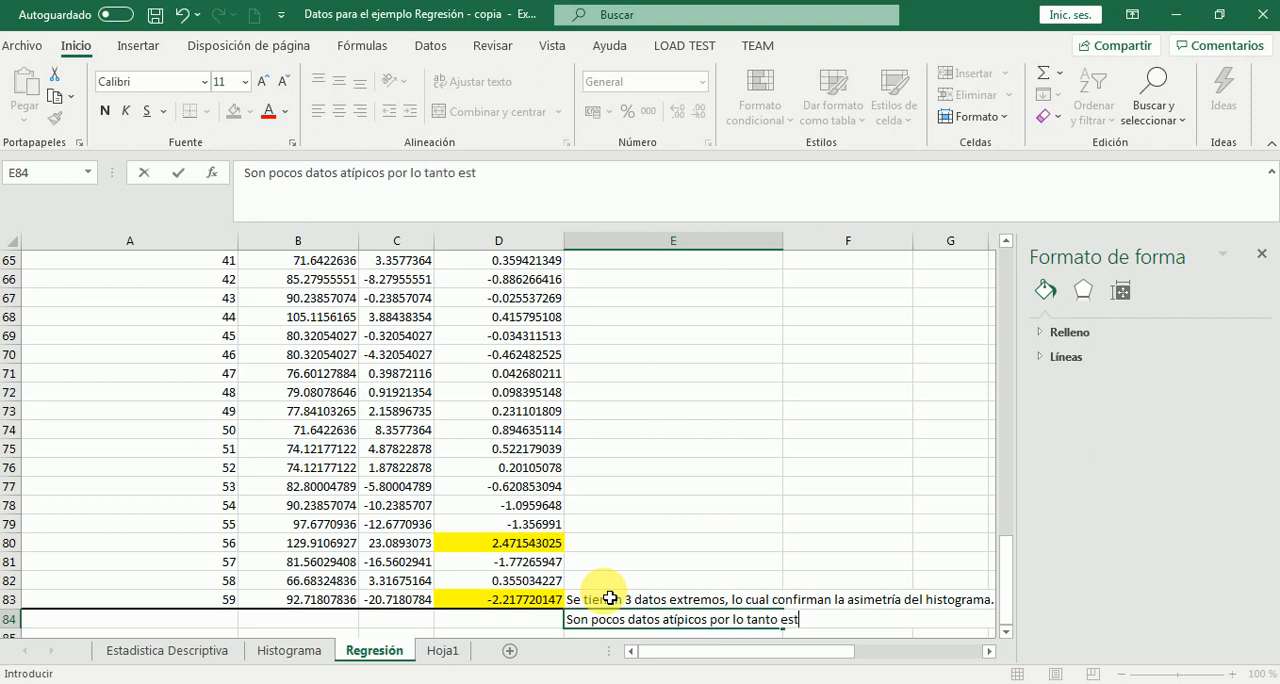
type("mos")
key("BackSpace")
key("BackSpace")
key("BackSpace")
type("amos en u")
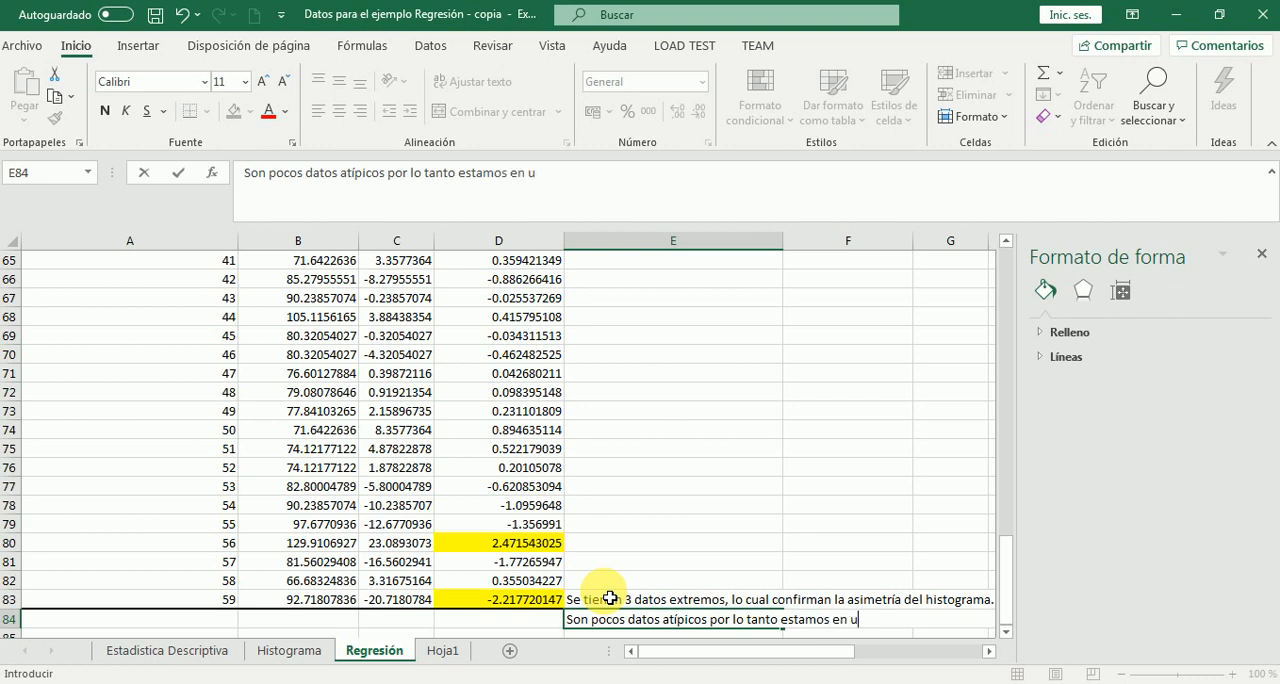
type("na distribución de datos")
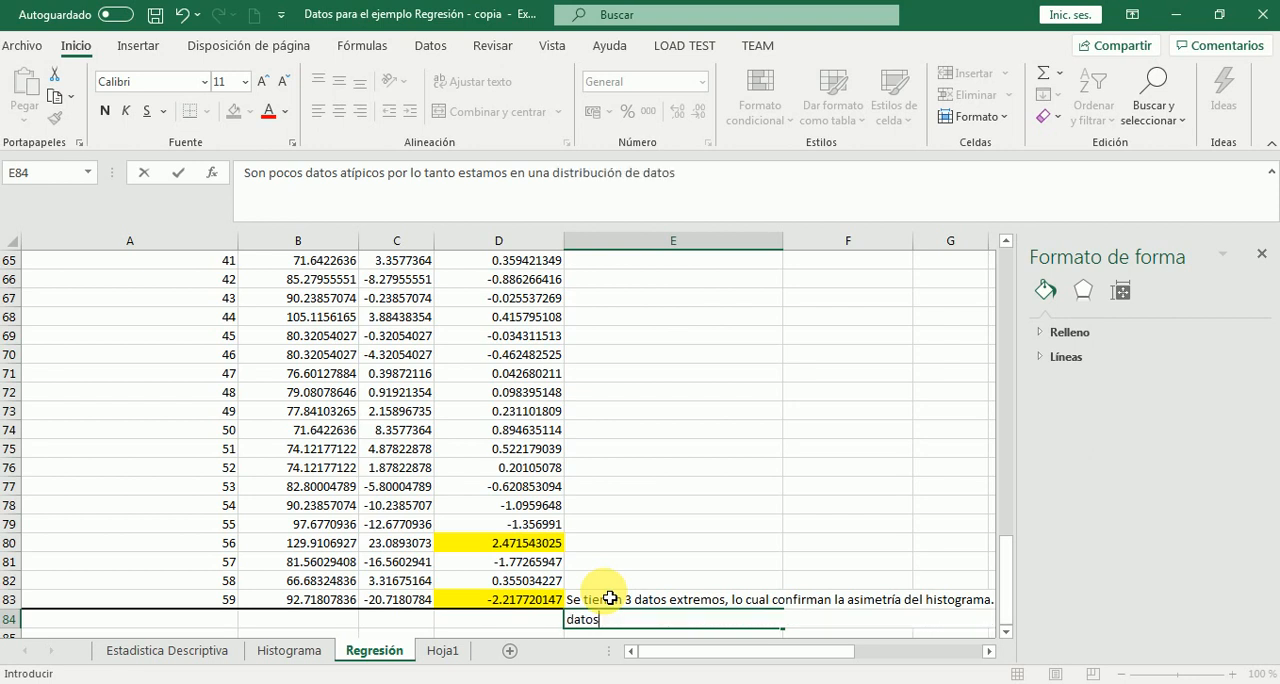
key("Return")
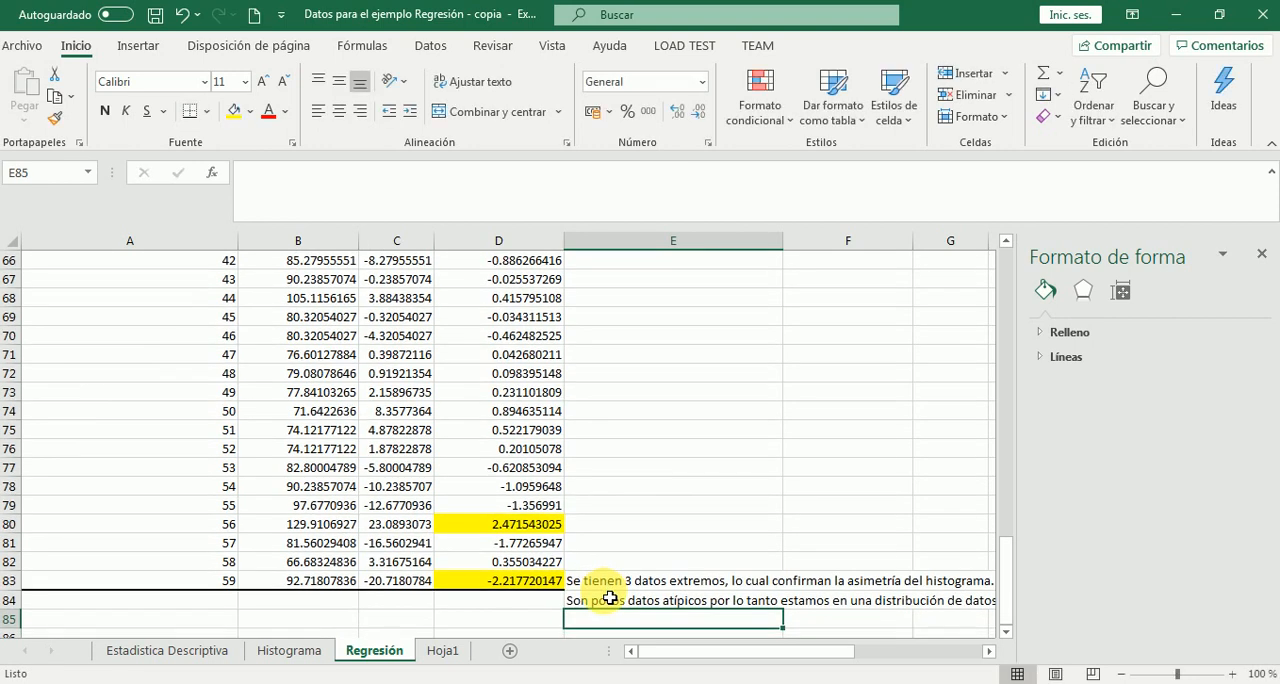
Complete the outlier note in E85 with the text "aparentemente normal."
type("aparente")
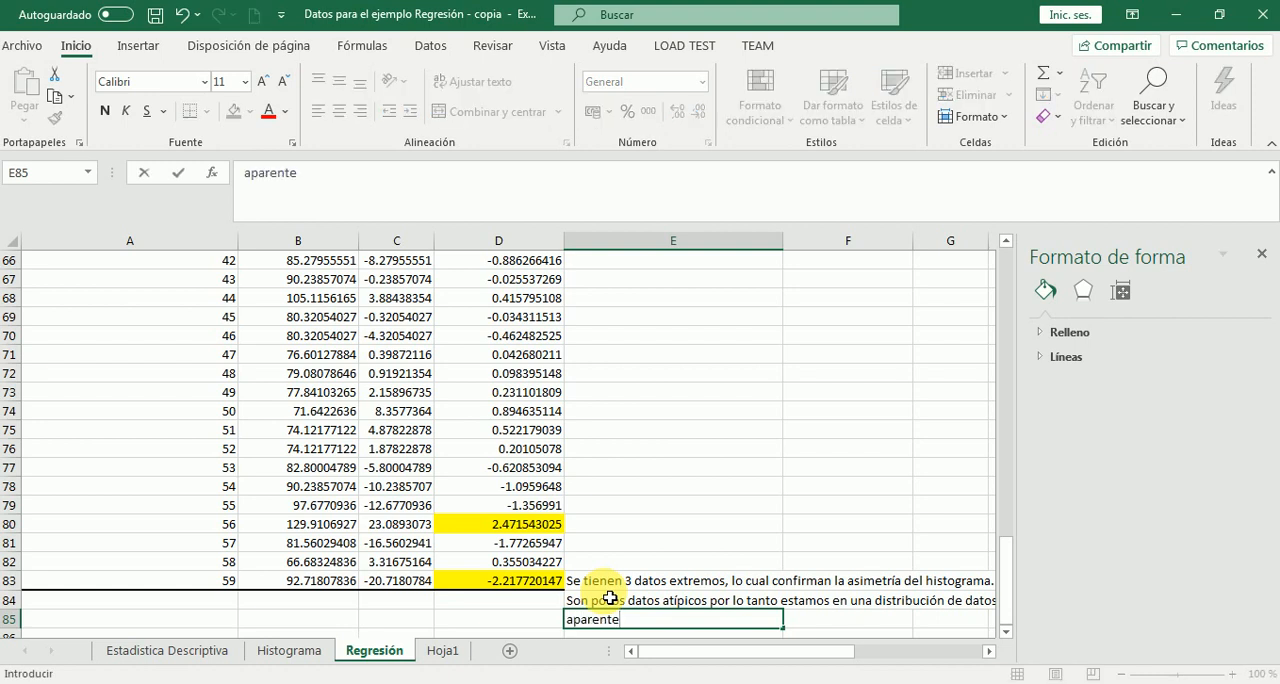
type("mente normal.")
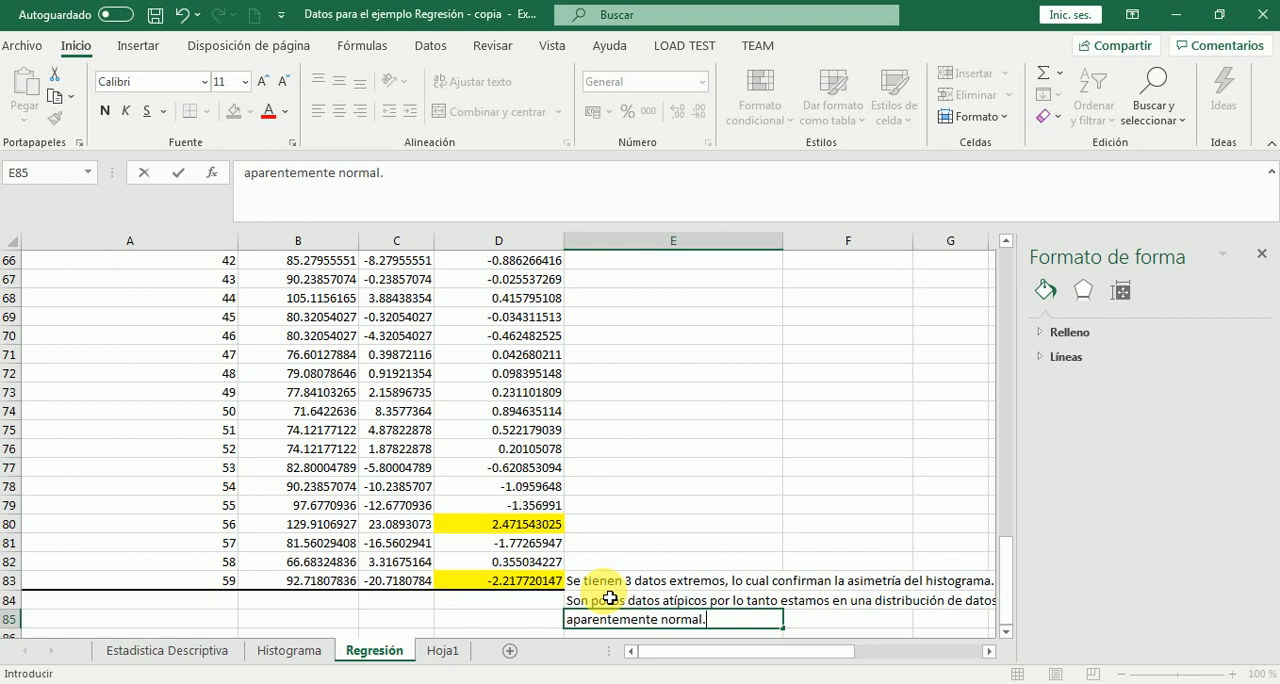
key("Return")
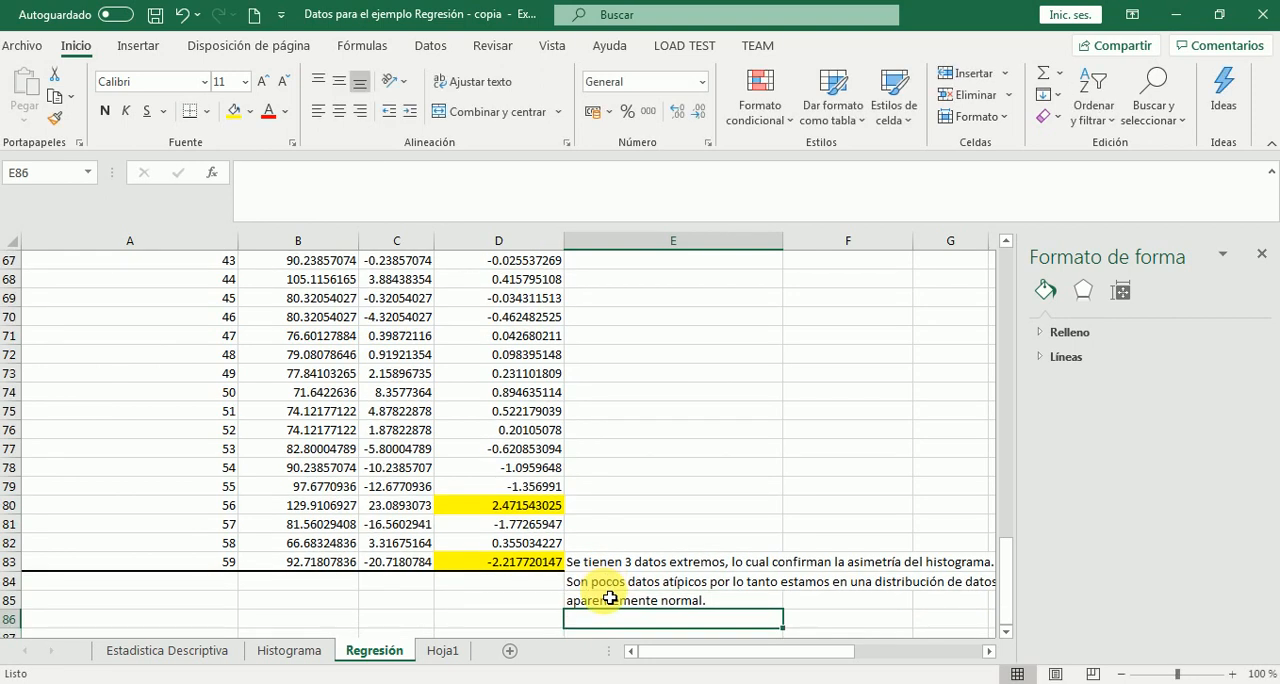
Highlight the coefficient of determination R^2 in B5 of the regression summary with yellow fill and select the adjacent cell C5
key("Up")
key("Up")
key("Up")
key("Up")
key("Up")
key("Up")
key("Up")
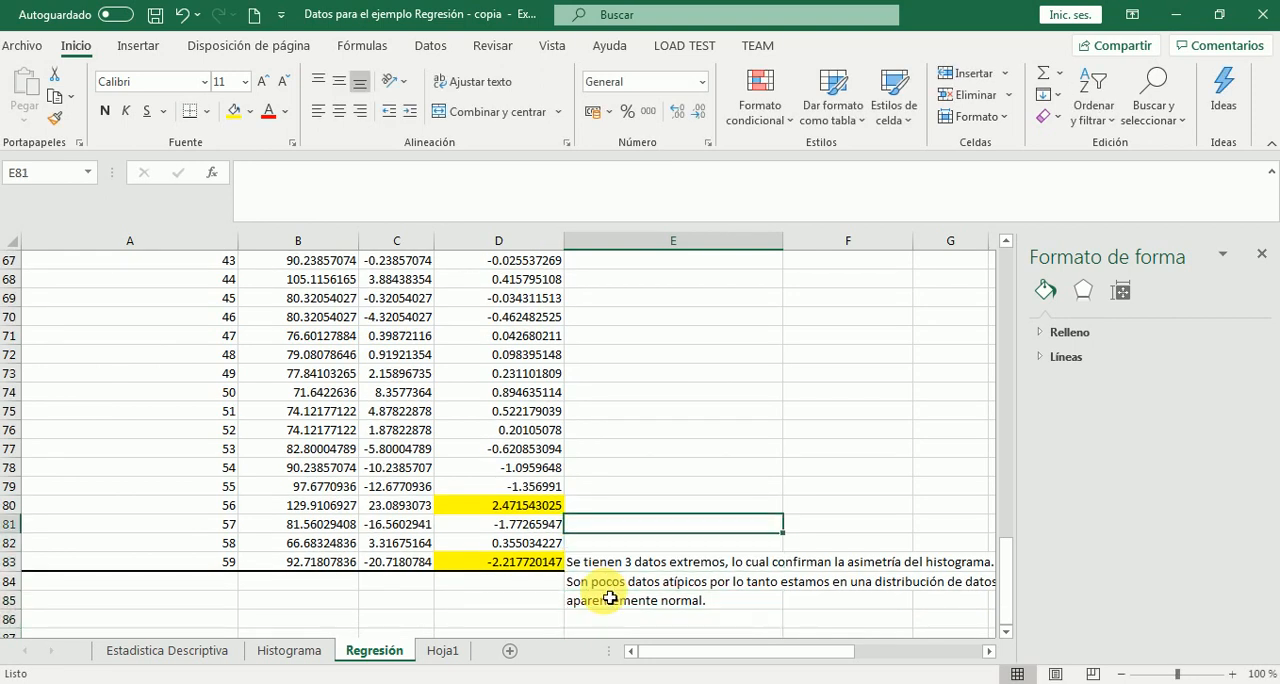
key("Up")
key("Up")
key("Up")
key("Up")
key("Up")
key("Up")
key("Up")
key("Up")
key("Up")
key("Up")
key("Up")
key("Up")
key("Up")
key("Up")
key("Up")
key("Up")
key("Up")
key("Up")
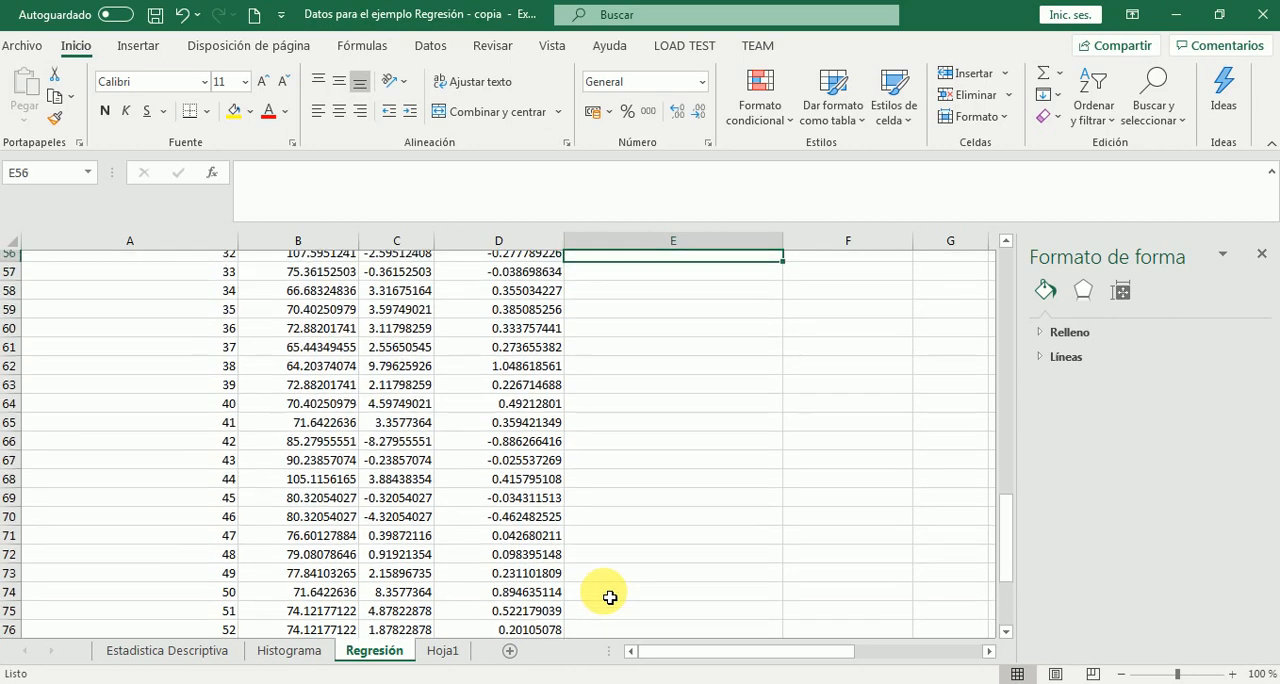
key("Up")
key("Up")
key("Up")
key("Up")
key("Up")
key("Up")
key("Up")
key("Up")
key("Up")
key("Up")
key("Up")
key("Up")
key("Up")
key("Up")
key("Up")
key("Up")
key("Up")
key("Up")
key("Up")
key("Up")
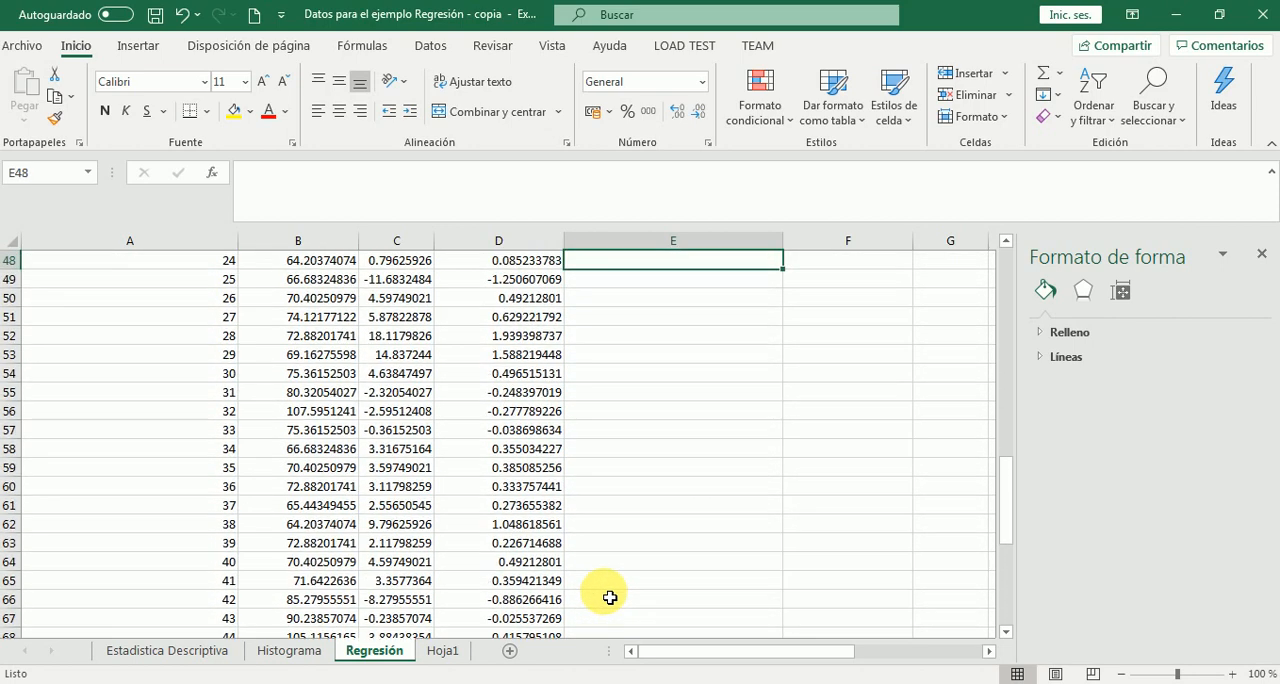
key("Up")
key("Up")
key("Up")
key("Up")
key("Up")
key("Up")
key("Up")
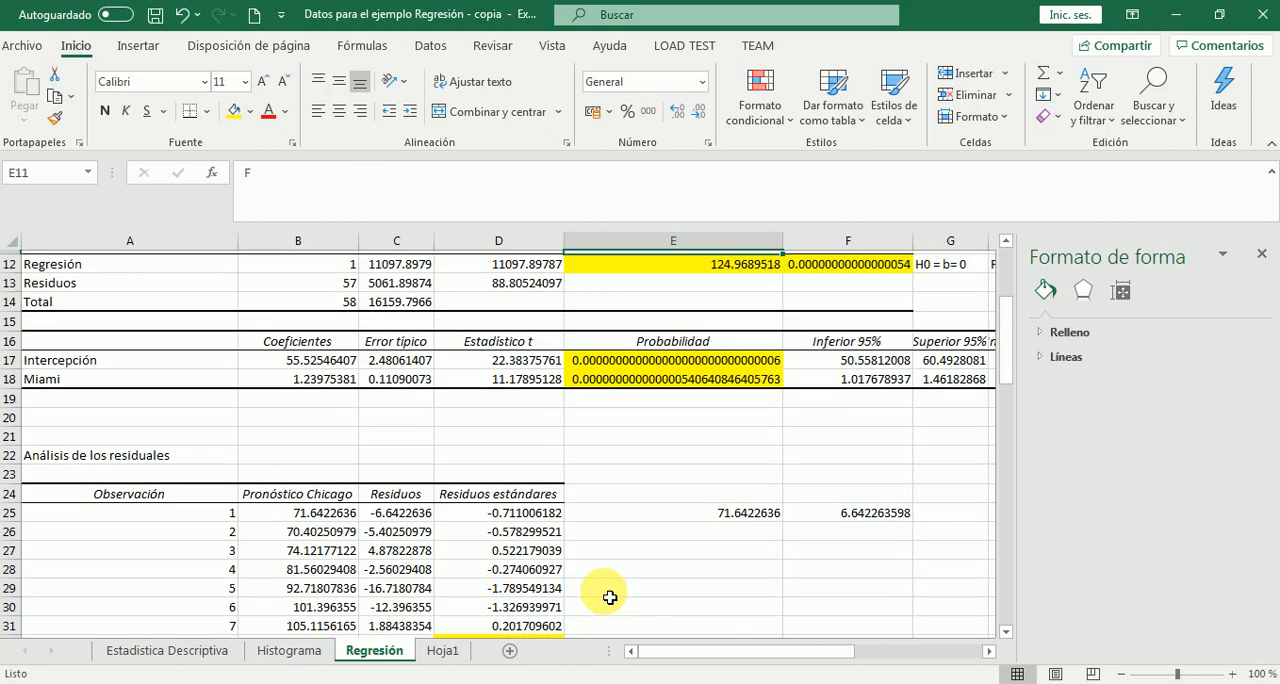
key("Up")
key("Up")
key("Up")
key("Up")
key("Up")
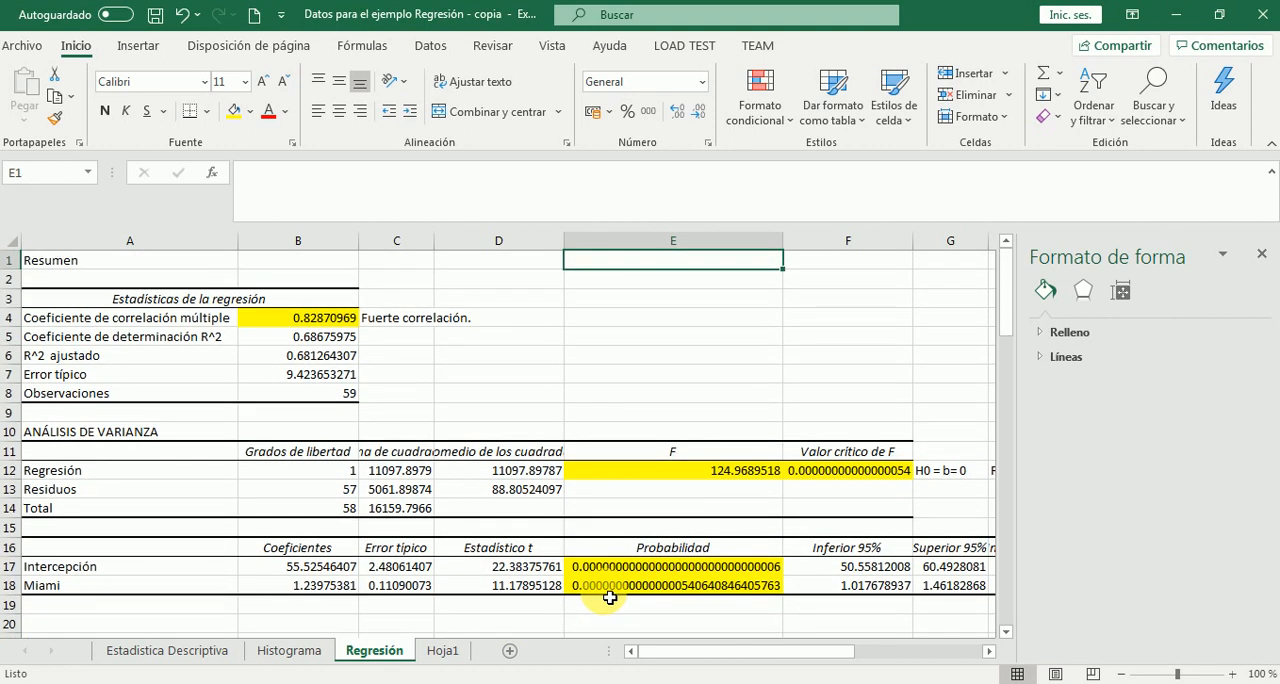
left_click(287, 343)
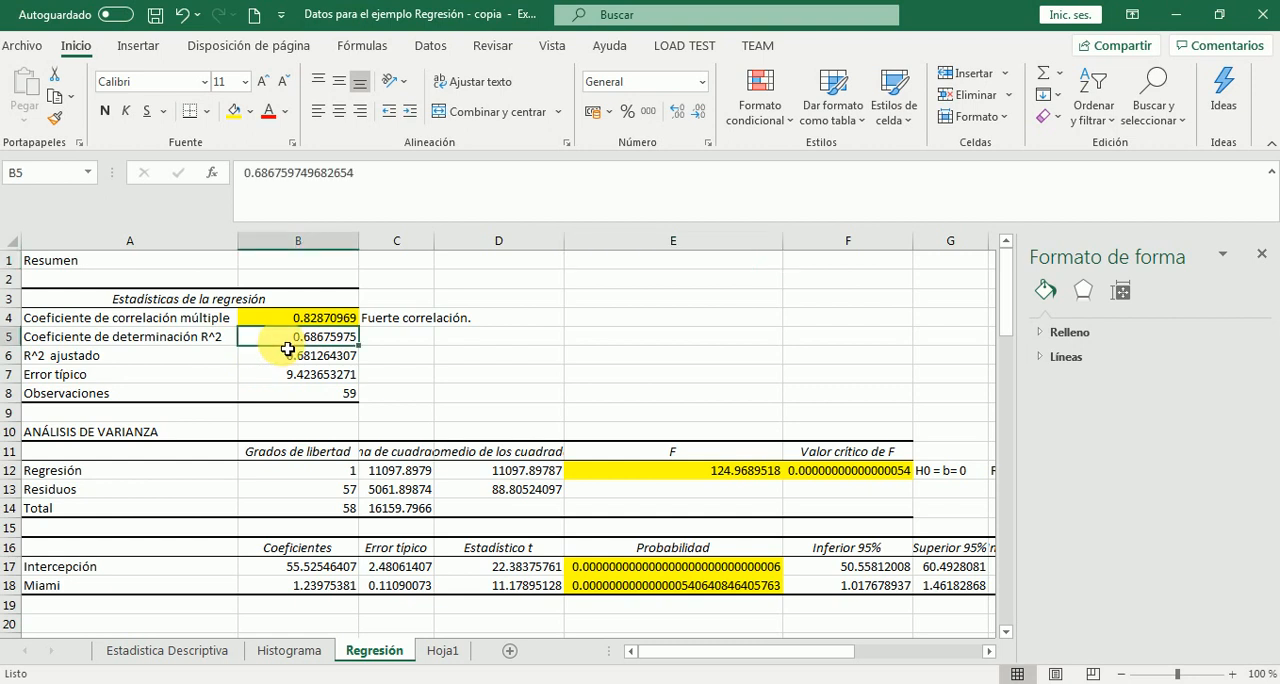
left_click(236, 112)
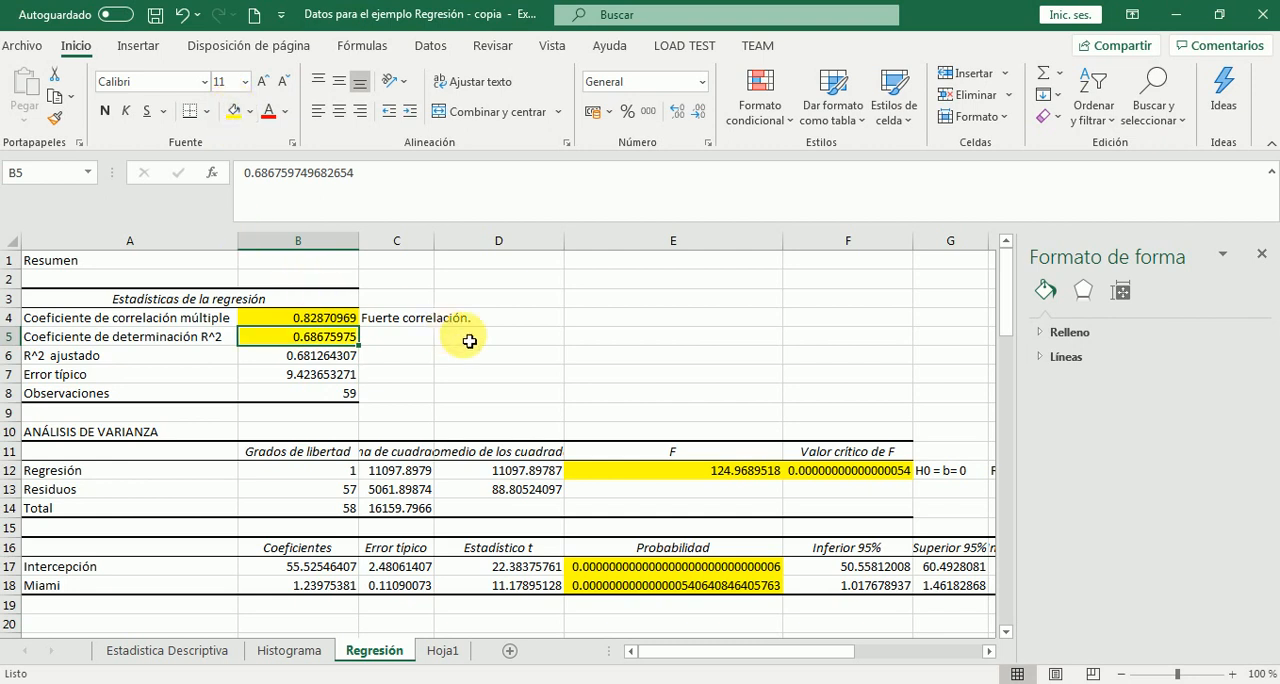
left_click(425, 345)
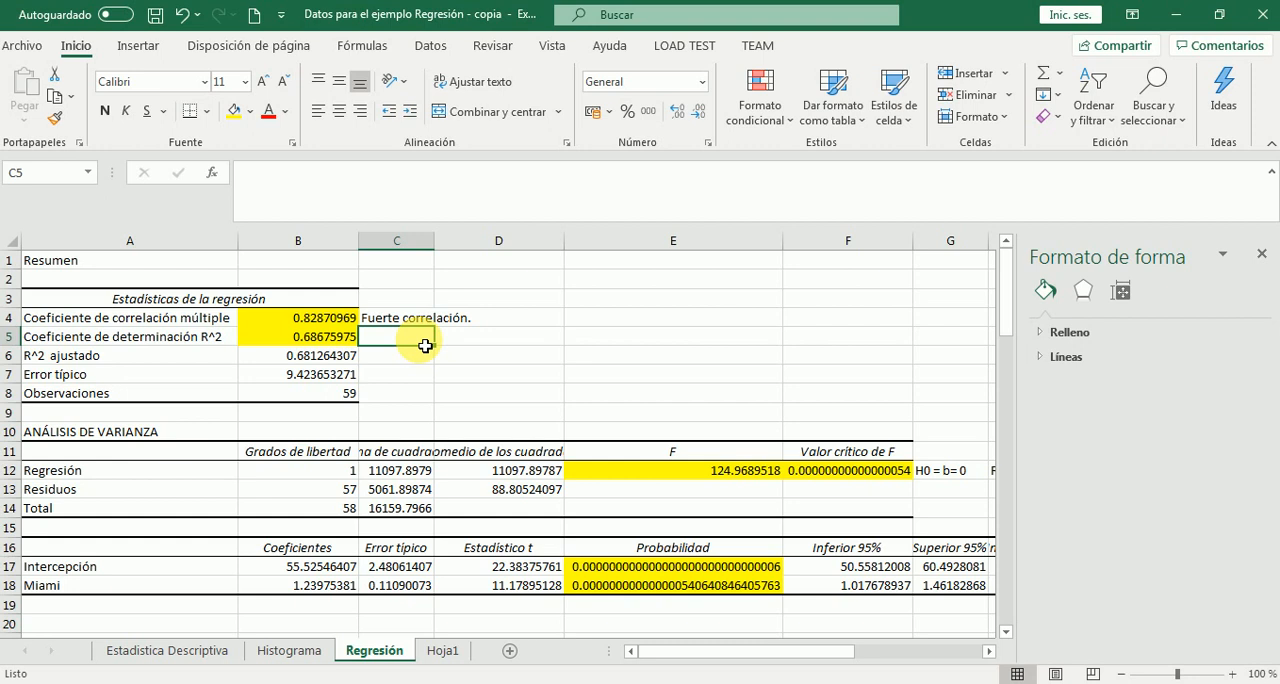
Enter the note "Se confirma la confiabilidad de los datos para el modelo." in C5, beside the coefficient of determination R^2
type("Se")
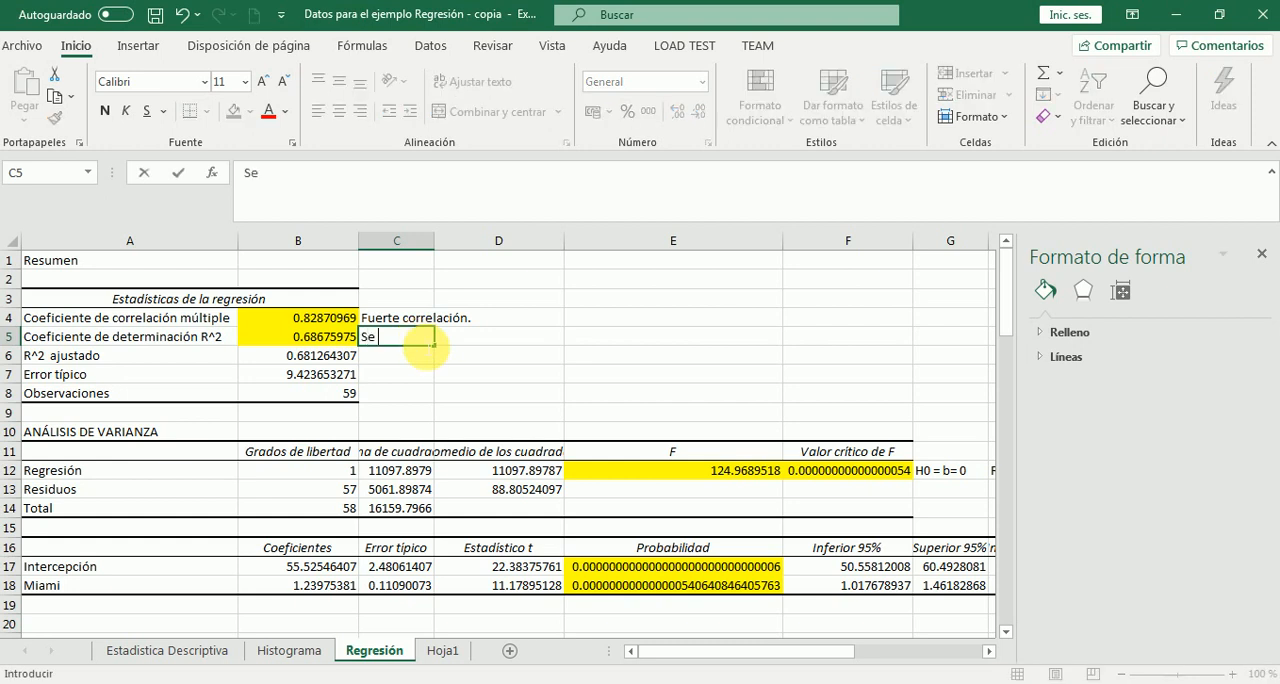
type(" confirma la conf")
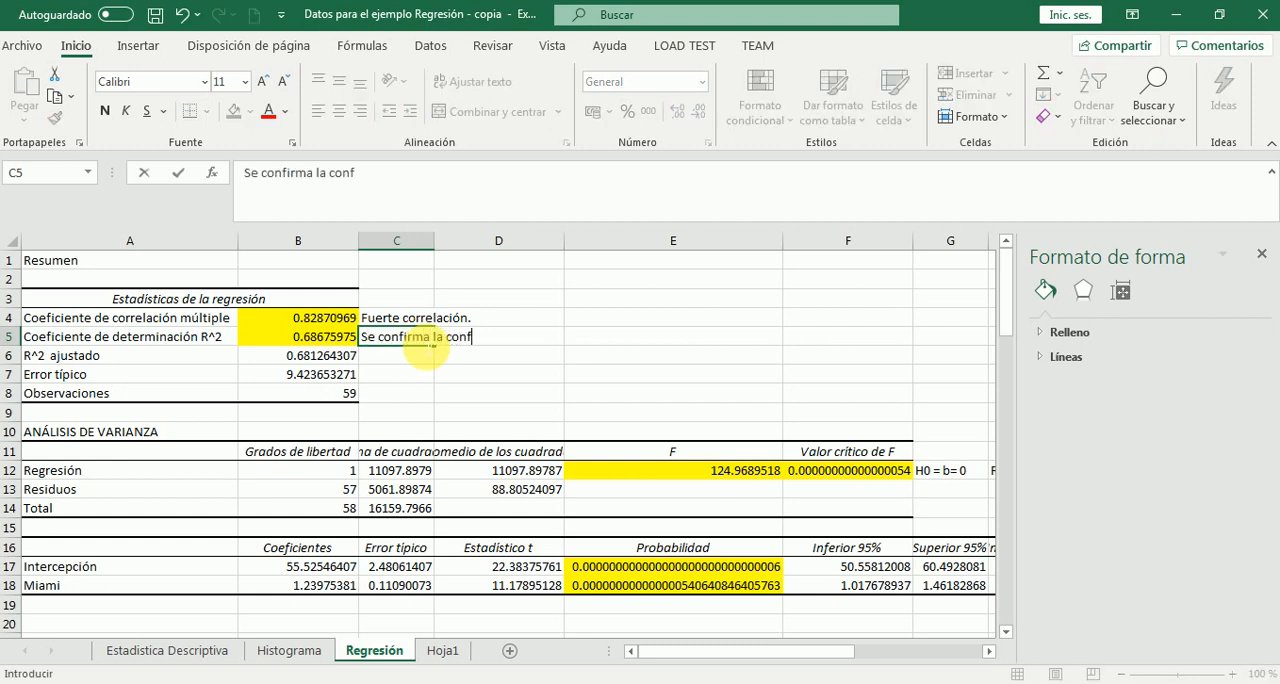
type("iabilidad de los ")
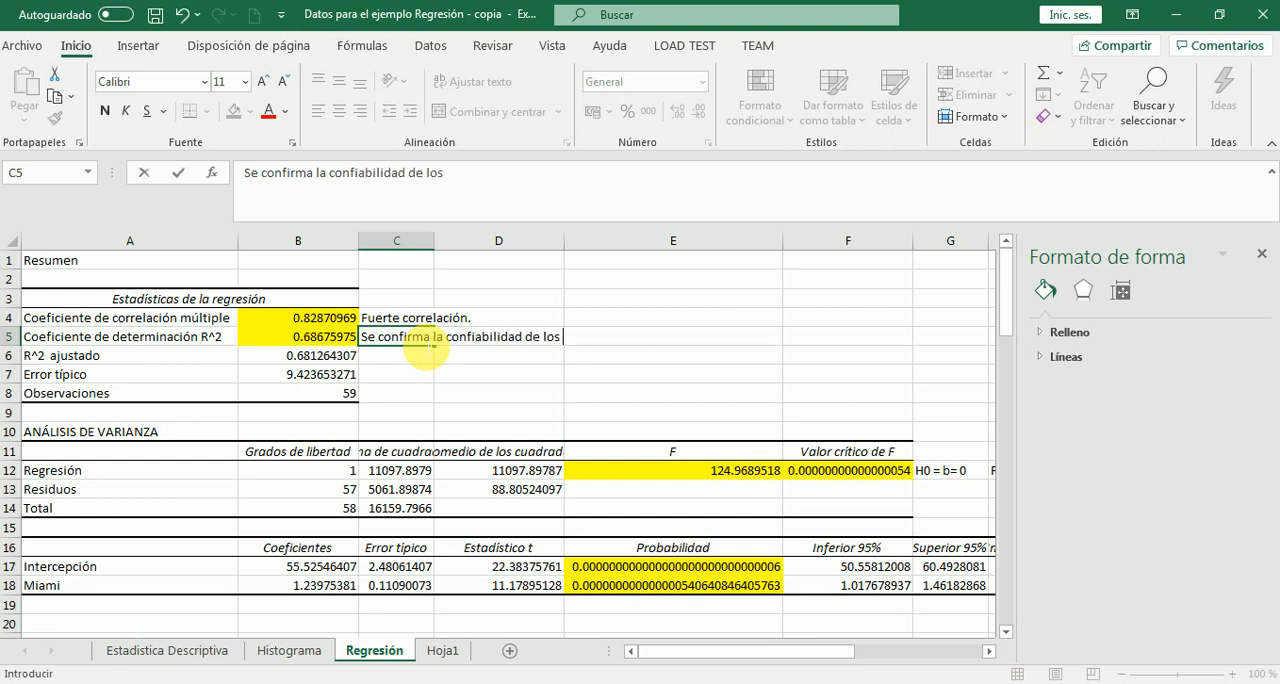
type("da tos para el modelo.")
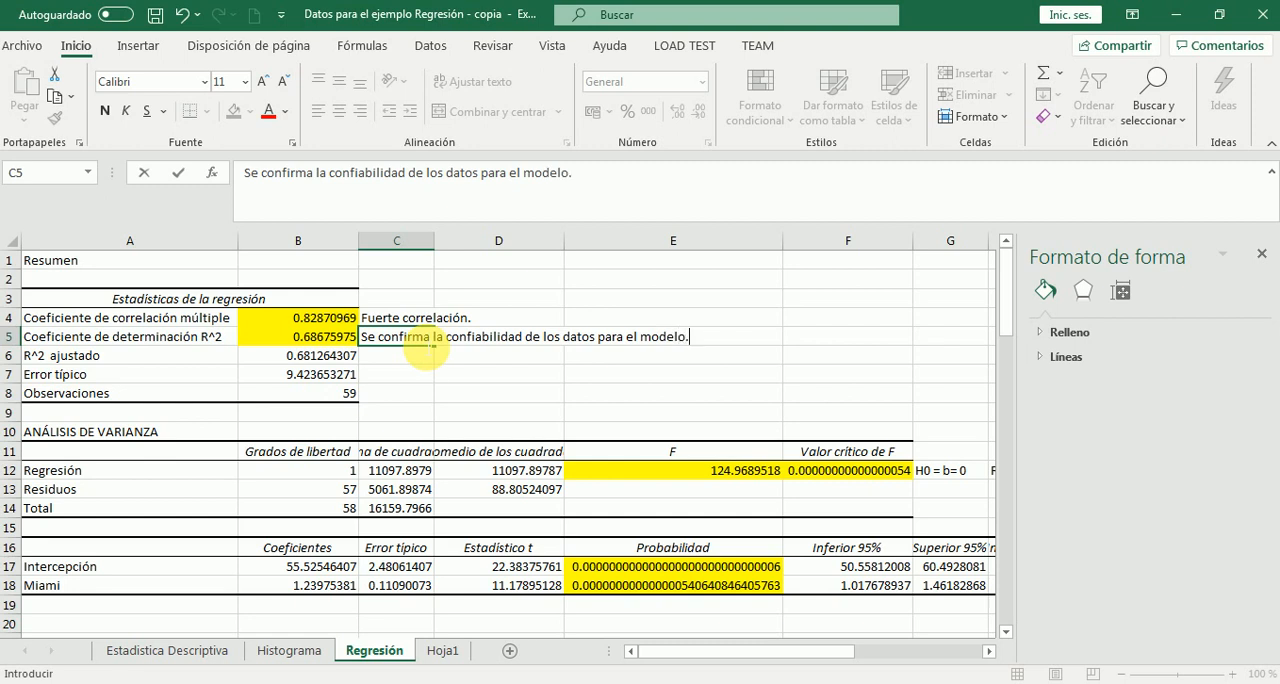
key("Return")
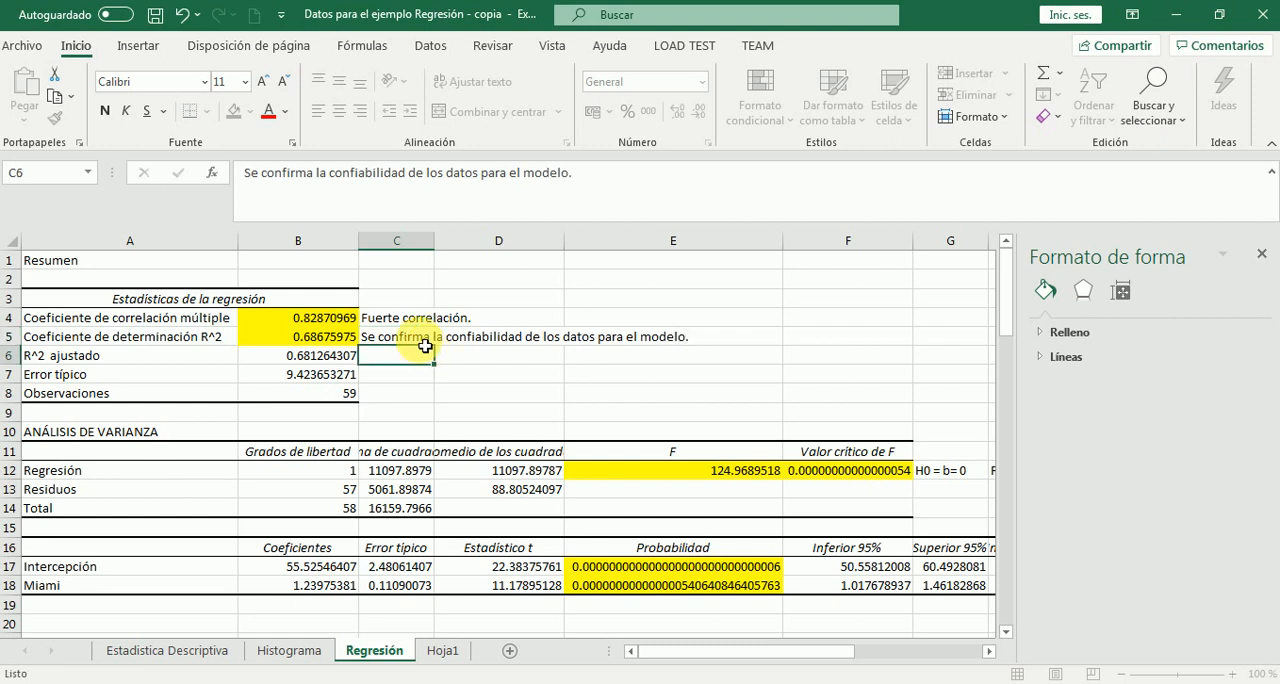
Close the shape formatting pane and begin the conclusion in D7 with "Conclusión: El precio de los capullos de rosa de"
left_click(451, 380)
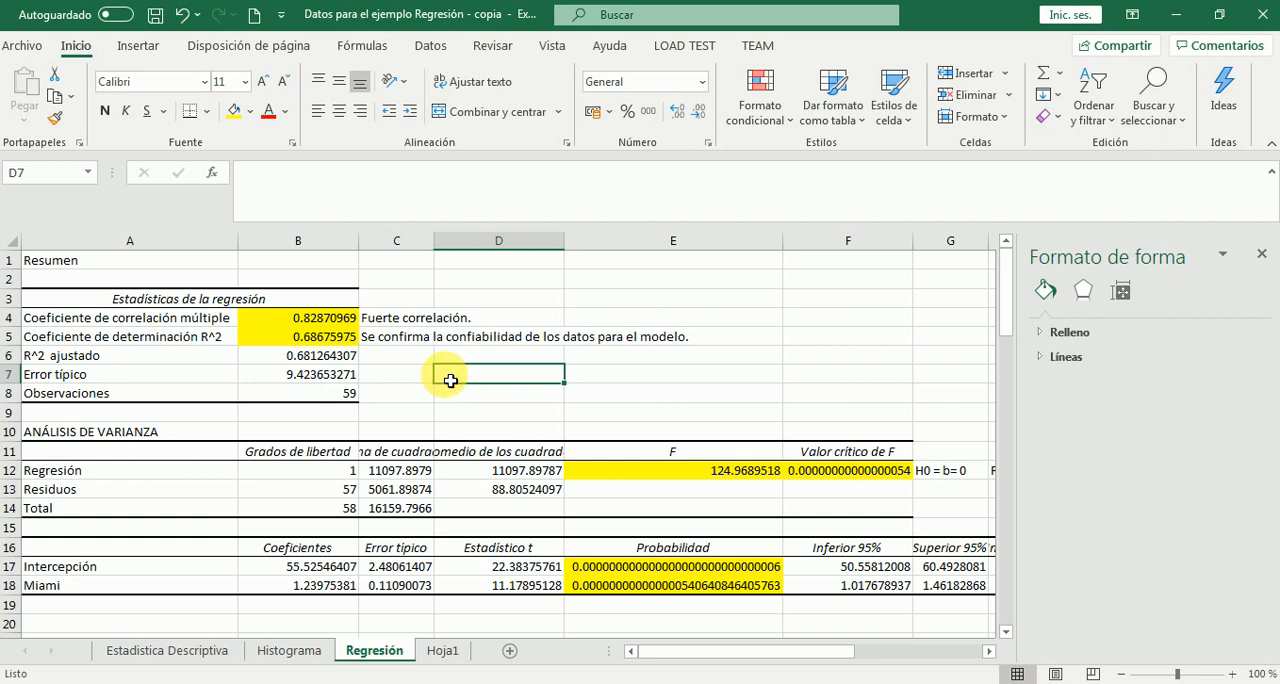
left_click(1262, 257)
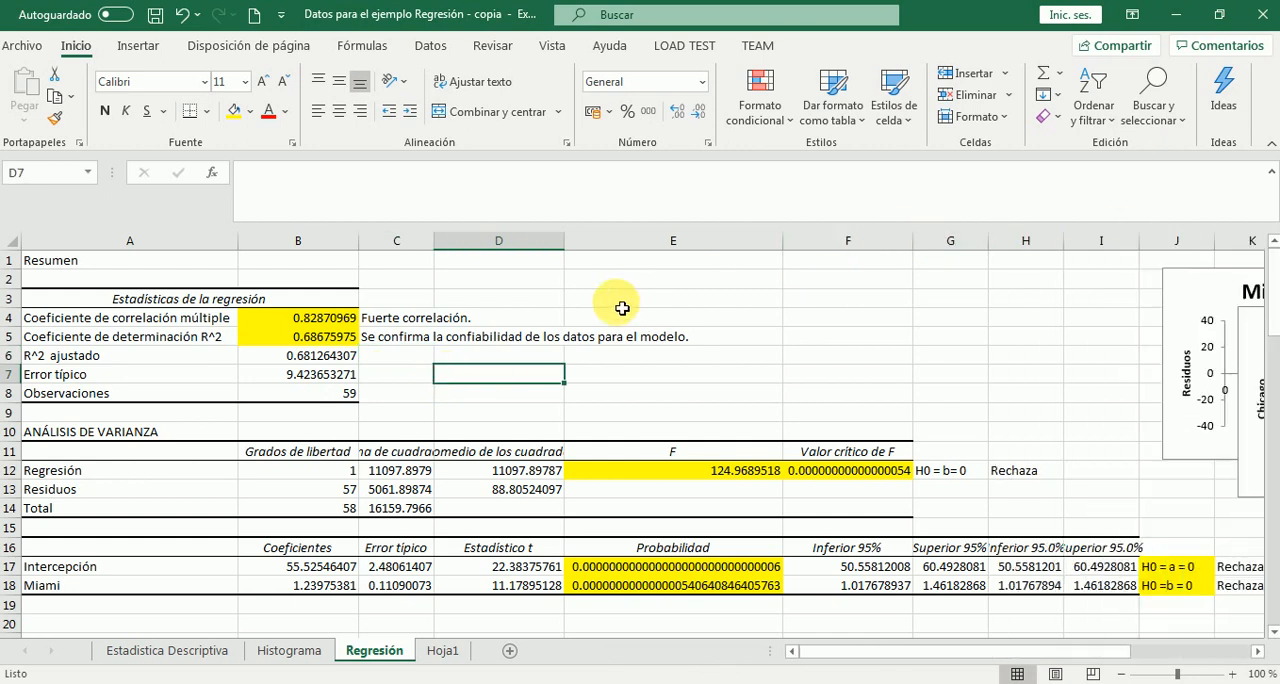
double_click(504, 375)
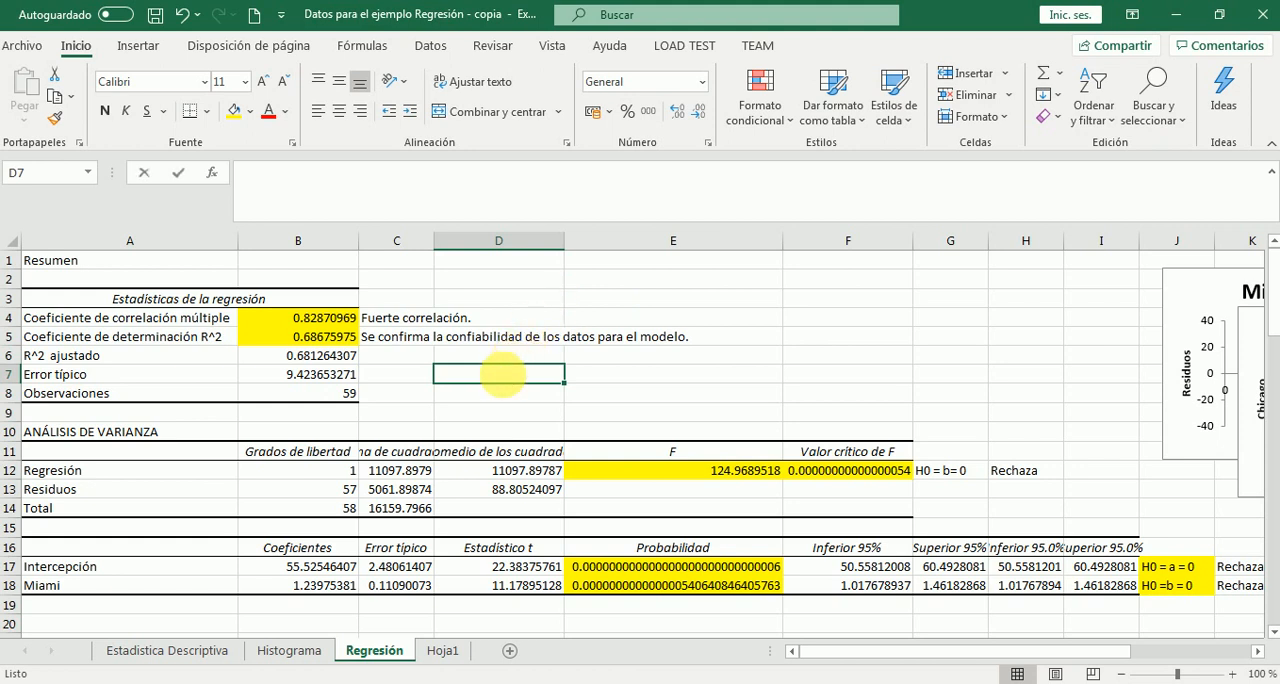
type("Conclusi")
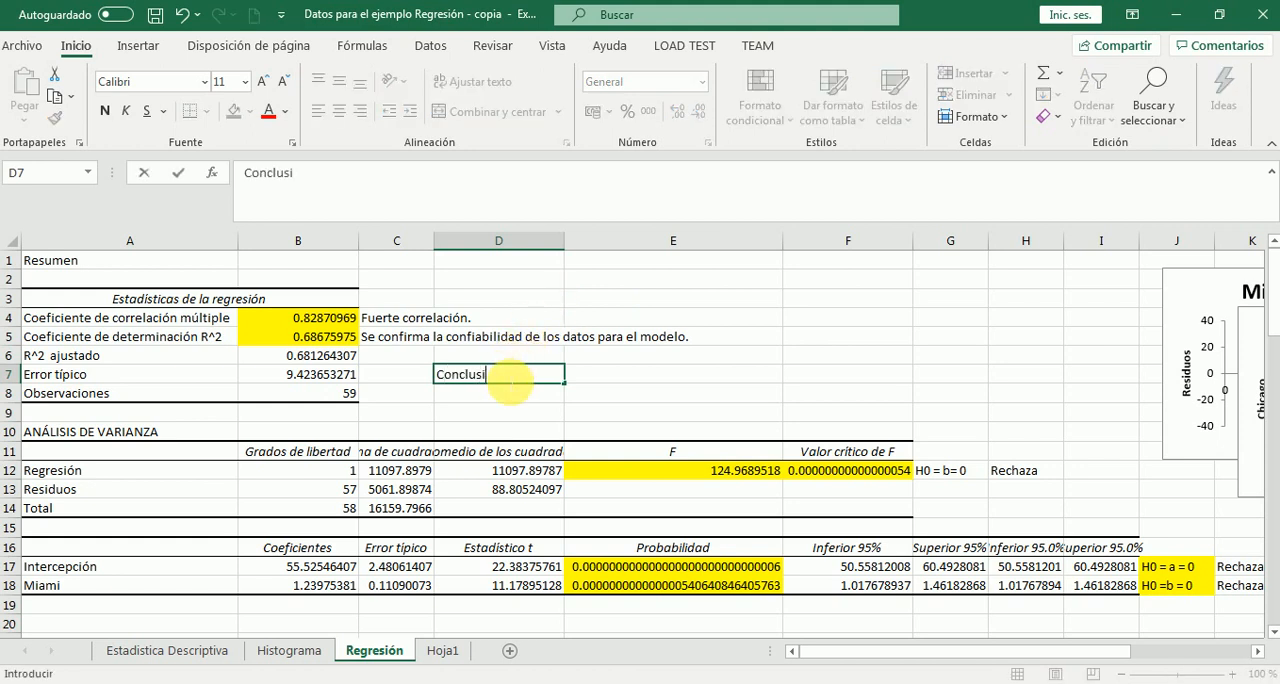
type("ón: El precio d")
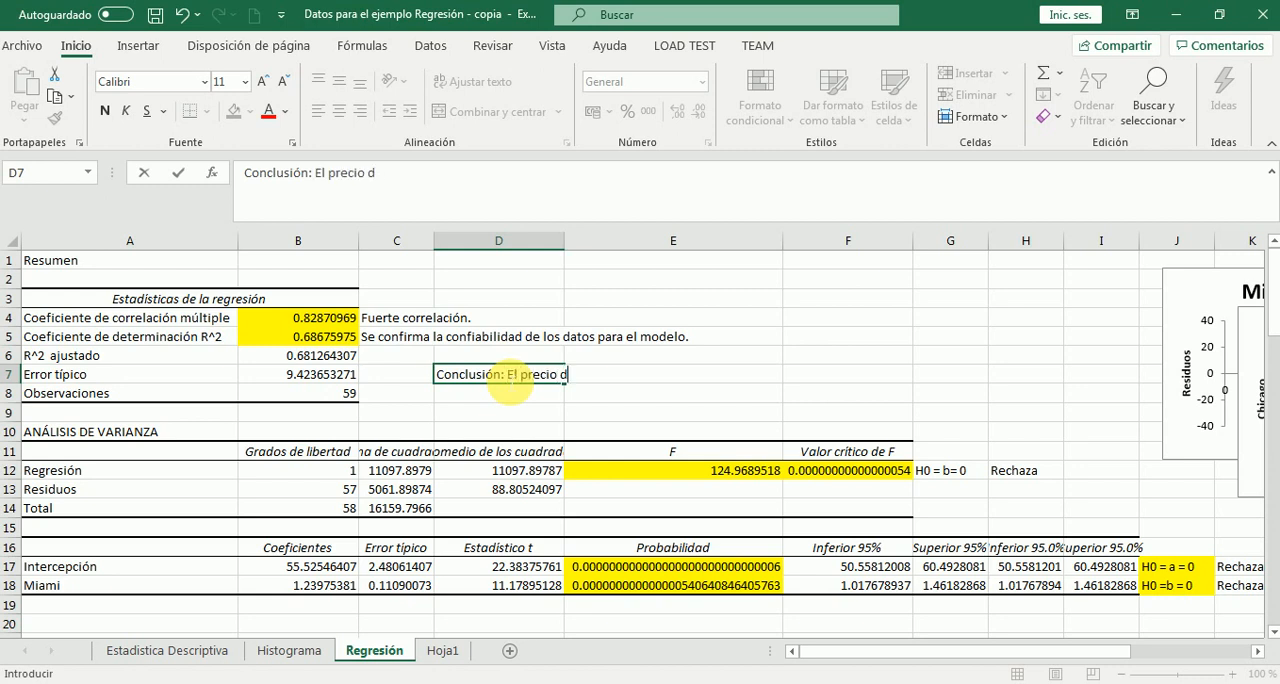
type("e los capullo")
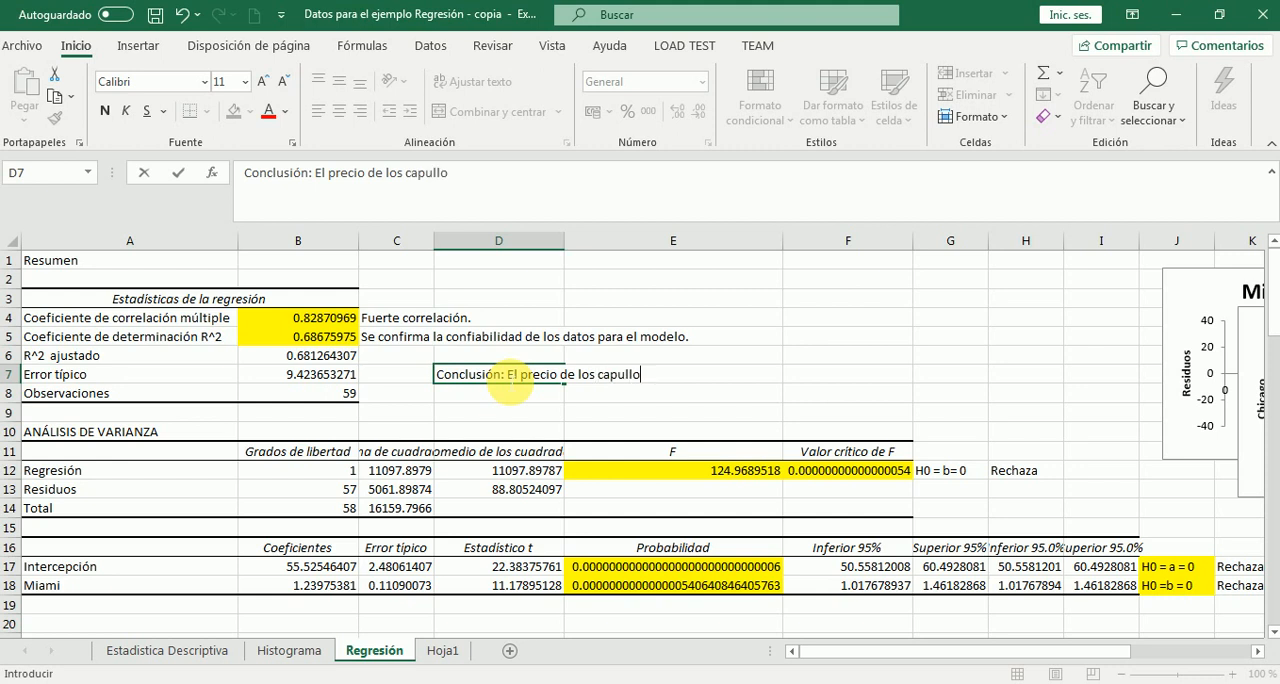
type("s de rosa de ")
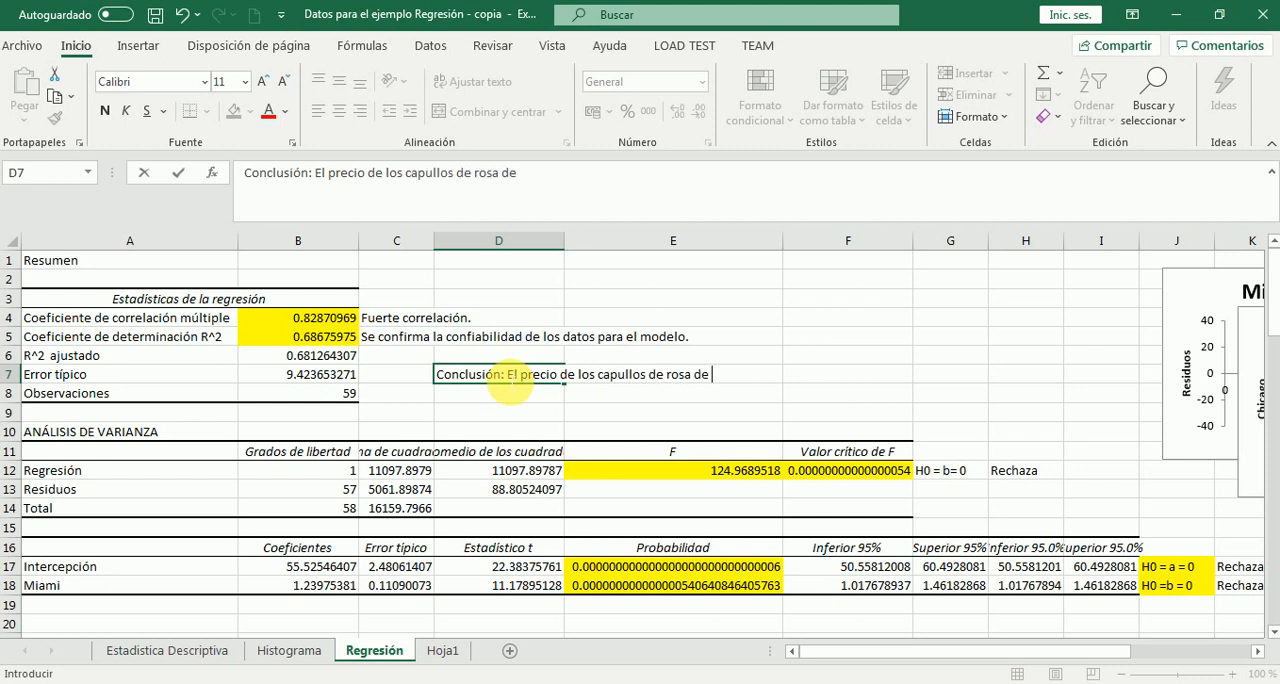
type("C")
key("BackSpace")
type("Miami influ")
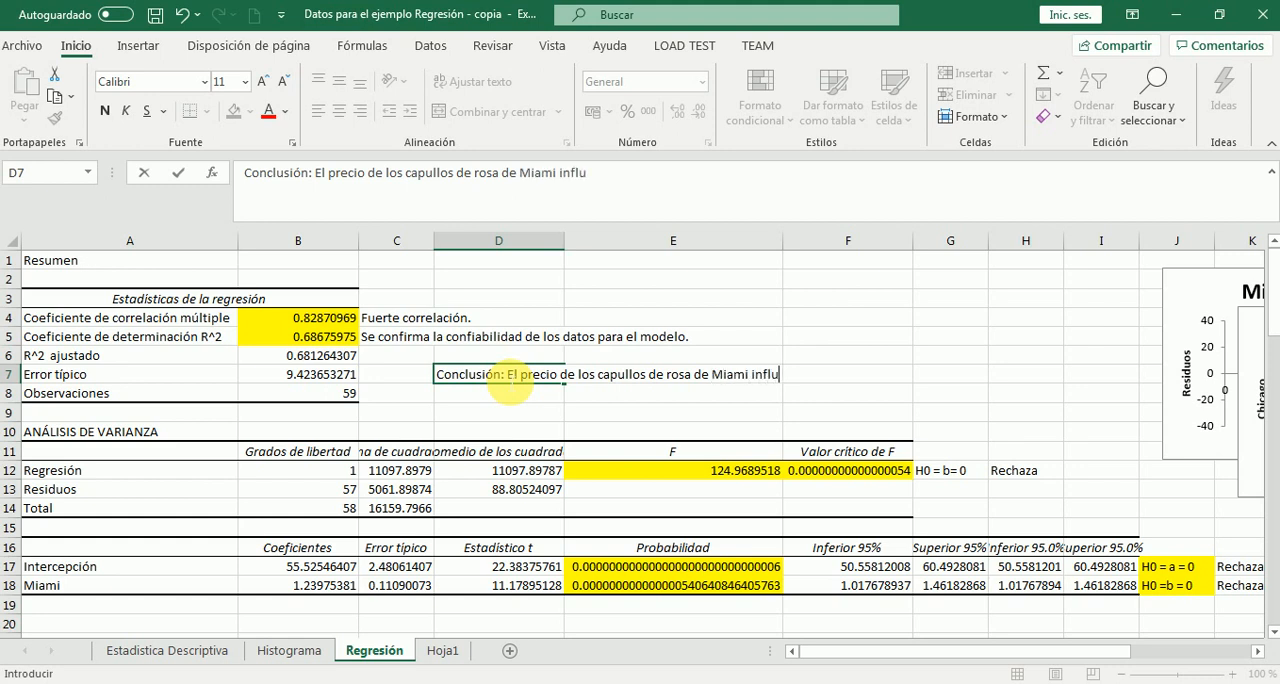
type("yen en u")
type("n")
key("BackSpace")
key("BackSpace")
key("BackSpace")
key("BackSpace")
key("BackSpace")
key("BackSpace")
key("BackSpace")
key("BackSpace")
key("BackSpace")
key("BackSpace")
key("BackSpace")
key("BackSpace")
key("BackSpace")
key("BackSpace")
key("BackSpace")
key("BackSpace")
key("BackSpace")
key("BackSpace")
key("BackSpace")
key("BackSpace")
key("BackSpace")
key("BackSpace")
key("BackSpace")
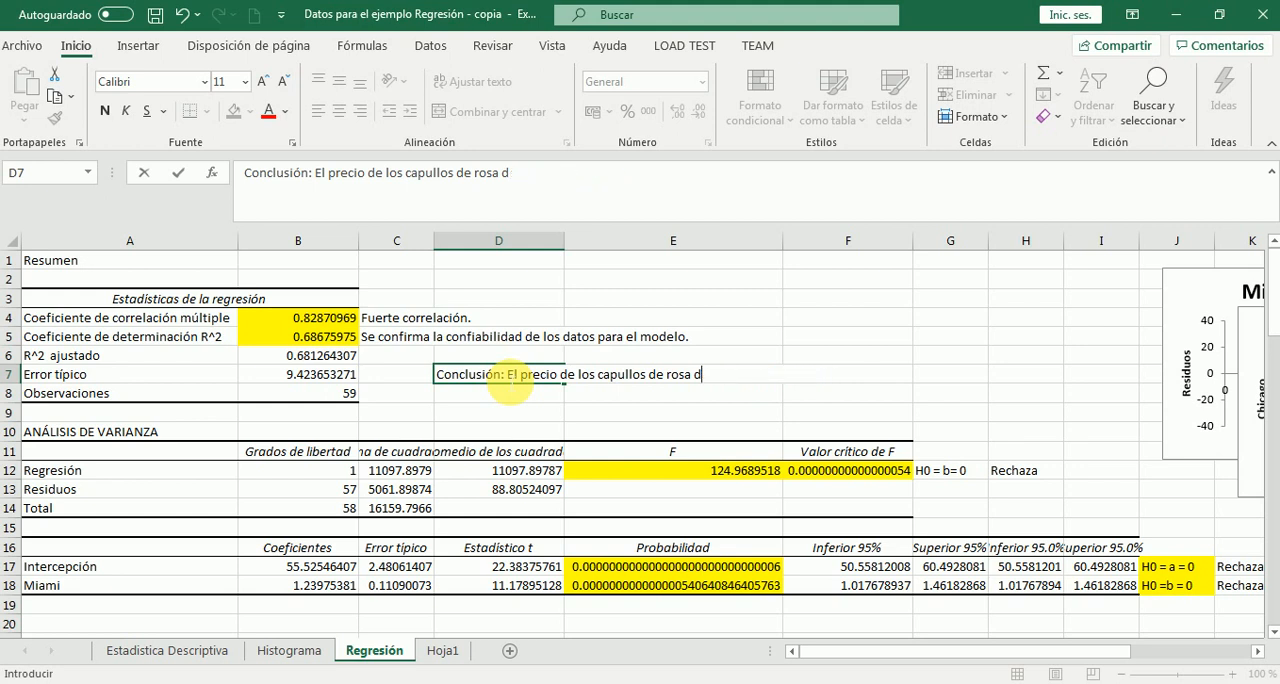
Complete the conclusion sentence in D7 with "Chicago tiene un 69% de confiabilidad en sus valores pronóstico"
type("e Chicago tiene un")
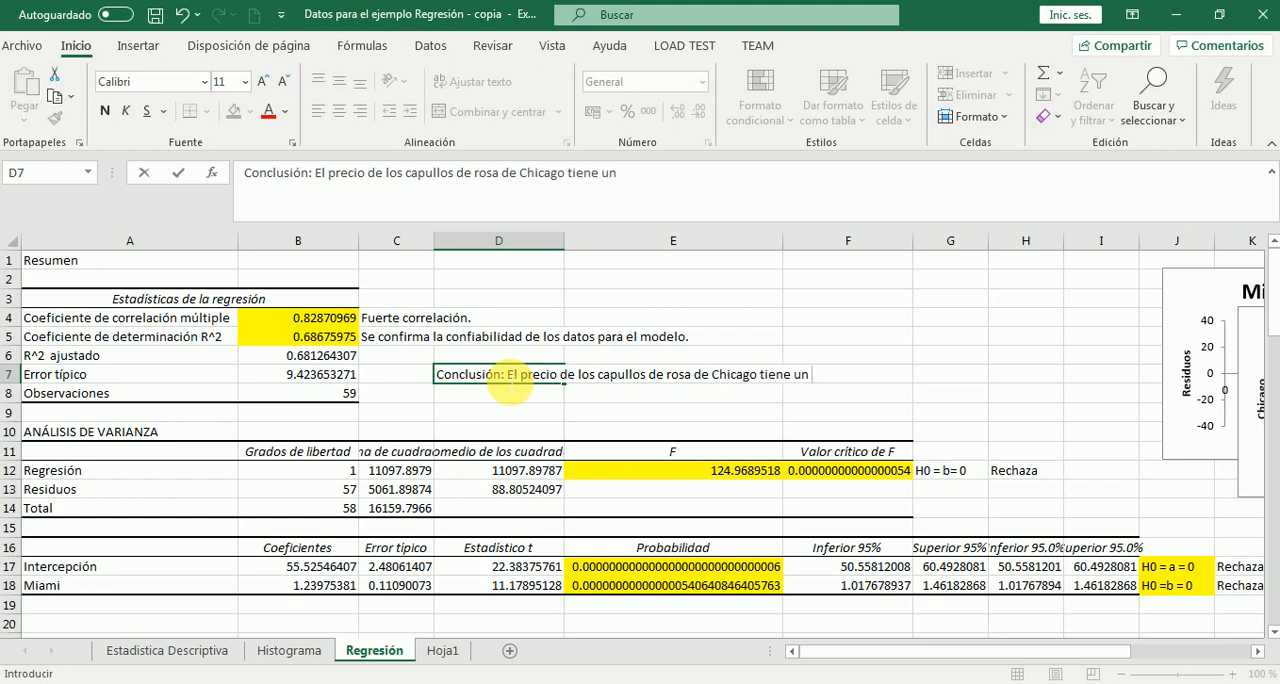
type(" 69%  de confi")
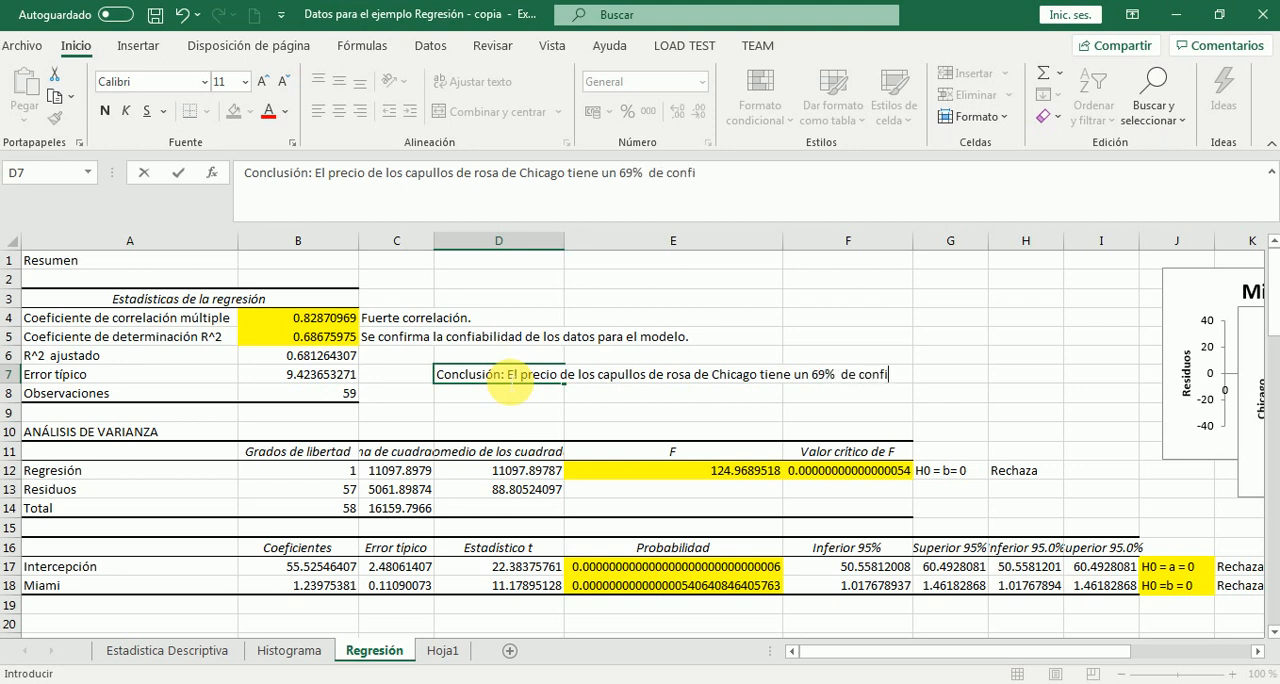
type("abilidad en sus")
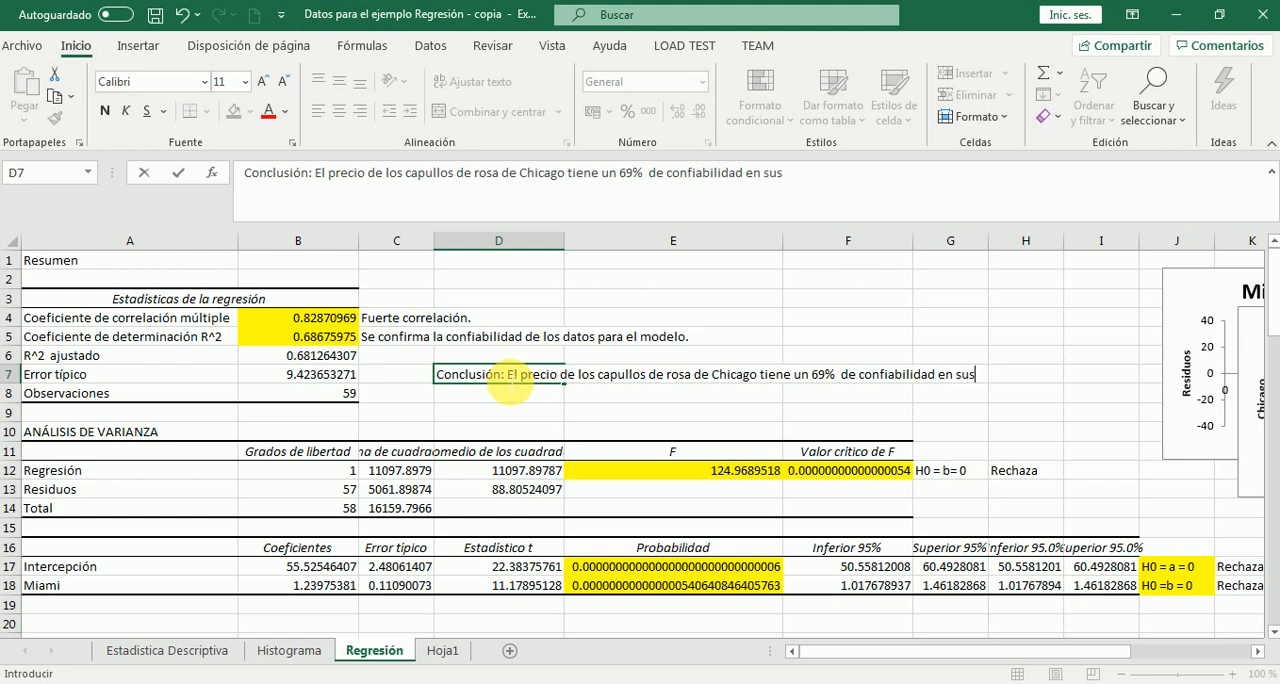
type(" valores pronóstico")
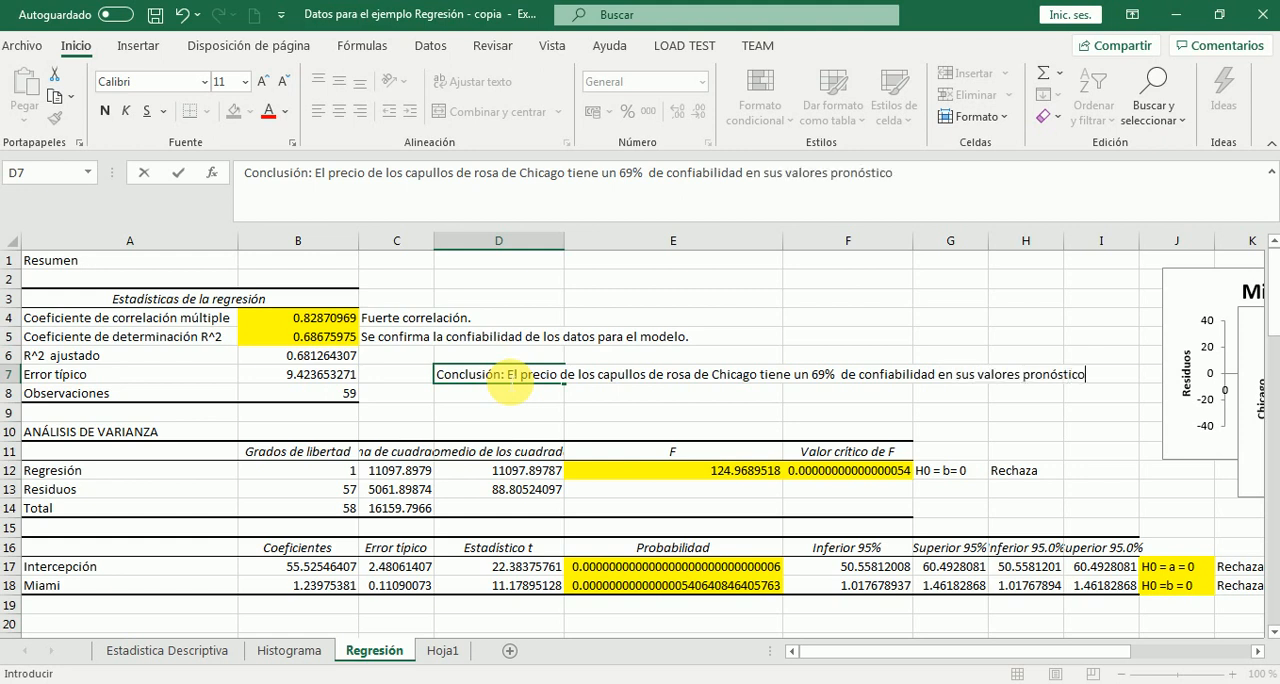
key("Return")
Continue the conclusion in D8 with the text "con respecto a los precios de capullo de rosa de Miami."
type("con r")
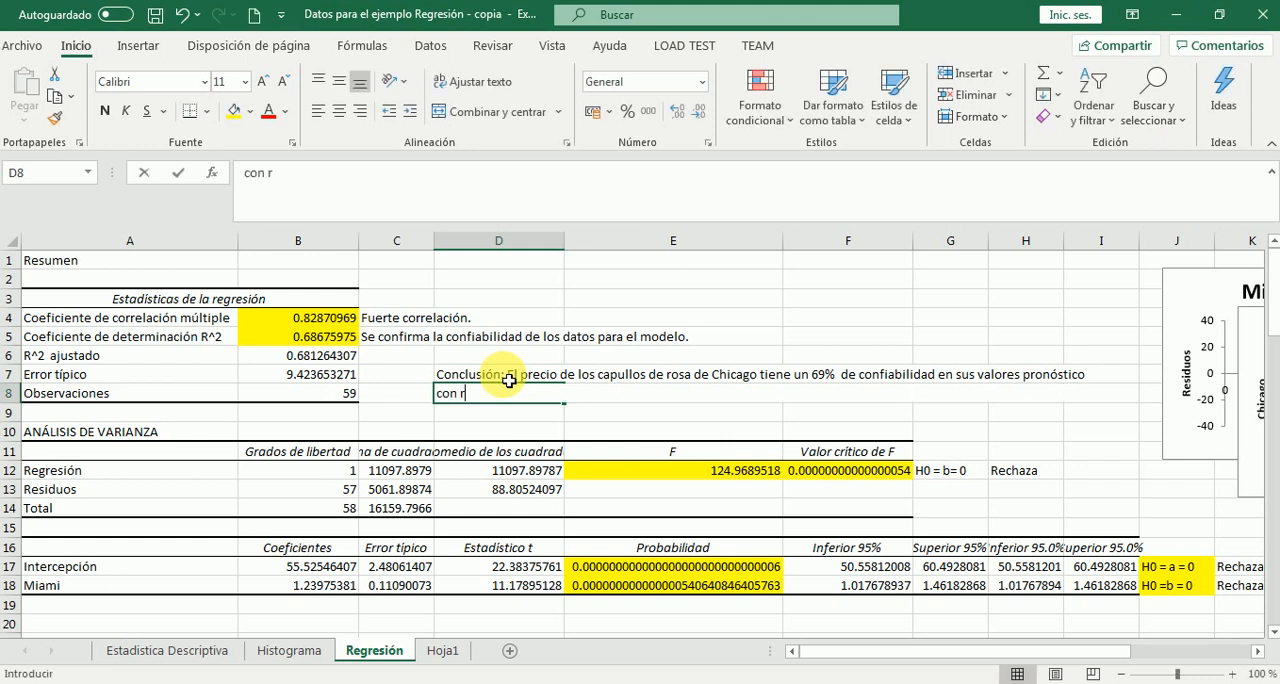
type("especto a los ")
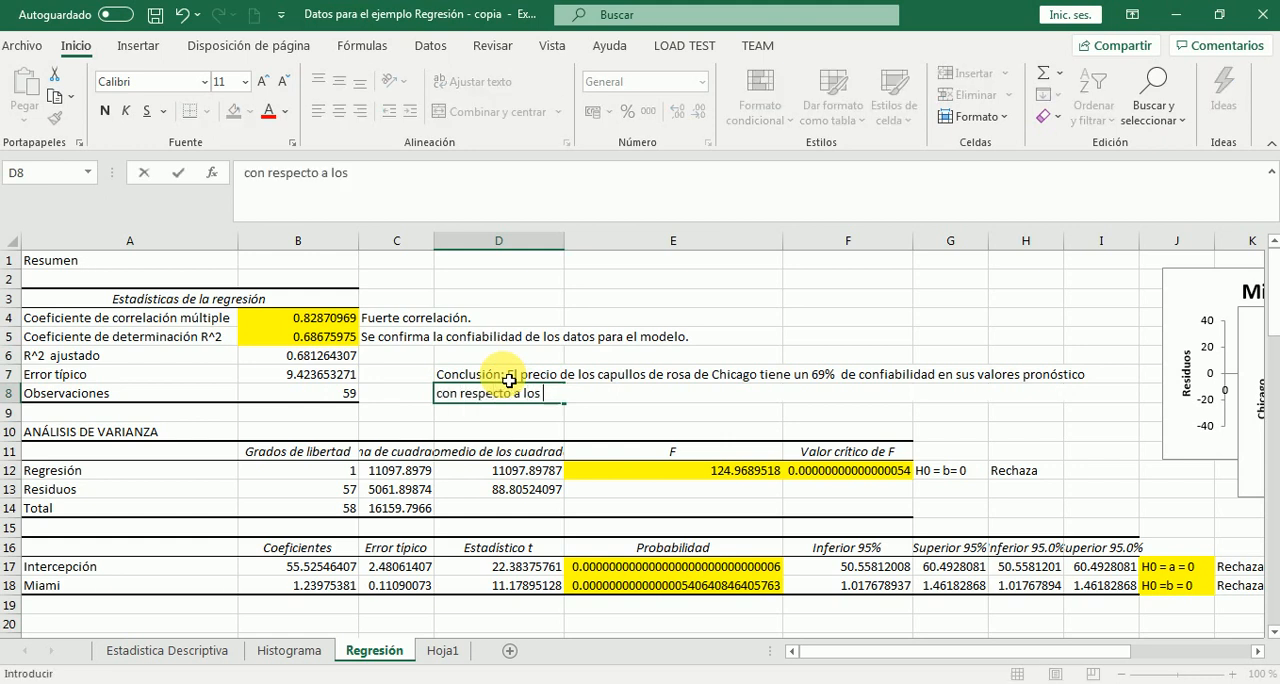
type("precios de ")
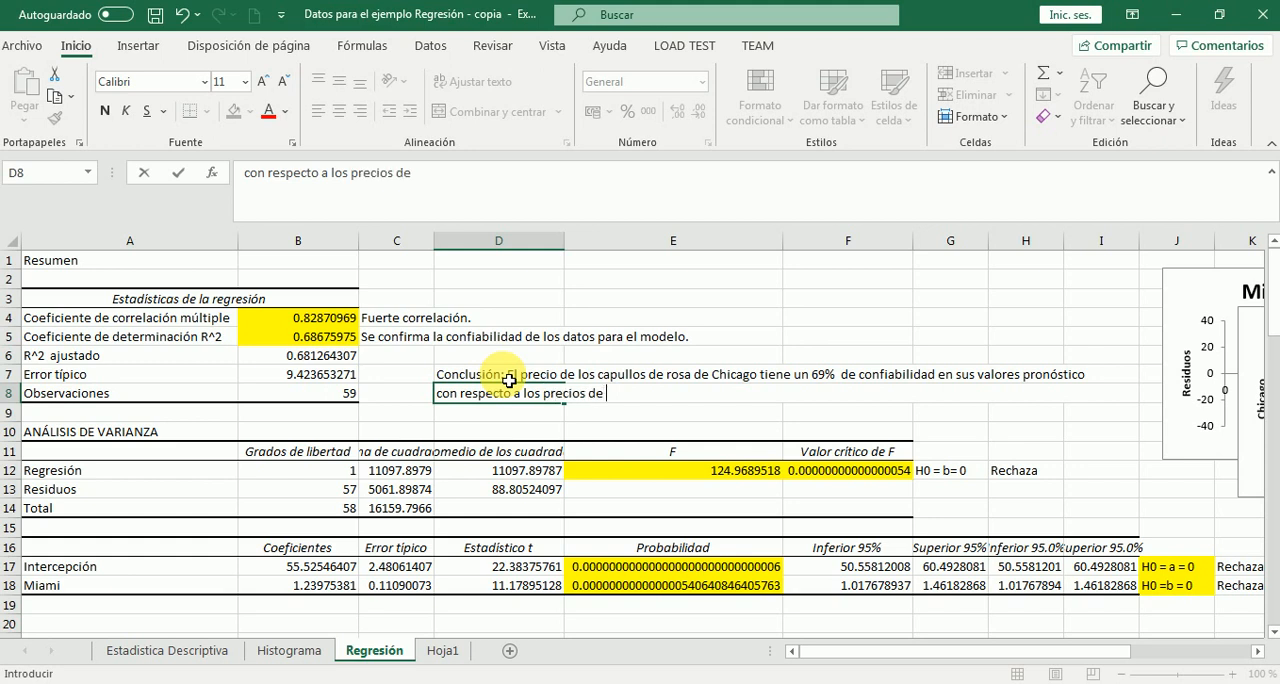
type("capullo de")
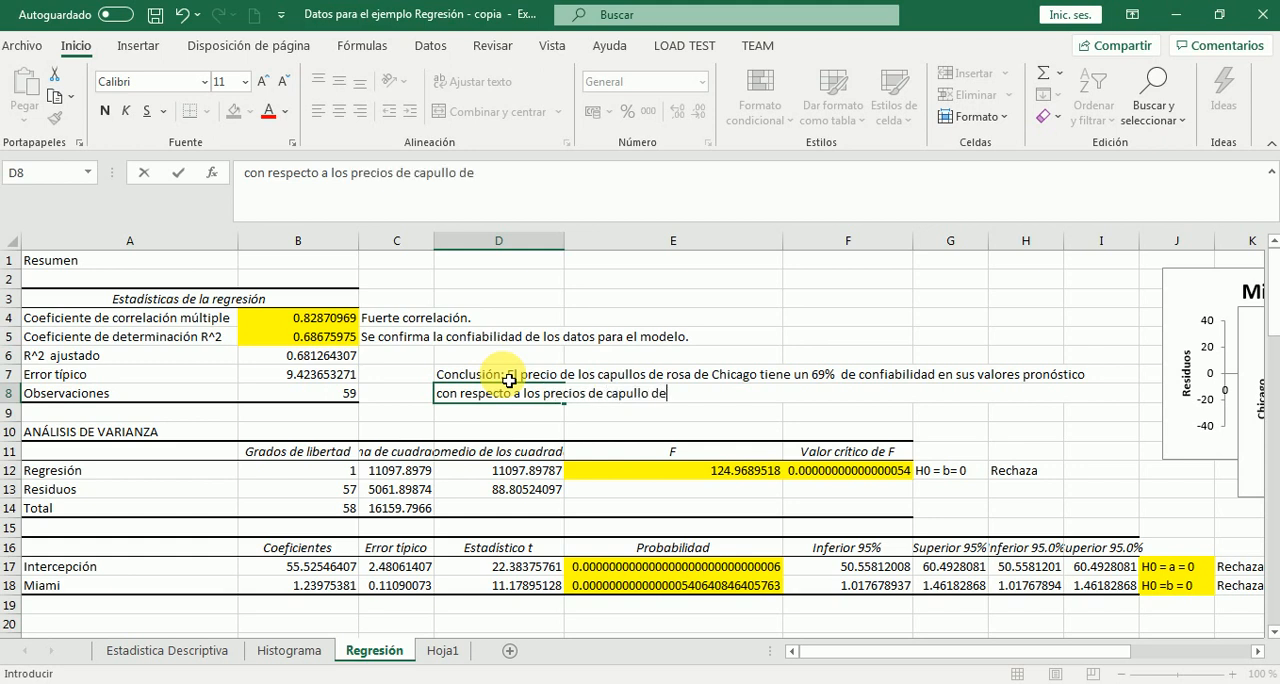
type(" rosa de Miami.")
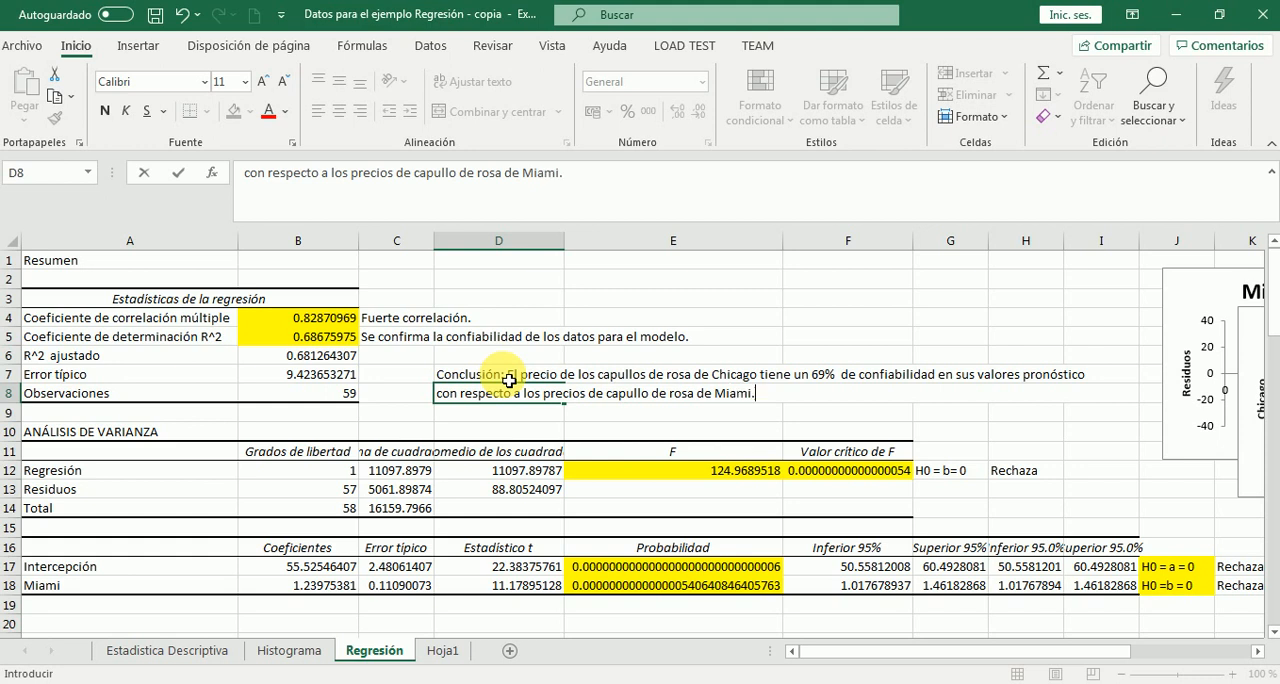
key("Return")
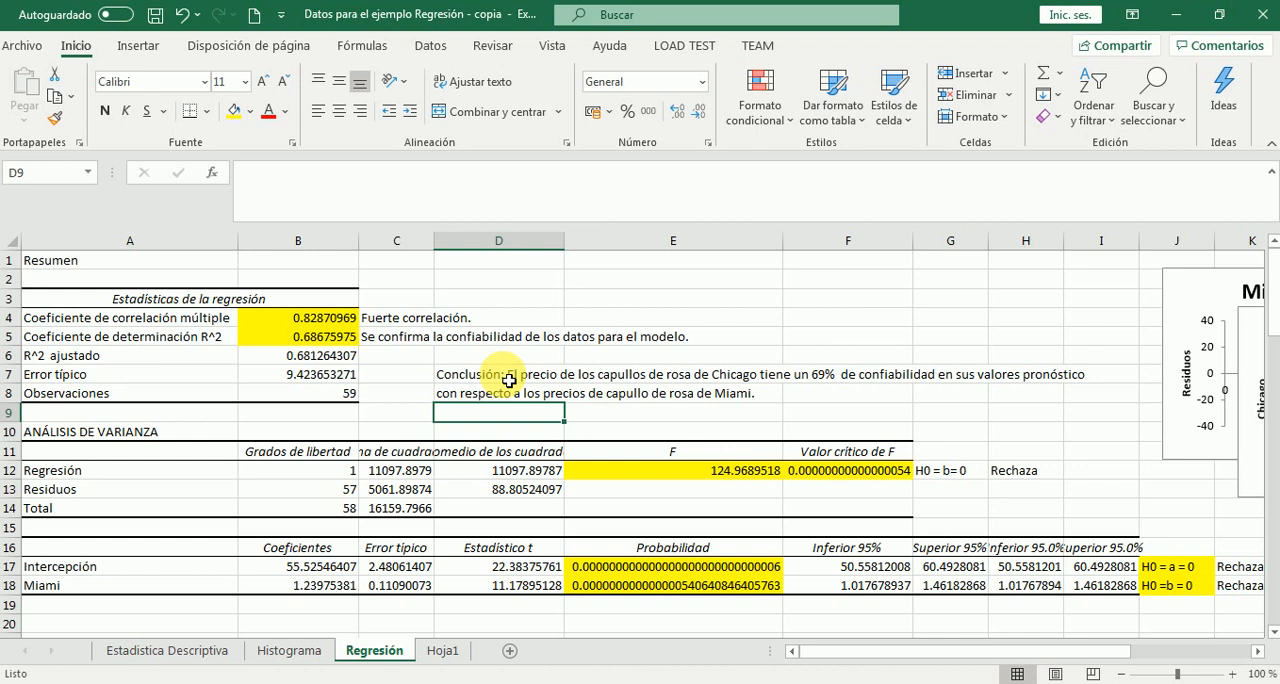
Insert a new macro sheet before the Regresión sheet and switch to the Histograma sheet
left_click(319, 325)
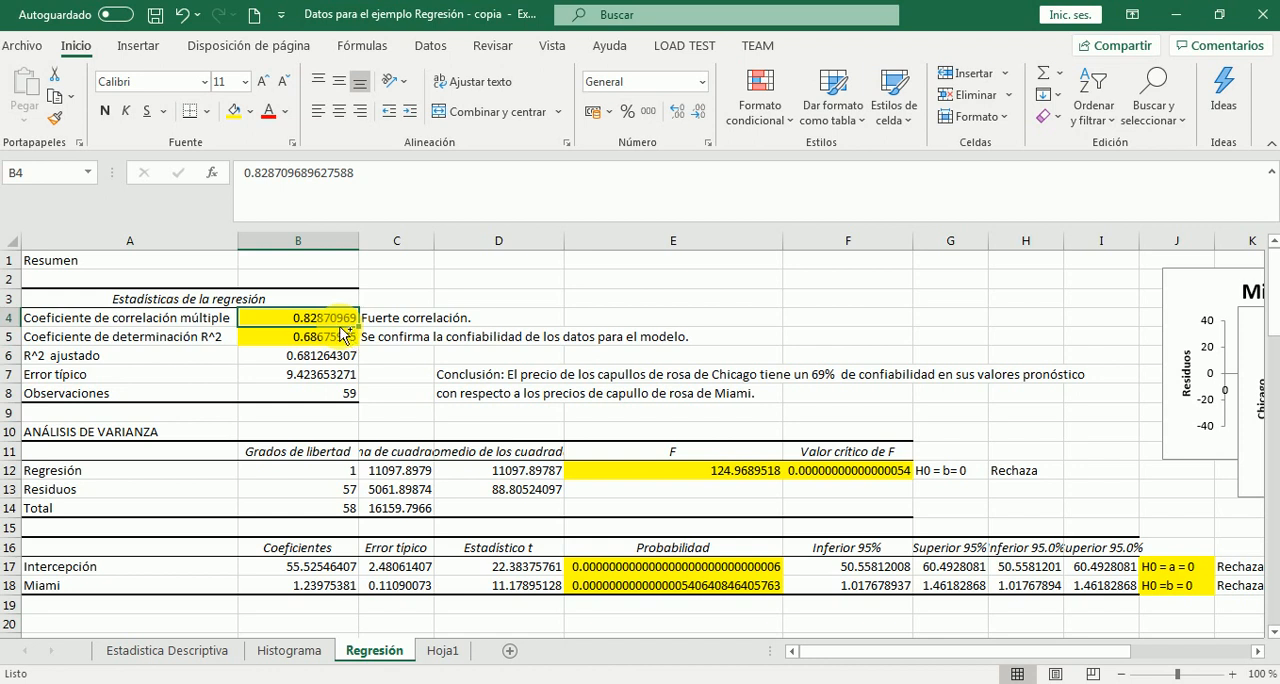
key("ctrl+F11")
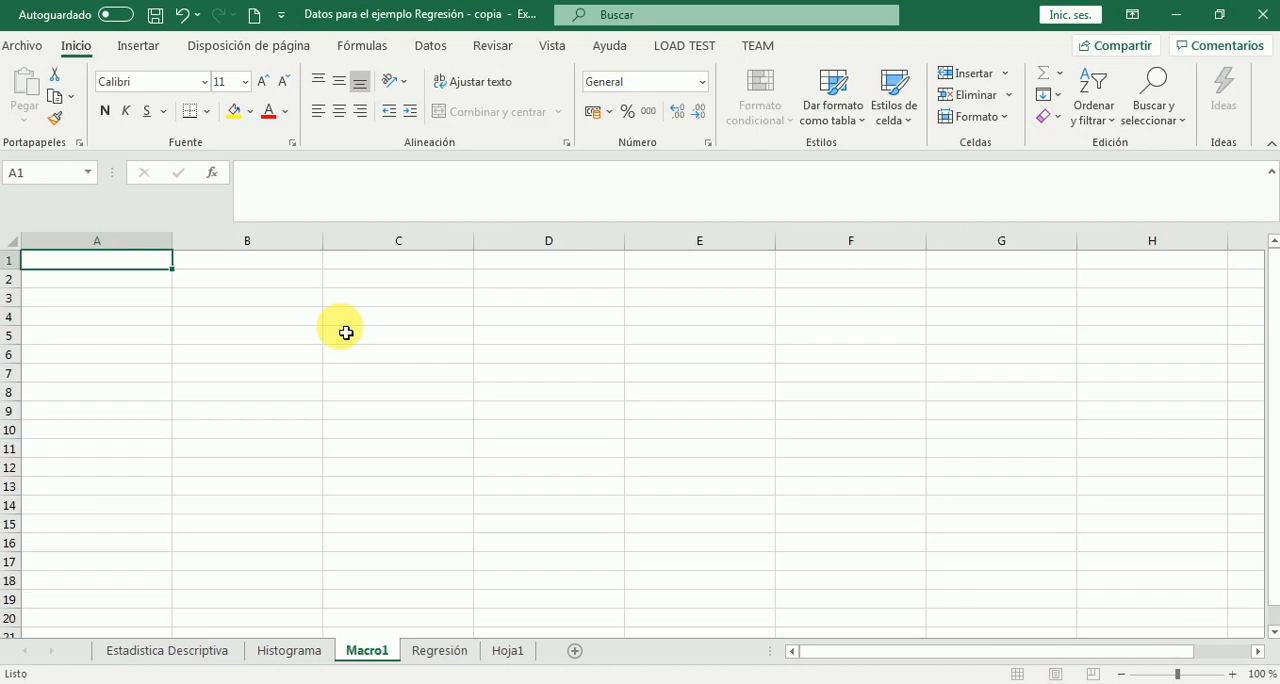
left_click(286, 652)
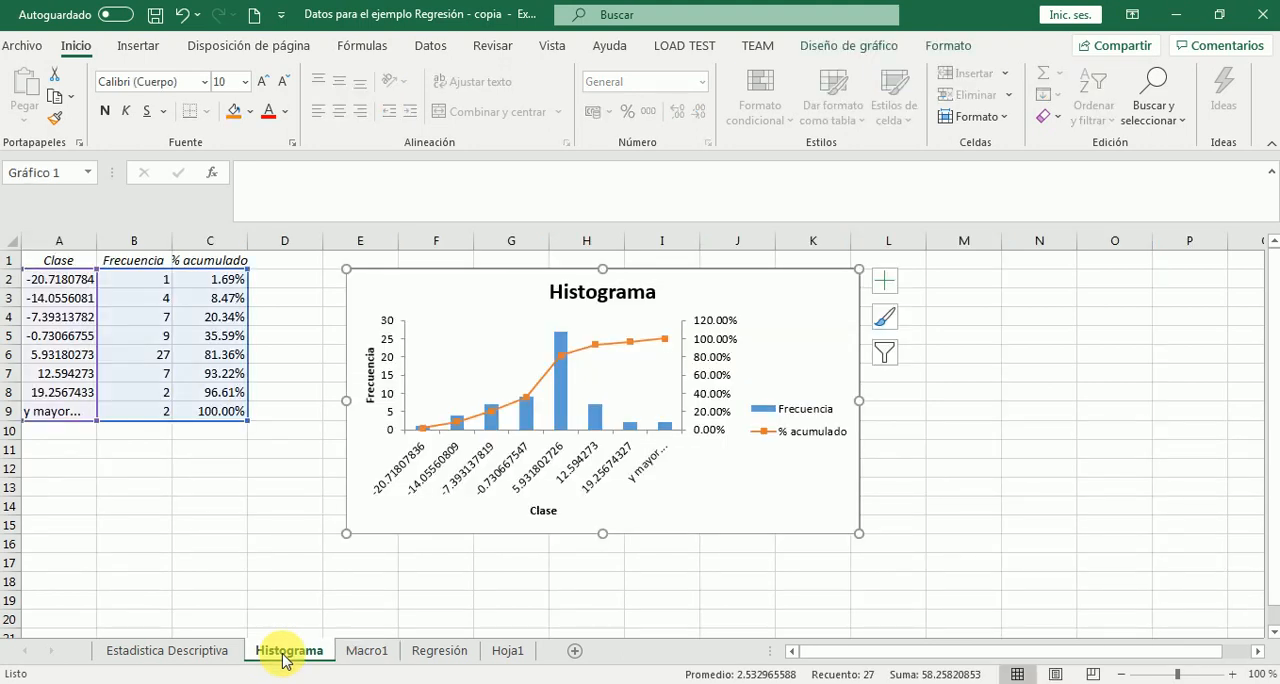